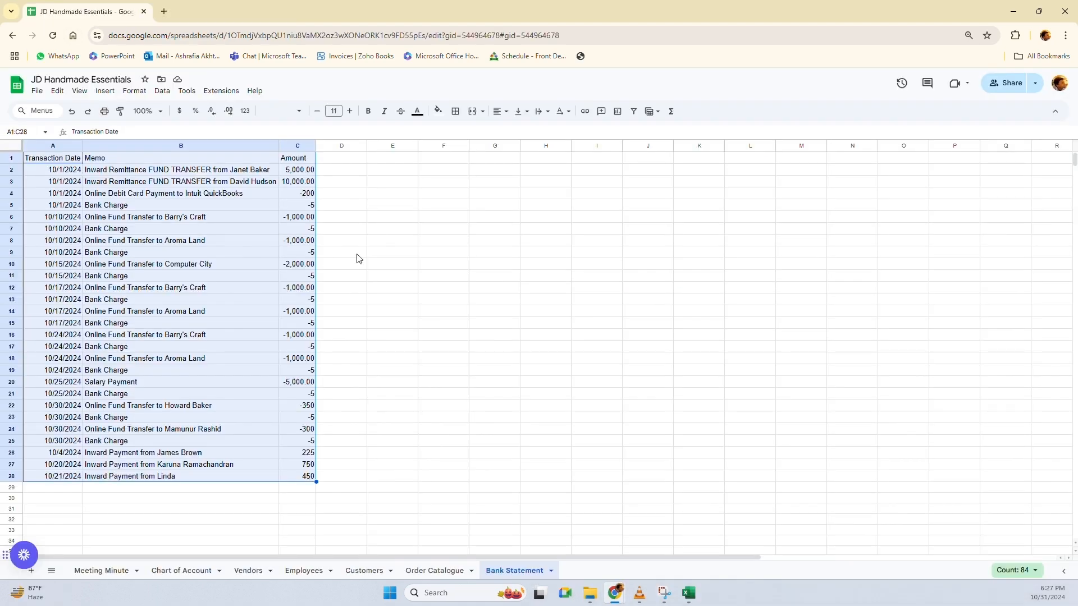
Switch to the JD Handmade Essentials Bank Statement sheet listing the October 2024 transactions
{"action": "left_click", "coordinate": [374, 252]}
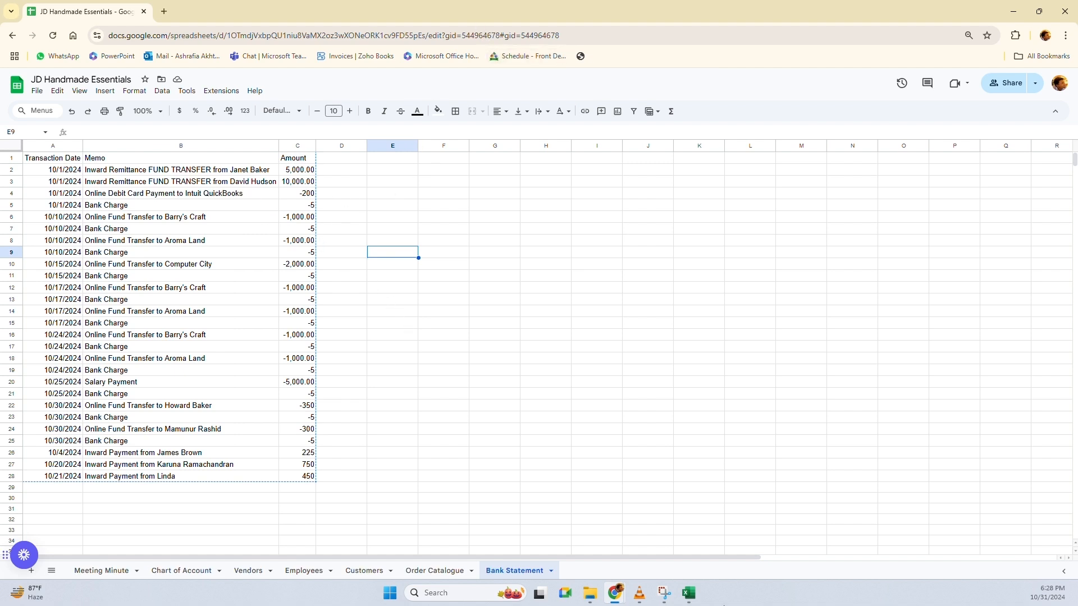
Start a blank Excel workbook and select the entire Google Sheets bank statement table to copy
{"action": "left_click", "coordinate": [689, 593]}
{"action": "left_click", "coordinate": [525, 320]}
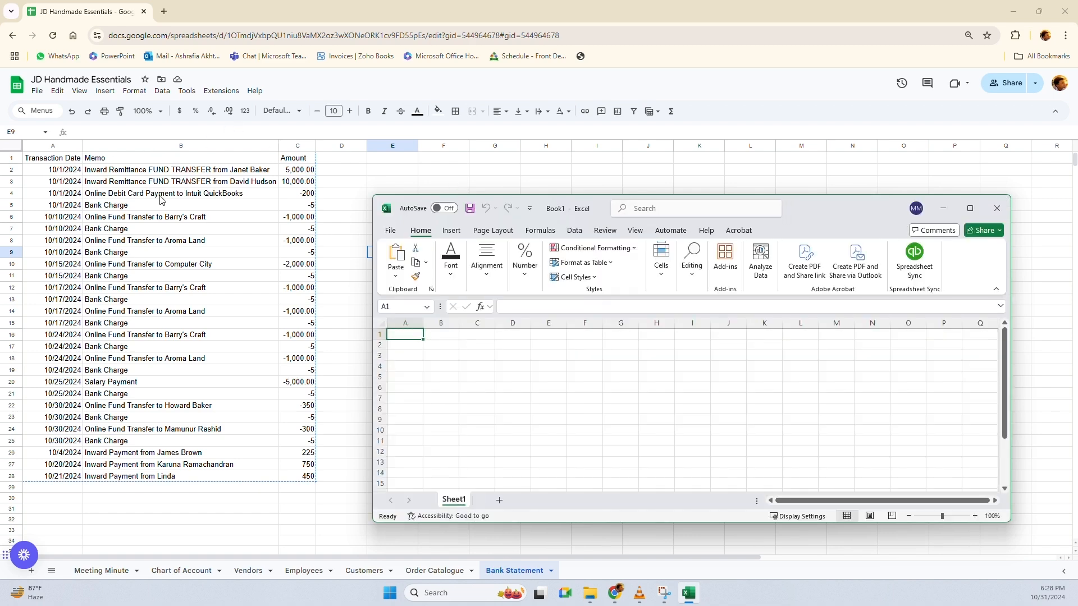
{"action": "left_click", "coordinate": [160, 195]}
{"action": "key", "text": "ctrl+a"}
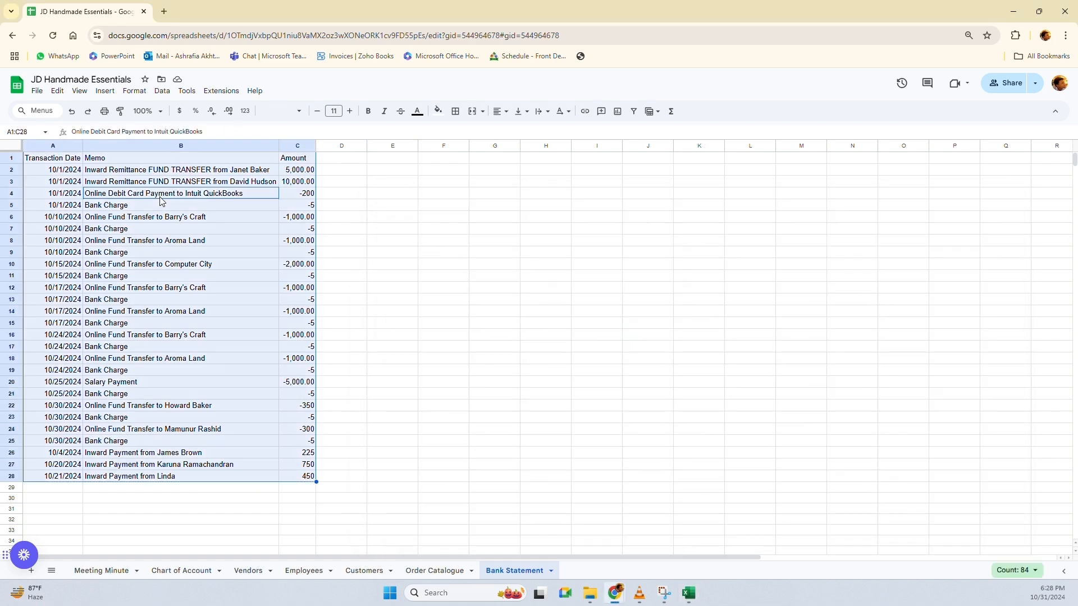
{"action": "key", "text": "alt+Tab"}
{"action": "key", "text": "super+Up"}
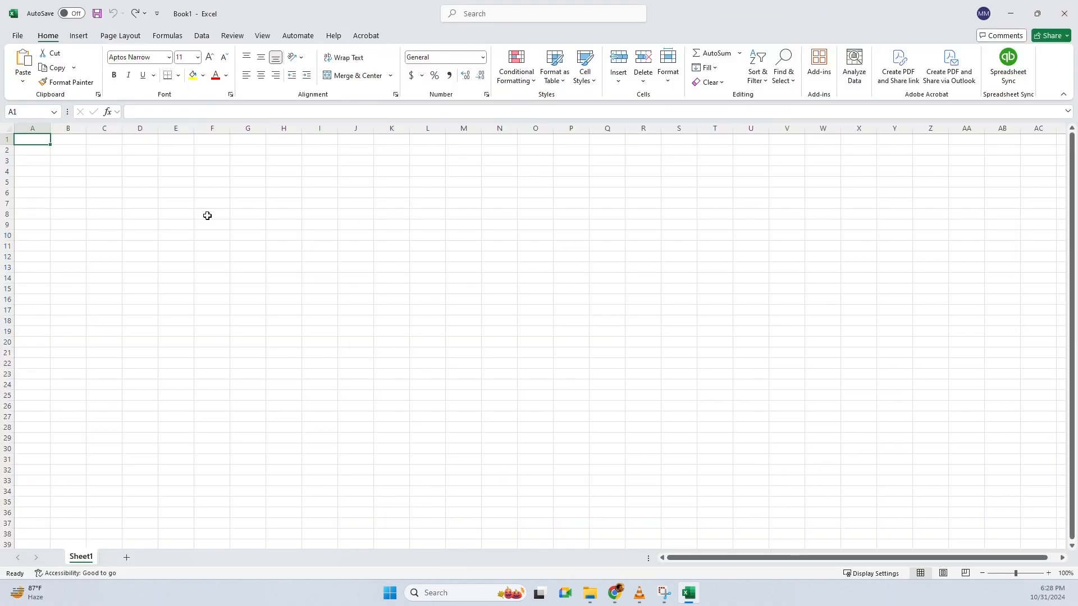
Paste the bank statement into Book1, keeping the source column widths
{"action": "key", "text": "ctrl+v"}
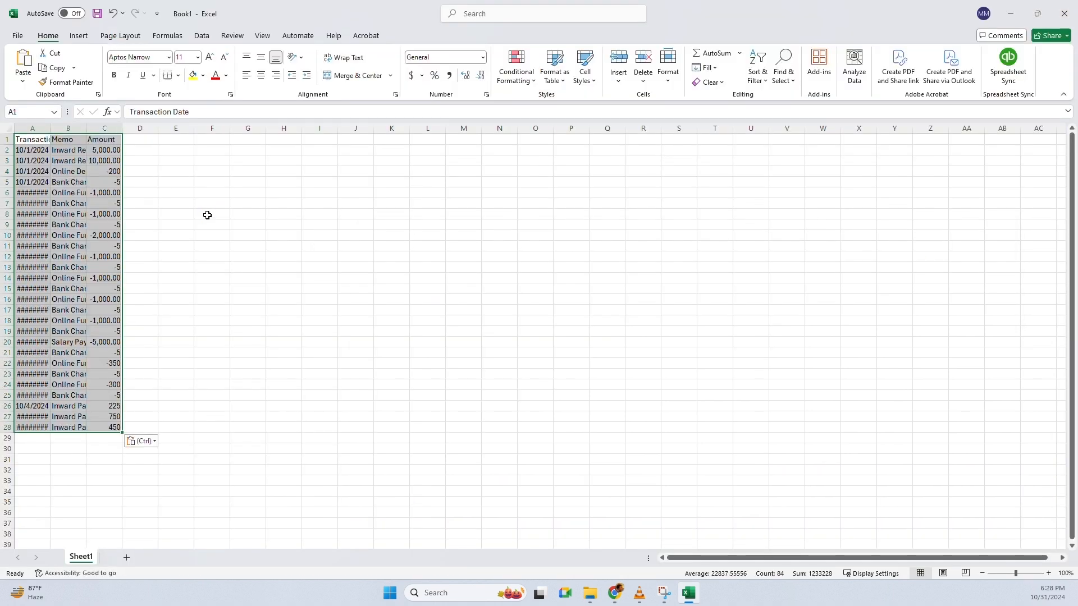
{"action": "left_click", "coordinate": [147, 449]}
{"action": "left_click", "coordinate": [152, 447]}
{"action": "left_click", "coordinate": [149, 465]}
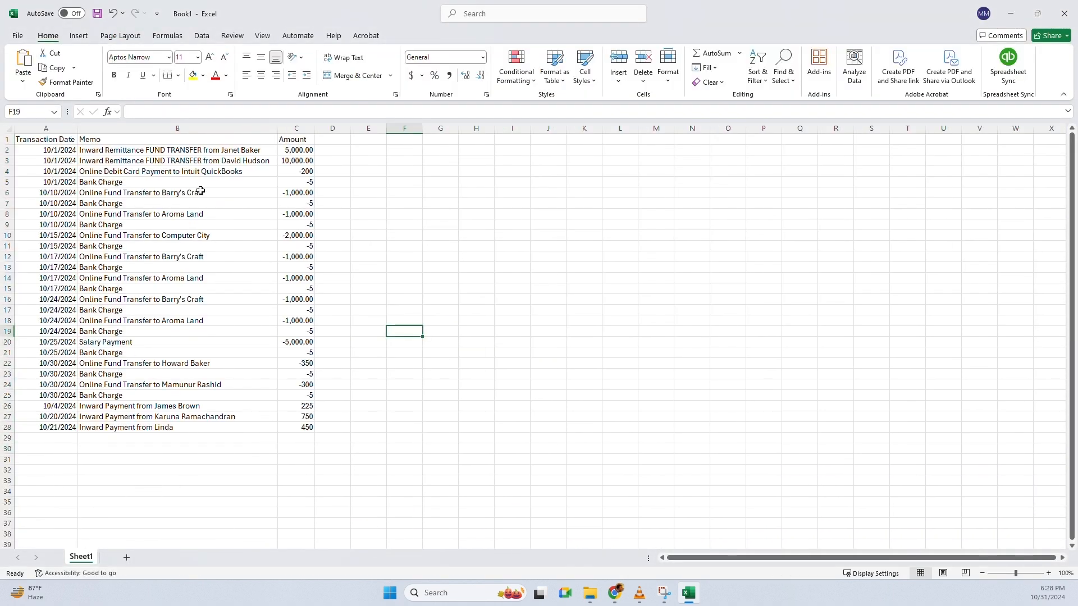
Save Book1 as CSV (Comma delimited) in the Downloads folder
{"action": "left_click", "coordinate": [16, 36]}
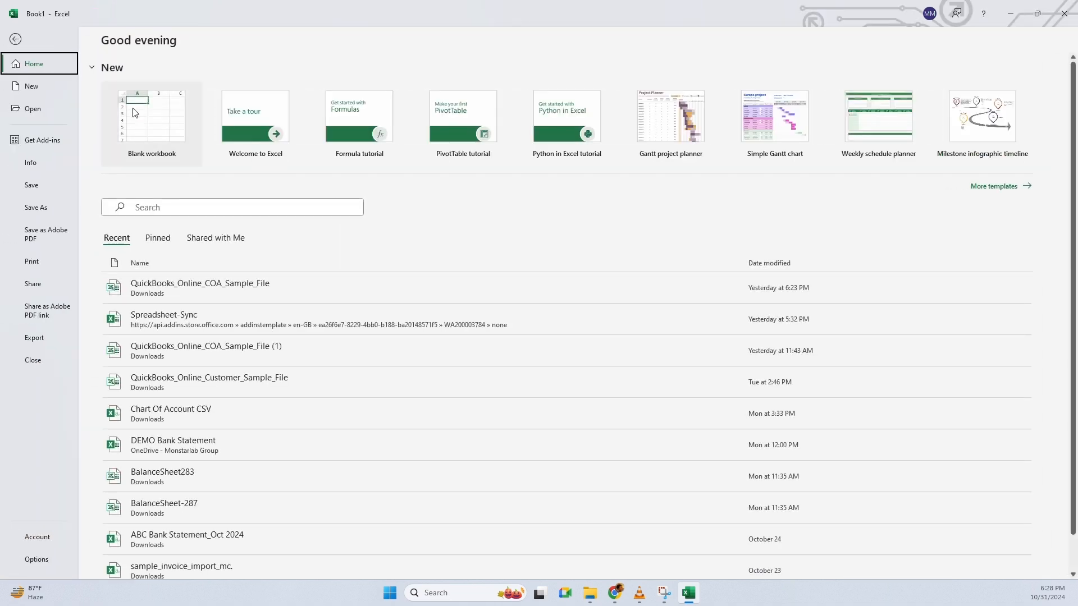
{"action": "left_click", "coordinate": [38, 210]}
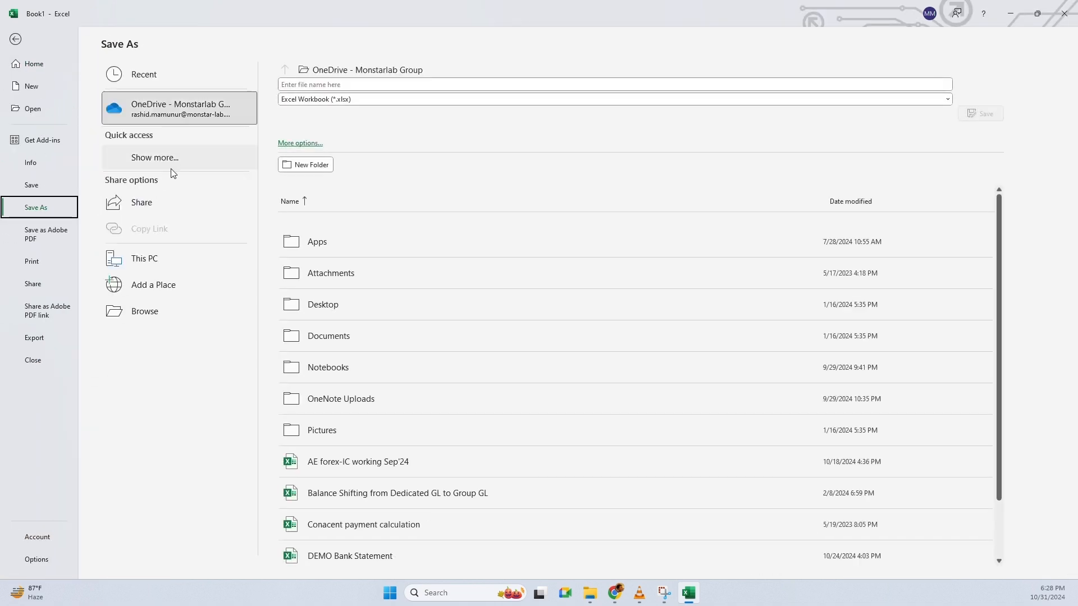
{"action": "left_click", "coordinate": [159, 313]}
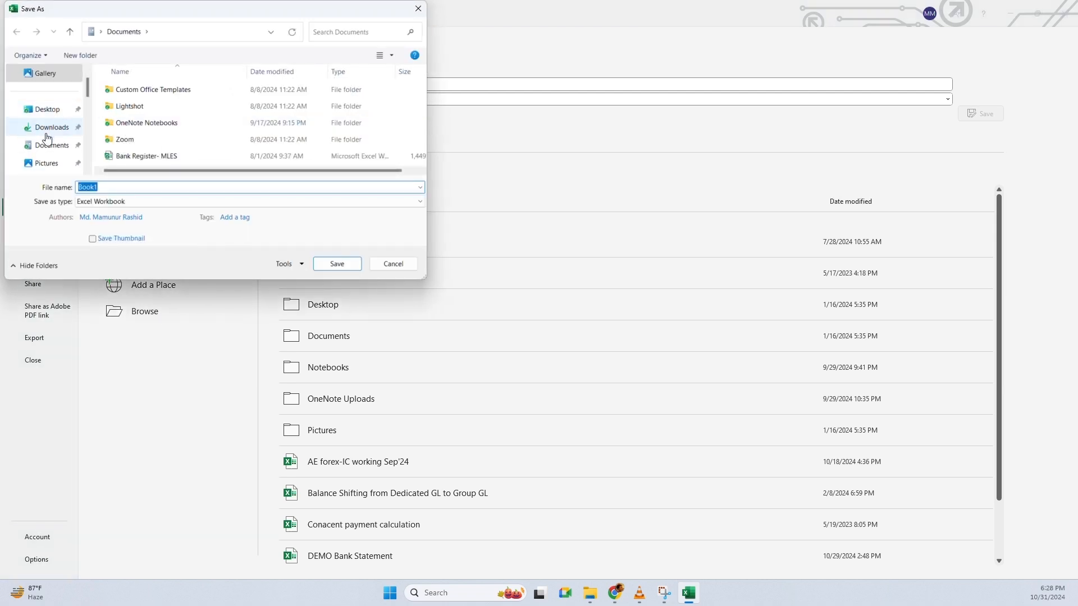
{"action": "left_click", "coordinate": [48, 128]}
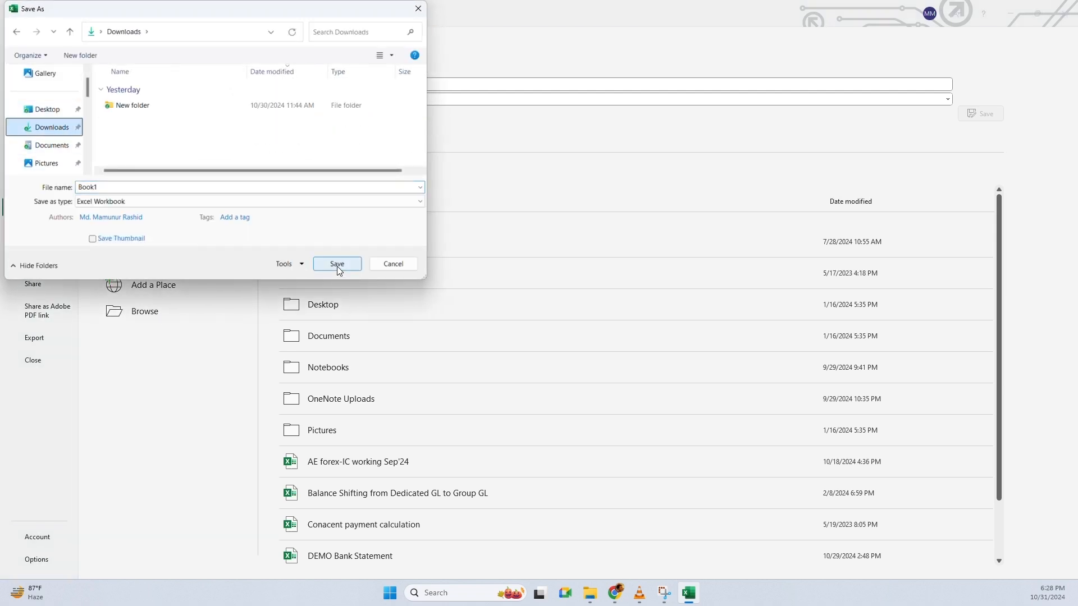
{"action": "left_click", "coordinate": [139, 204]}
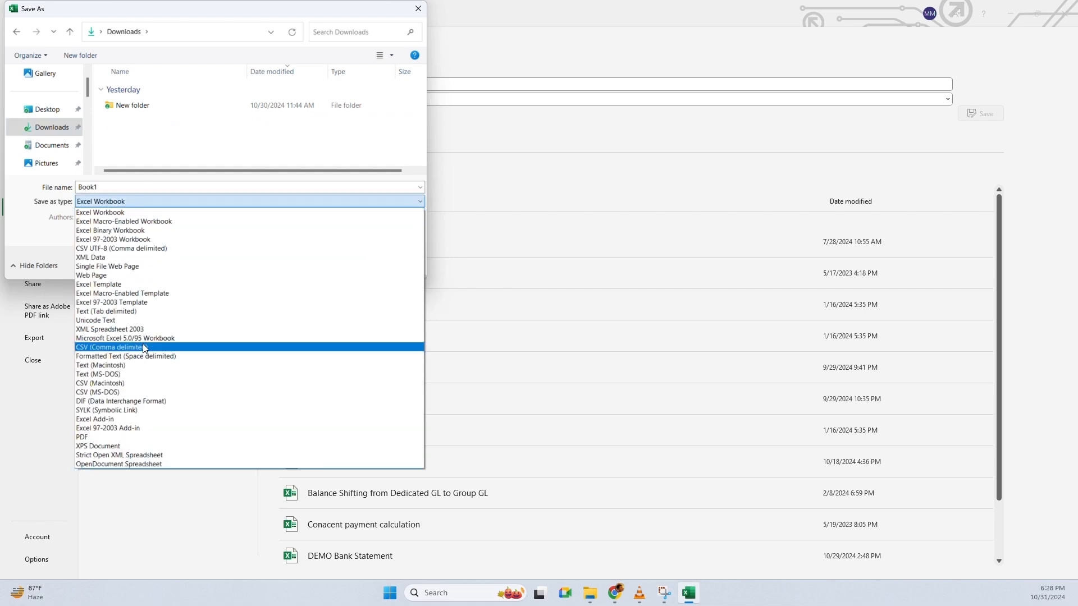
{"action": "left_click", "coordinate": [130, 348]}
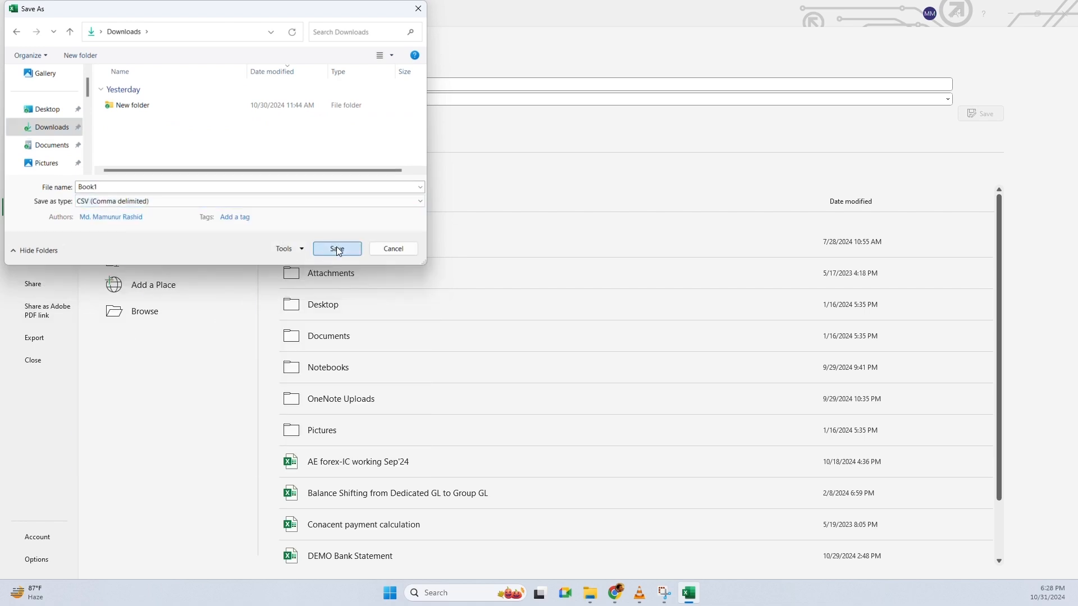
{"action": "left_click", "coordinate": [337, 249]}
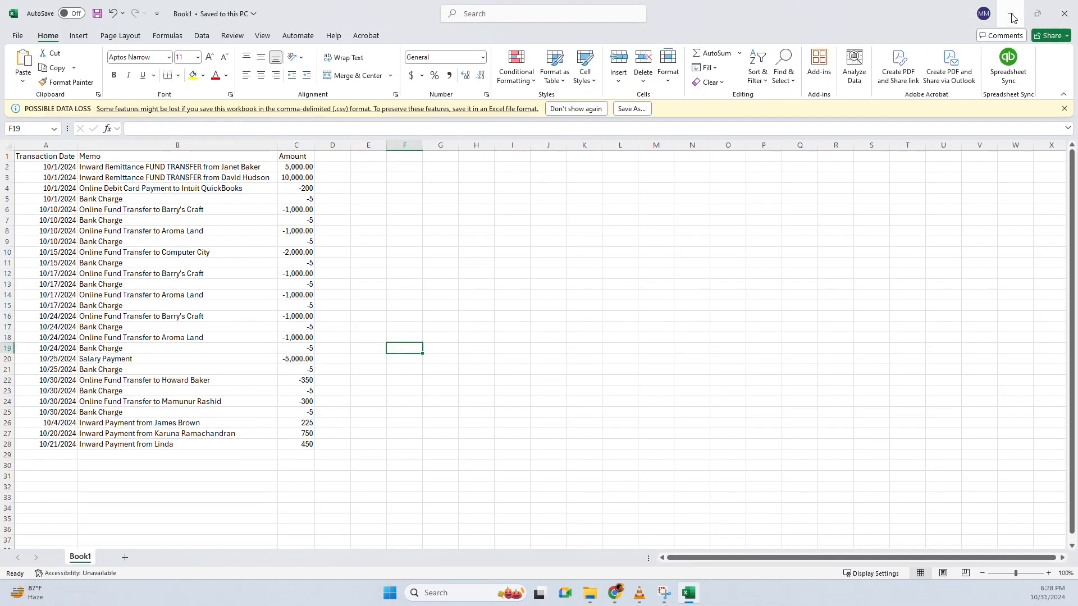
{"action": "left_click", "coordinate": [1014, 17]}
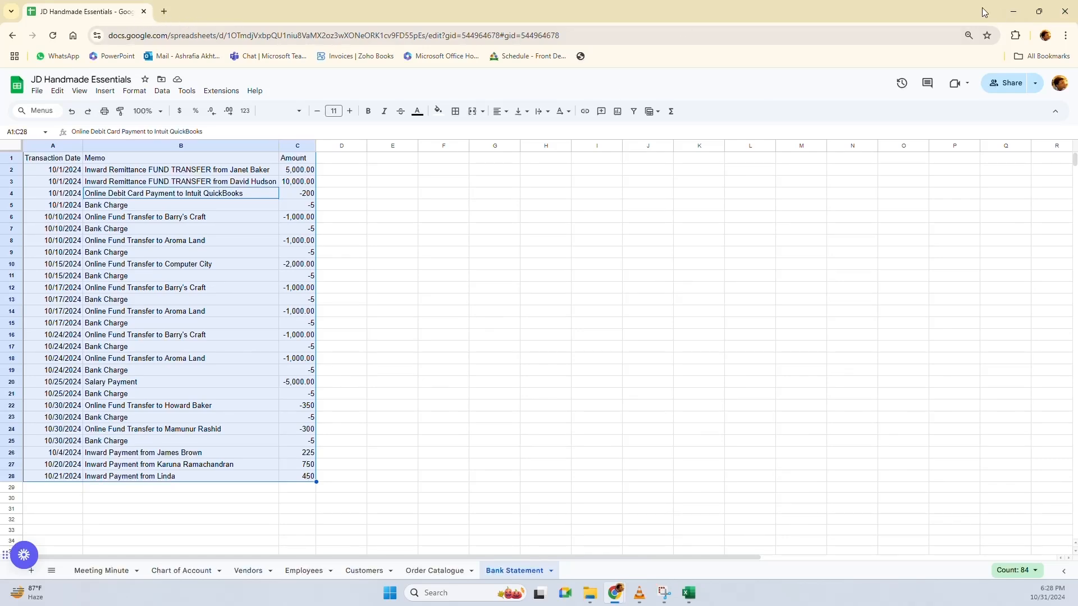
Choose Book1 from the Downloads folder as the file for the QuickBooks bank import
{"action": "left_click", "coordinate": [1014, 11]}
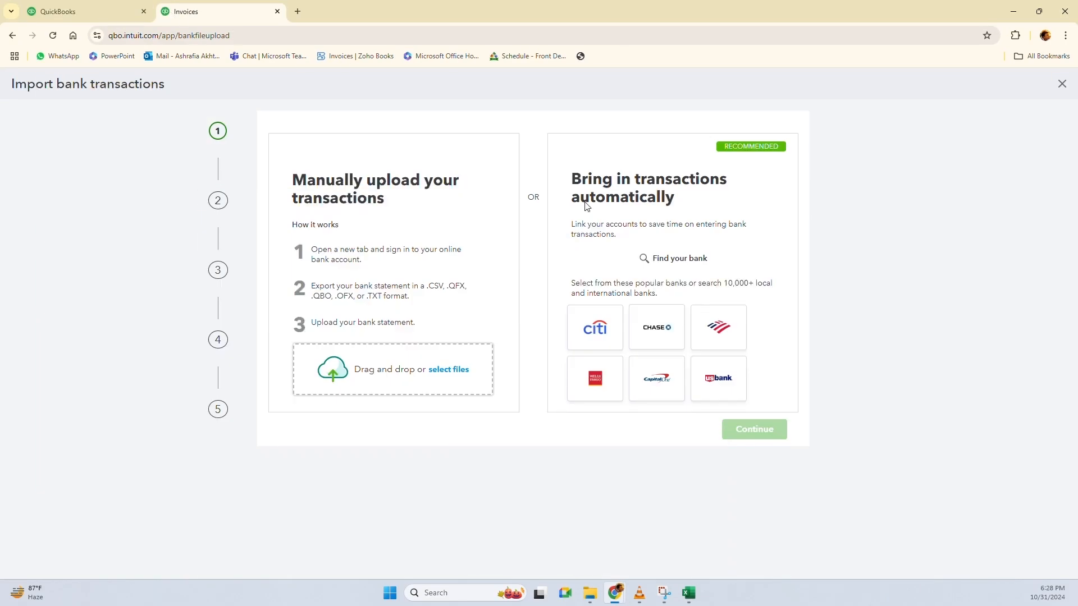
{"action": "left_click", "coordinate": [443, 369]}
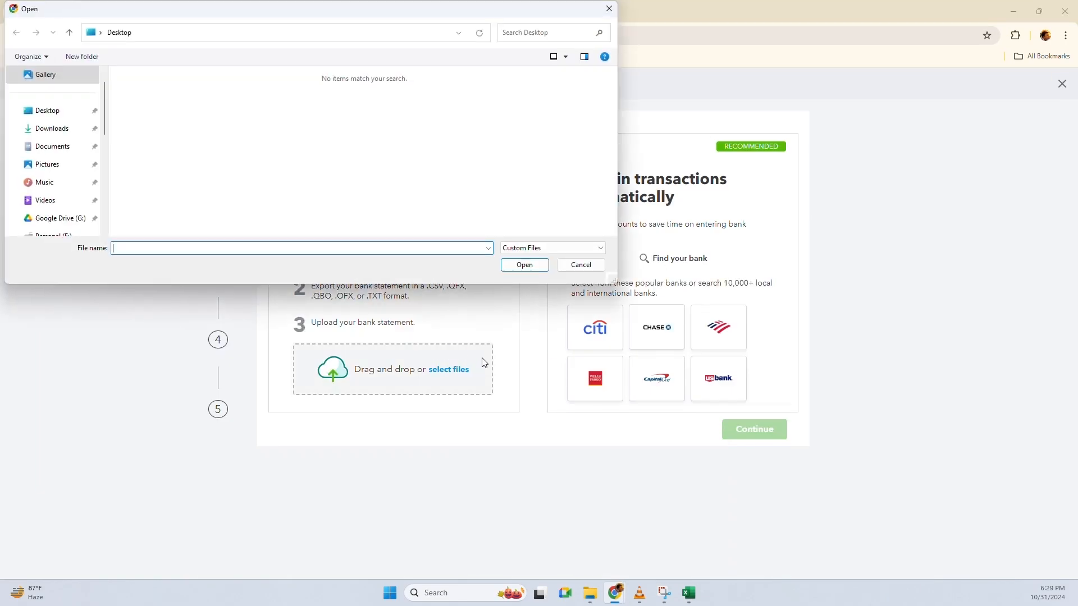
{"action": "left_click", "coordinate": [60, 135]}
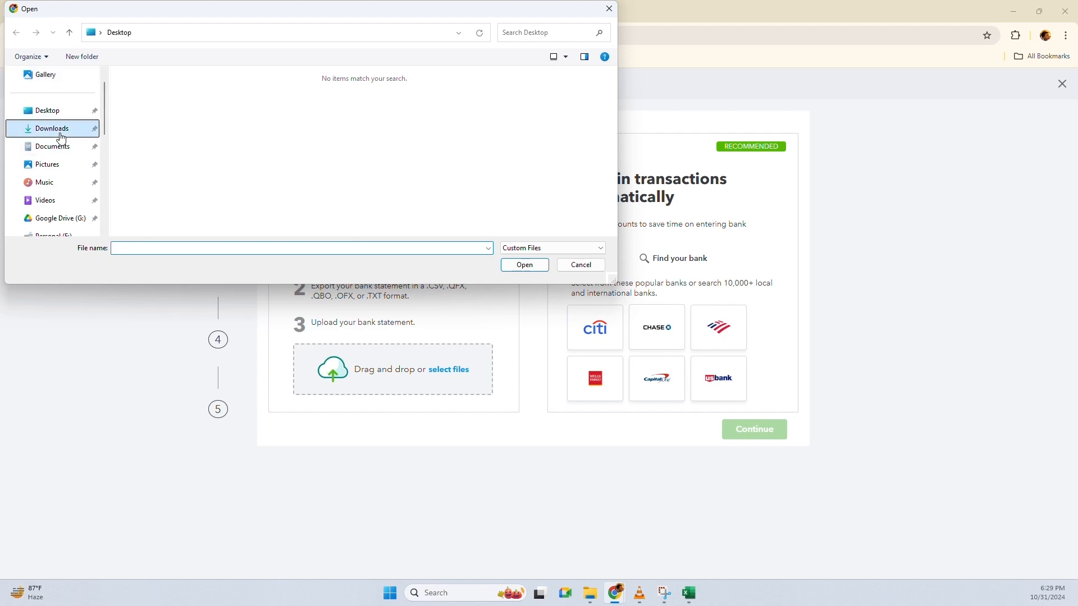
{"action": "left_click", "coordinate": [163, 107]}
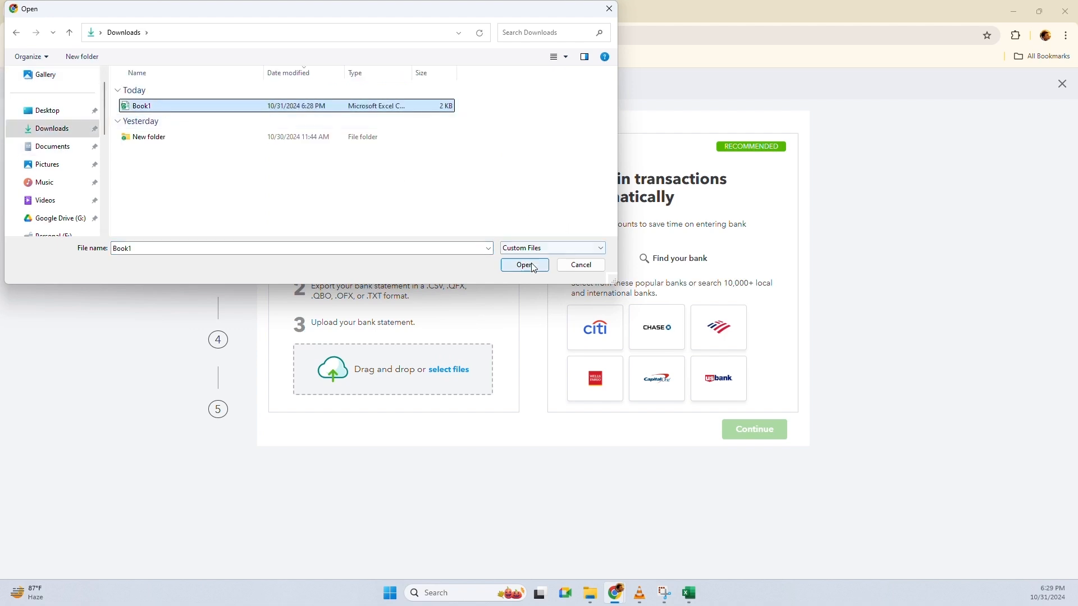
{"action": "left_click", "coordinate": [525, 266]}
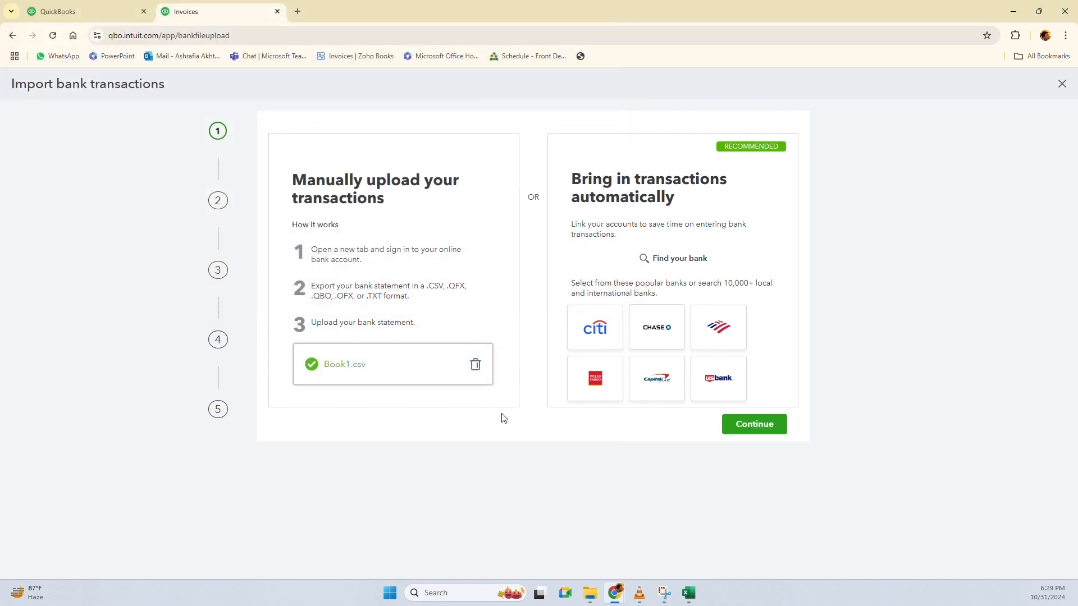
Assign the Book1.csv transactions to the ABC Bank account and continue to file setup
{"action": "left_click", "coordinate": [757, 425]}
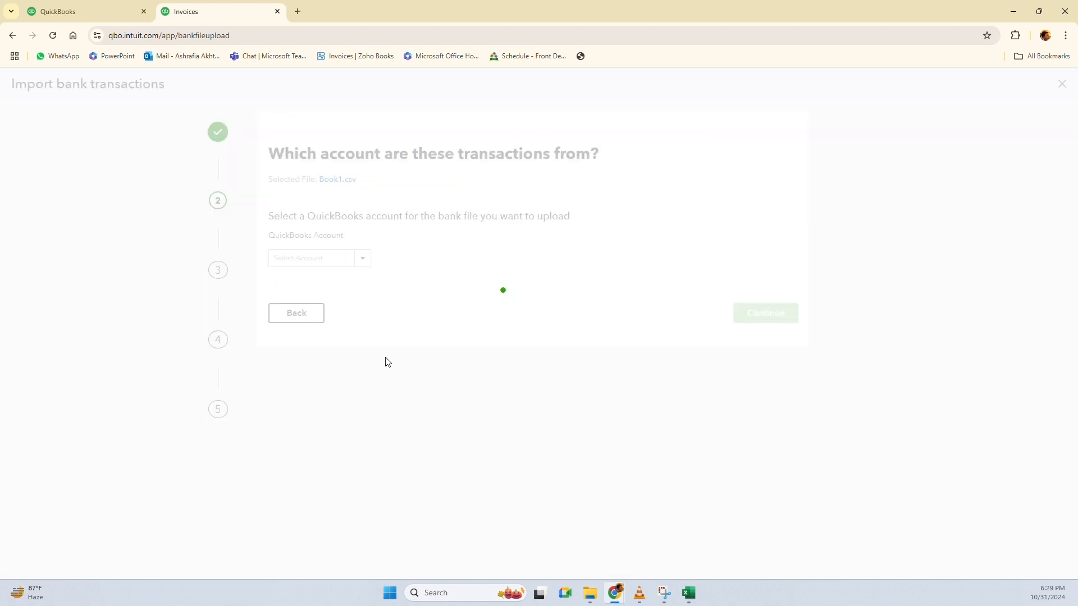
{"action": "left_click", "coordinate": [360, 257]}
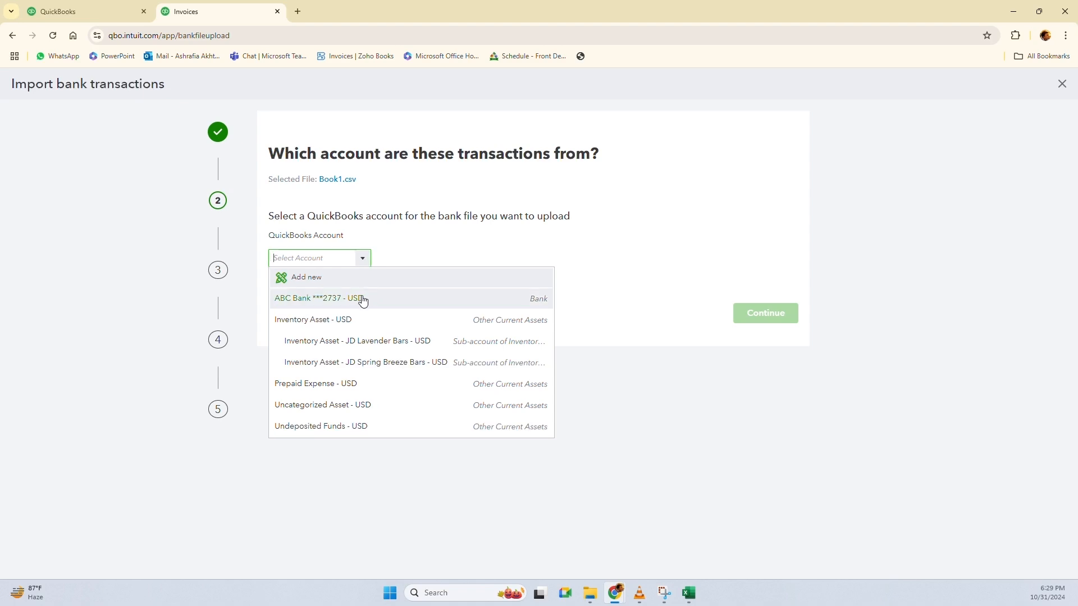
{"action": "left_click", "coordinate": [363, 302]}
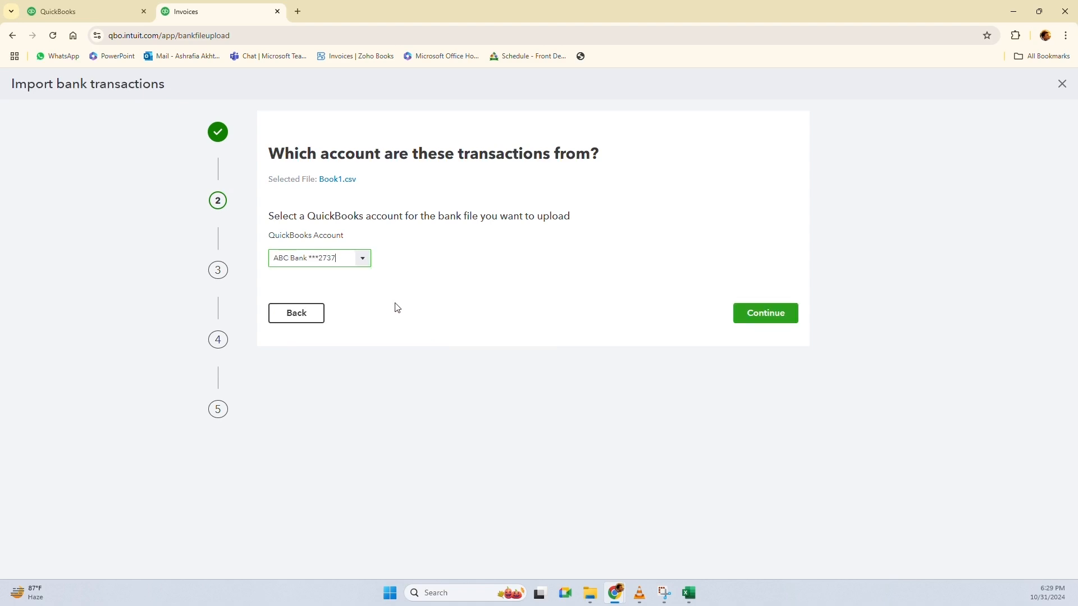
{"action": "left_click", "coordinate": [782, 318]}
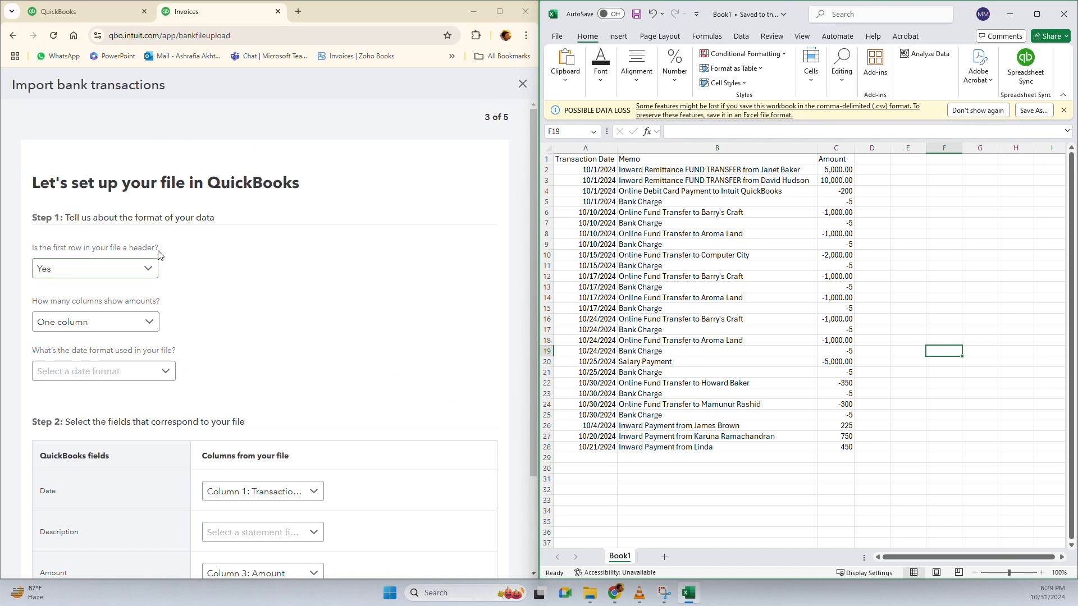
Check the dates in the Excel data and set the import date format to MM/dd/yyyy
{"action": "left_click", "coordinate": [598, 169]}
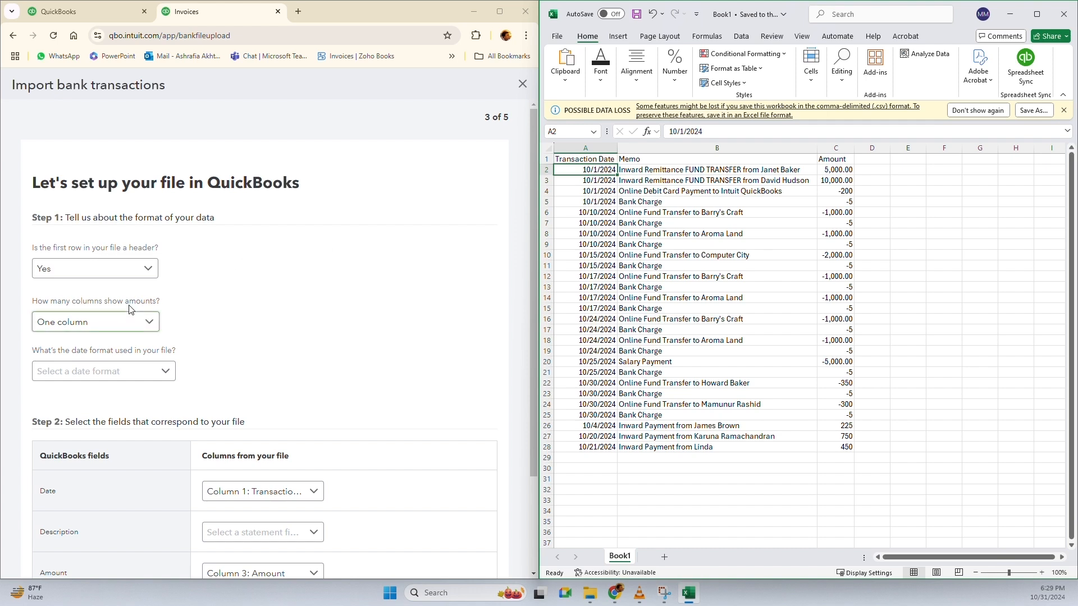
{"action": "left_click", "coordinate": [837, 202]}
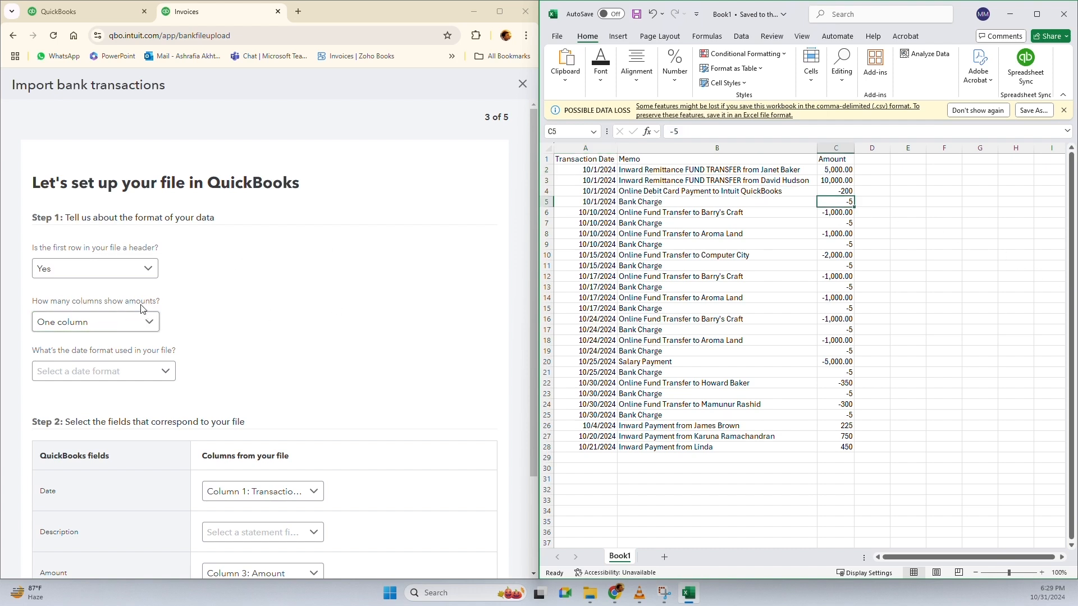
{"action": "scroll", "coordinate": [306, 325], "scroll_direction": "down", "scroll_amount": 1}
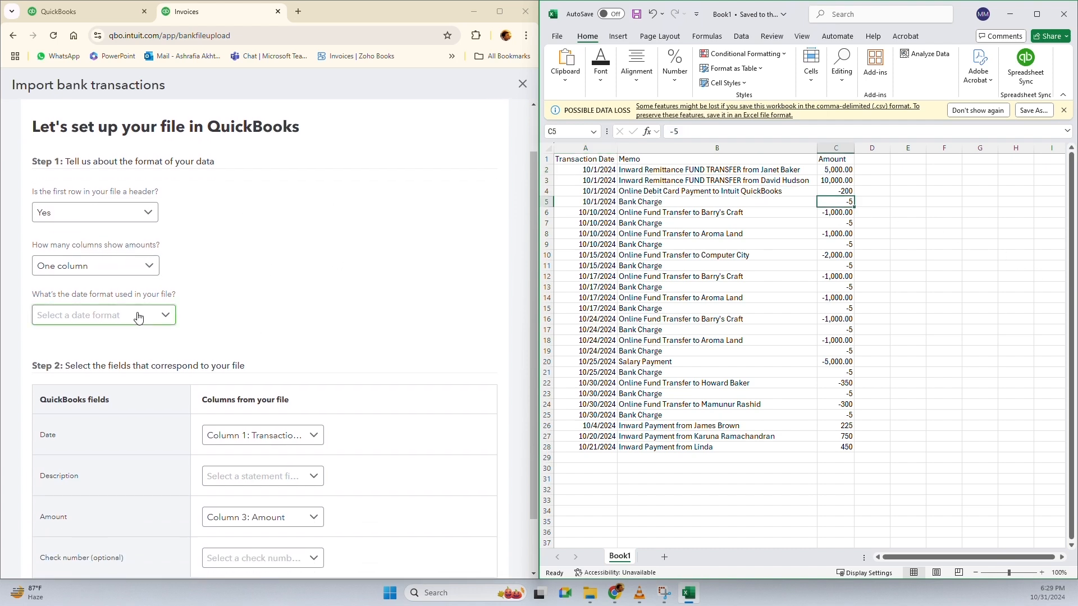
{"action": "left_click", "coordinate": [598, 190]}
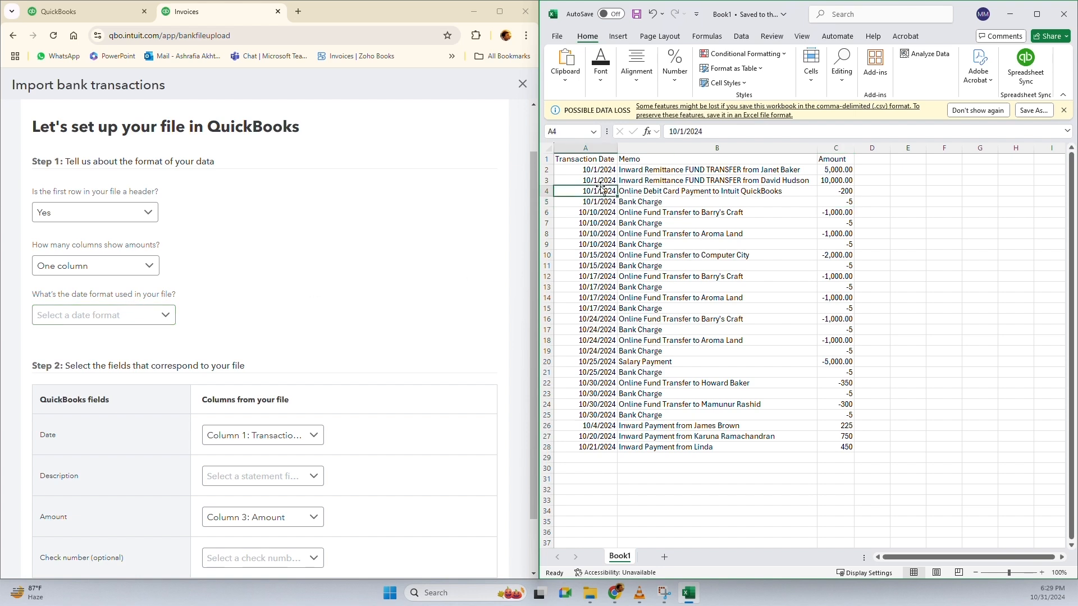
{"action": "left_click", "coordinate": [151, 321]}
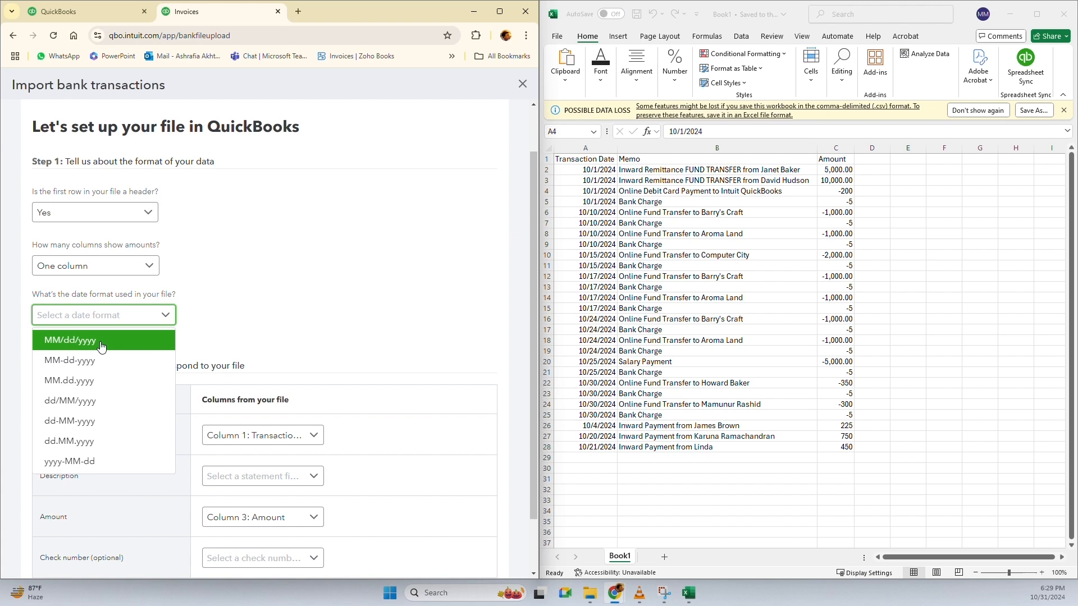
{"action": "left_click", "coordinate": [99, 345]}
Map Date to Transaction Date, Description to Memo and Amount to Amount, then continue
{"action": "scroll", "coordinate": [367, 305], "scroll_direction": "down", "scroll_amount": 1}
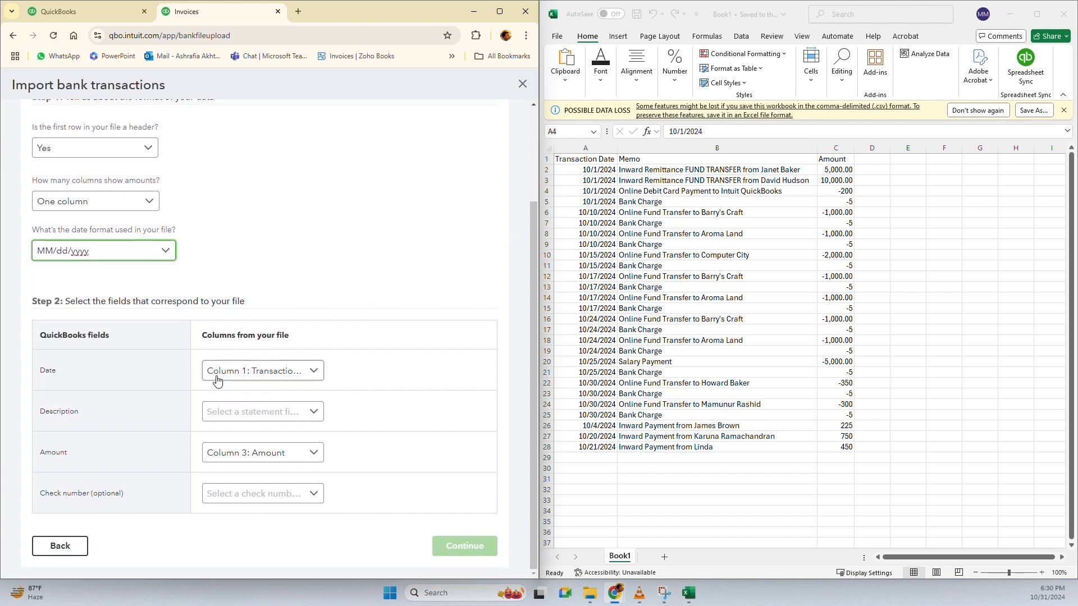
{"action": "left_click", "coordinate": [309, 371]}
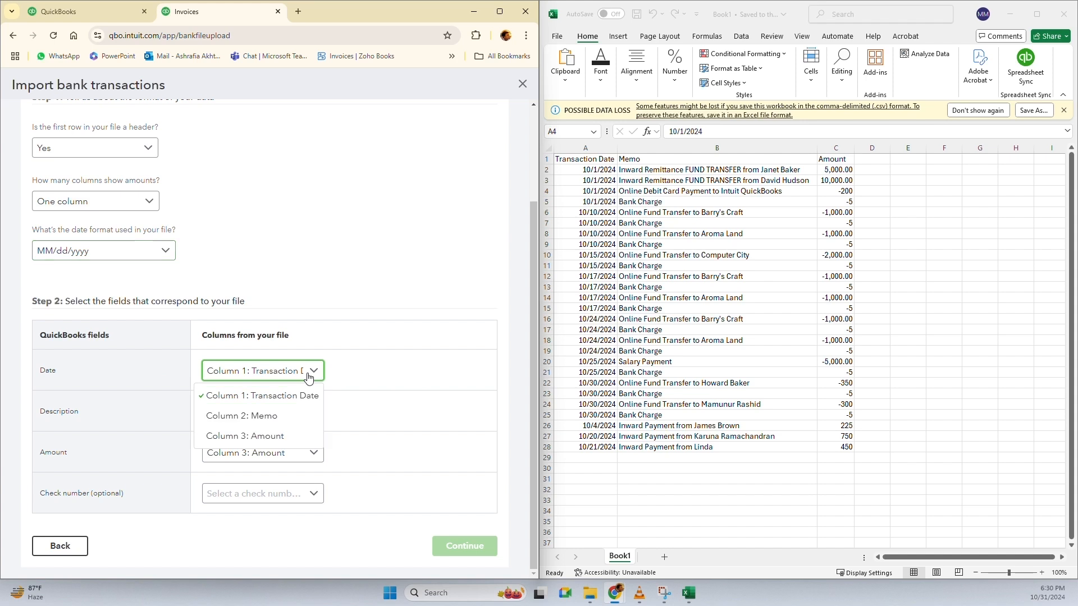
{"action": "left_click", "coordinate": [302, 397]}
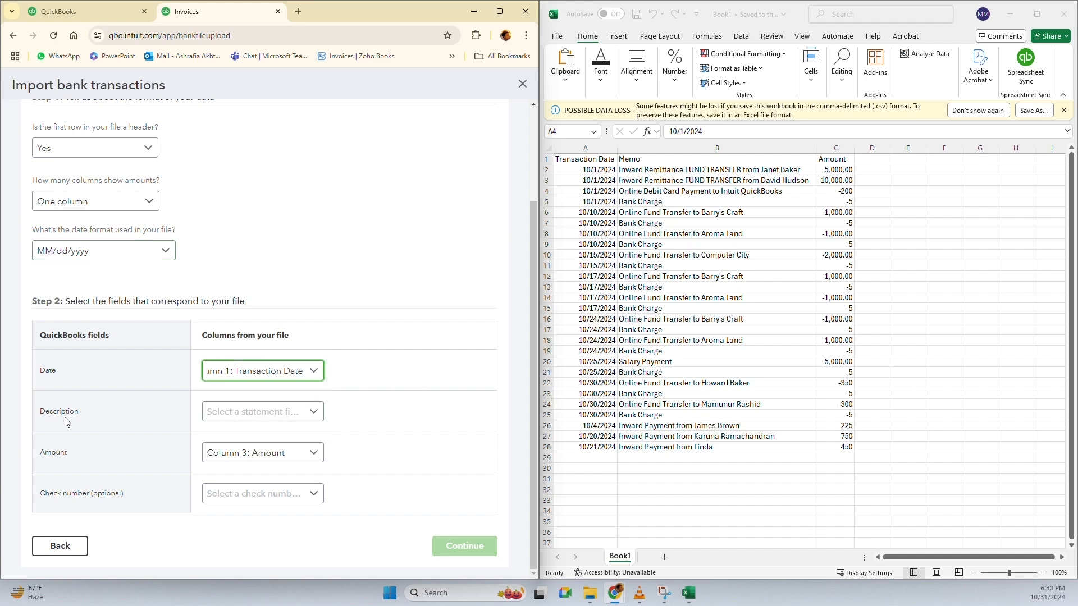
{"action": "left_click", "coordinate": [293, 416]}
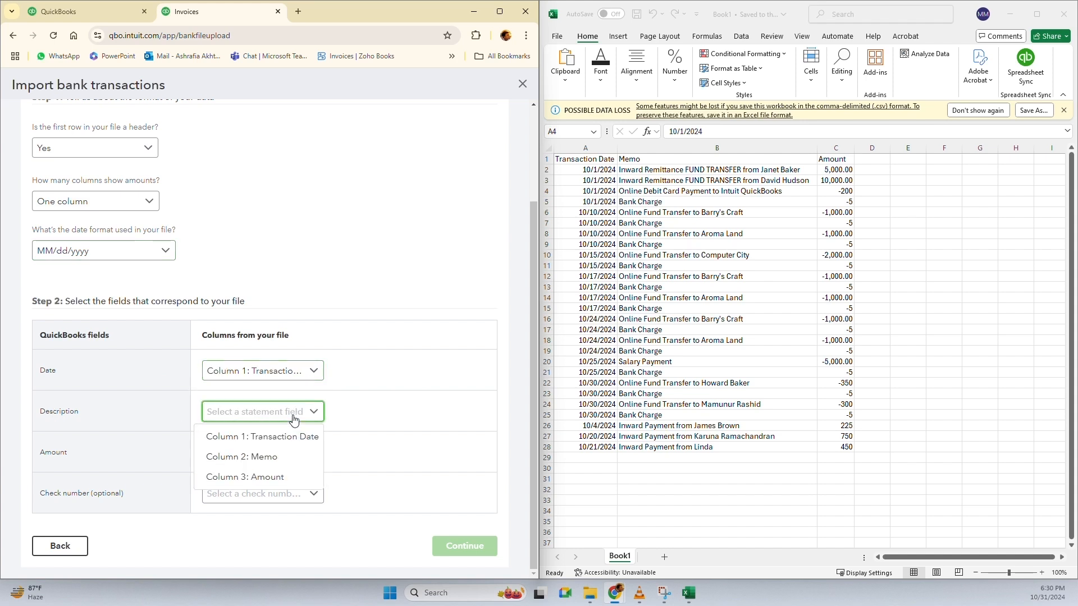
{"action": "left_click", "coordinate": [290, 457]}
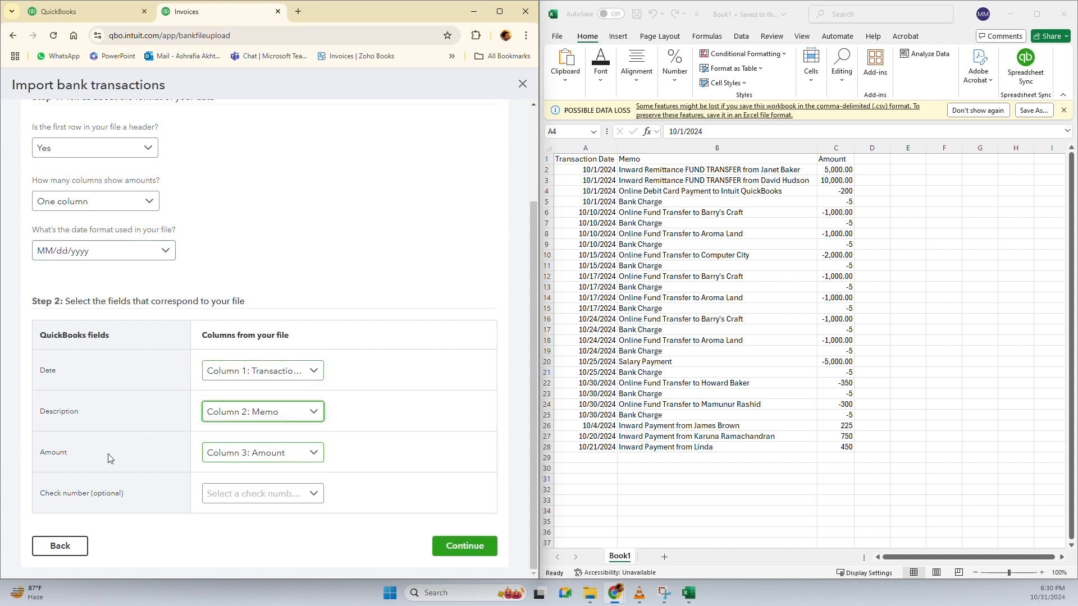
{"action": "left_click", "coordinate": [315, 456]}
{"action": "left_click", "coordinate": [243, 520]}
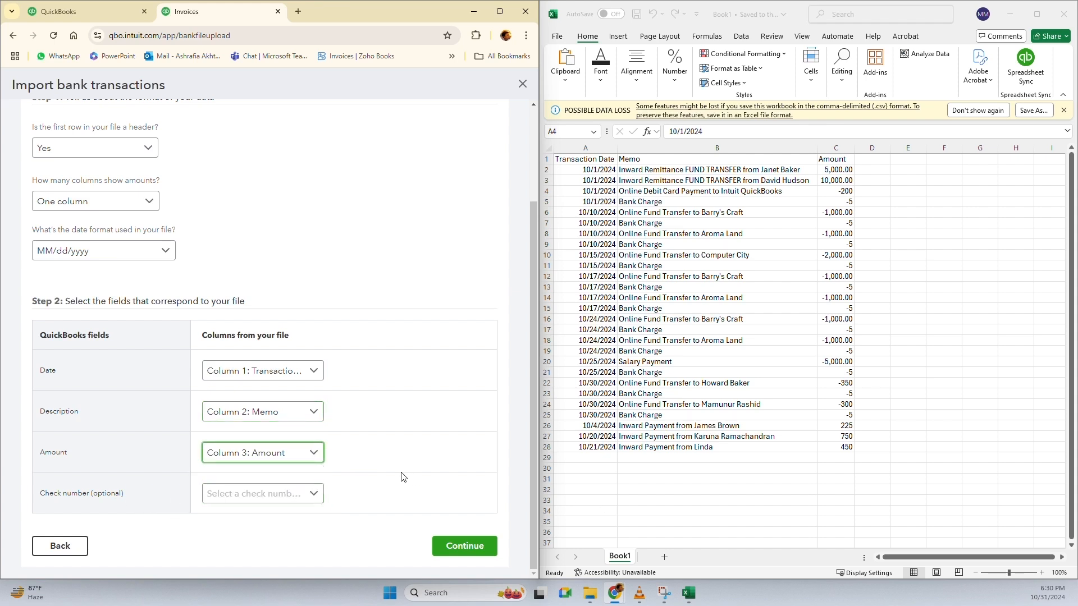
{"action": "left_click", "coordinate": [466, 547]}
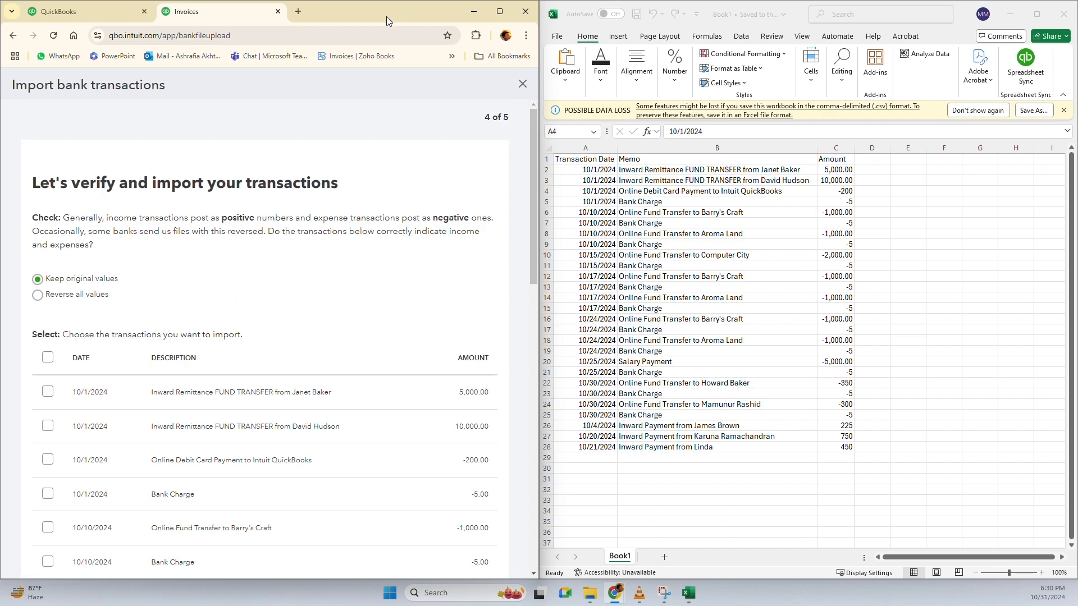
Maximize the browser and scroll through the transactions listed for import
{"action": "left_click_drag", "start_coordinate": [386, 16], "coordinate": [464, 103]}
{"action": "double_click", "coordinate": [456, 114]}
{"action": "scroll", "coordinate": [461, 283], "scroll_direction": "down", "scroll_amount": 1}
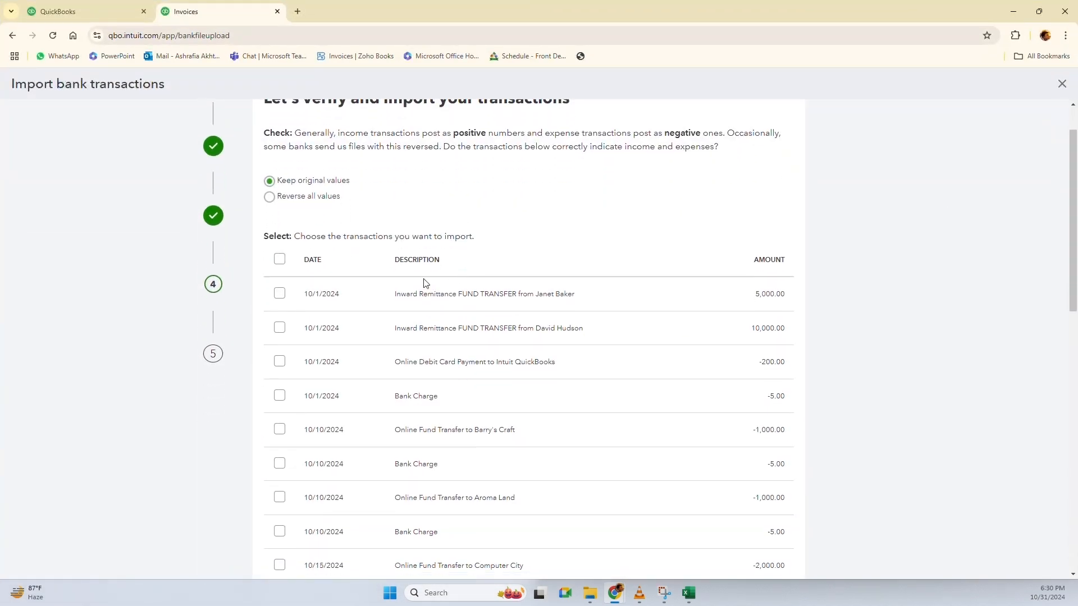
{"action": "scroll", "coordinate": [497, 308], "scroll_direction": "down", "scroll_amount": 2}
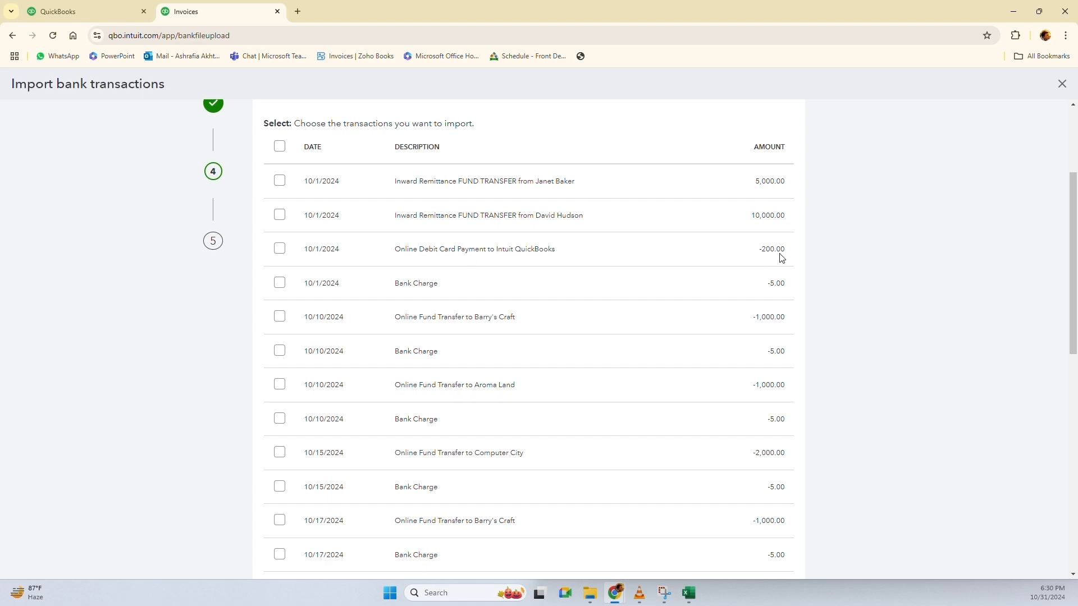
{"action": "scroll", "coordinate": [477, 288], "scroll_direction": "down", "scroll_amount": 10}
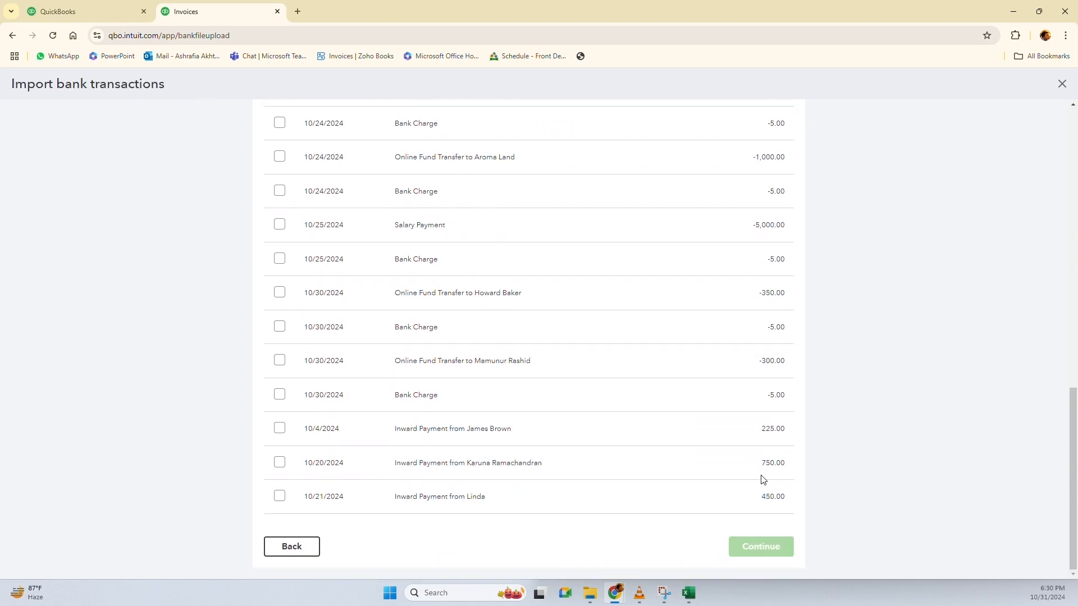
{"action": "scroll", "coordinate": [306, 223], "scroll_direction": "up", "scroll_amount": 3}
{"action": "scroll", "coordinate": [306, 223], "scroll_direction": "up", "scroll_amount": 15}
Select all transactions and keep the amounts with their original signs
{"action": "left_click", "coordinate": [280, 315]}
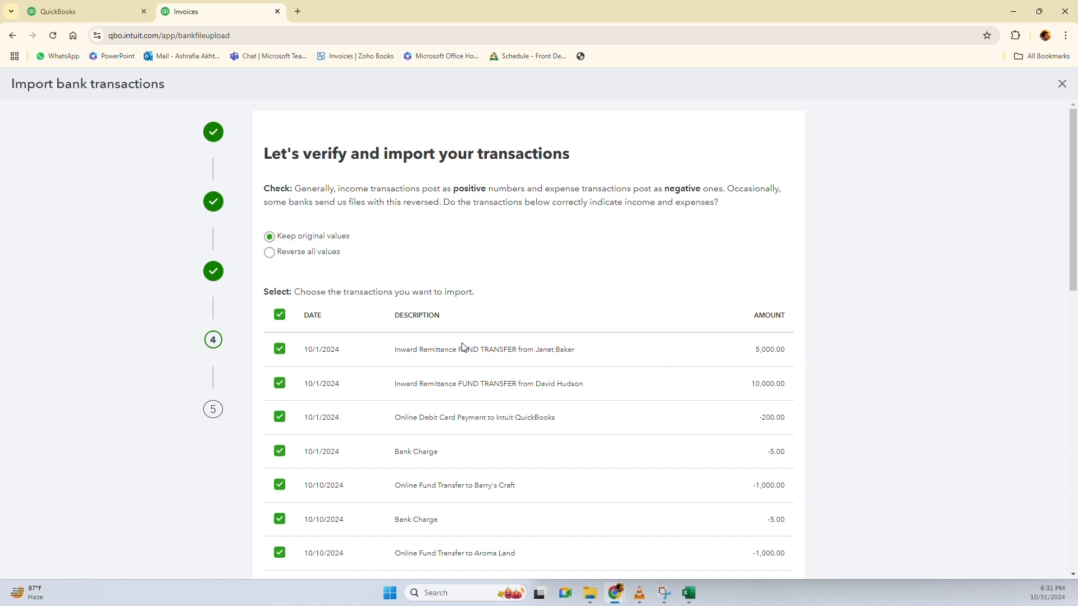
{"action": "left_click", "coordinate": [271, 254]}
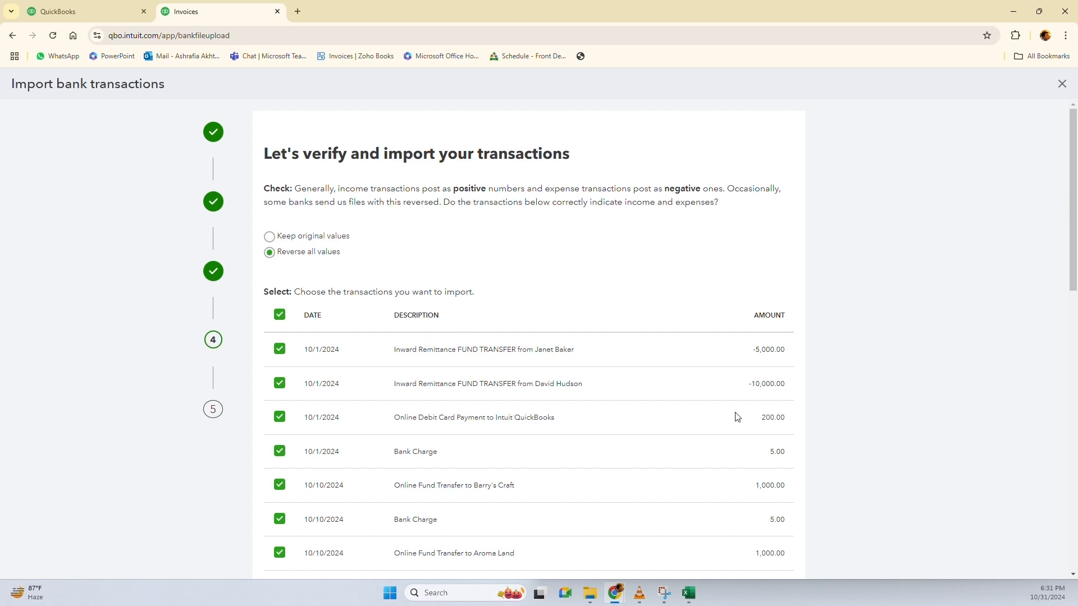
{"action": "left_click", "coordinate": [271, 238]}
{"action": "scroll", "coordinate": [803, 366], "scroll_direction": "down", "scroll_amount": 1}
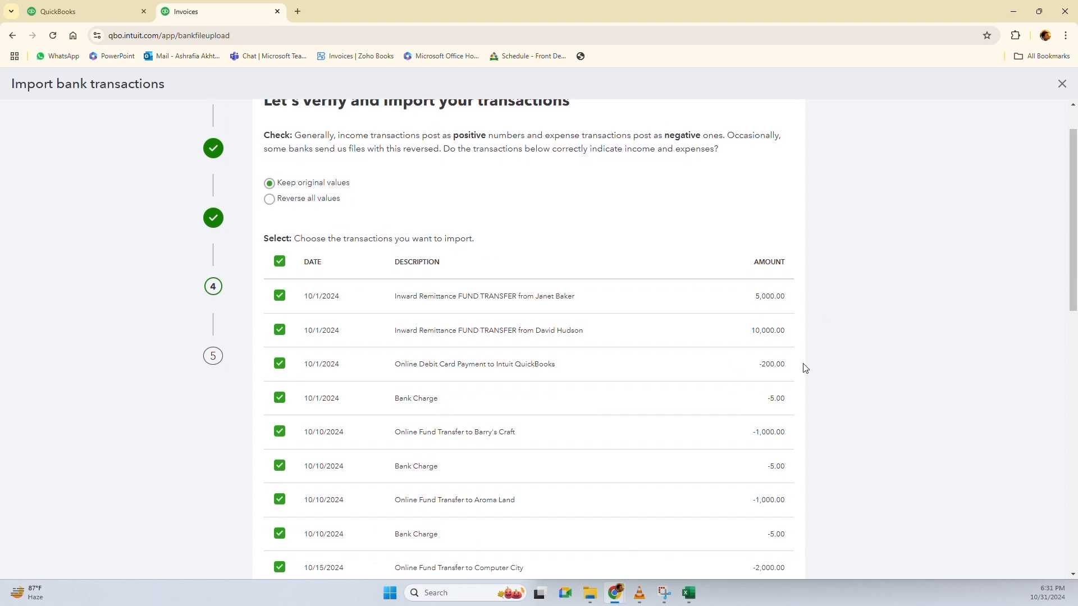
{"action": "scroll", "coordinate": [785, 369], "scroll_direction": "down", "scroll_amount": 4}
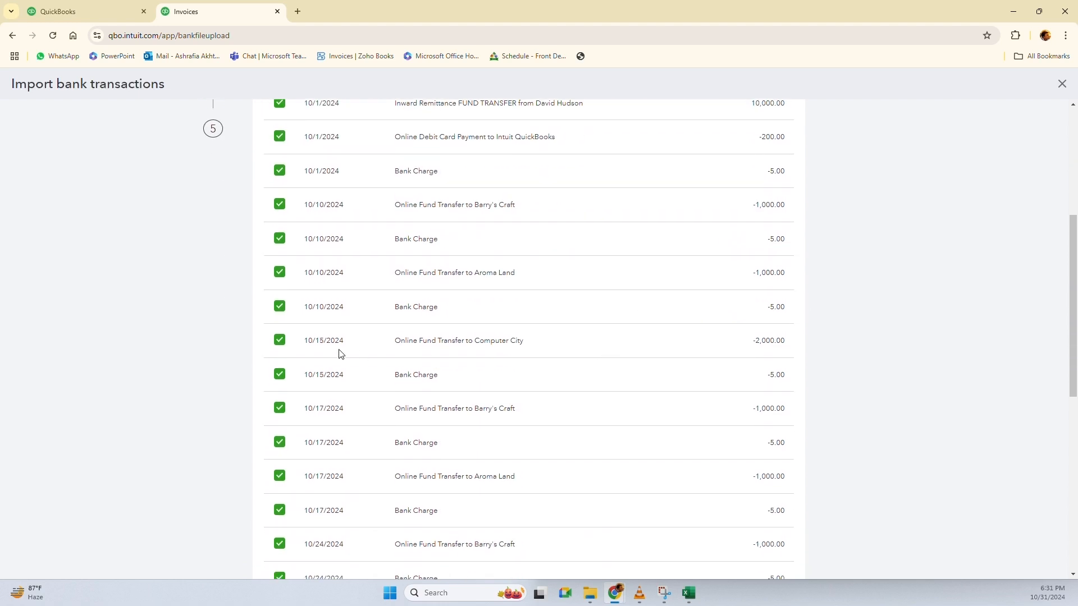
{"action": "scroll", "coordinate": [257, 303], "scroll_direction": "up", "scroll_amount": 5}
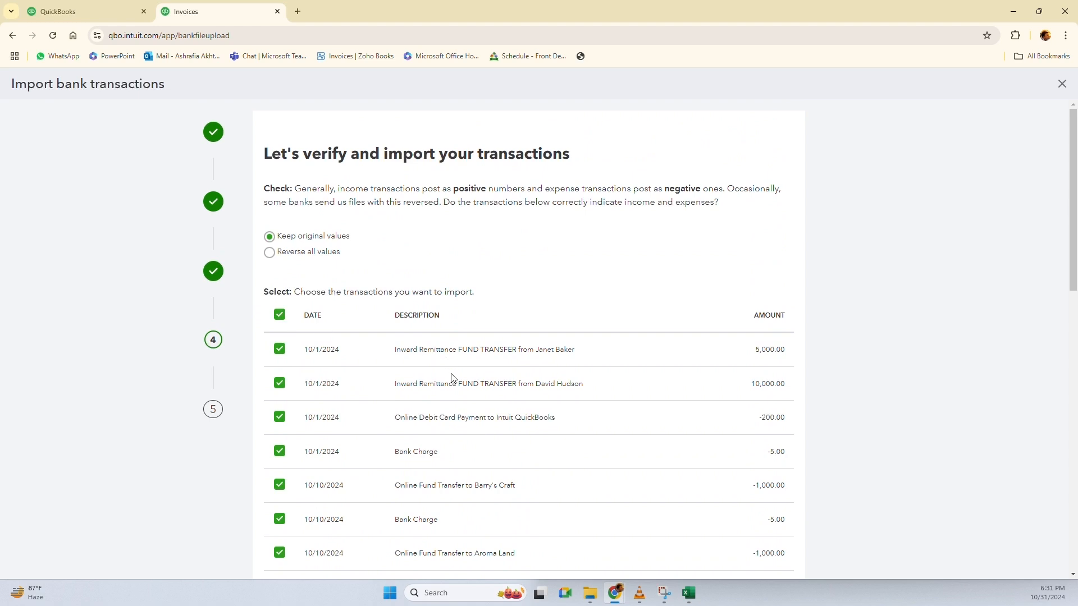
{"action": "scroll", "coordinate": [485, 376], "scroll_direction": "down", "scroll_amount": 2}
{"action": "scroll", "coordinate": [484, 372], "scroll_direction": "up", "scroll_amount": 2}
{"action": "scroll", "coordinate": [284, 335], "scroll_direction": "down", "scroll_amount": 2}
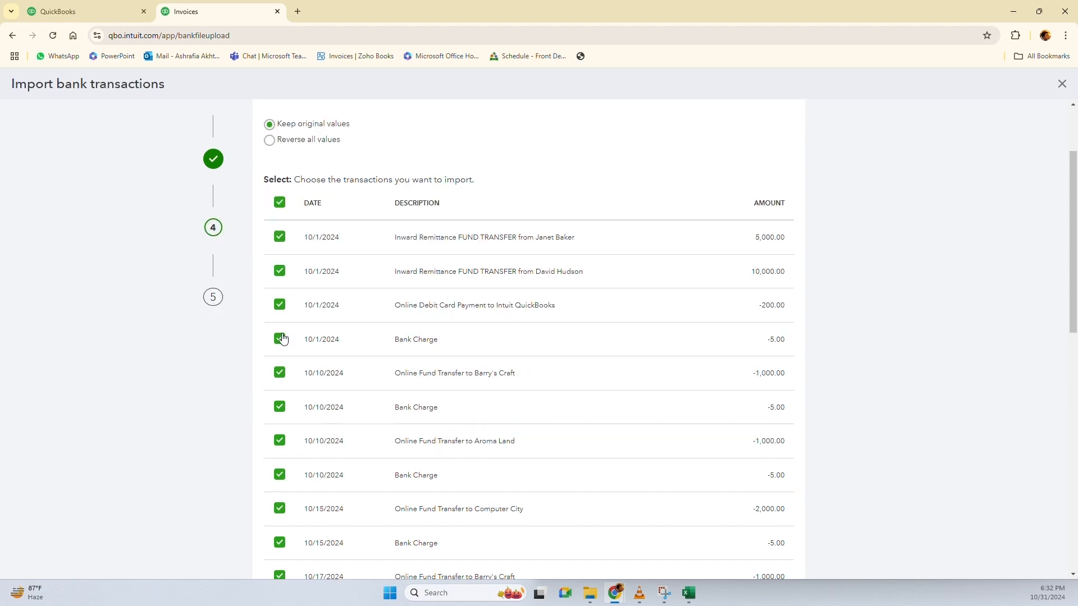
Re-select all 27 transactions, including the 10/1 bank charge, and continue to import
{"action": "left_click", "coordinate": [280, 340]}
{"action": "scroll", "coordinate": [692, 355], "scroll_direction": "down", "scroll_amount": 7}
{"action": "scroll", "coordinate": [692, 355], "scroll_direction": "down", "scroll_amount": 4}
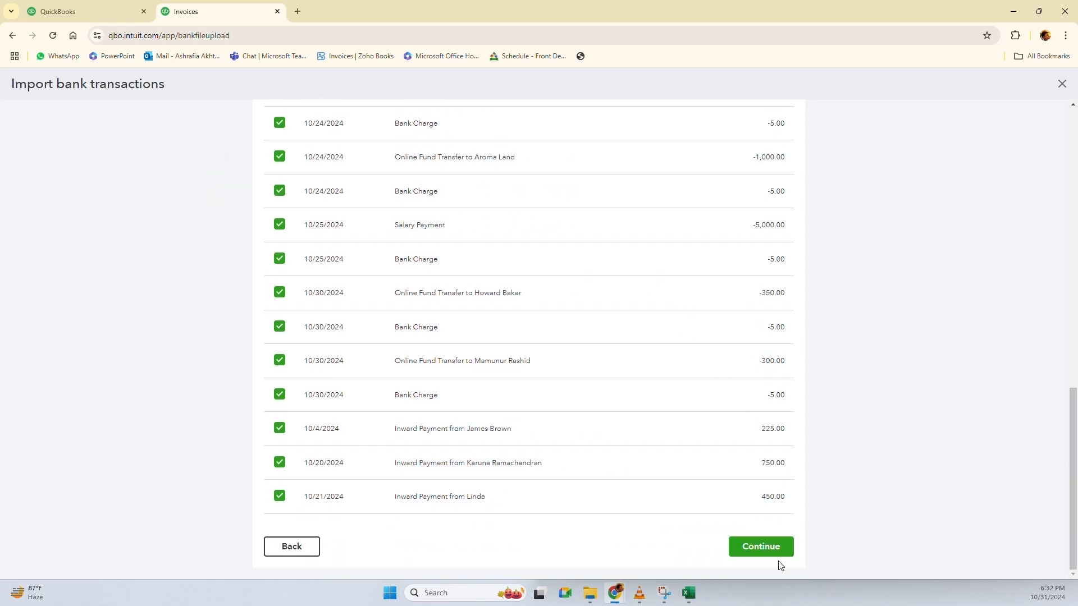
{"action": "scroll", "coordinate": [381, 397], "scroll_direction": "up", "scroll_amount": 7}
{"action": "scroll", "coordinate": [382, 398], "scroll_direction": "up", "scroll_amount": 6}
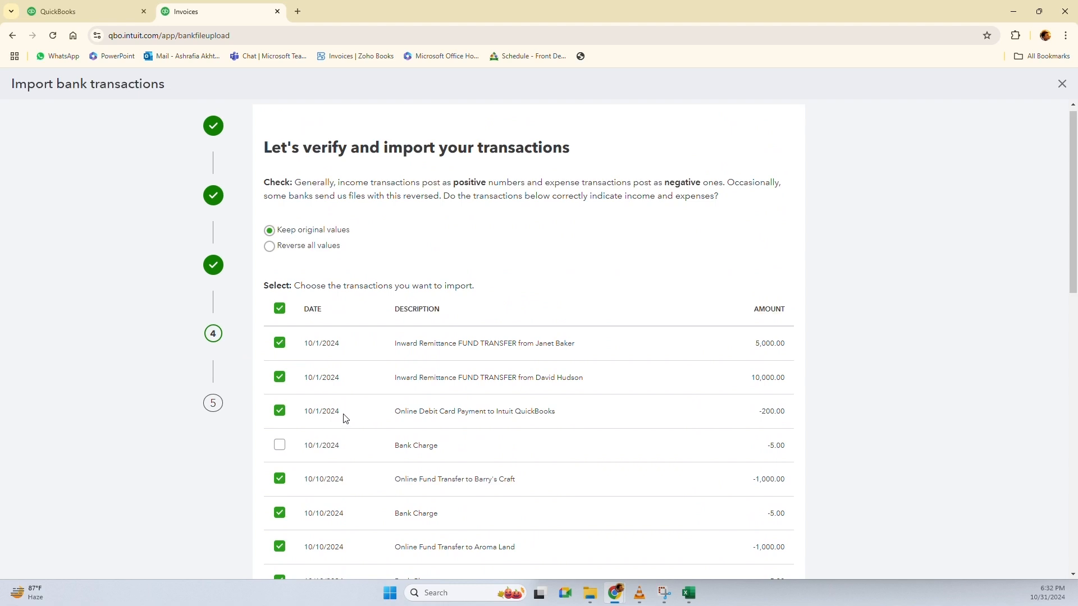
{"action": "left_click", "coordinate": [280, 313]}
{"action": "scroll", "coordinate": [513, 313], "scroll_direction": "down", "scroll_amount": 5}
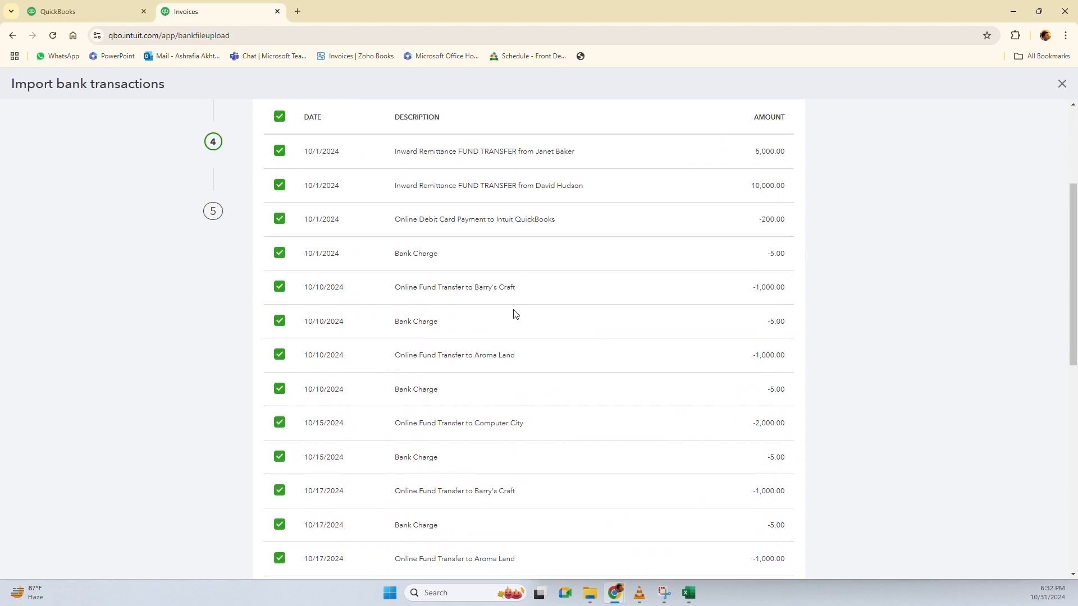
{"action": "scroll", "coordinate": [512, 313], "scroll_direction": "up", "scroll_amount": 5}
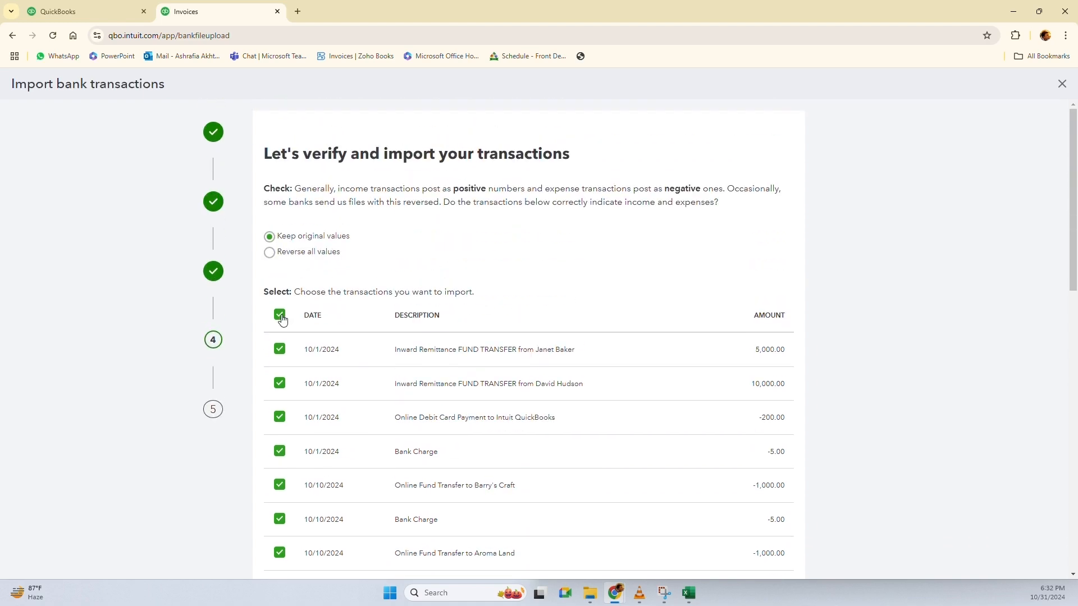
{"action": "scroll", "coordinate": [282, 320], "scroll_direction": "down", "scroll_amount": 15}
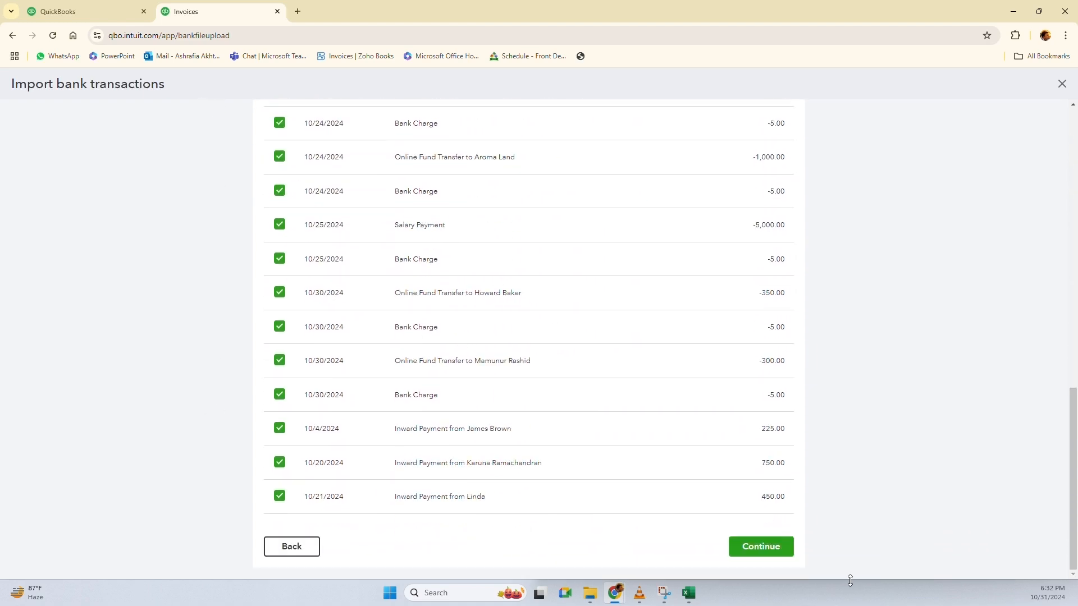
{"action": "left_click", "coordinate": [773, 547]}
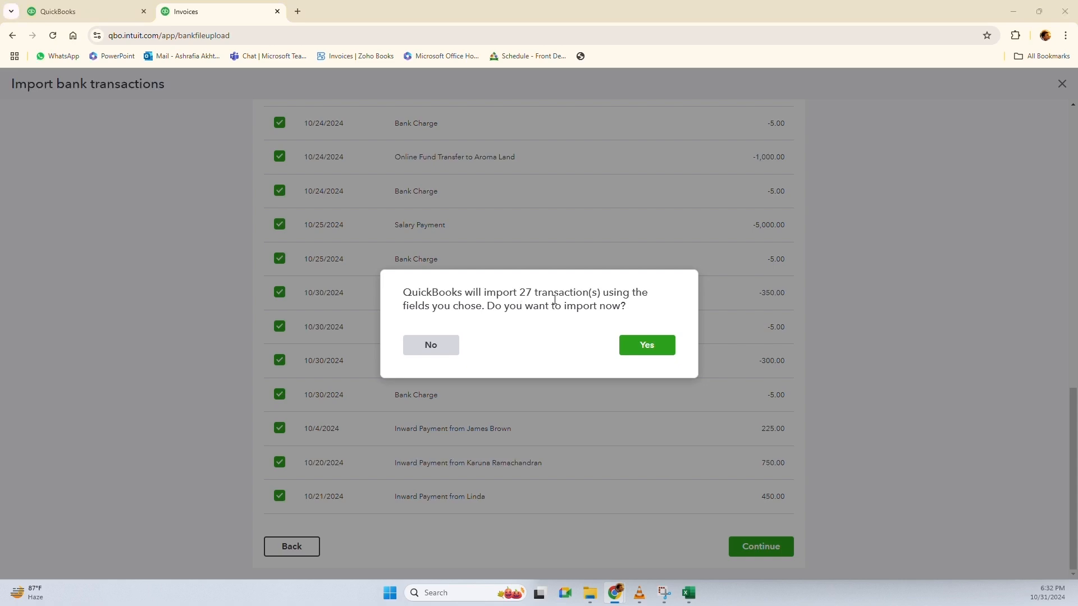
Count the 27 memo rows in Excel, then confirm importing all 27 transactions into ABC Bank
{"action": "key", "text": "alt+Tab"}
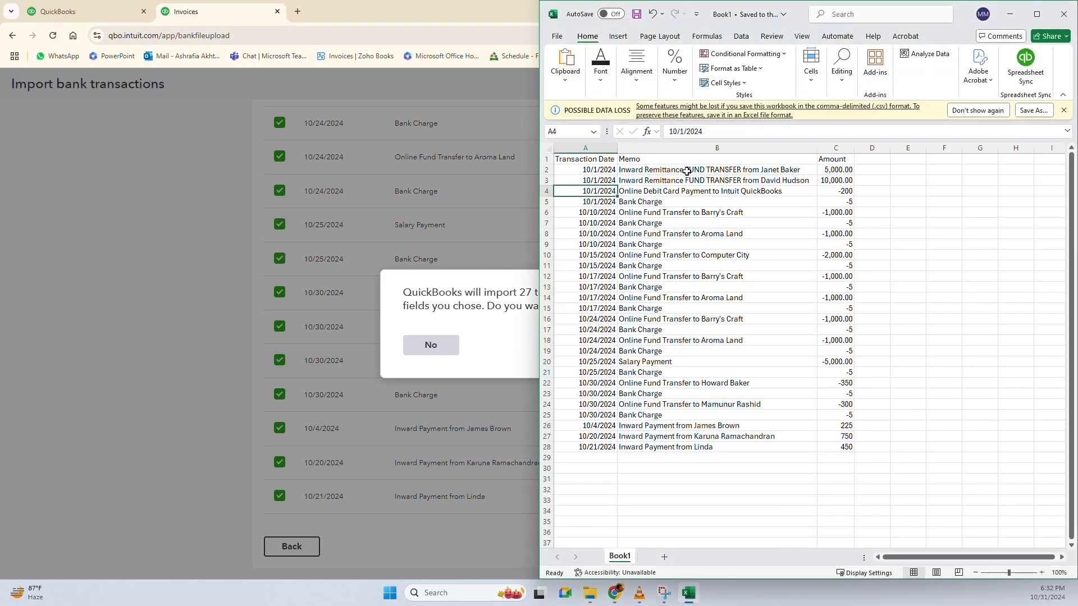
{"action": "left_click_drag", "start_coordinate": [687, 170], "coordinate": [725, 447]}
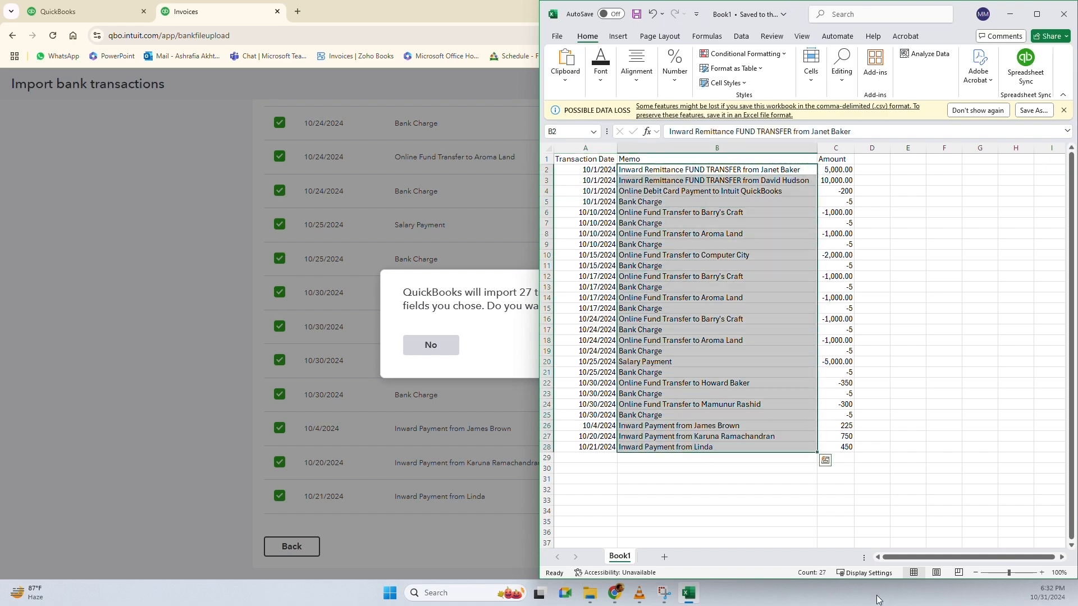
{"action": "left_click", "coordinate": [1010, 14]}
{"action": "left_click", "coordinate": [646, 344]}
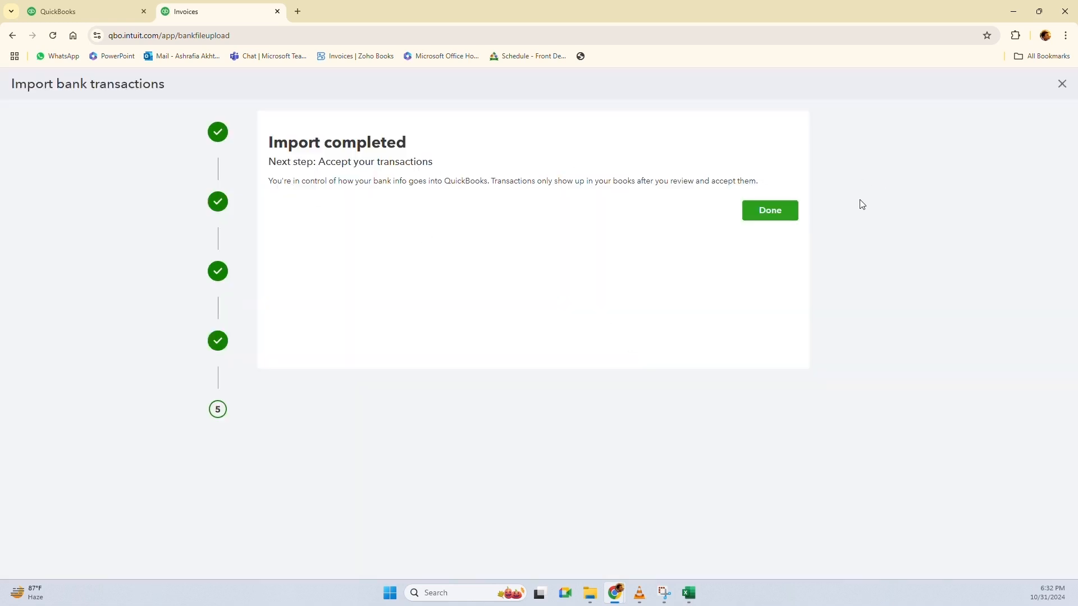
{"action": "left_click", "coordinate": [771, 211]}
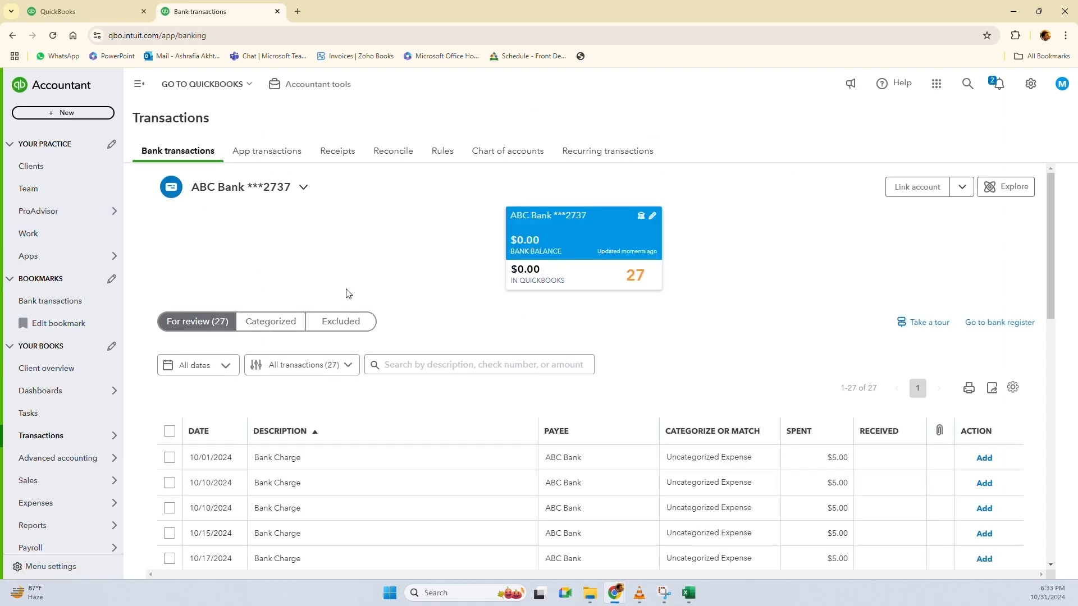
Sort the 27 For-review transactions by Date, oldest first, then return to the Bank Statement sheet
{"action": "scroll", "coordinate": [346, 292], "scroll_direction": "down", "scroll_amount": 4}
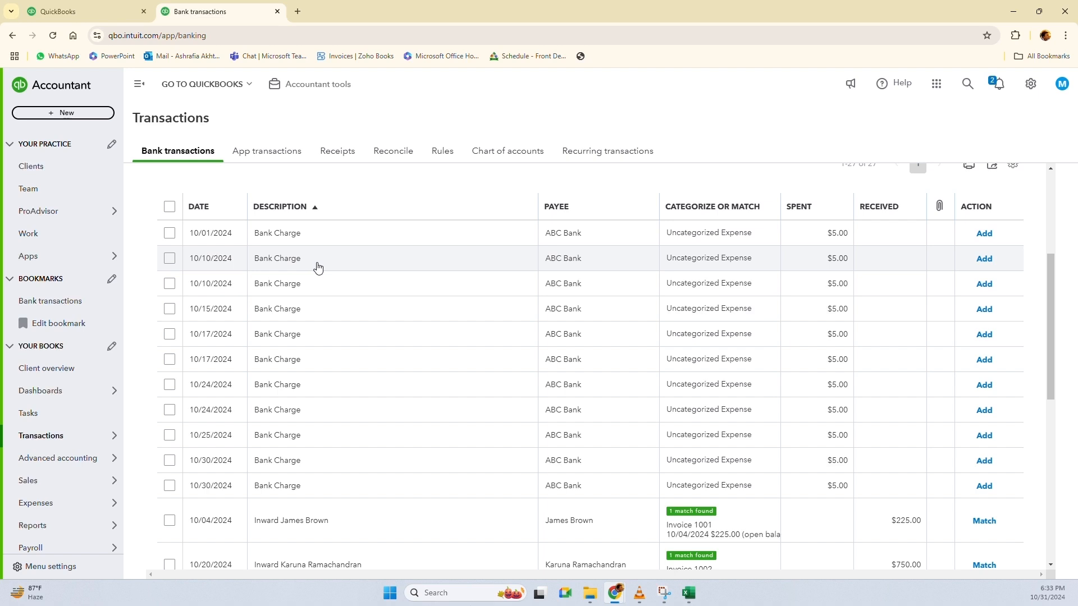
{"action": "scroll", "coordinate": [316, 266], "scroll_direction": "up", "scroll_amount": 3}
{"action": "scroll", "coordinate": [285, 320], "scroll_direction": "down", "scroll_amount": 2}
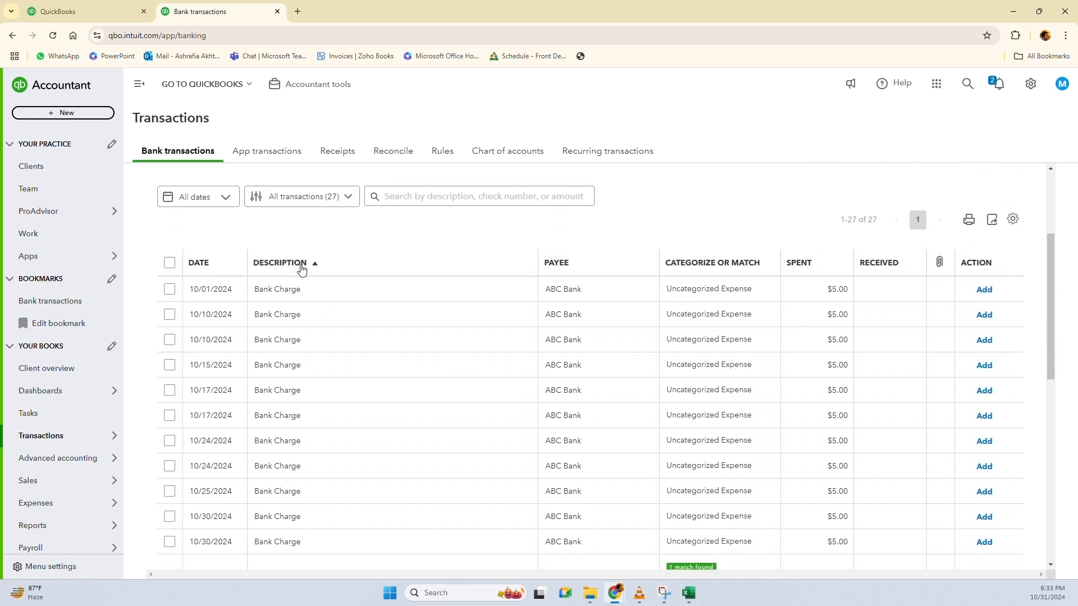
{"action": "left_click", "coordinate": [203, 265]}
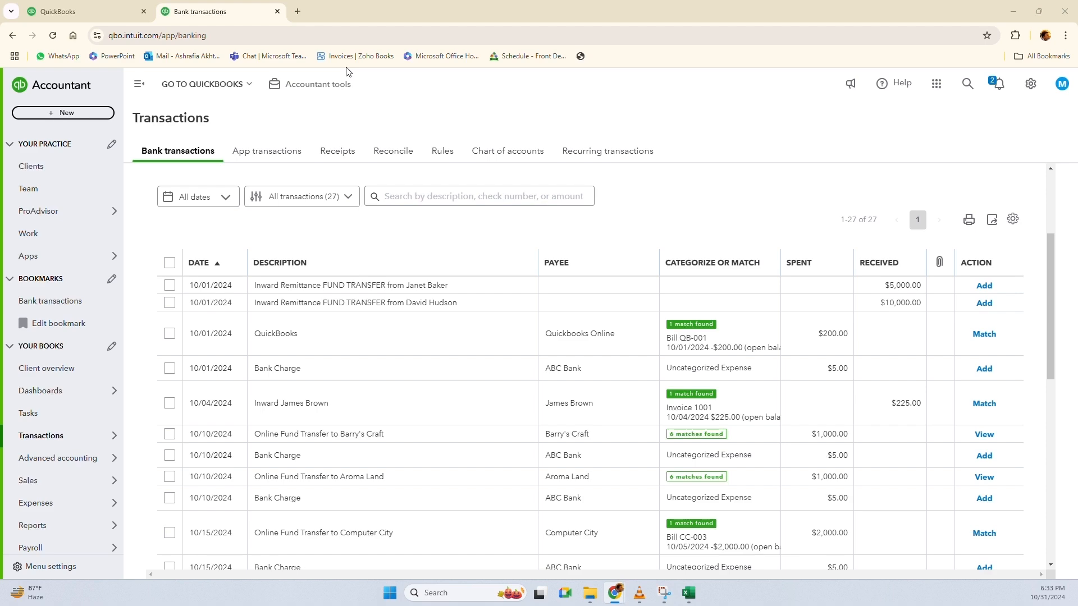
{"action": "key", "text": "alt+Tab"}
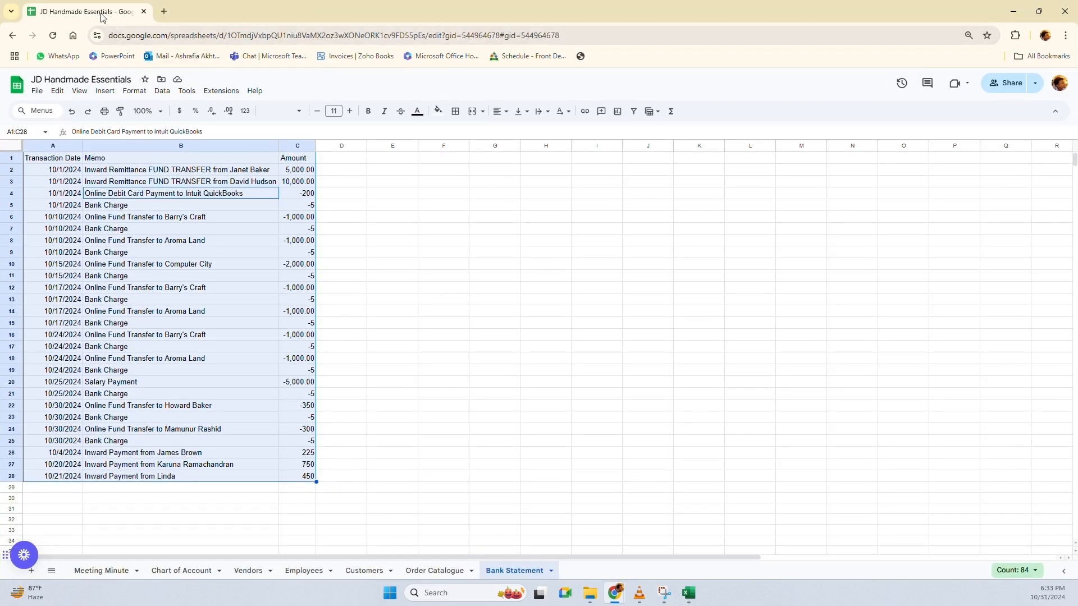
Copy the bank statement, read the Meeting Minute notes in A4–A5, and open the first $5,000 deposit
{"action": "key", "text": "ctrl+c"}
{"action": "left_click", "coordinate": [408, 240]}
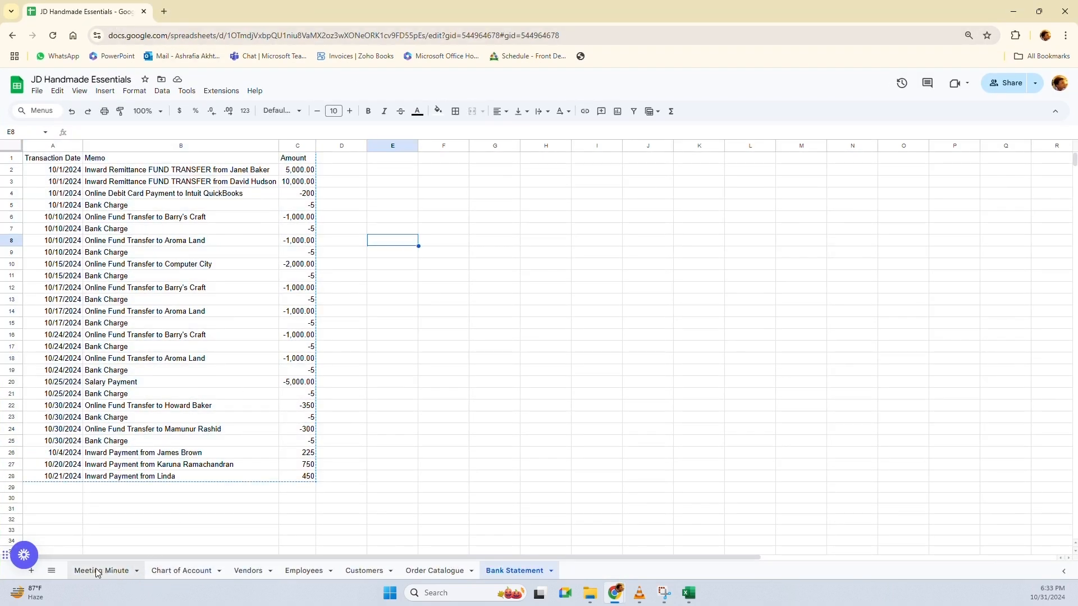
{"action": "left_click", "coordinate": [97, 572]}
{"action": "left_click", "coordinate": [63, 202]}
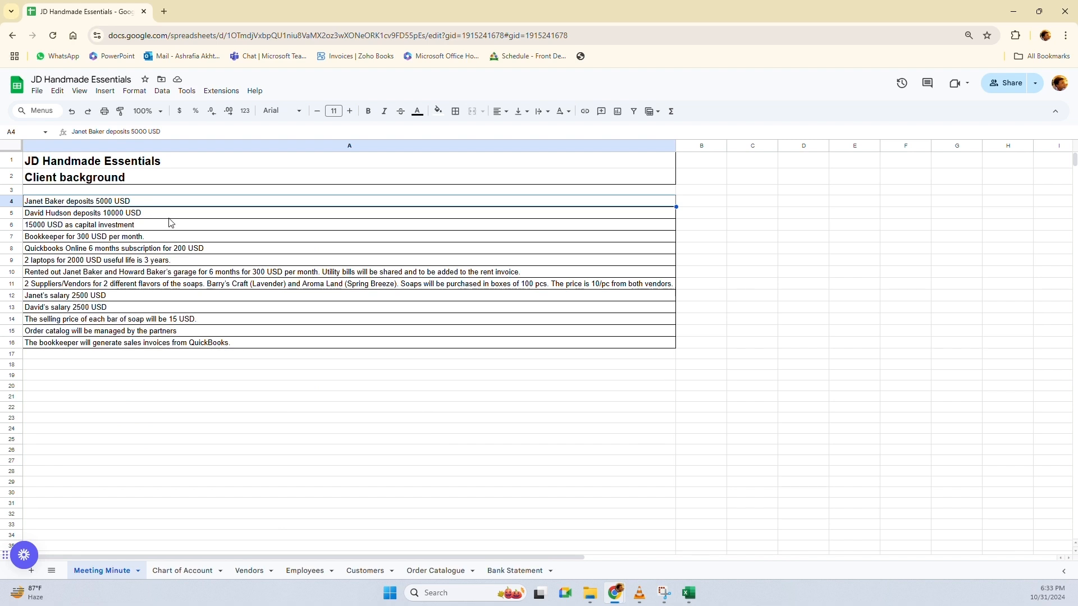
{"action": "left_click", "coordinate": [89, 217]}
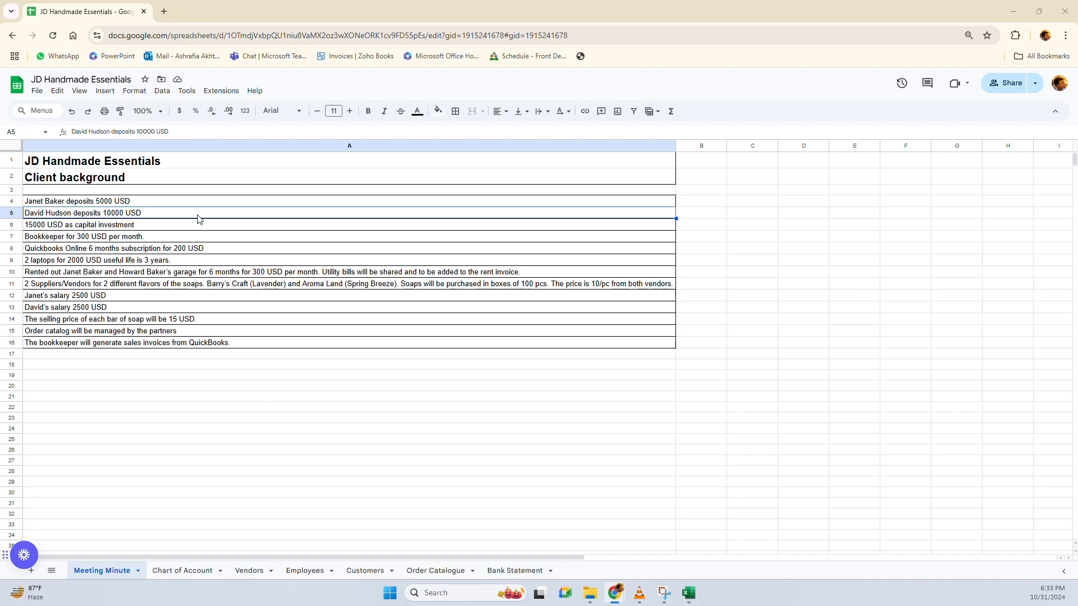
{"action": "key", "text": "alt+Tab"}
{"action": "left_click", "coordinate": [247, 286]}
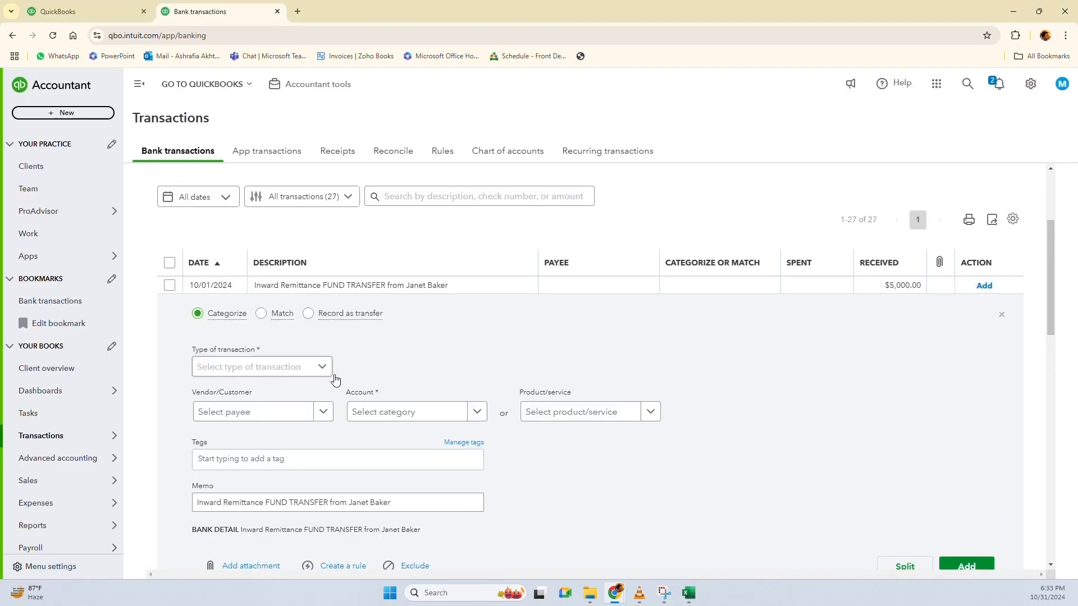
Set the 10/01 $5,000 remittance's transaction type to Deposit and bring up the payee list
{"action": "left_click", "coordinate": [275, 368]}
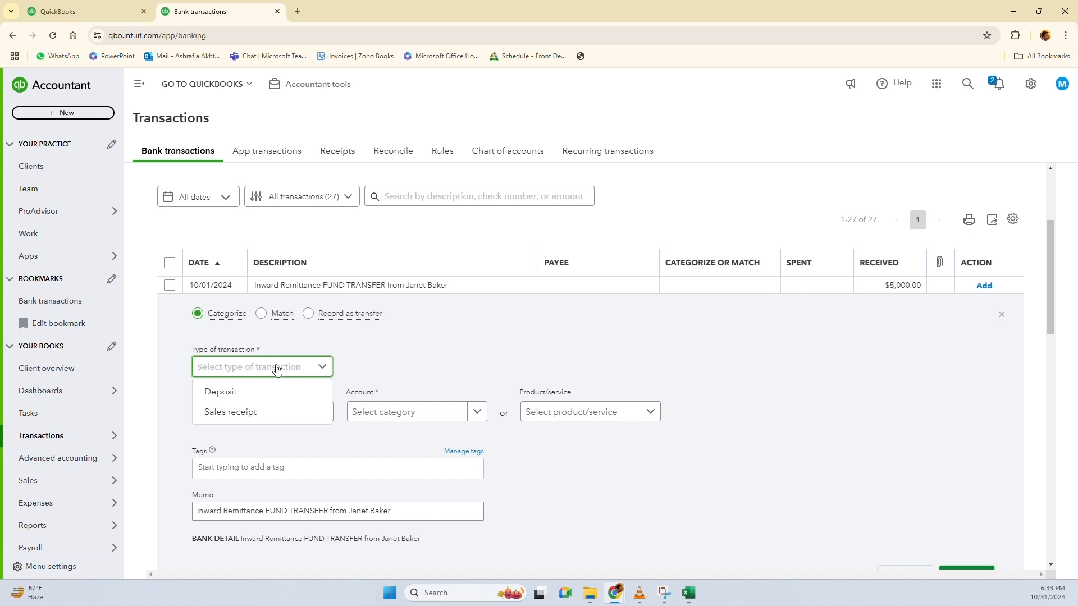
{"action": "left_click", "coordinate": [244, 392]}
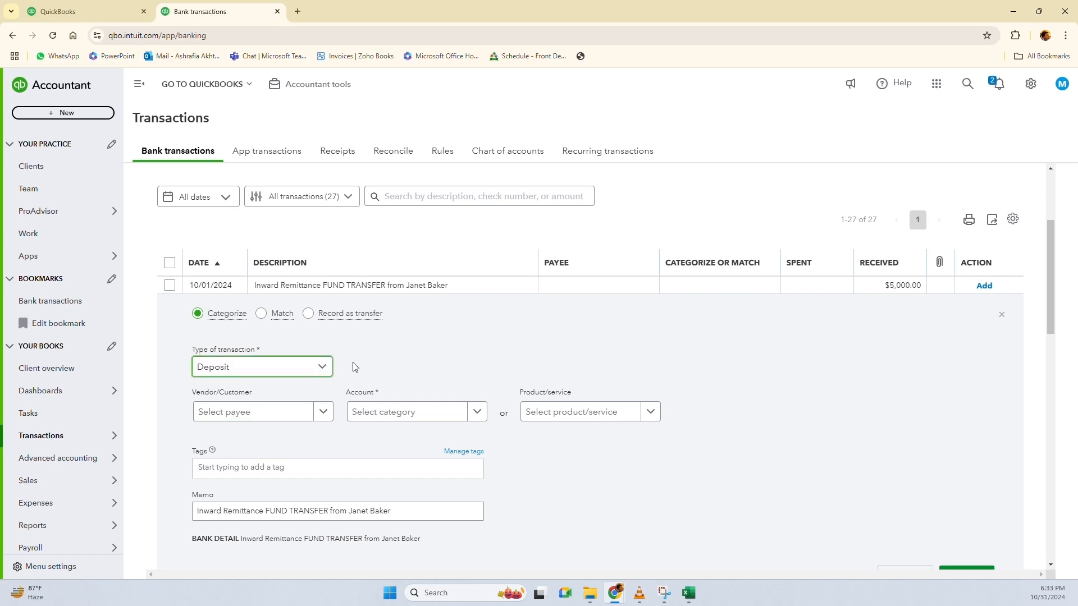
{"action": "scroll", "coordinate": [356, 366], "scroll_direction": "down", "scroll_amount": 1}
{"action": "left_click", "coordinate": [263, 366]}
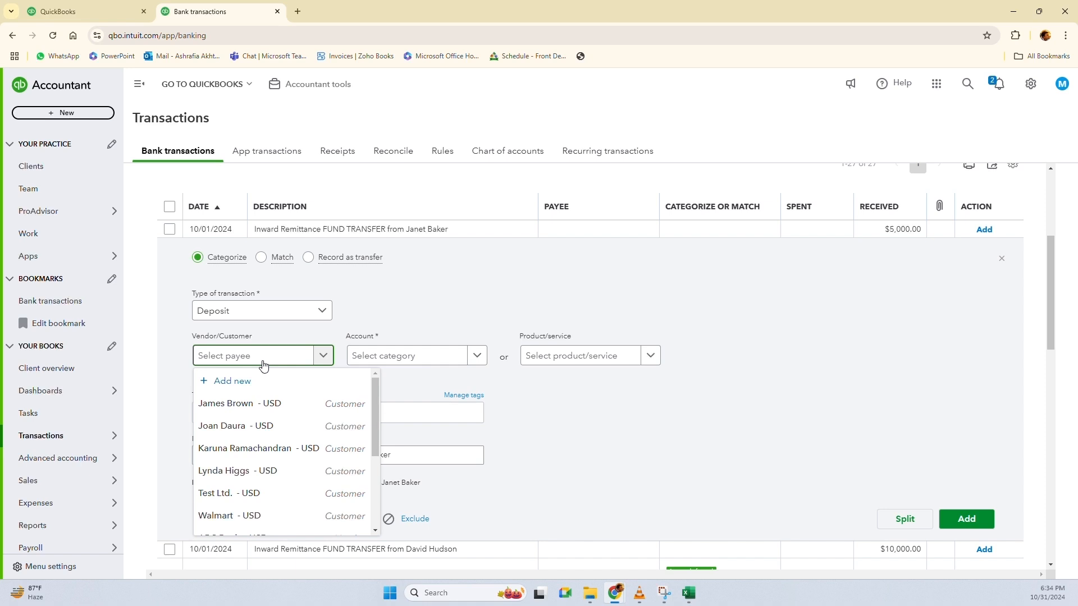
Create a new Employee contact with the sender's first and last name, hired 10/01/2024
{"action": "left_click", "coordinate": [257, 379]}
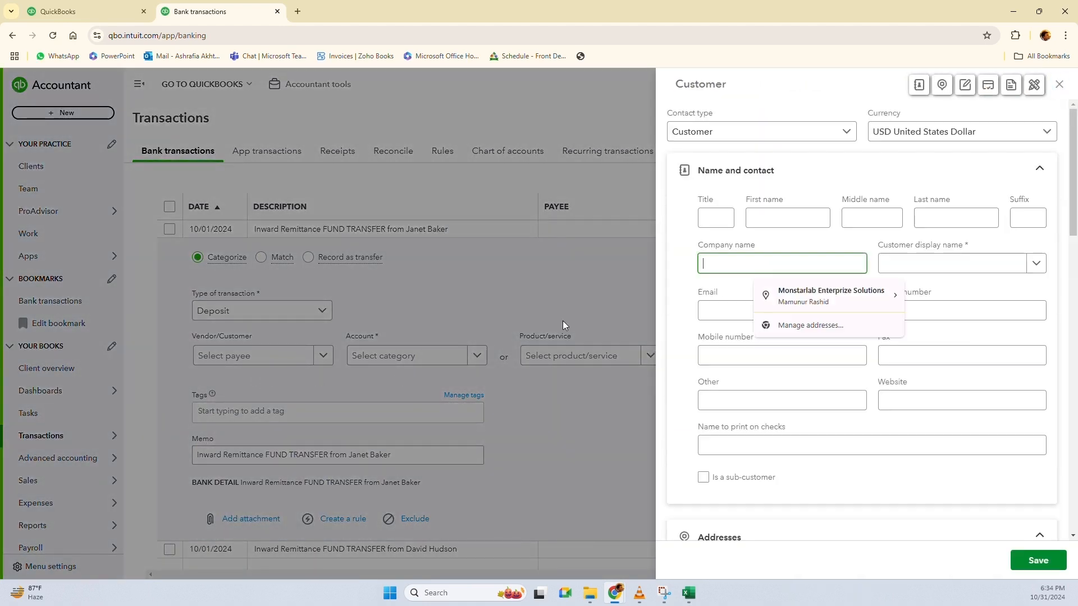
{"action": "left_click", "coordinate": [707, 135]}
{"action": "left_click", "coordinate": [698, 196]}
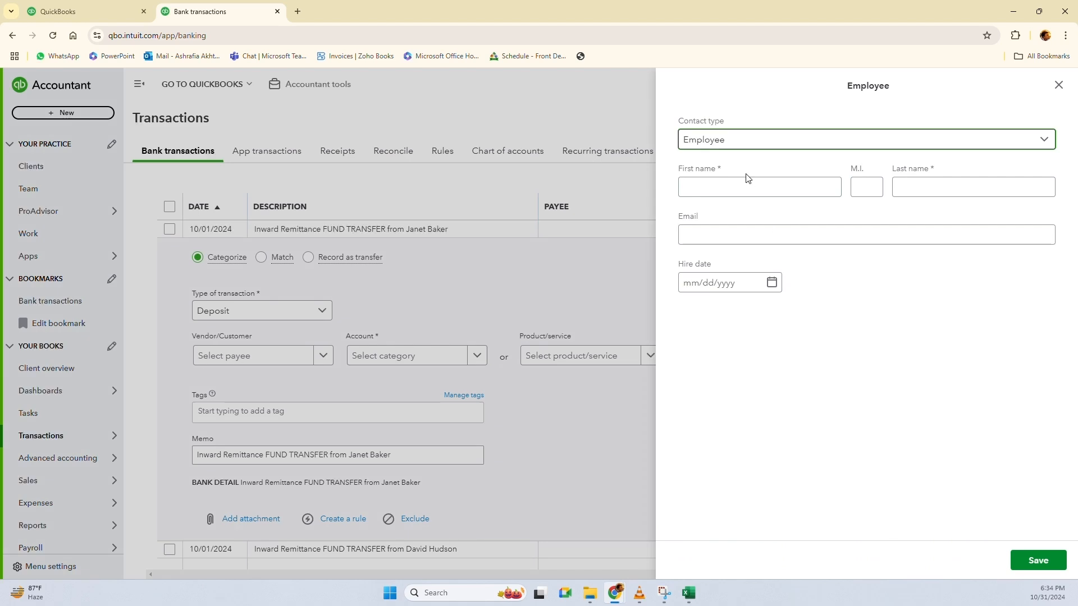
{"action": "left_click", "coordinate": [739, 192]}
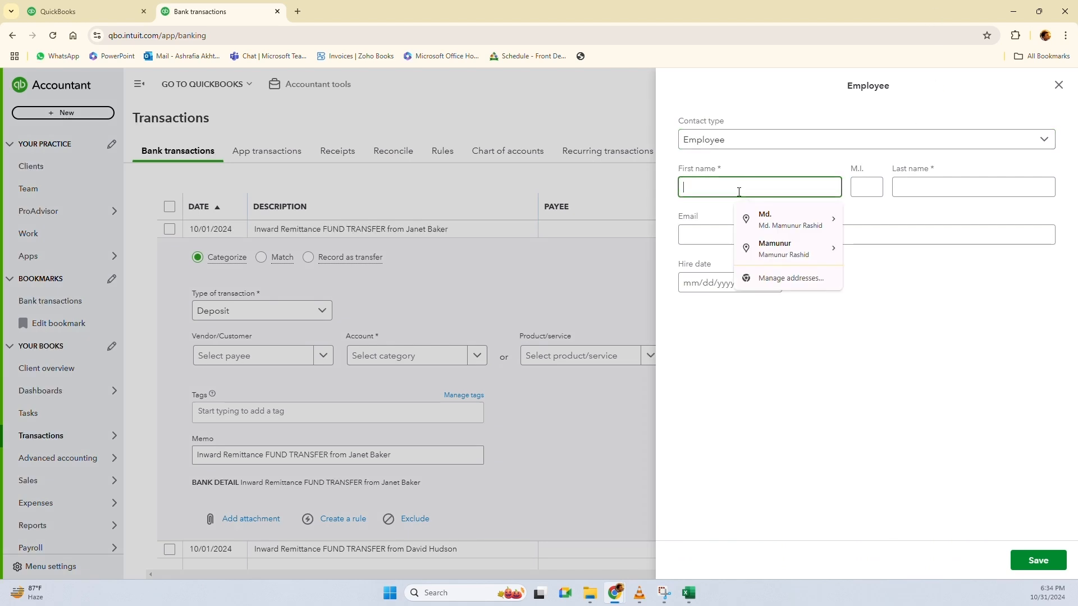
{"action": "type", "text": "Janet"}
{"action": "left_click", "coordinate": [920, 187]}
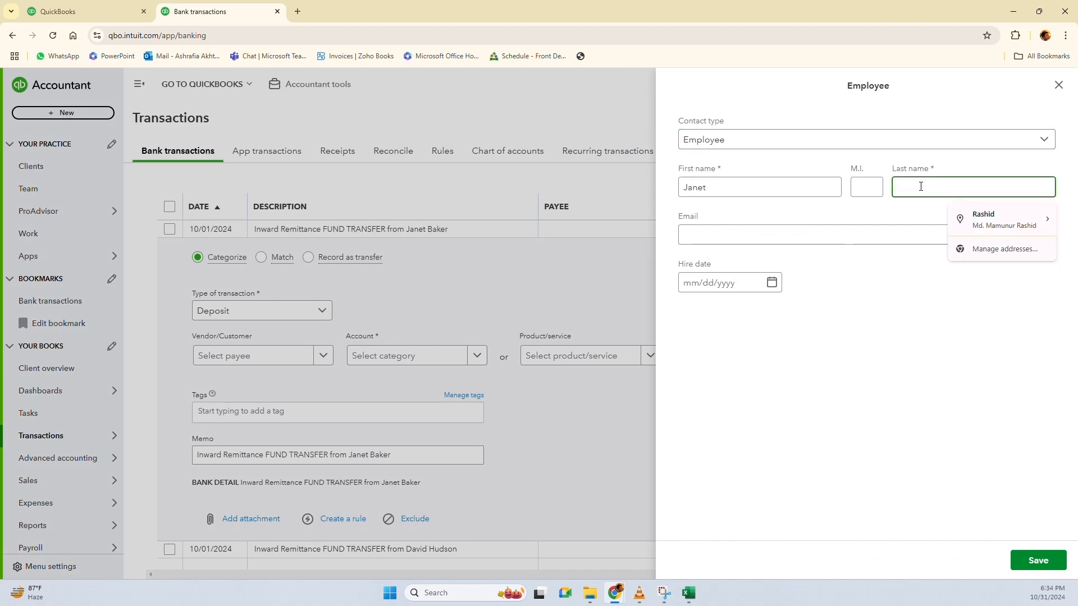
{"action": "type", "text": "Baker"}
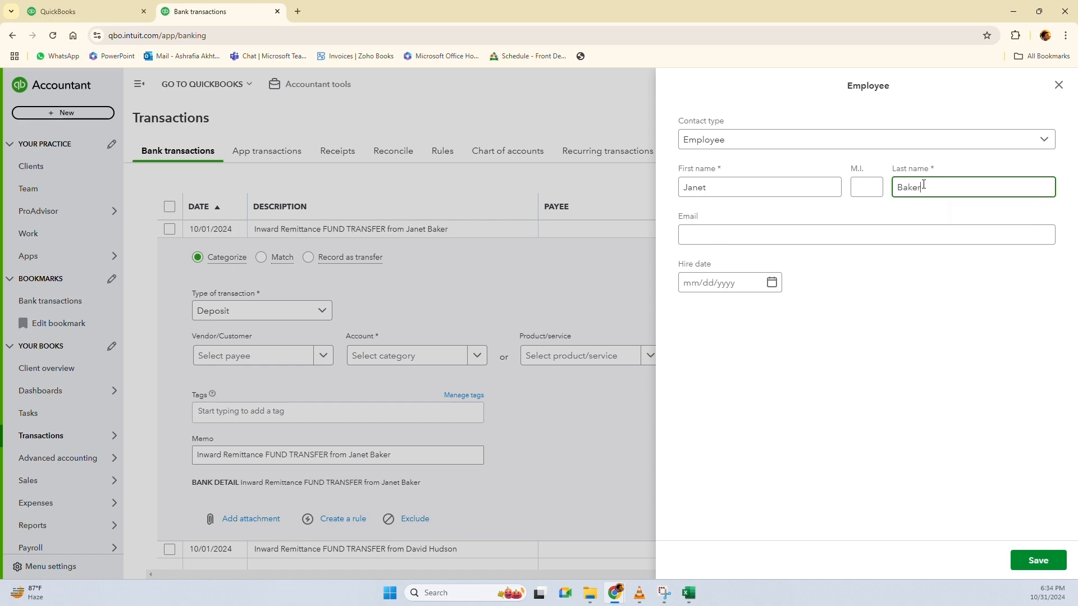
{"action": "left_click", "coordinate": [772, 285]}
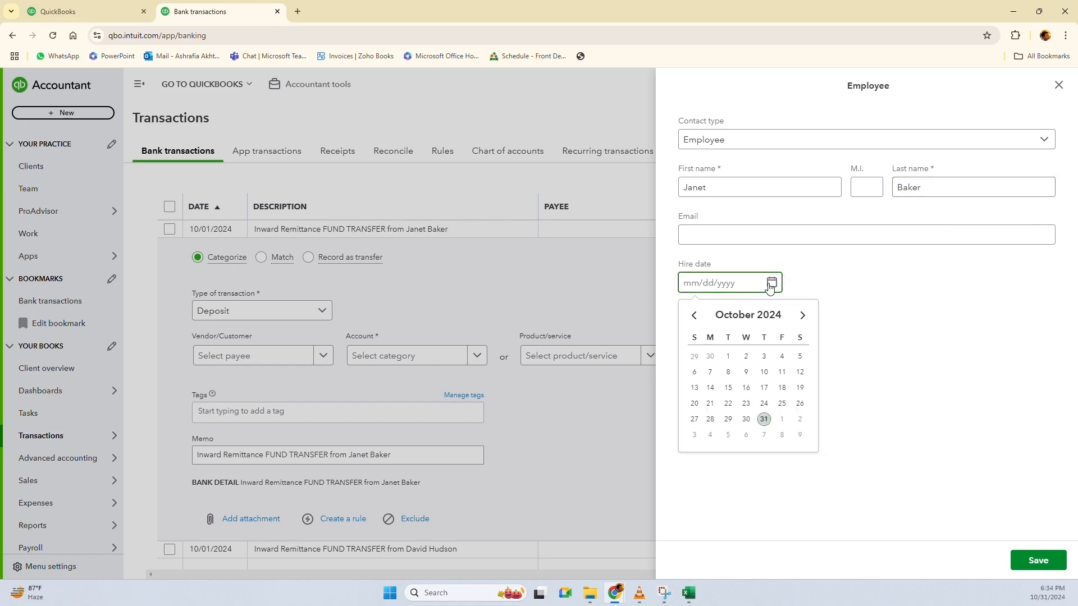
{"action": "left_click", "coordinate": [728, 356]}
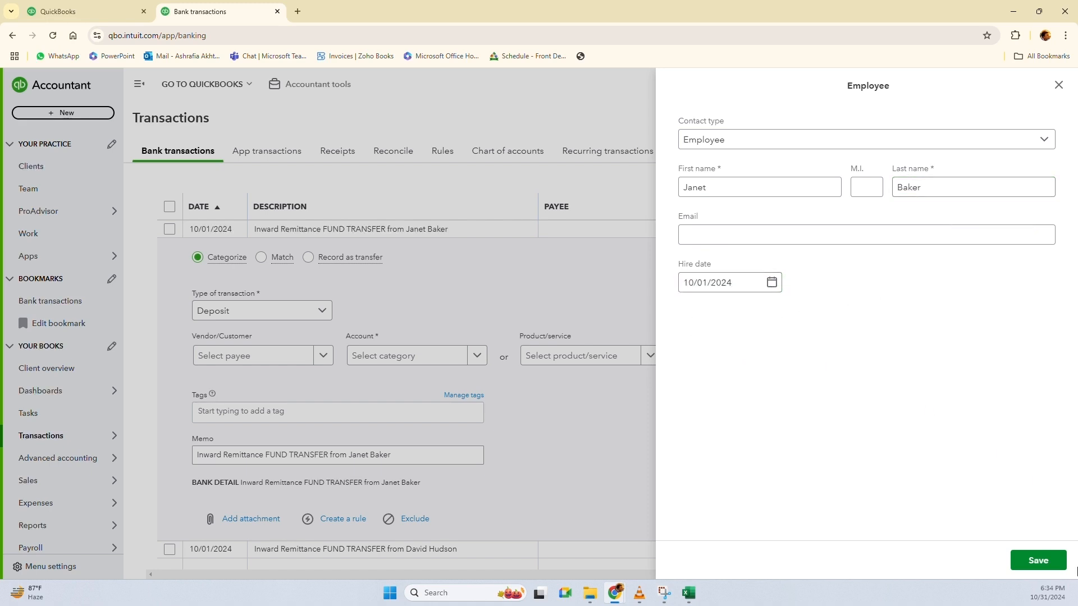
{"action": "left_click", "coordinate": [1037, 559]}
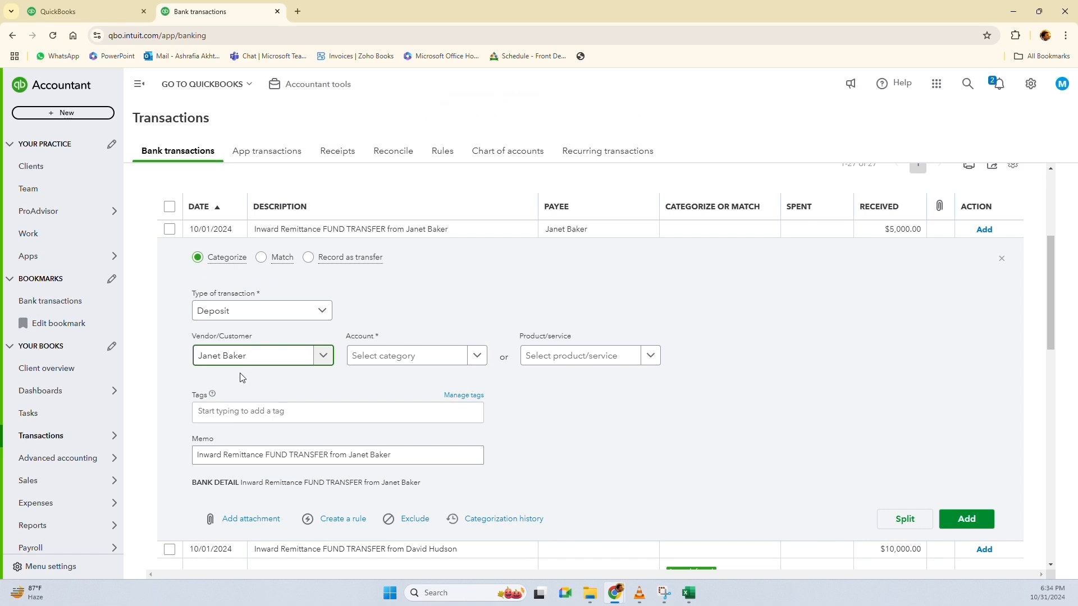
Assign the $5,000 deposit to the sender's Capital Injection equity account and add it
{"action": "left_click", "coordinate": [401, 367]}
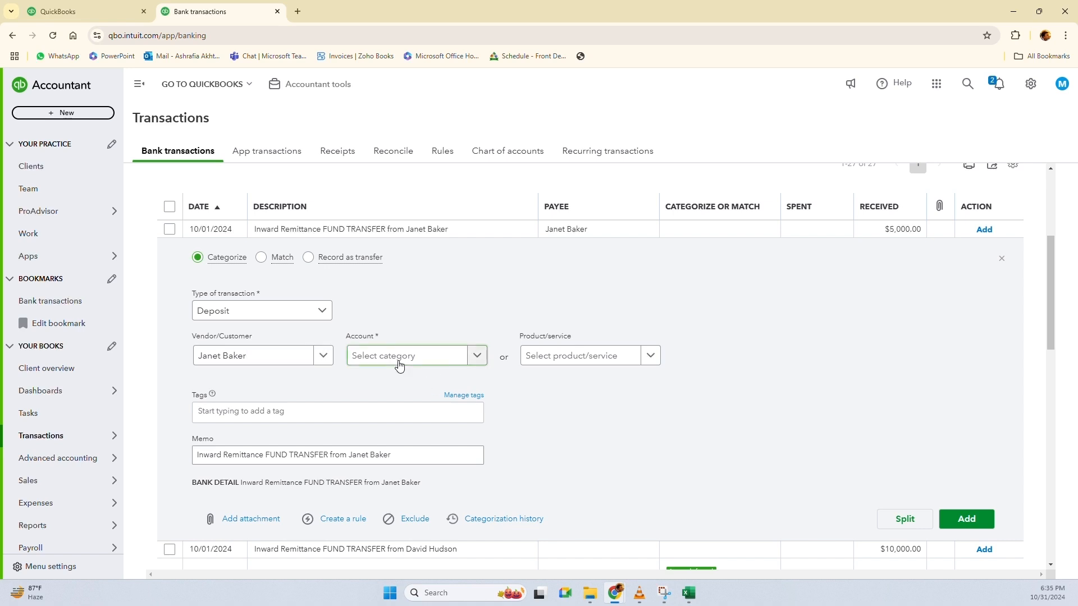
{"action": "left_click", "coordinate": [399, 365]}
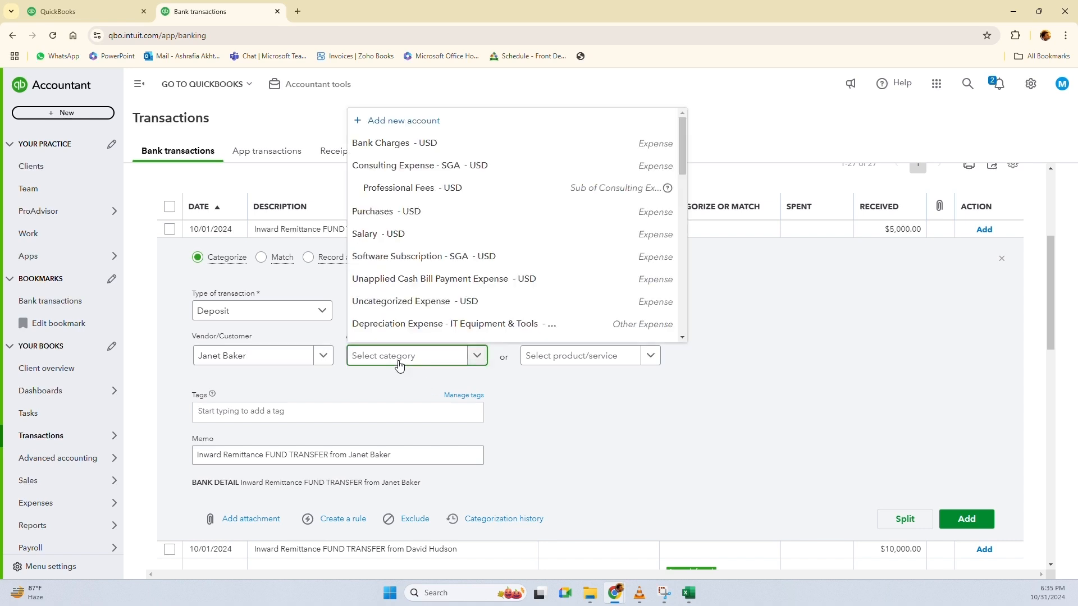
{"action": "type", "text": "cap"}
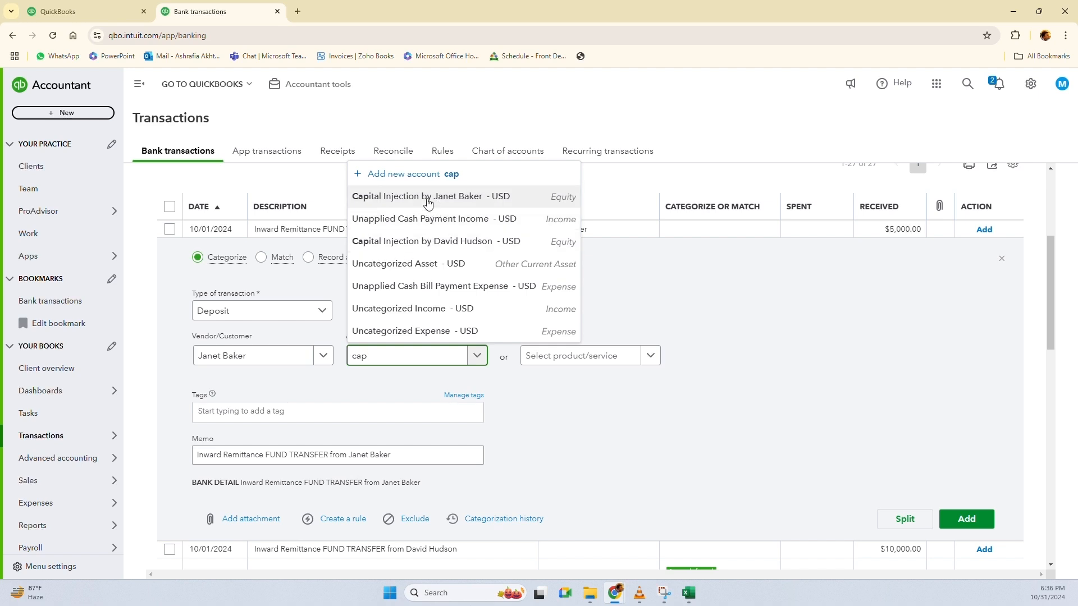
{"action": "left_click", "coordinate": [428, 202]}
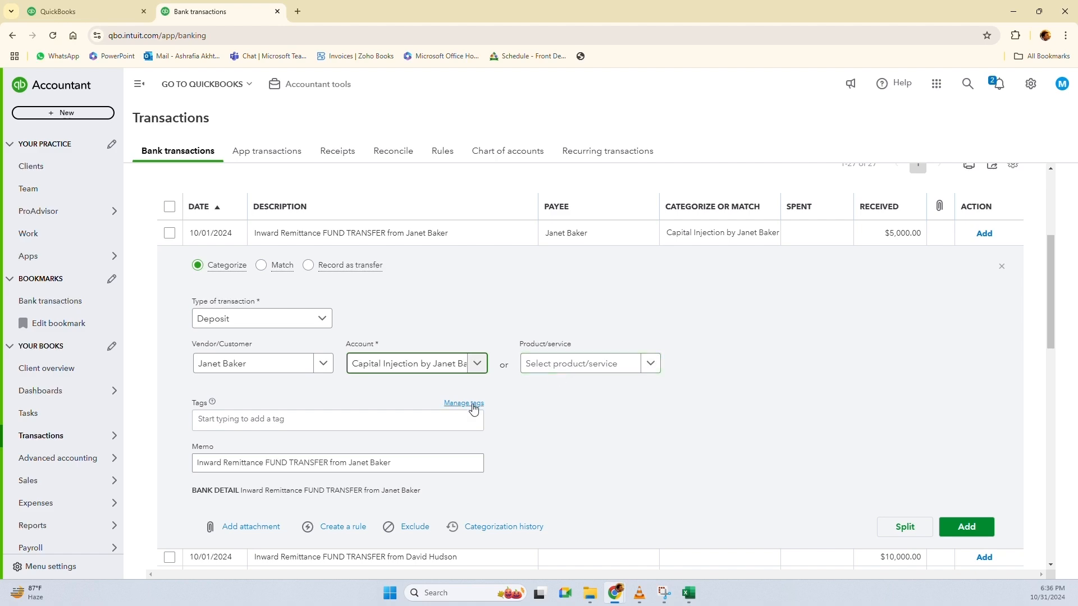
{"action": "scroll", "coordinate": [559, 323], "scroll_direction": "down", "scroll_amount": 2}
{"action": "left_click", "coordinate": [549, 331]}
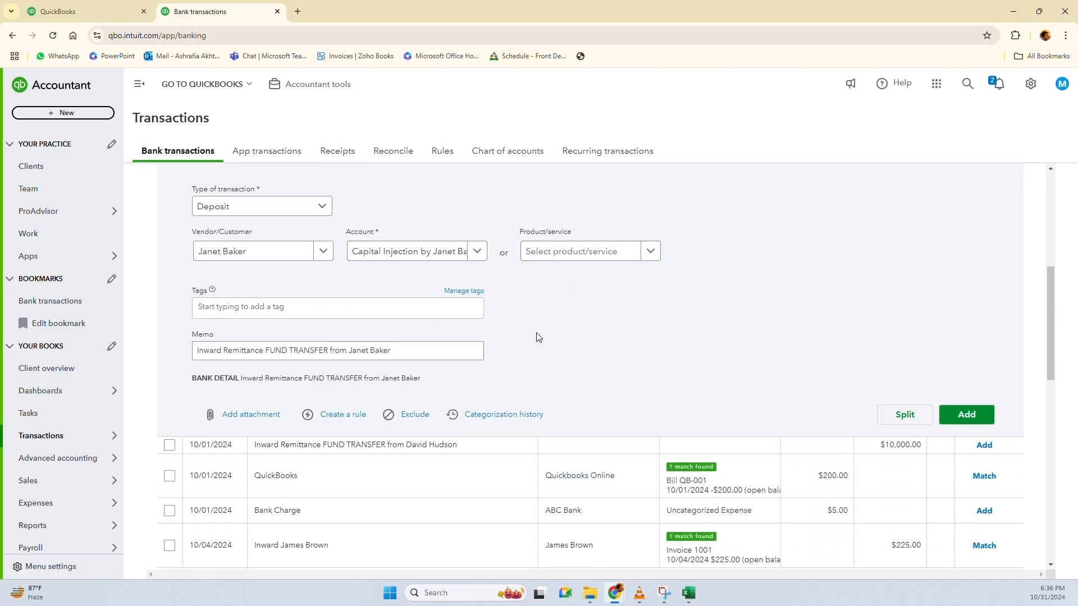
{"action": "scroll", "coordinate": [1012, 485], "scroll_direction": "up", "scroll_amount": 3}
{"action": "scroll", "coordinate": [994, 500], "scroll_direction": "down", "scroll_amount": 3}
{"action": "left_click", "coordinate": [954, 415]}
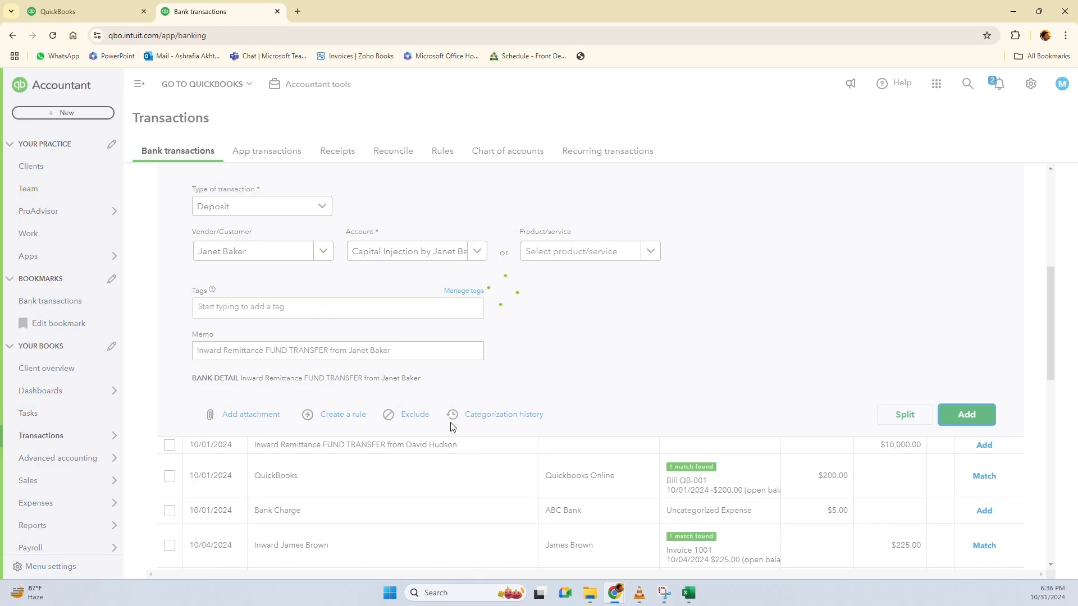
{"action": "scroll", "coordinate": [438, 415], "scroll_direction": "up", "scroll_amount": 5}
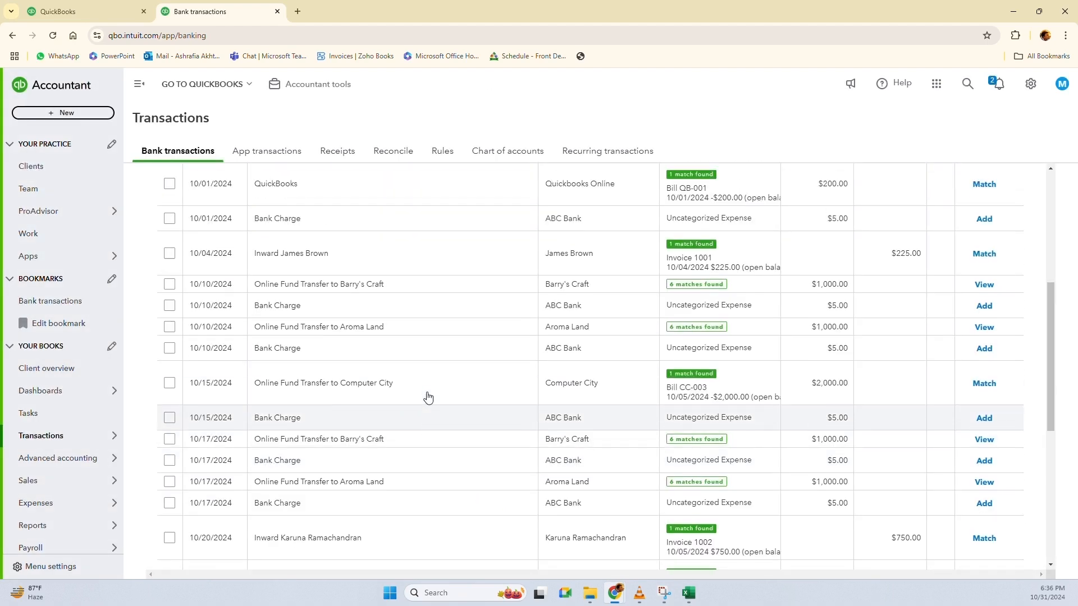
Expand the 10/01 $10,000 inward remittance and set its type to Deposit
{"action": "scroll", "coordinate": [422, 393], "scroll_direction": "down", "scroll_amount": 1}
{"action": "left_click", "coordinate": [308, 342]}
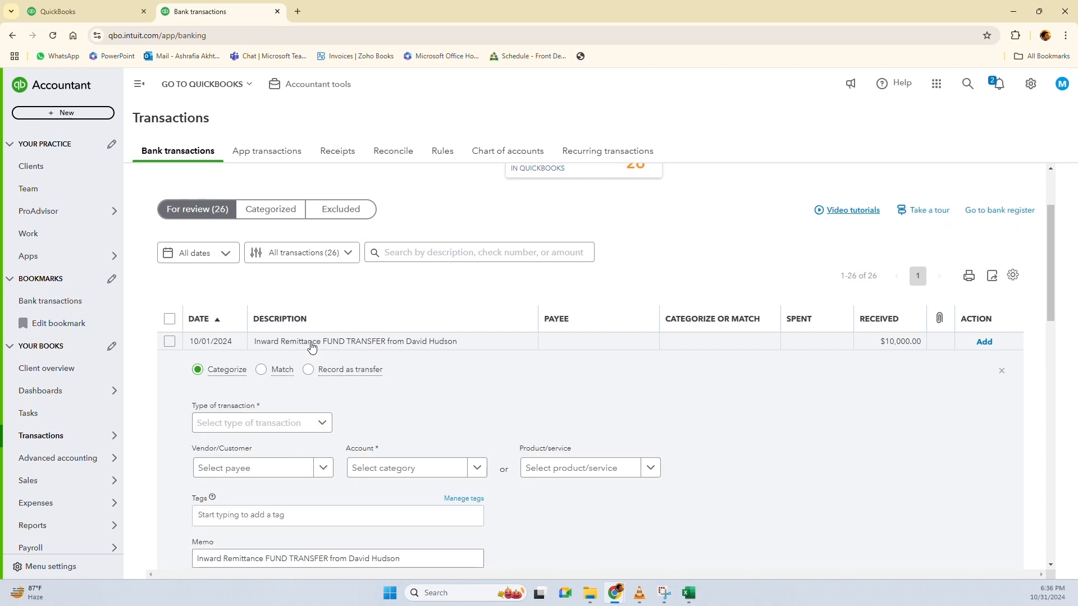
{"action": "left_click", "coordinate": [323, 425]}
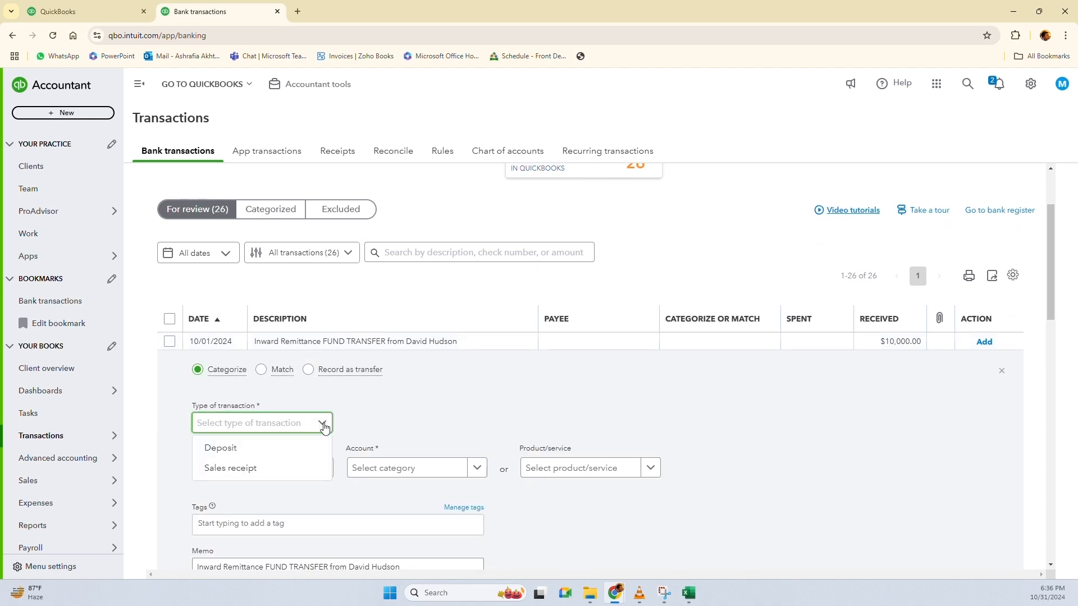
{"action": "left_click", "coordinate": [258, 448]}
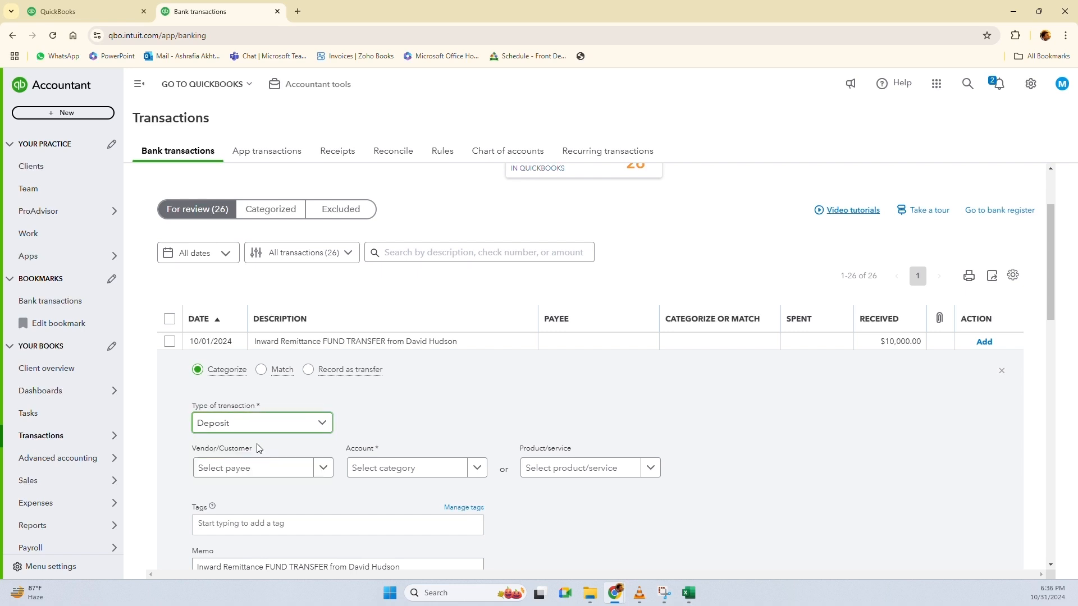
Add the remitter as a new Employee payee with first and last name, hired 10/01/2024
{"action": "left_click", "coordinate": [285, 471]}
{"action": "left_click", "coordinate": [244, 299]}
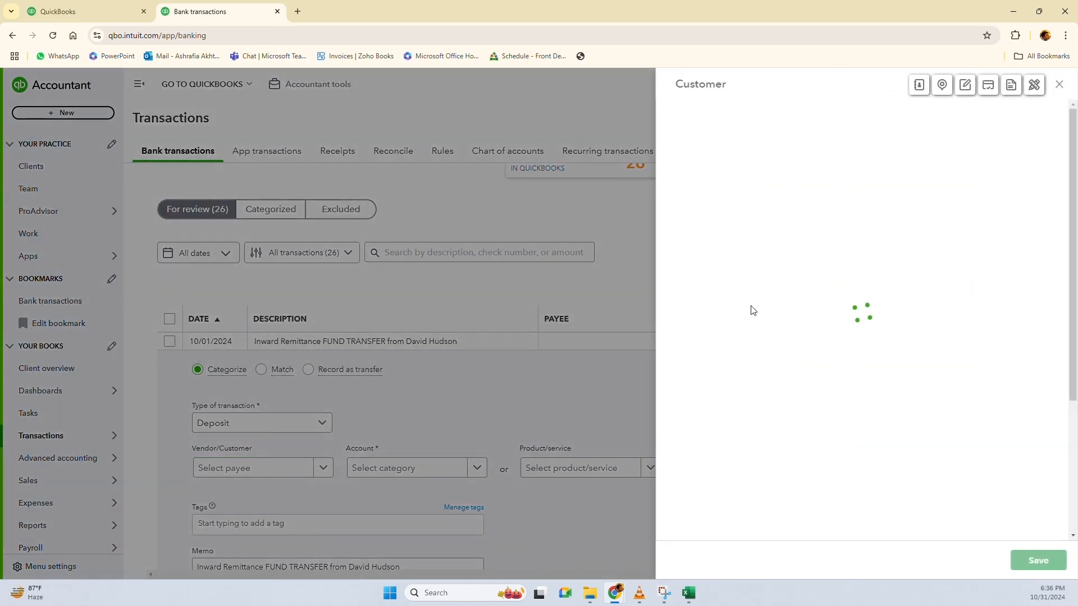
{"action": "left_click", "coordinate": [699, 135]}
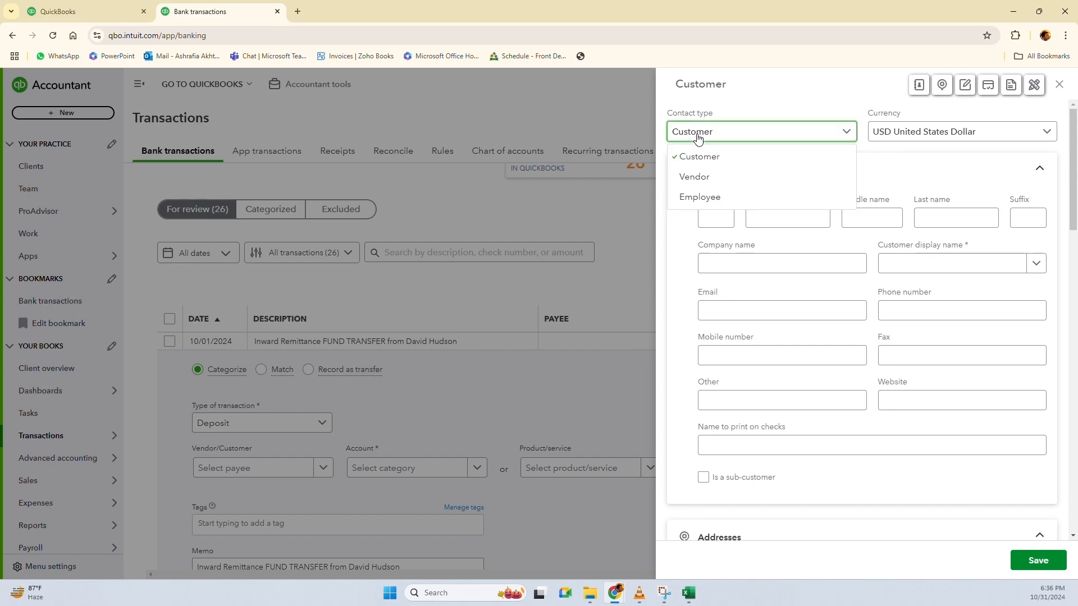
{"action": "left_click", "coordinate": [702, 199]}
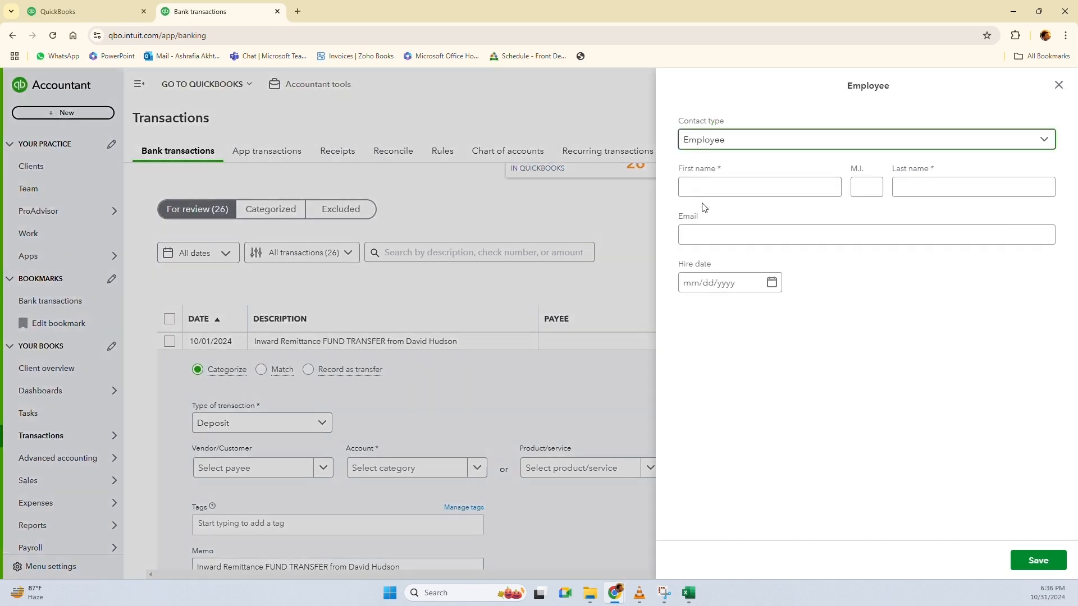
{"action": "left_click", "coordinate": [707, 189]}
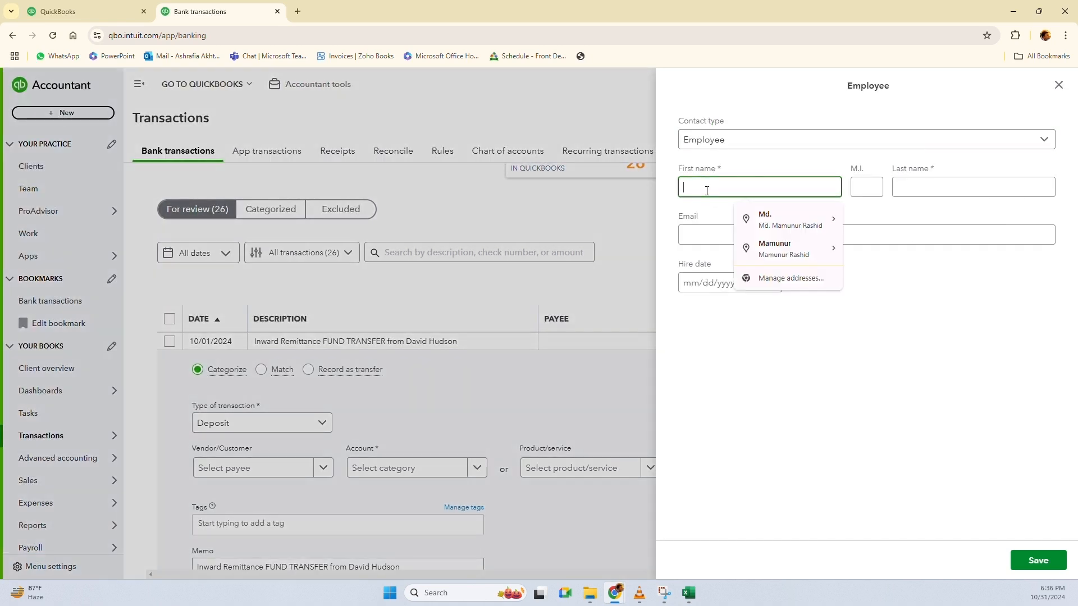
{"action": "type", "text": "David"}
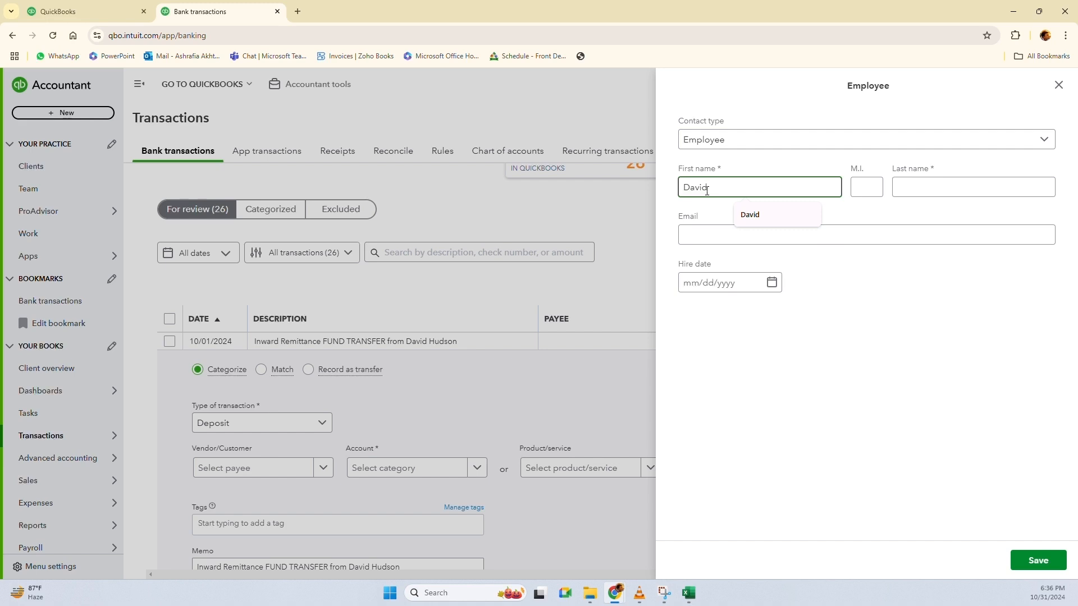
{"action": "left_click", "coordinate": [933, 189]}
{"action": "type", "text": "H"}
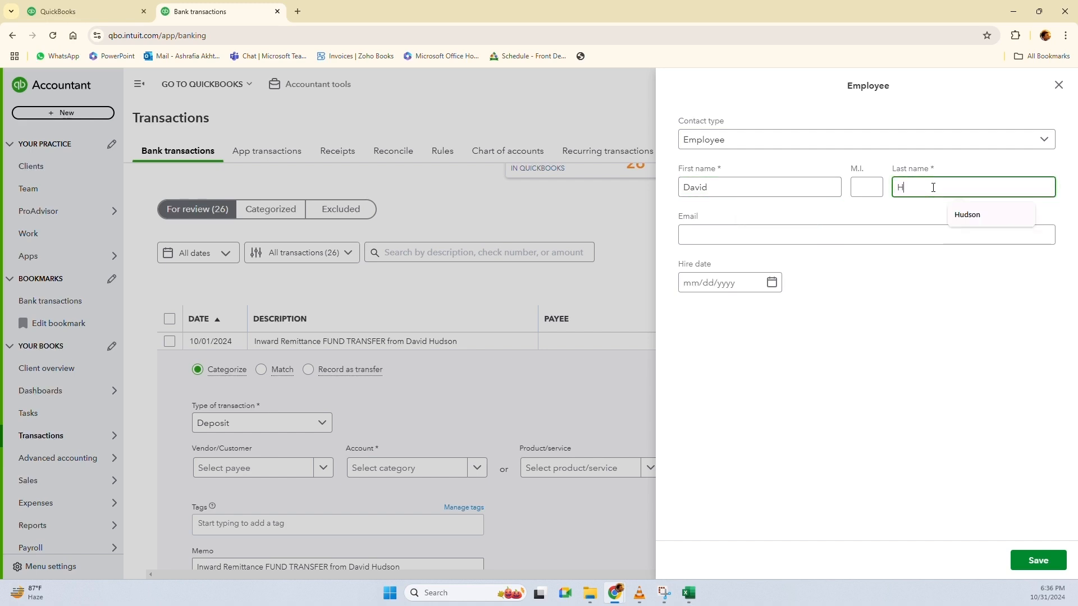
{"action": "type", "text": "udson"}
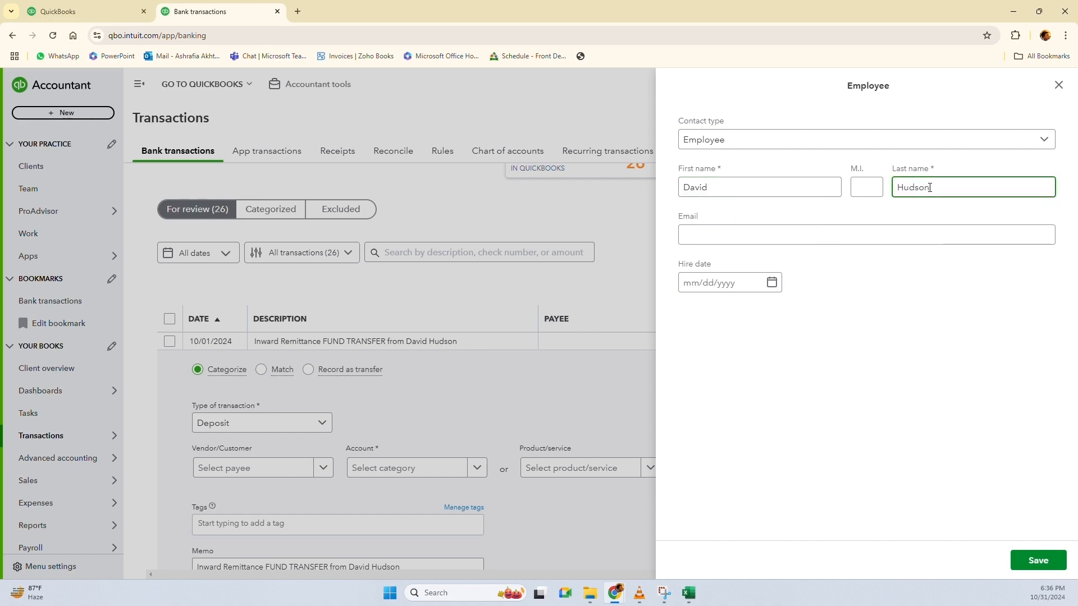
{"action": "left_click", "coordinate": [772, 282]}
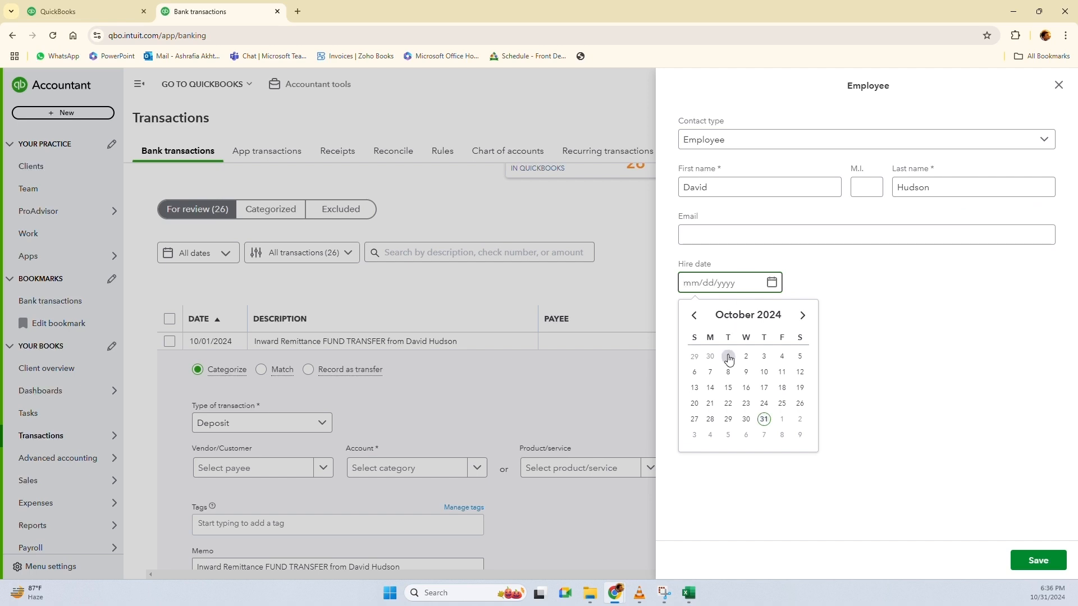
{"action": "left_click", "coordinate": [728, 359]}
{"action": "left_click", "coordinate": [1044, 562]}
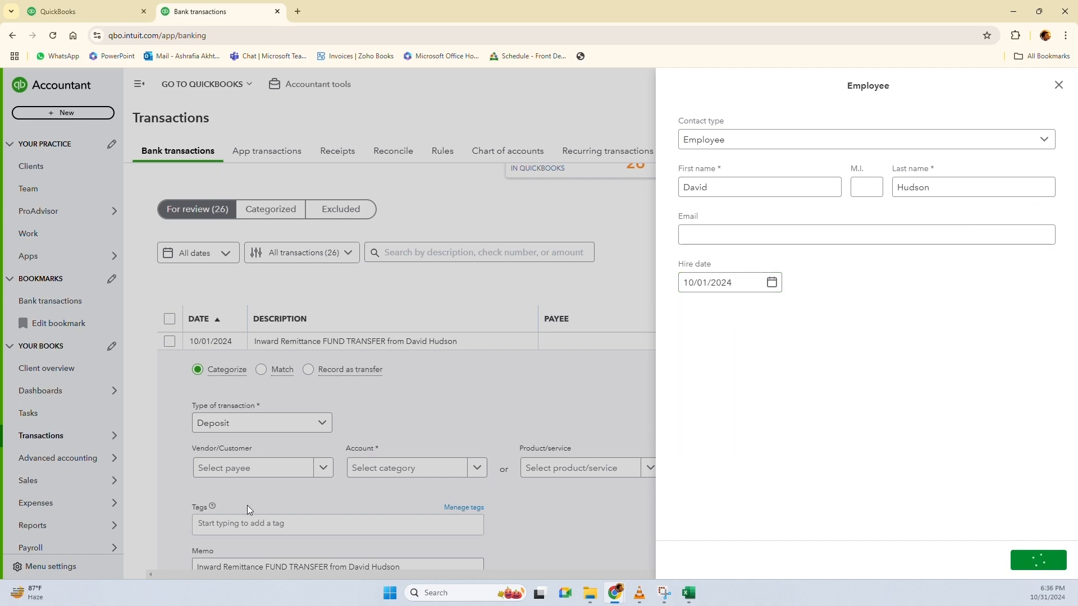
Assign the $10,000 deposit to the Capital Injection equity account and add it
{"action": "scroll", "coordinate": [543, 313], "scroll_direction": "down", "scroll_amount": 2}
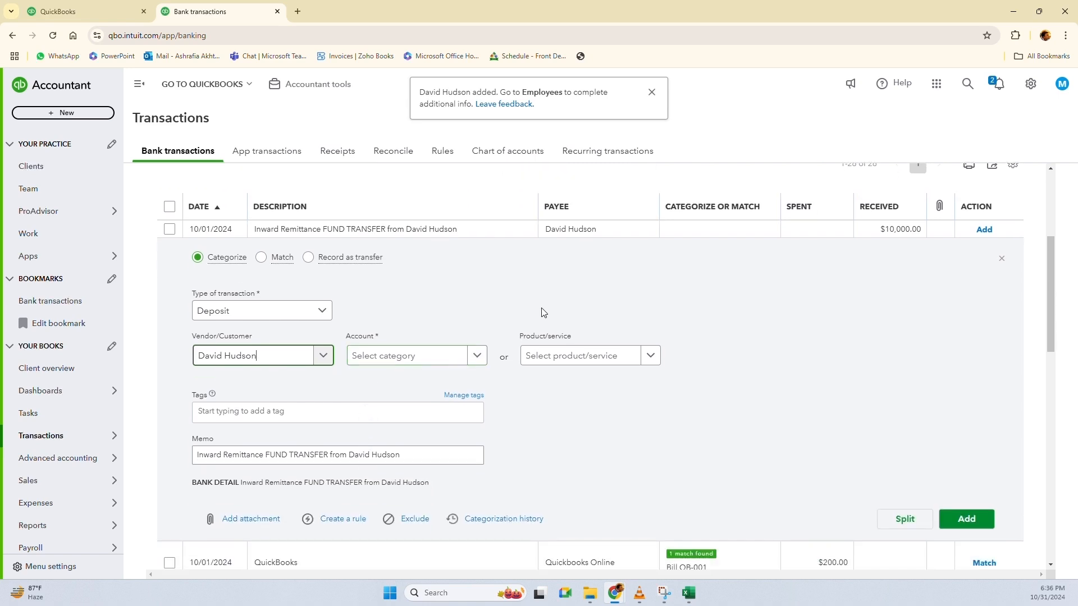
{"action": "left_click", "coordinate": [412, 360]}
{"action": "type", "text": "capi"}
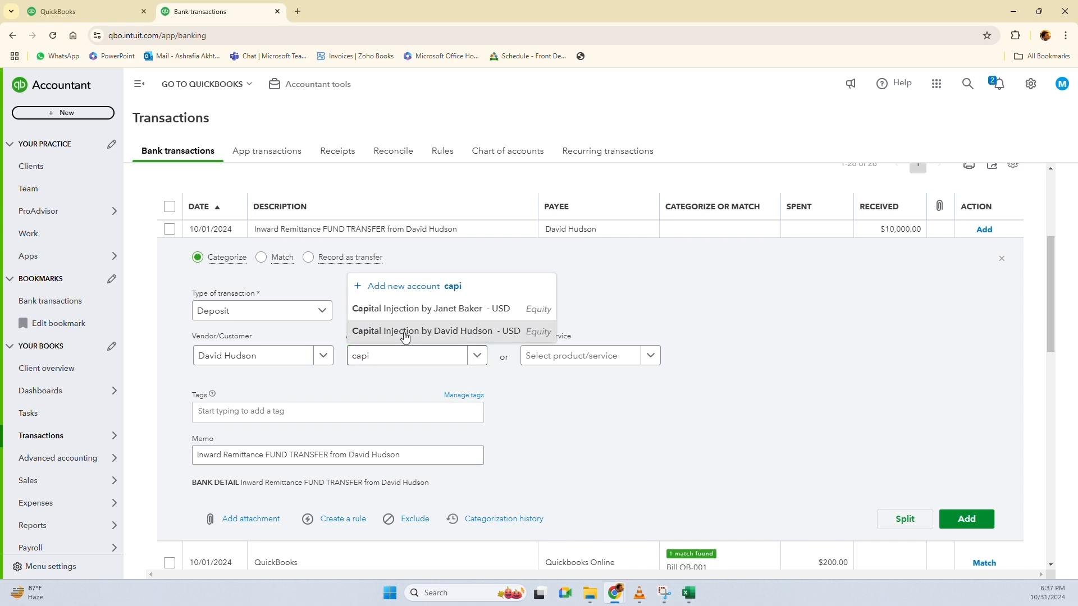
{"action": "left_click", "coordinate": [404, 332]}
{"action": "scroll", "coordinate": [349, 447], "scroll_direction": "down", "scroll_amount": 1}
{"action": "scroll", "coordinate": [348, 447], "scroll_direction": "down", "scroll_amount": 1}
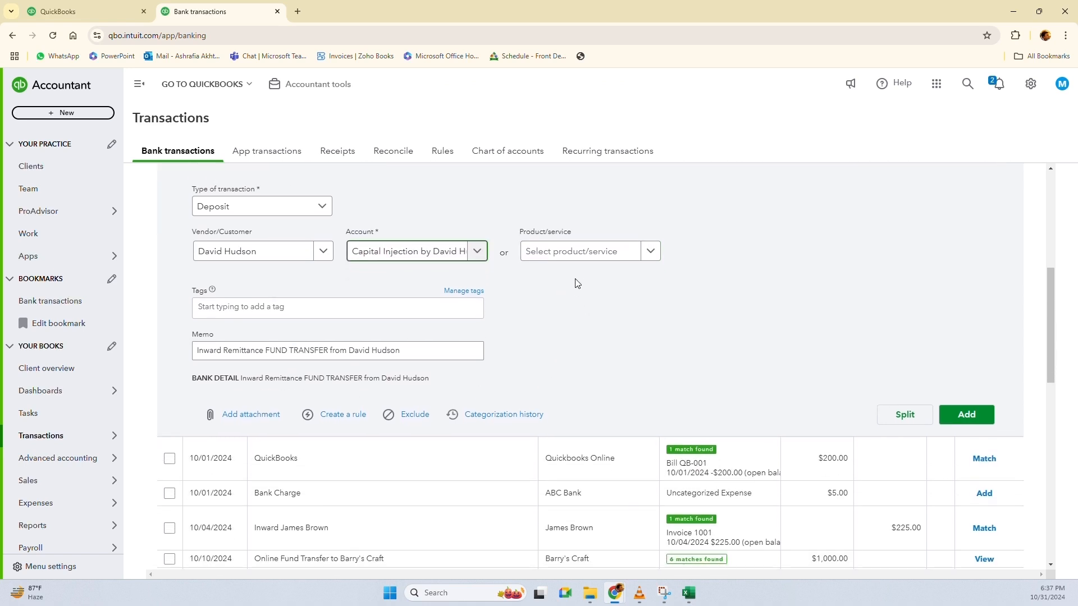
{"action": "left_click", "coordinate": [966, 414]}
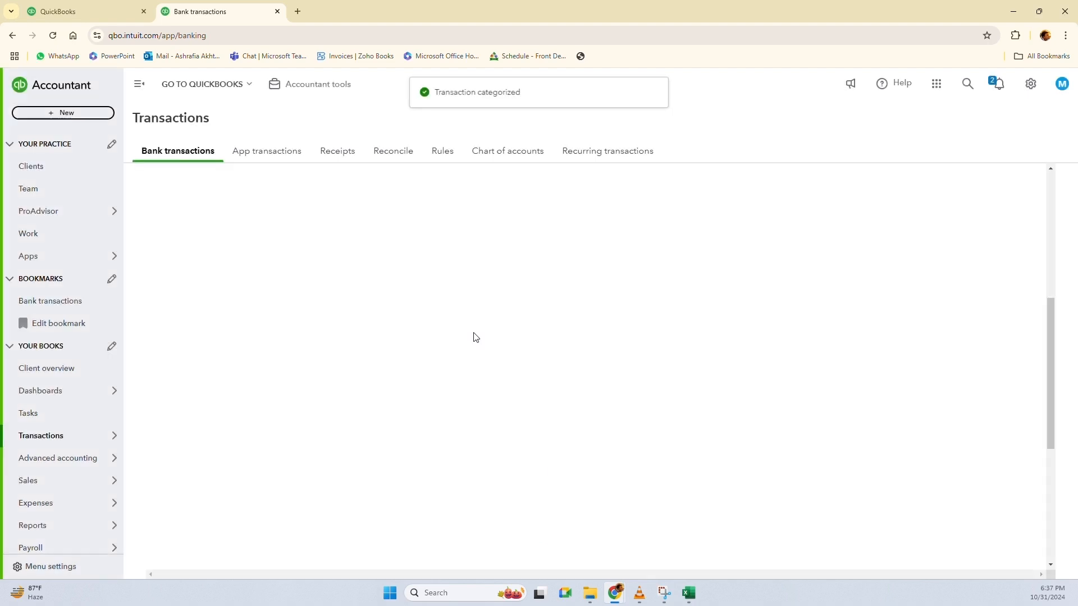
{"action": "scroll", "coordinate": [362, 374], "scroll_direction": "up", "scroll_amount": 3}
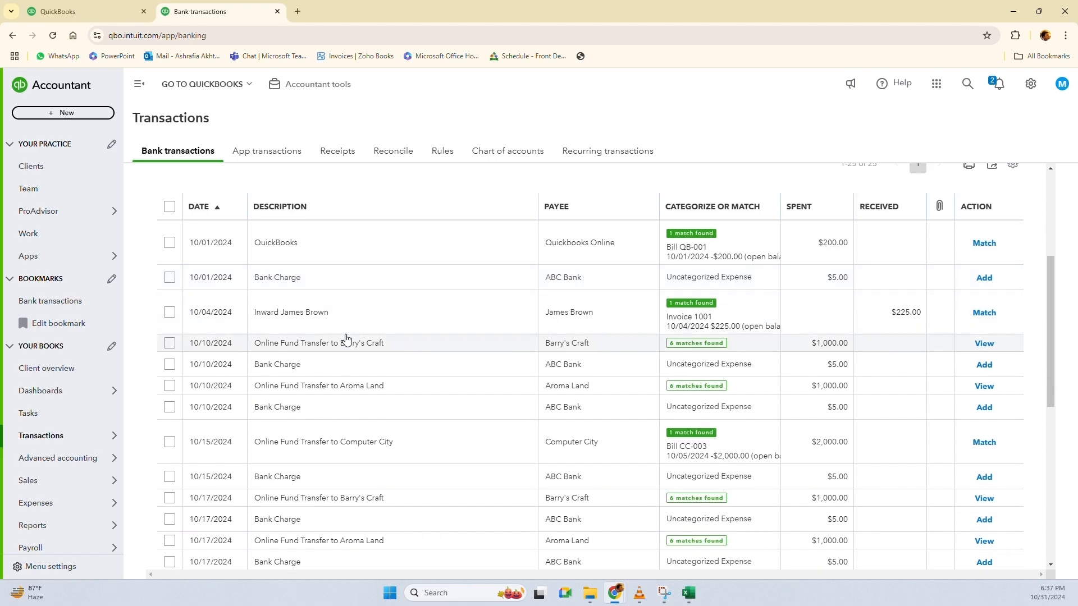
{"action": "scroll", "coordinate": [346, 337], "scroll_direction": "down", "scroll_amount": 5}
{"action": "scroll", "coordinate": [346, 337], "scroll_direction": "down", "scroll_amount": 4}
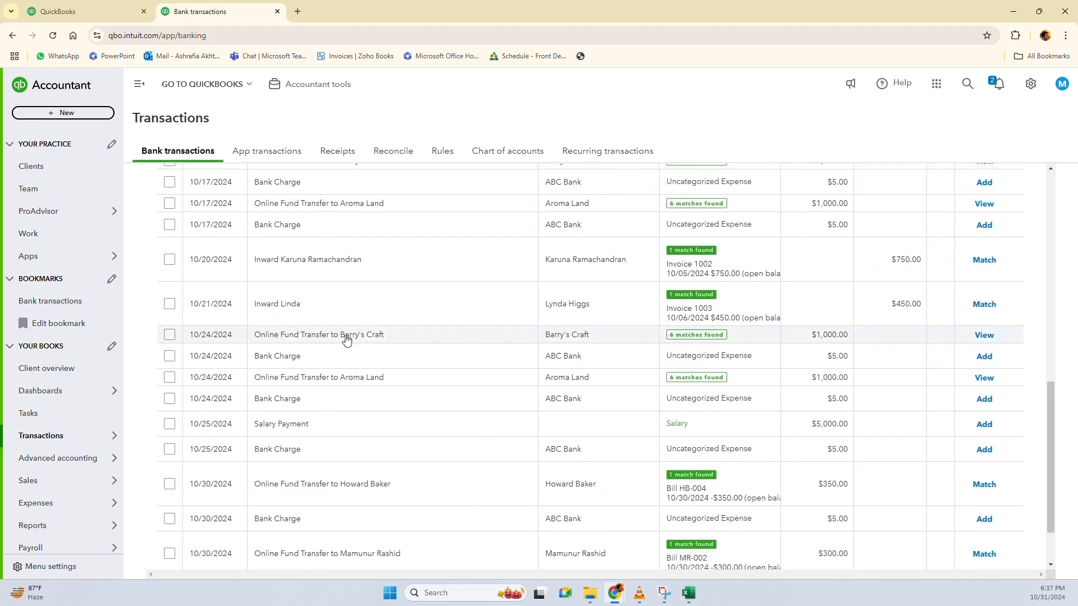
{"action": "scroll", "coordinate": [346, 340], "scroll_direction": "up", "scroll_amount": 8}
{"action": "scroll", "coordinate": [345, 340], "scroll_direction": "up", "scroll_amount": 4}
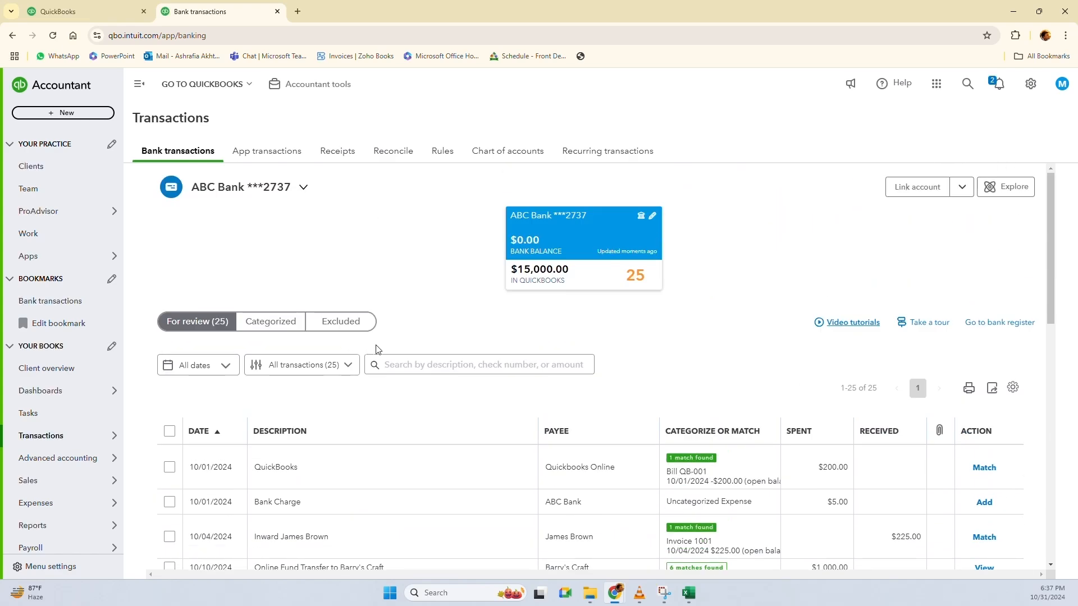
{"action": "scroll", "coordinate": [324, 300], "scroll_direction": "down", "scroll_amount": 2}
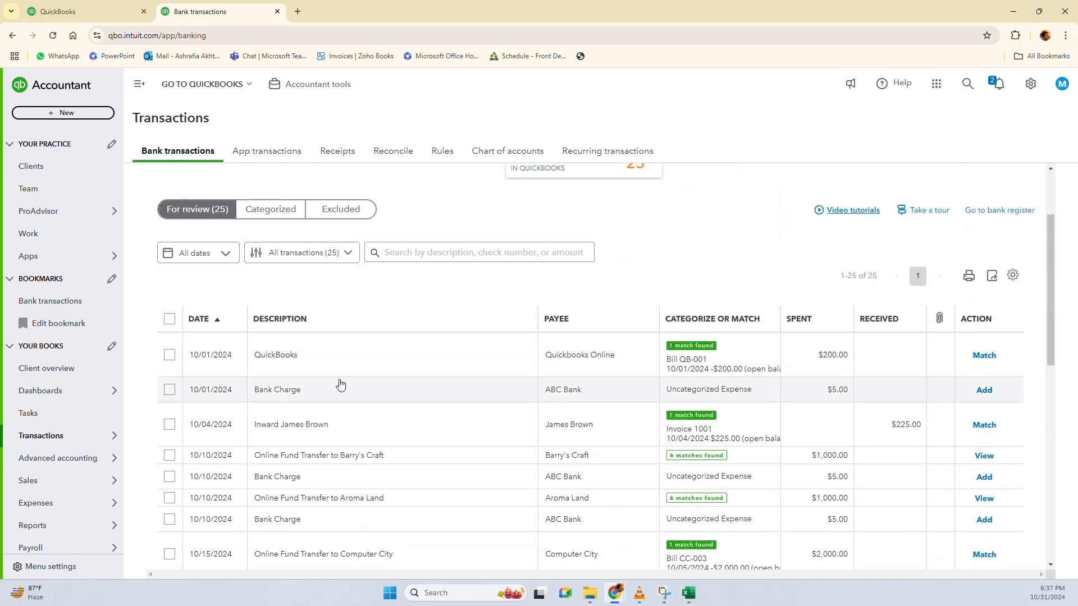
Categorize the 10/01 $5.00 Bank Charge with payee ABC Bank and account Bank Charges
{"action": "left_click", "coordinate": [289, 392]}
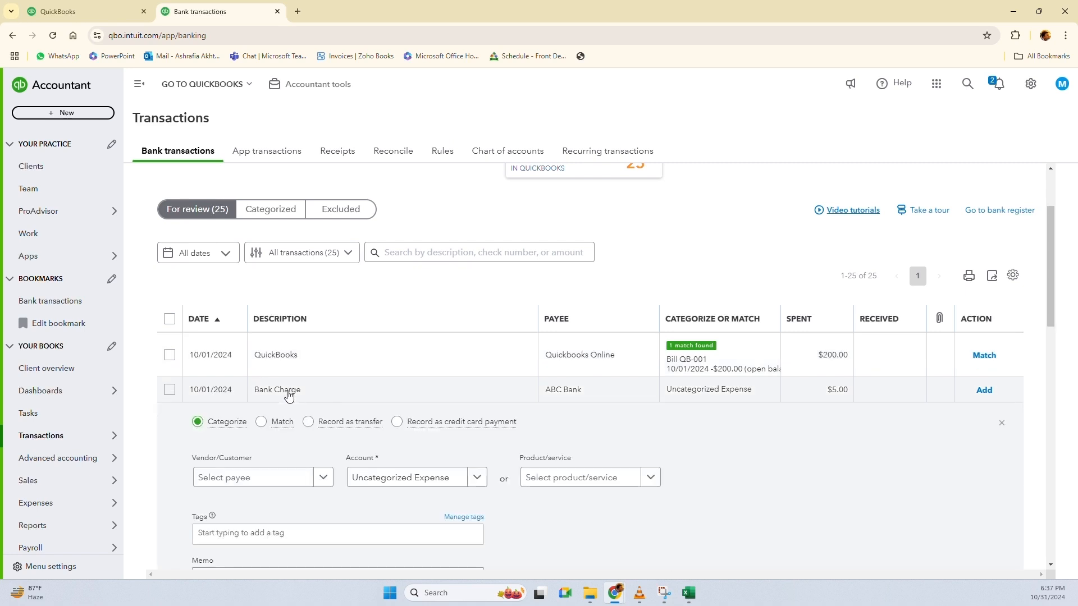
{"action": "scroll", "coordinate": [293, 349], "scroll_direction": "down", "scroll_amount": 2}
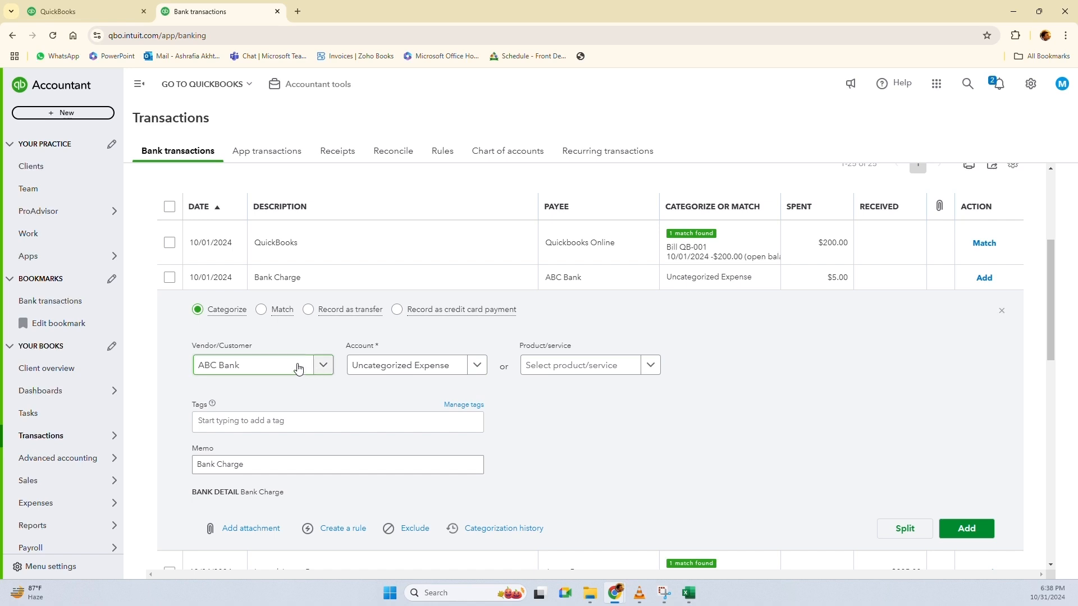
{"action": "left_click", "coordinate": [324, 365]}
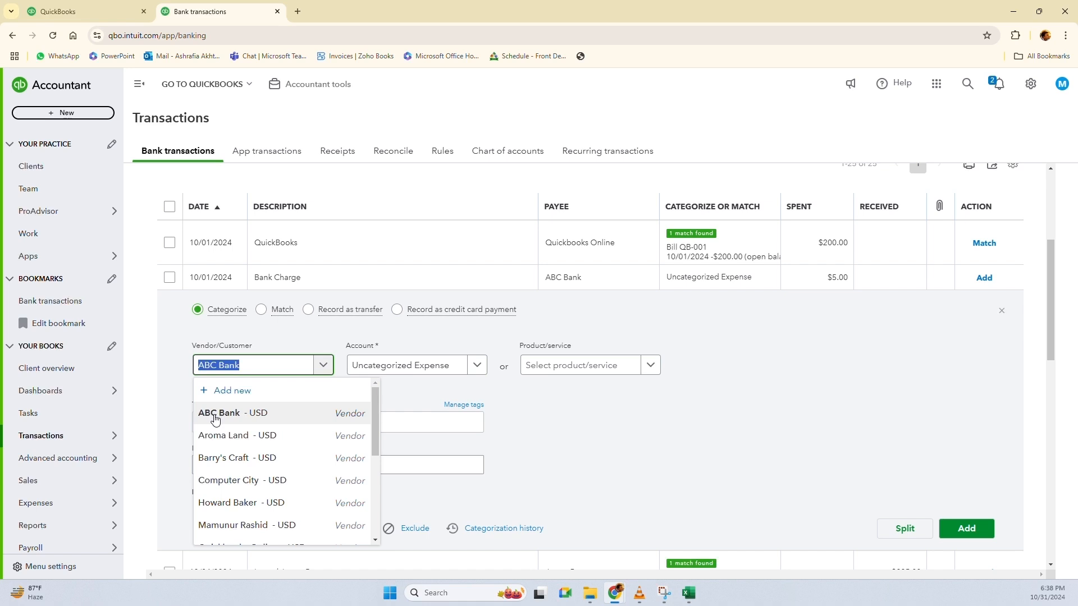
{"action": "left_click", "coordinate": [214, 420]}
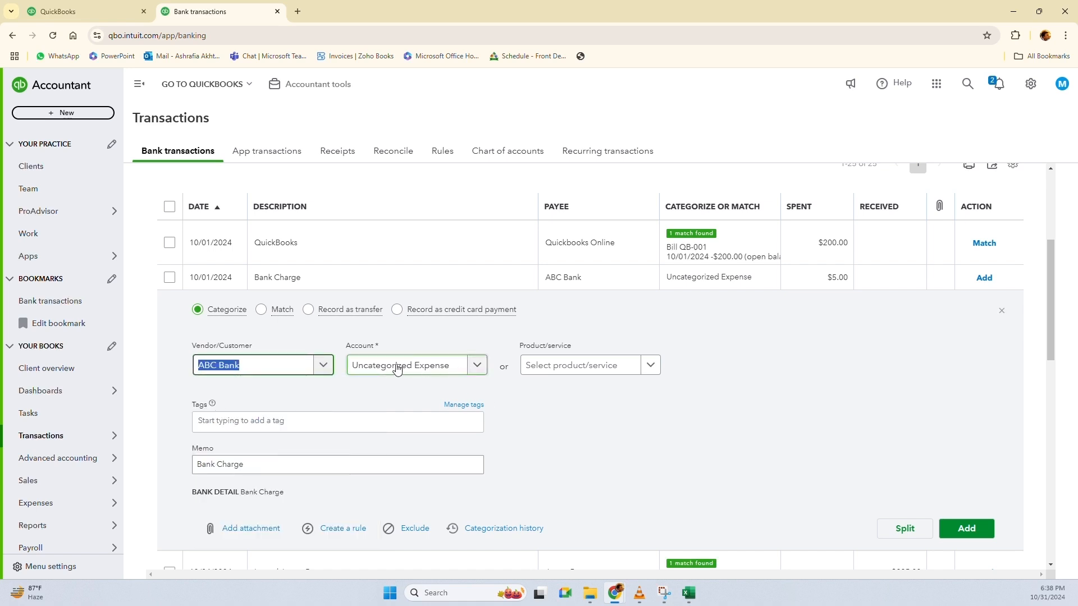
{"action": "left_click", "coordinate": [397, 366]}
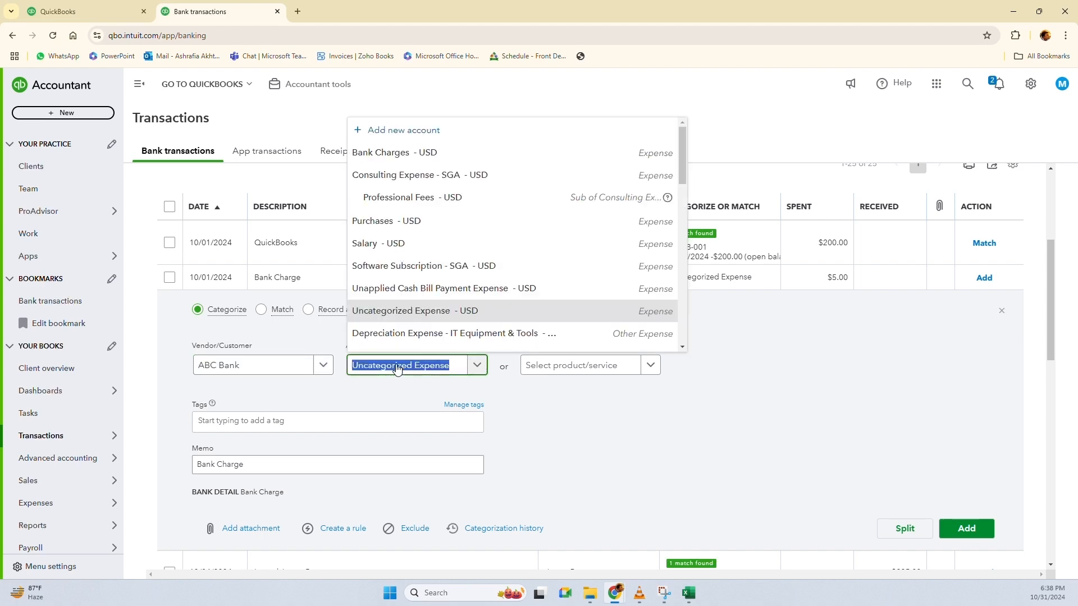
{"action": "type", "text": "bank"}
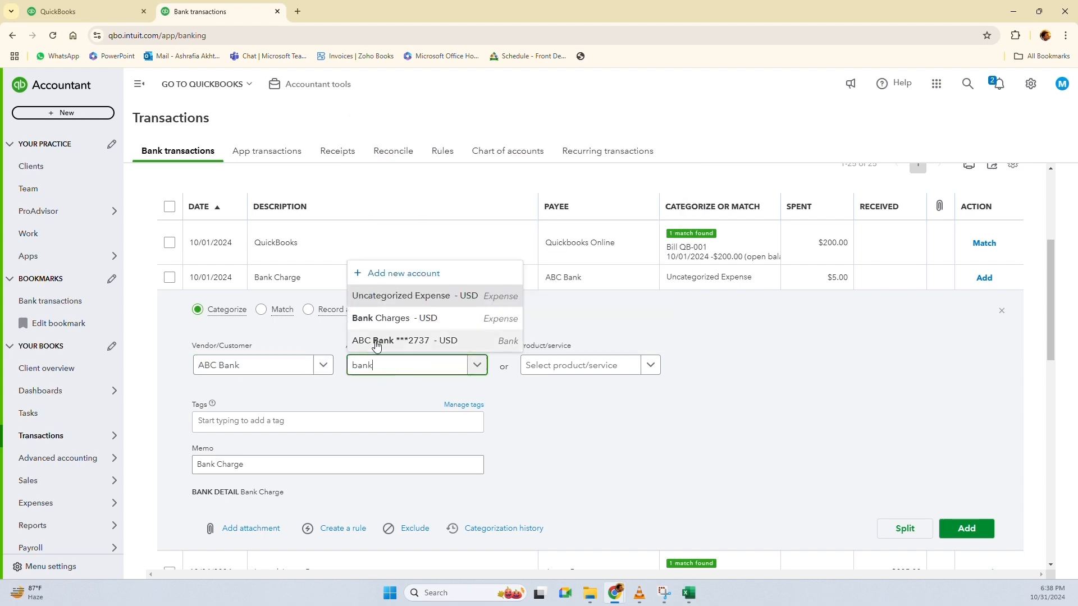
{"action": "left_click", "coordinate": [376, 317]}
{"action": "scroll", "coordinate": [544, 431], "scroll_direction": "down", "scroll_amount": 1}
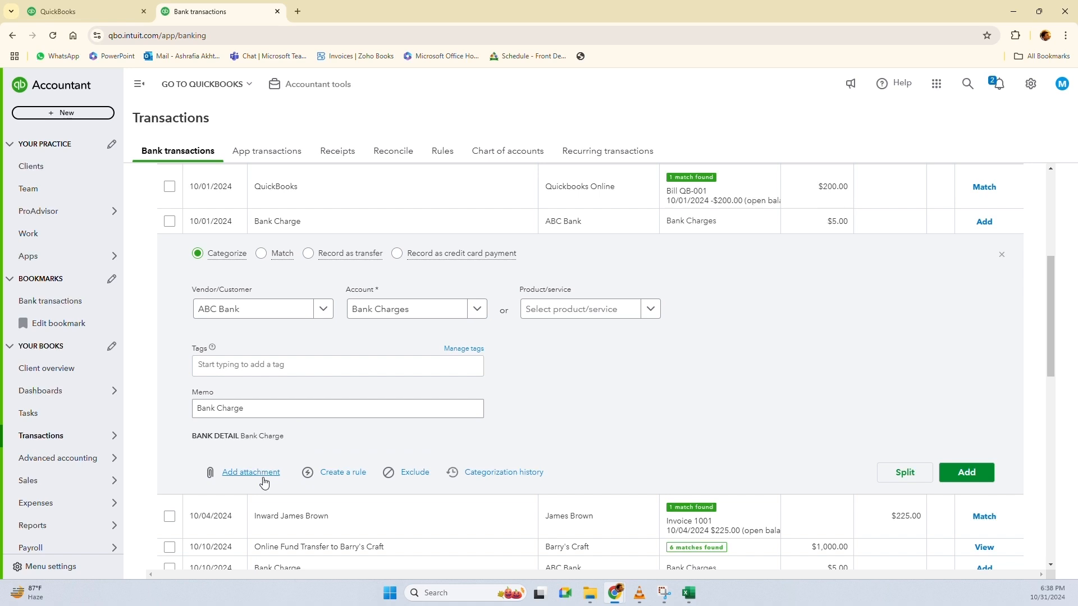
{"action": "scroll", "coordinate": [314, 449], "scroll_direction": "down", "scroll_amount": 1}
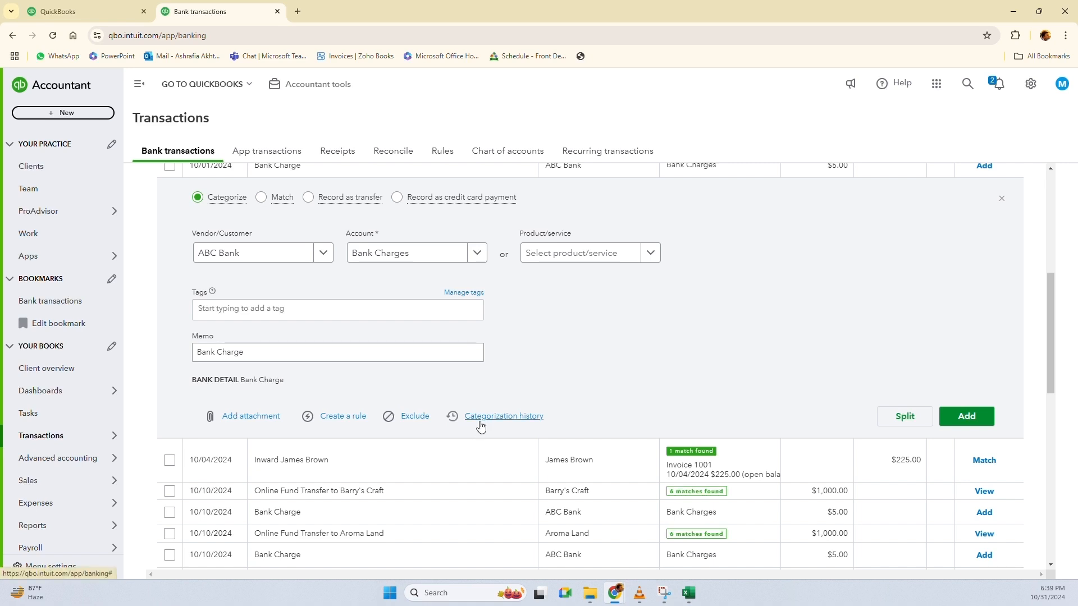
{"action": "left_click", "coordinate": [358, 346]}
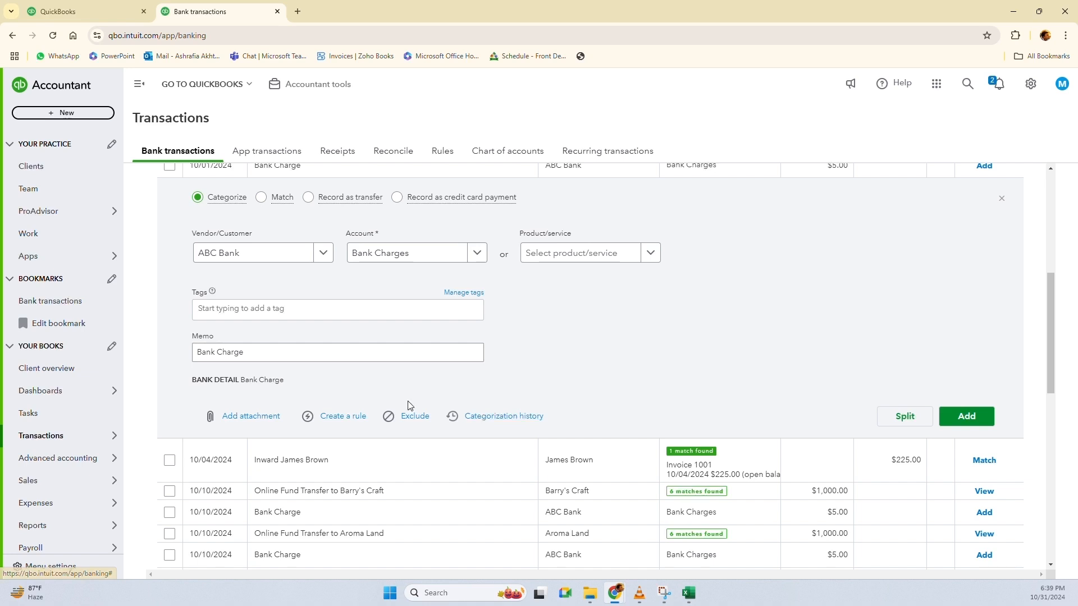
Start a rule named 'Bank Charge' for all bank accounts, with its condition matching on Bank text
{"action": "left_click", "coordinate": [343, 416]}
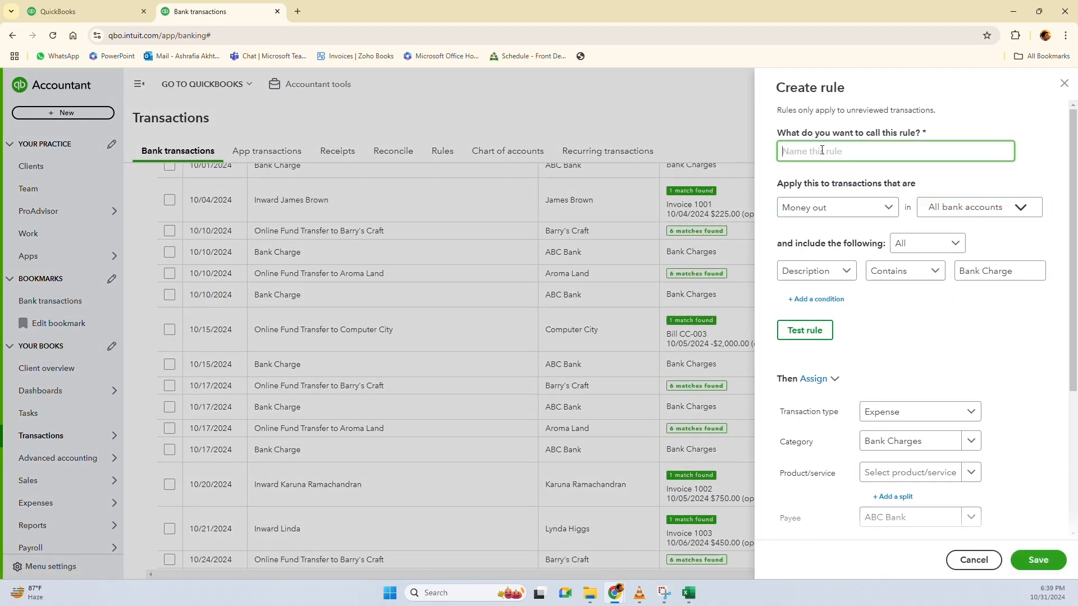
{"action": "type", "text": "Bank Charge"}
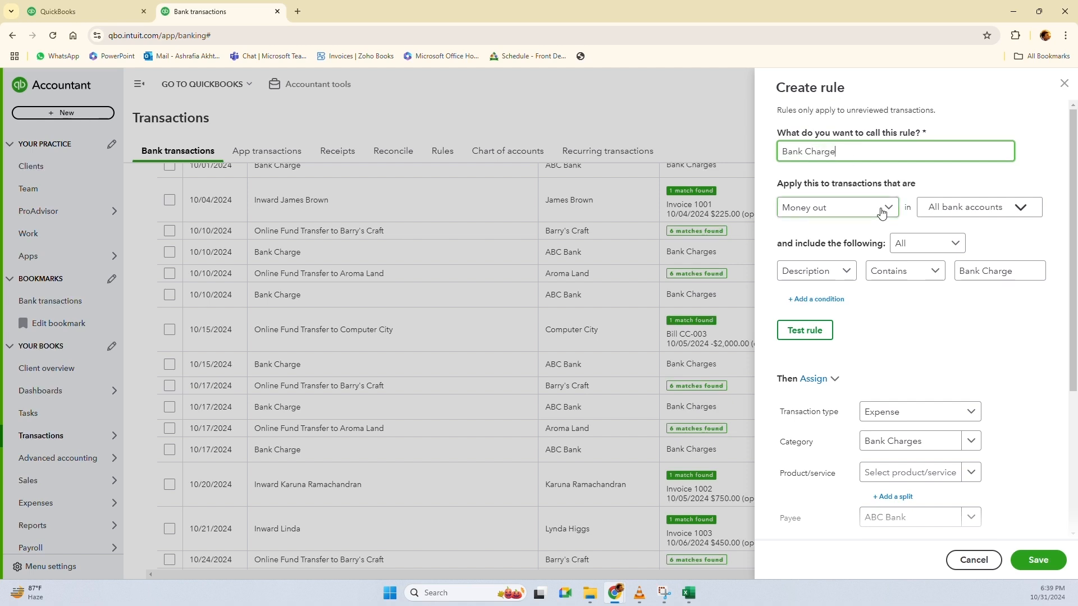
{"action": "left_click", "coordinate": [984, 206]}
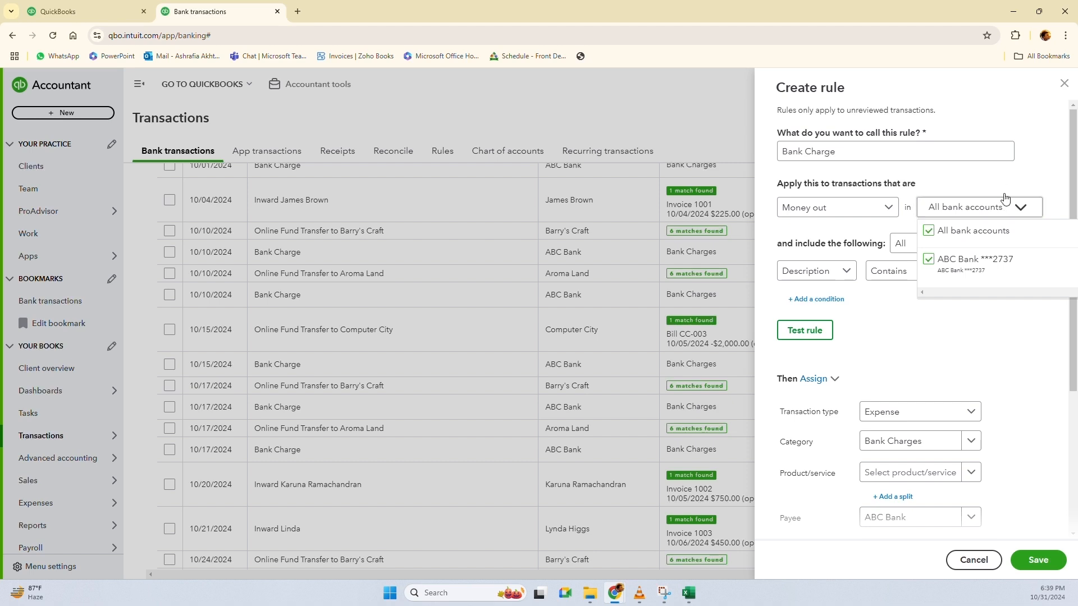
{"action": "left_click", "coordinate": [1007, 205]}
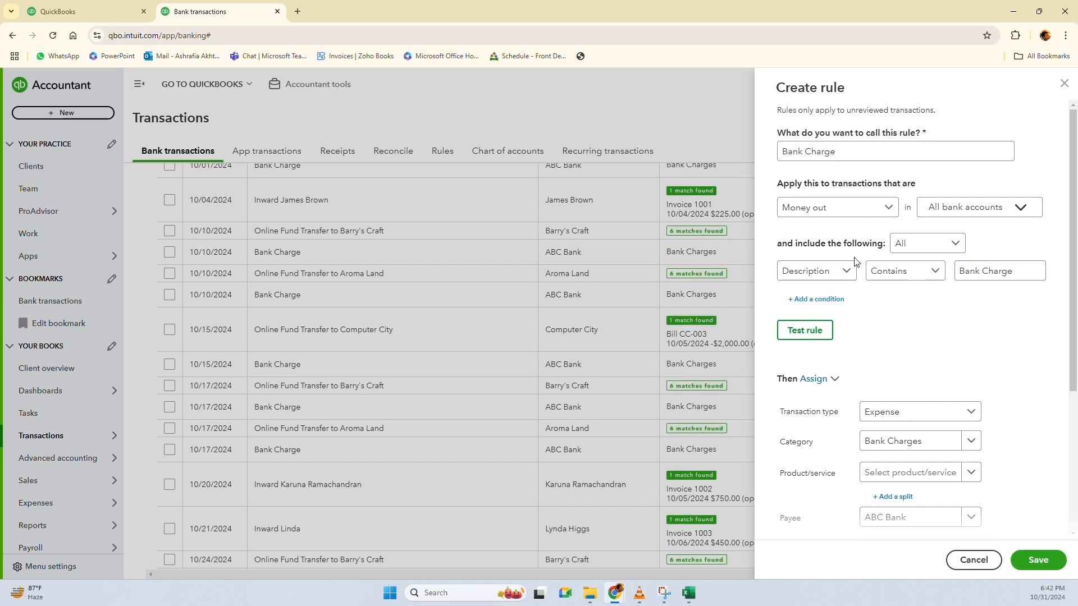
{"action": "left_click", "coordinate": [846, 271]}
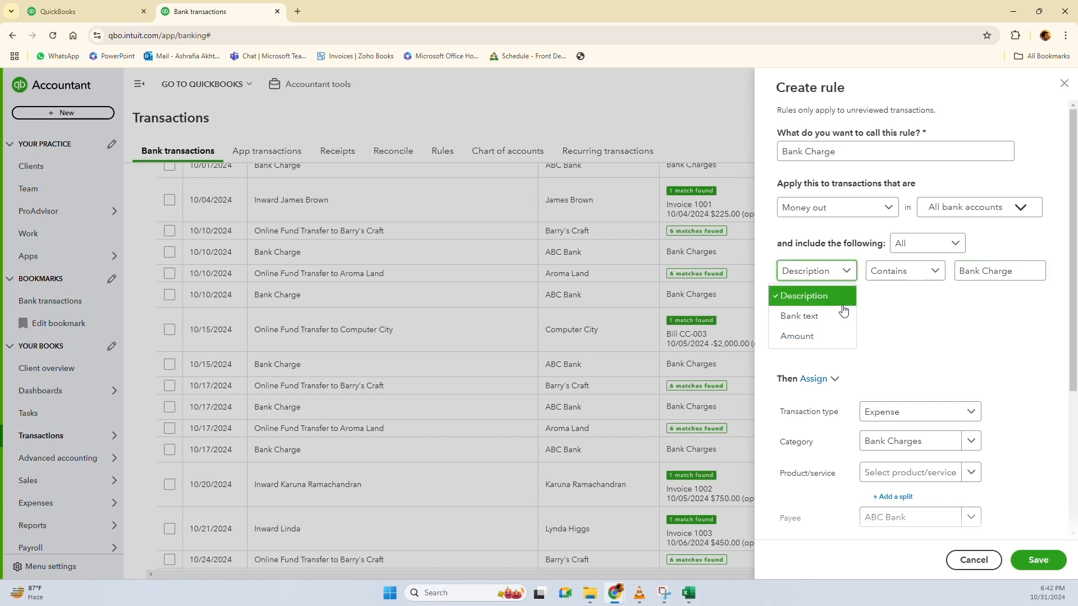
{"action": "left_click", "coordinate": [831, 315]}
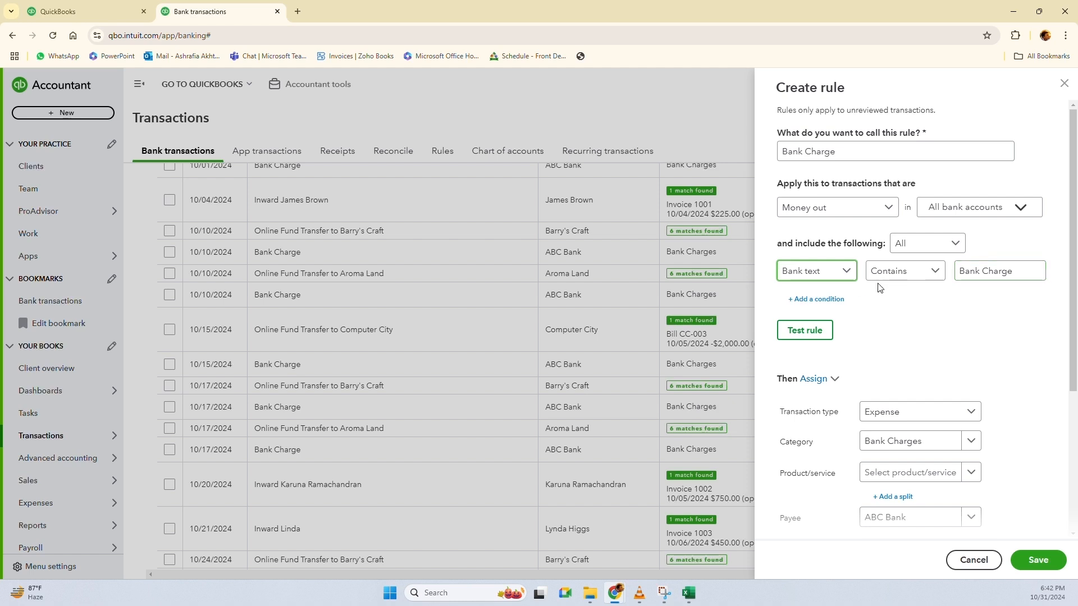
{"action": "scroll", "coordinate": [883, 292], "scroll_direction": "down", "scroll_amount": 2}
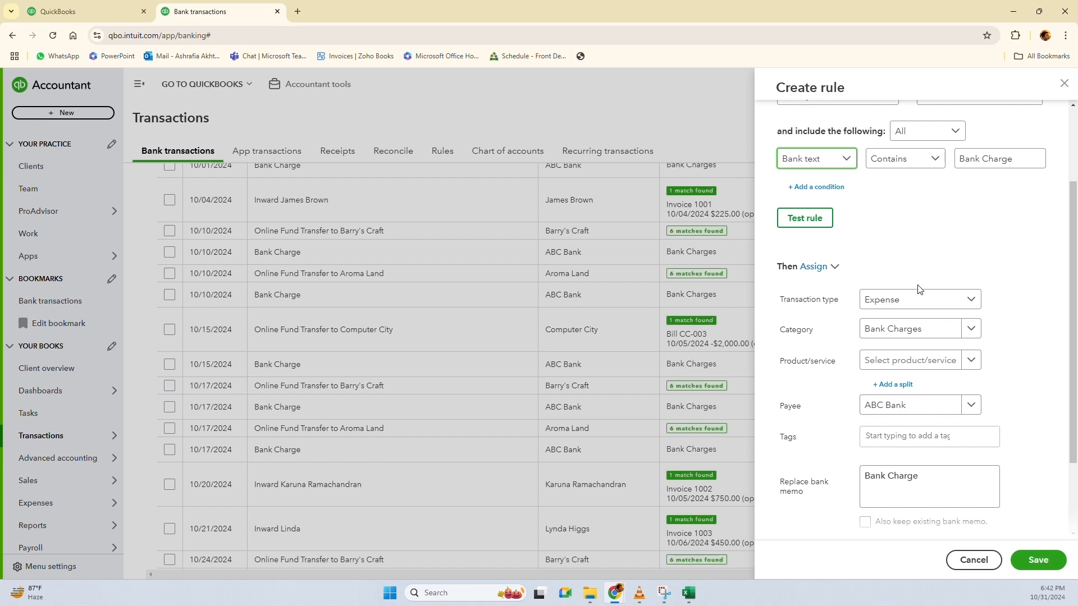
Keep the rule assigning transaction type Expense and category Bank Charges
{"action": "left_click", "coordinate": [966, 305]}
{"action": "left_click", "coordinate": [966, 305]}
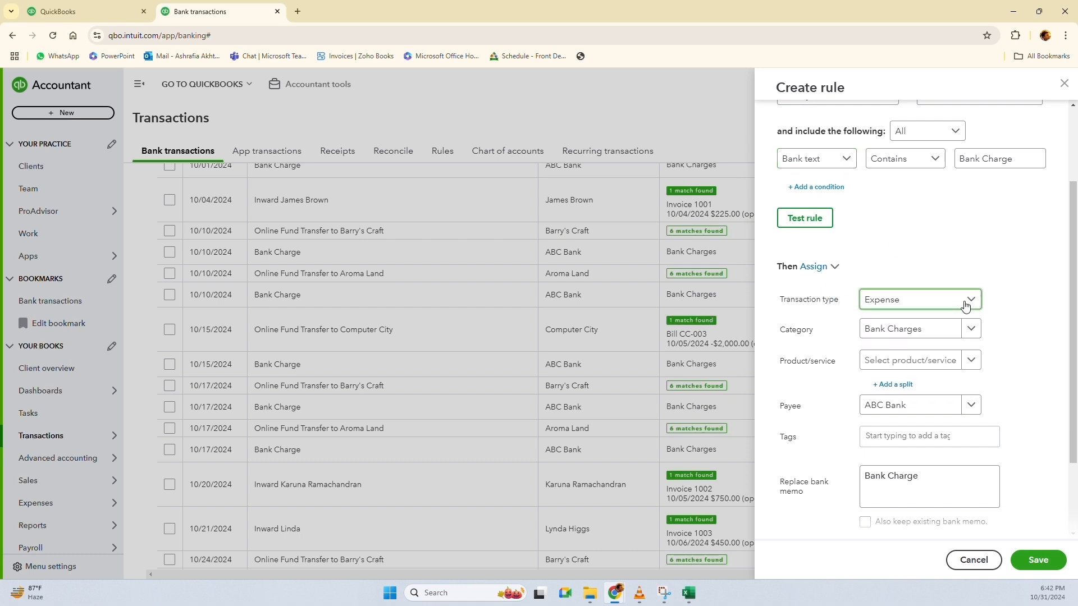
{"action": "left_click", "coordinate": [967, 335]}
{"action": "left_click", "coordinate": [824, 373]}
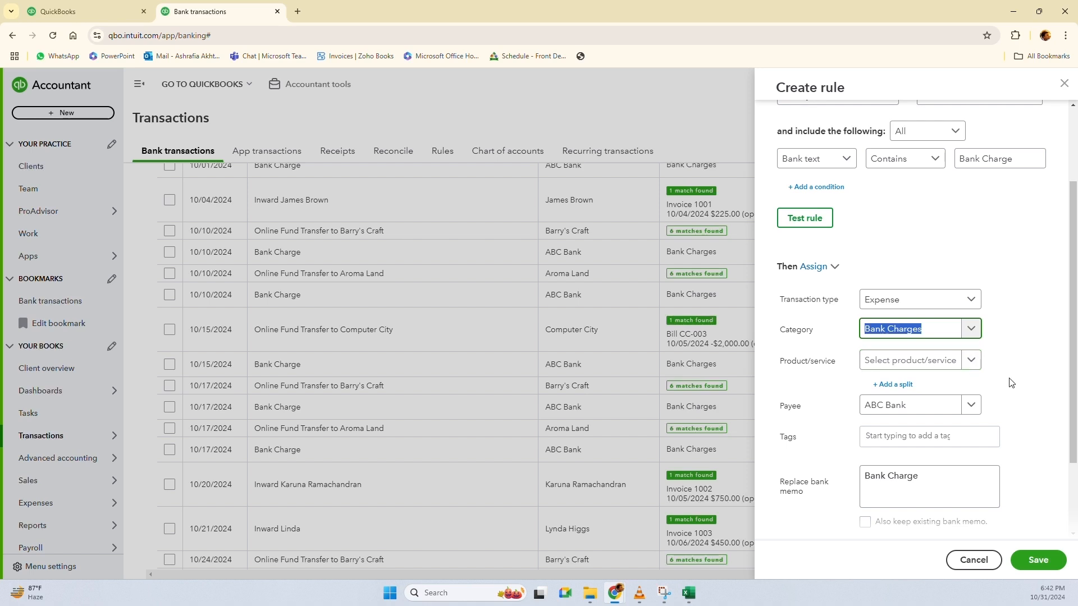
Keep the existing bank memo 'Bank Charge' and save the Bank Charge rule
{"action": "scroll", "coordinate": [1007, 378], "scroll_direction": "down", "scroll_amount": 1}
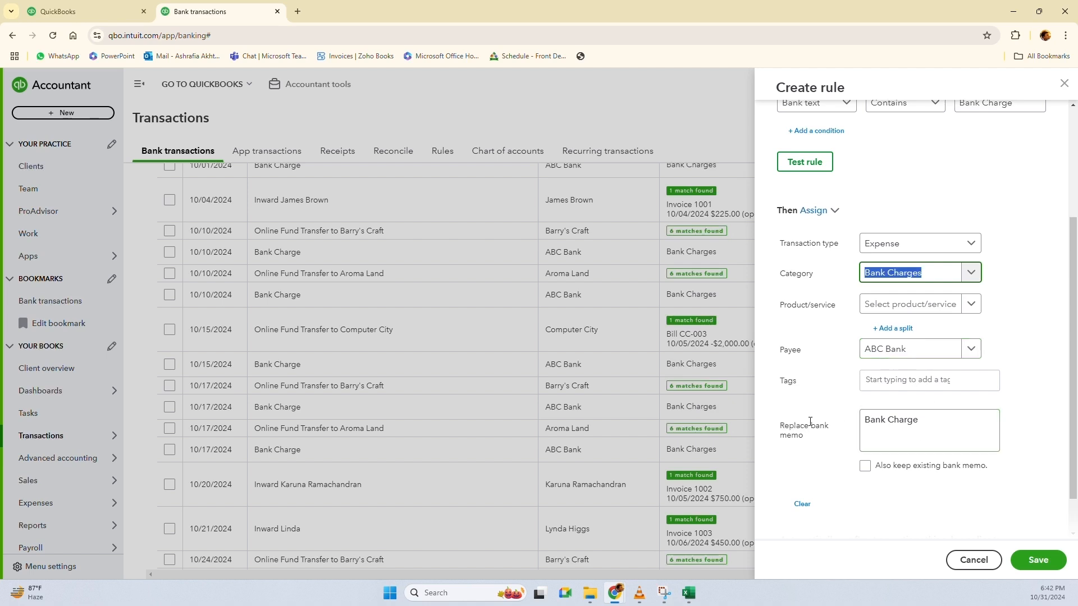
{"action": "left_click_drag", "start_coordinate": [942, 421], "coordinate": [863, 422]}
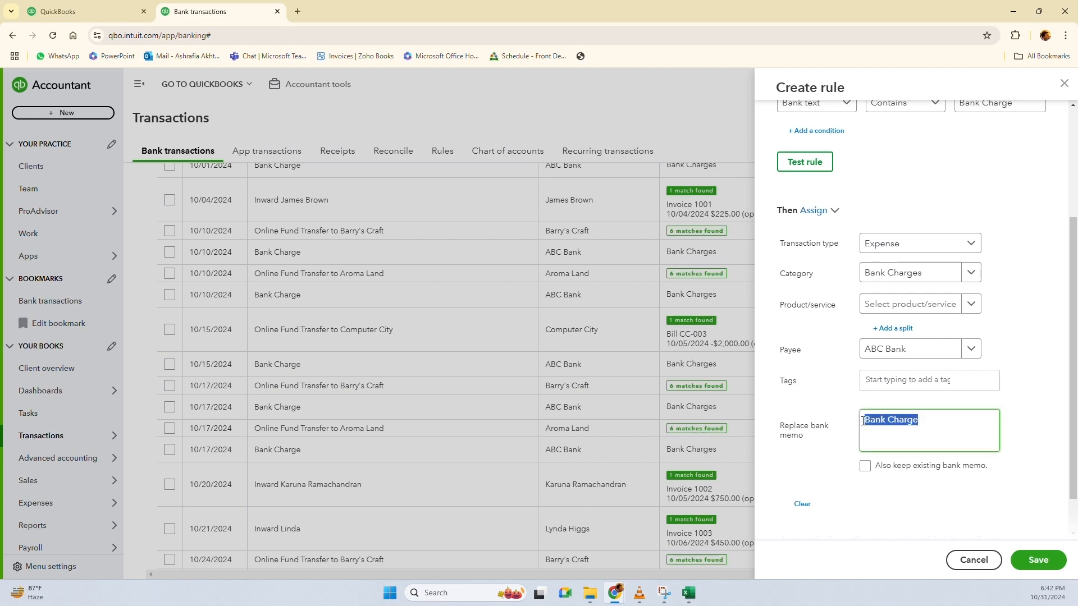
{"action": "left_click", "coordinate": [898, 428]}
{"action": "left_click", "coordinate": [867, 468]}
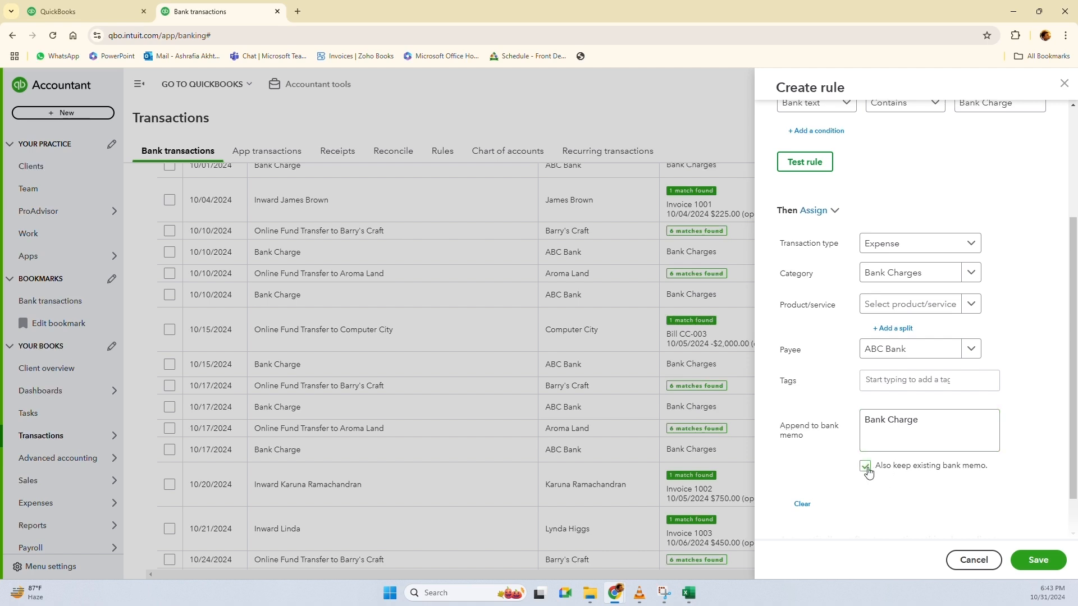
{"action": "left_click", "coordinate": [890, 444]}
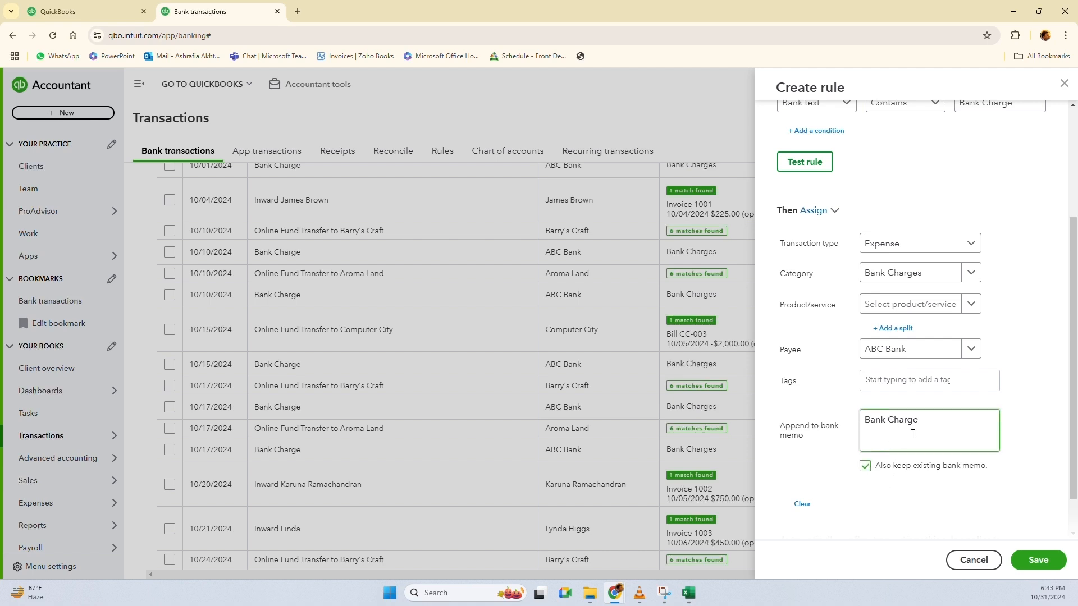
{"action": "scroll", "coordinate": [898, 393], "scroll_direction": "up", "scroll_amount": 3}
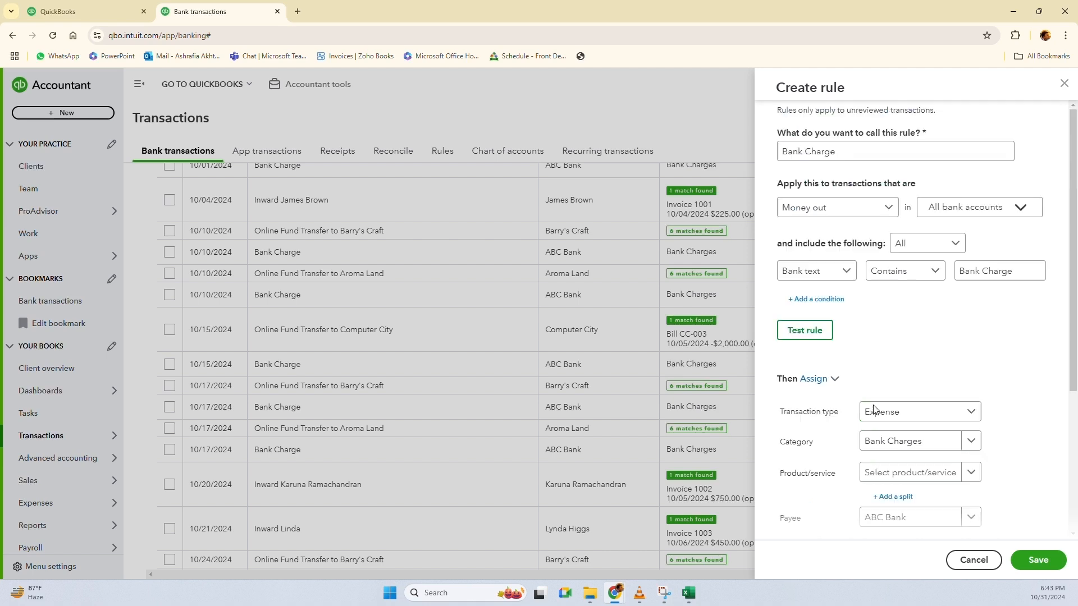
{"action": "left_click", "coordinate": [1039, 560]}
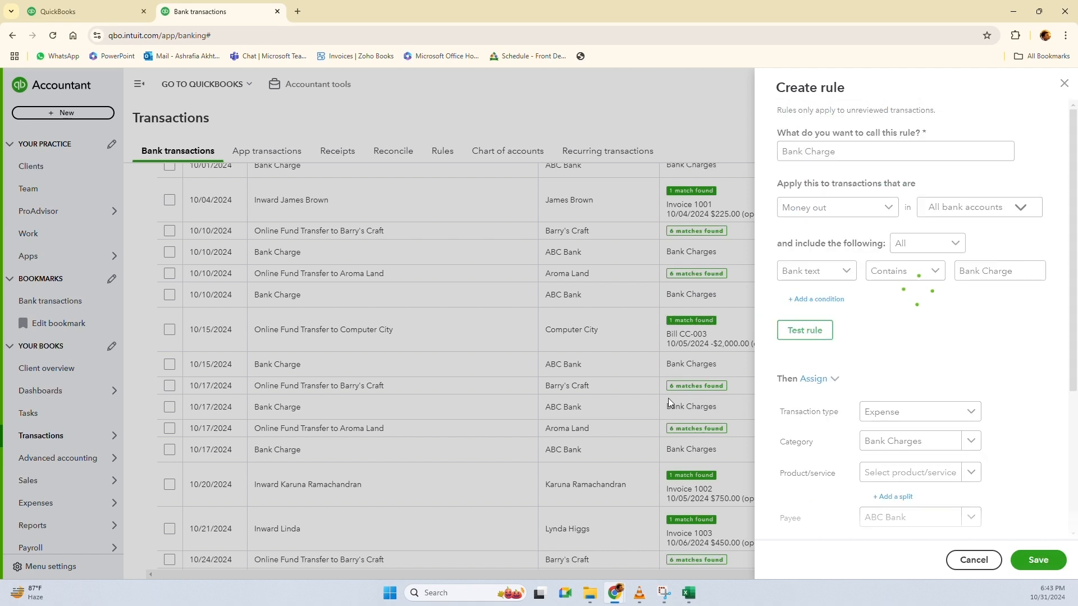
{"action": "scroll", "coordinate": [656, 375], "scroll_direction": "up", "scroll_amount": 6}
{"action": "scroll", "coordinate": [555, 339], "scroll_direction": "down", "scroll_amount": 3}
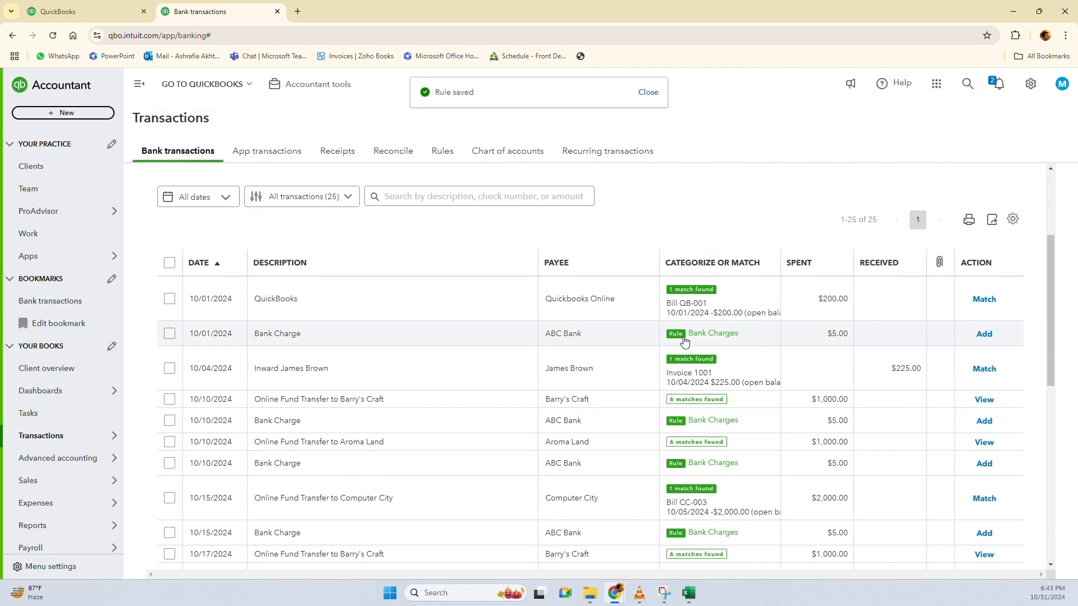
Sort the feed by description and check the first Bank Charge's vendor, account, product/service and memo
{"action": "scroll", "coordinate": [360, 341], "scroll_direction": "down", "scroll_amount": 1}
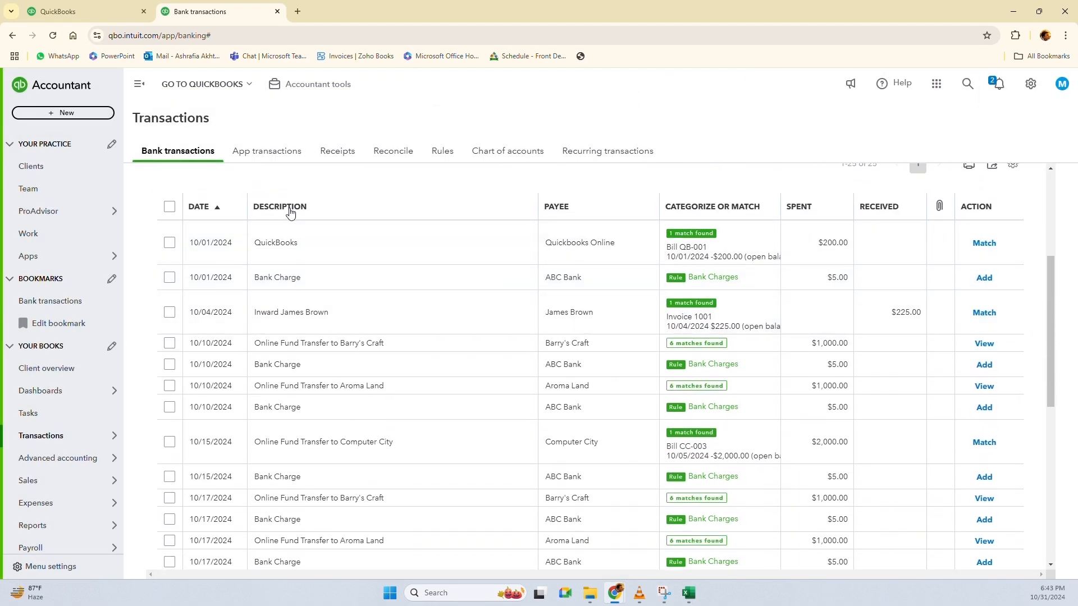
{"action": "left_click", "coordinate": [291, 208]}
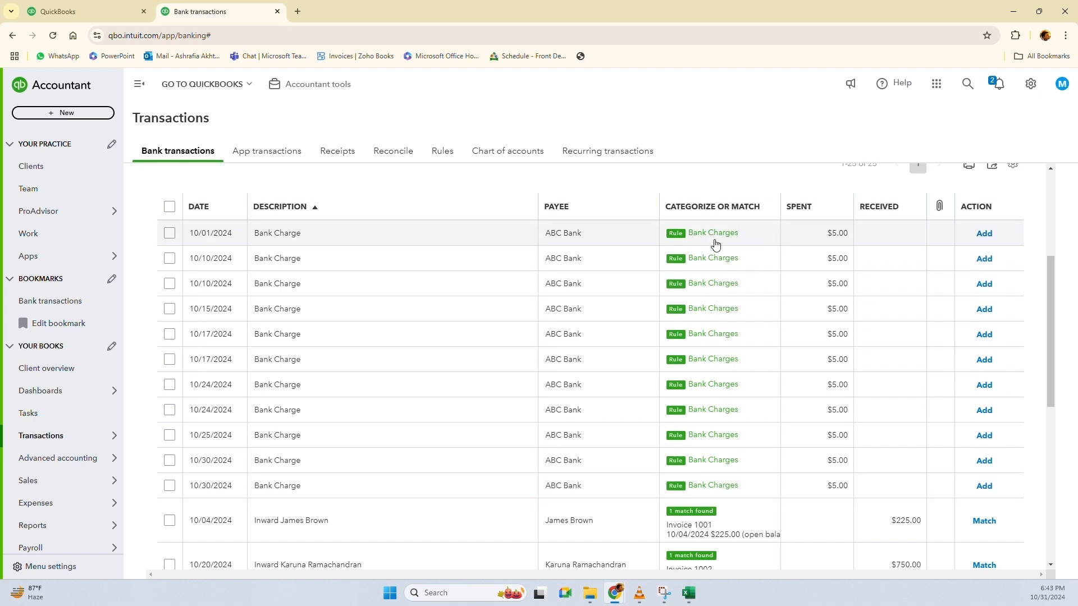
{"action": "left_click", "coordinate": [715, 236]}
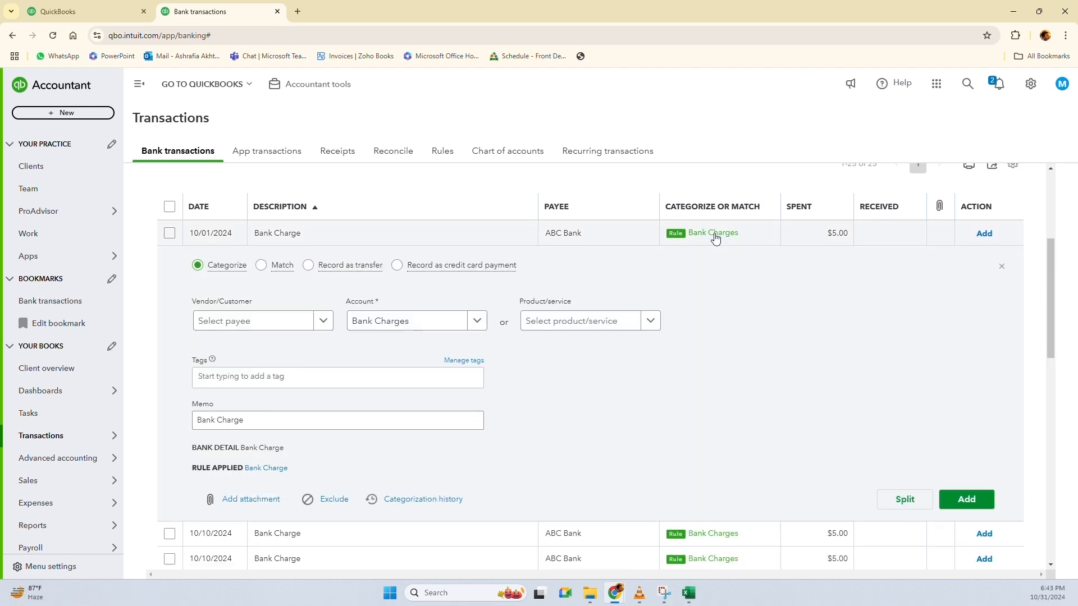
{"action": "left_click", "coordinate": [219, 329]}
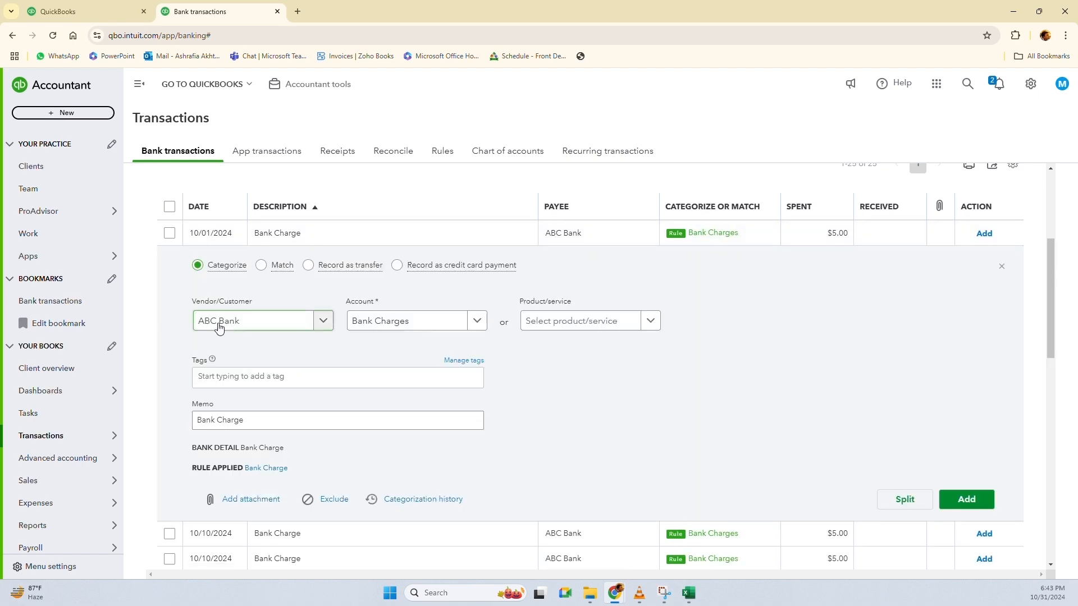
{"action": "left_click", "coordinate": [416, 328]}
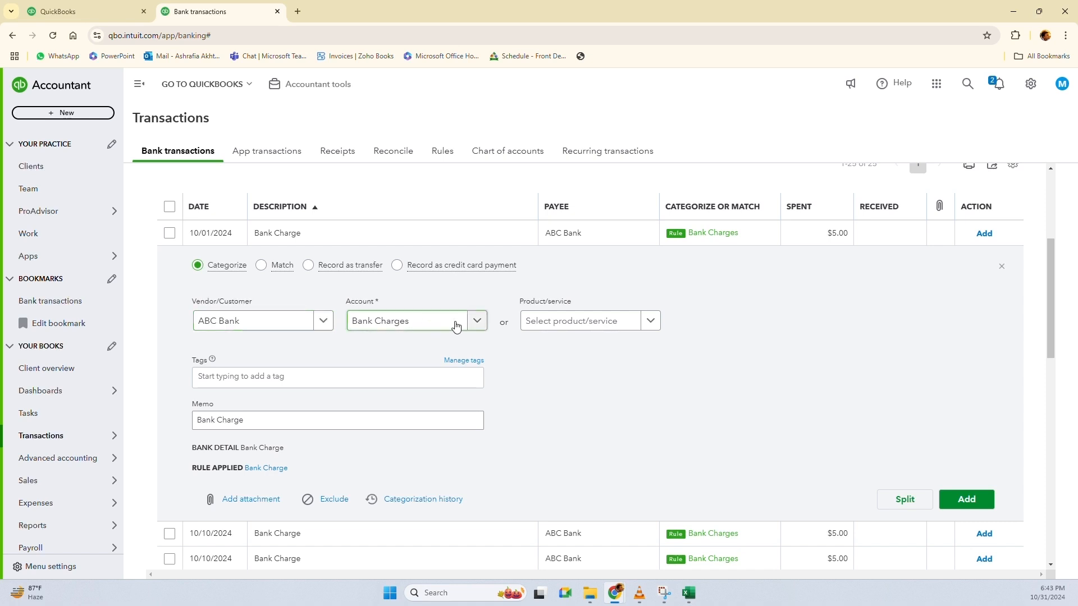
{"action": "left_click", "coordinate": [601, 330]}
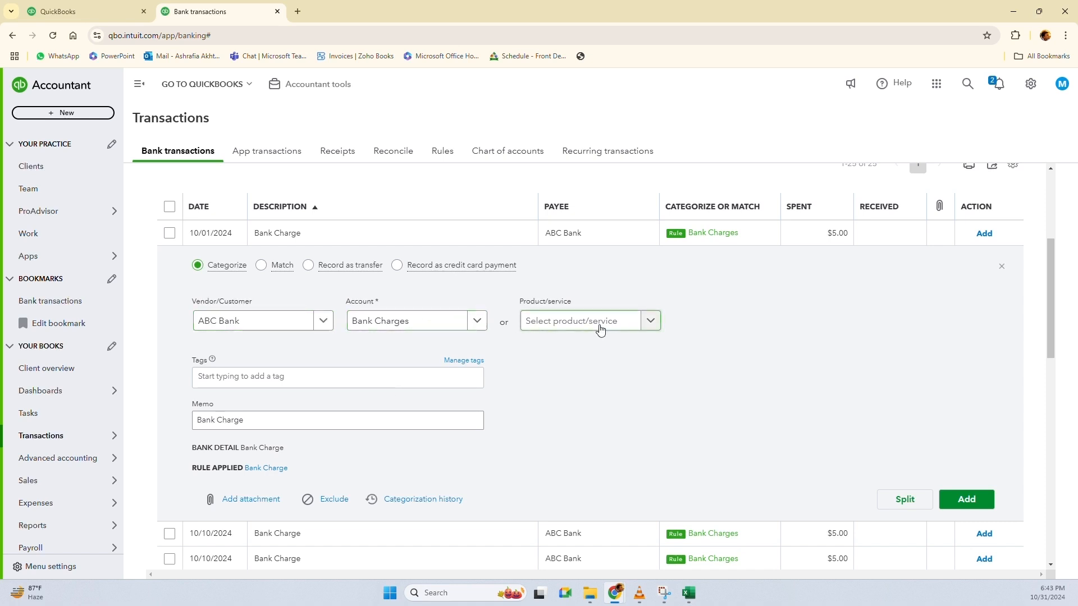
{"action": "left_click", "coordinate": [226, 420]}
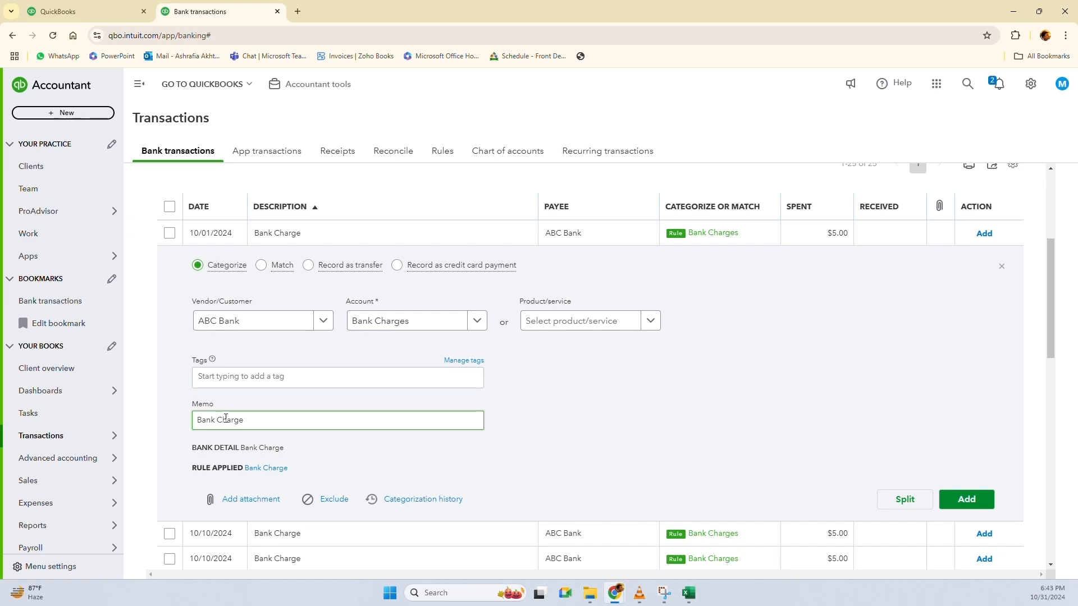
{"action": "left_click", "coordinate": [298, 209]}
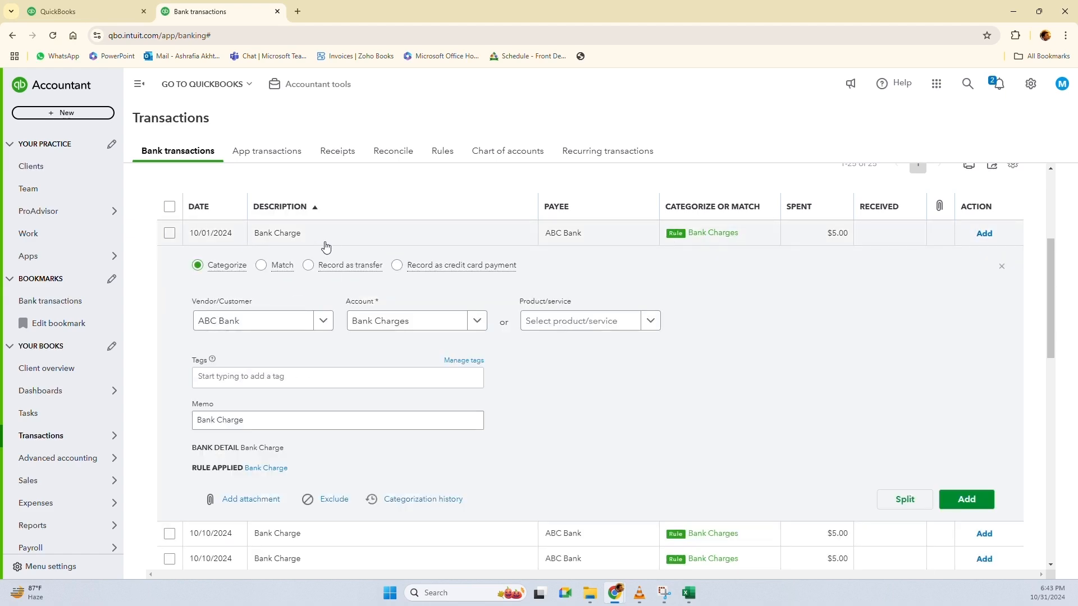
Select all eleven $5.00 Bank Charge transactions (10/01–10/30) and accept them together
{"action": "left_click", "coordinate": [326, 245]}
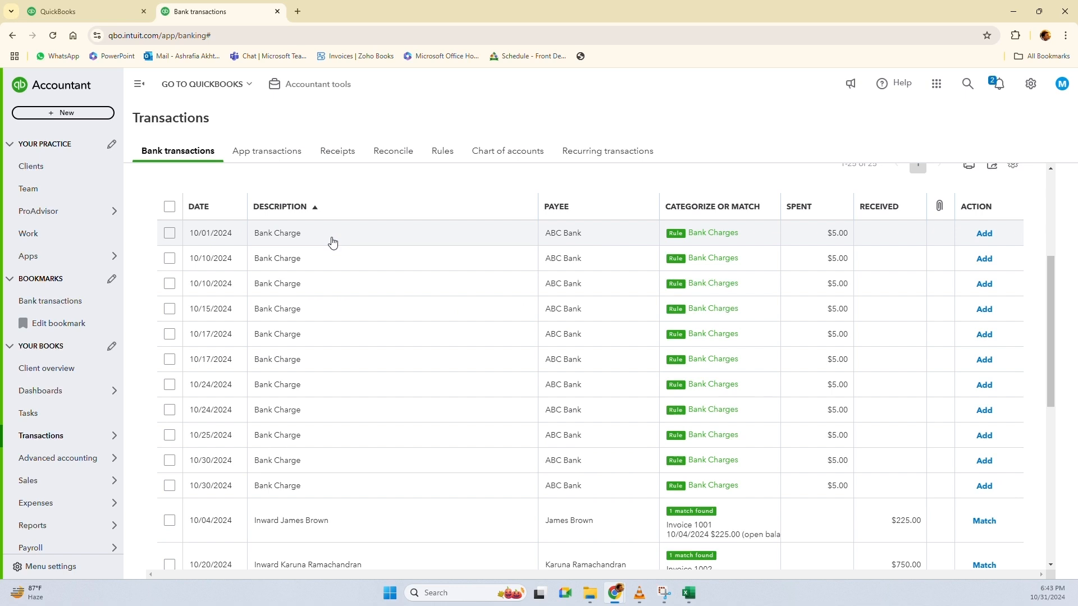
{"action": "left_click", "coordinate": [170, 233]}
{"action": "left_click", "coordinate": [170, 259]}
{"action": "left_click", "coordinate": [170, 283]}
{"action": "left_click", "coordinate": [170, 308]}
{"action": "left_click", "coordinate": [169, 334]}
{"action": "left_click", "coordinate": [170, 359]}
{"action": "left_click", "coordinate": [169, 385]}
{"action": "left_click", "coordinate": [169, 410]}
{"action": "left_click", "coordinate": [169, 435]}
{"action": "left_click", "coordinate": [170, 460]}
{"action": "left_click", "coordinate": [170, 487]}
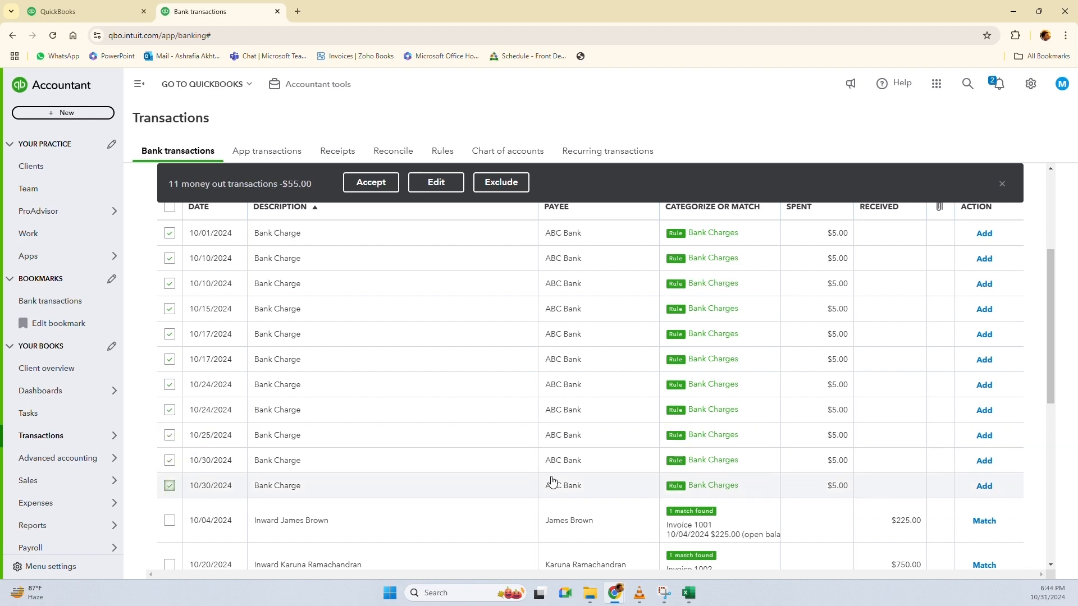
{"action": "left_click", "coordinate": [381, 181]}
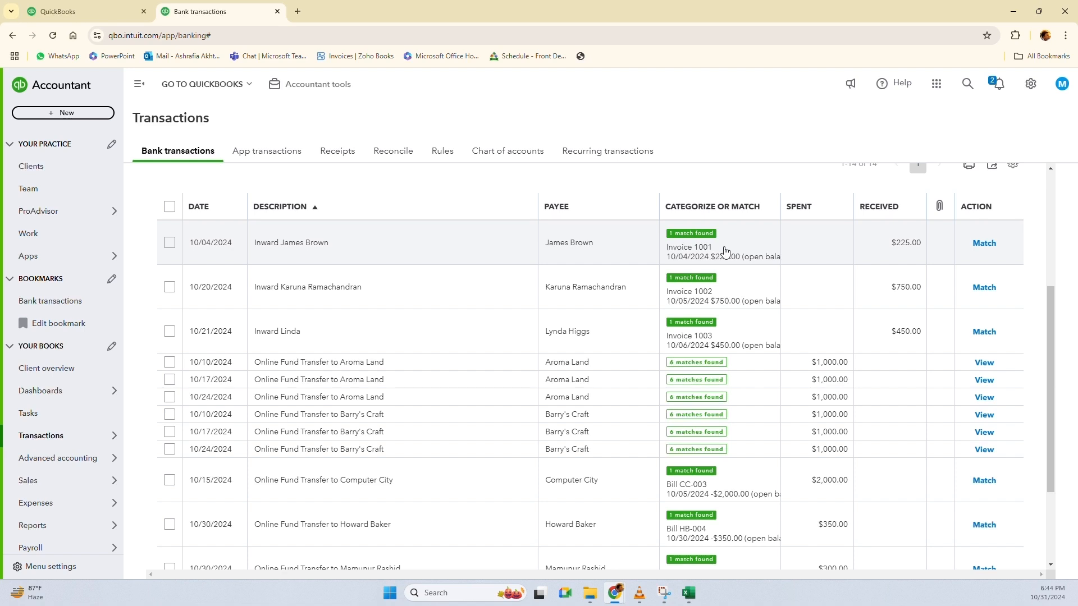
View the $225.00 deposit's suggested Invoice 1001 match and the customer's $525.00 open balance
{"action": "left_click", "coordinate": [724, 251]}
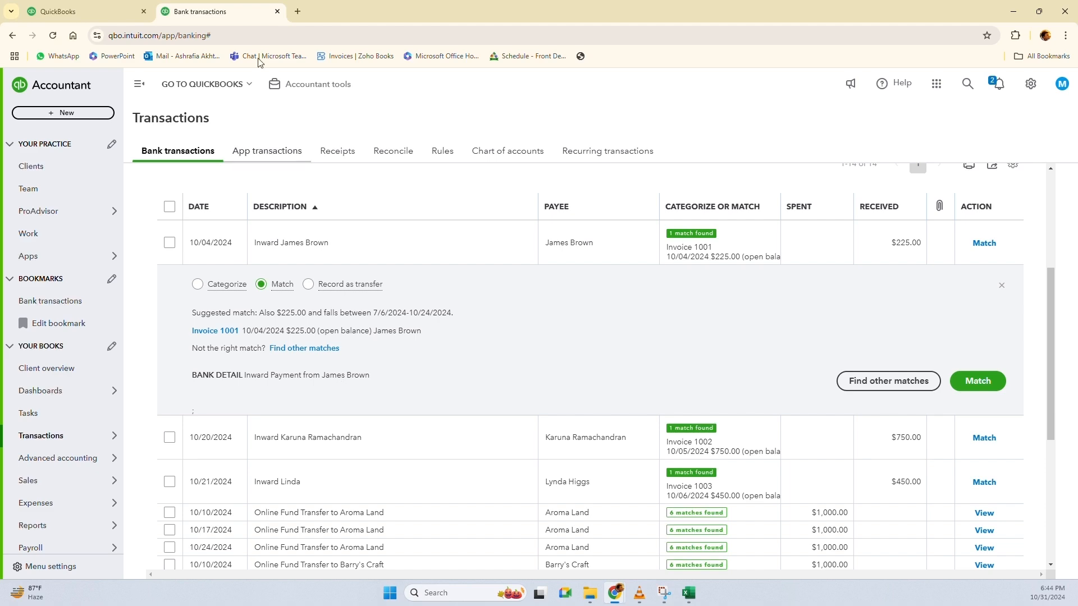
{"action": "left_click", "coordinate": [50, 11]}
{"action": "mouse_move", "coordinate": [51, 497]}
{"action": "mouse_move", "coordinate": [104, 483]}
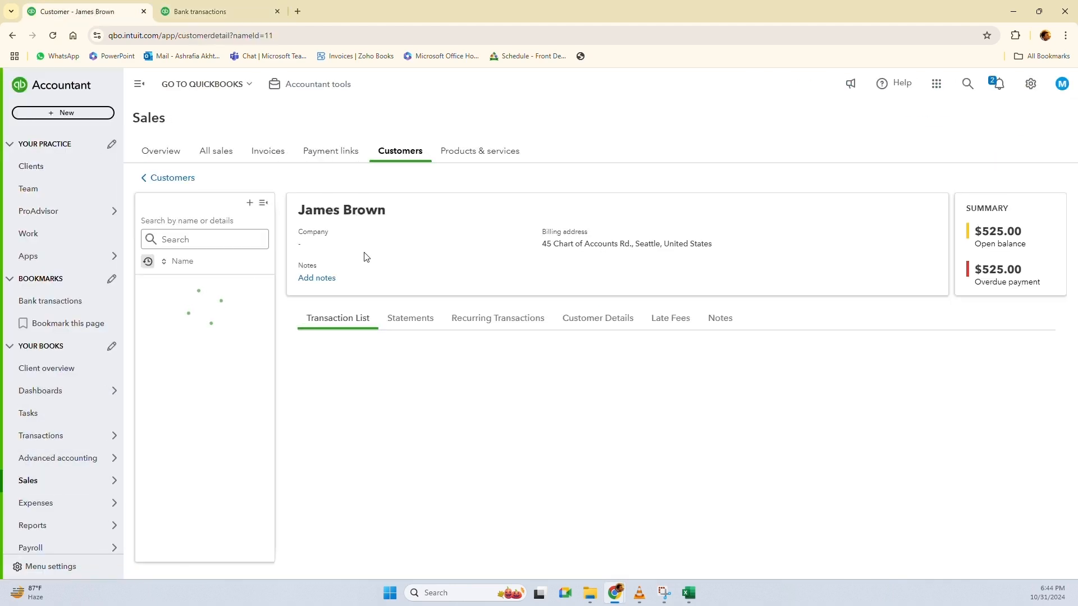
Compare the customer's open invoices with the $225.00 deposit's suggested match
{"action": "left_click", "coordinate": [206, 11]}
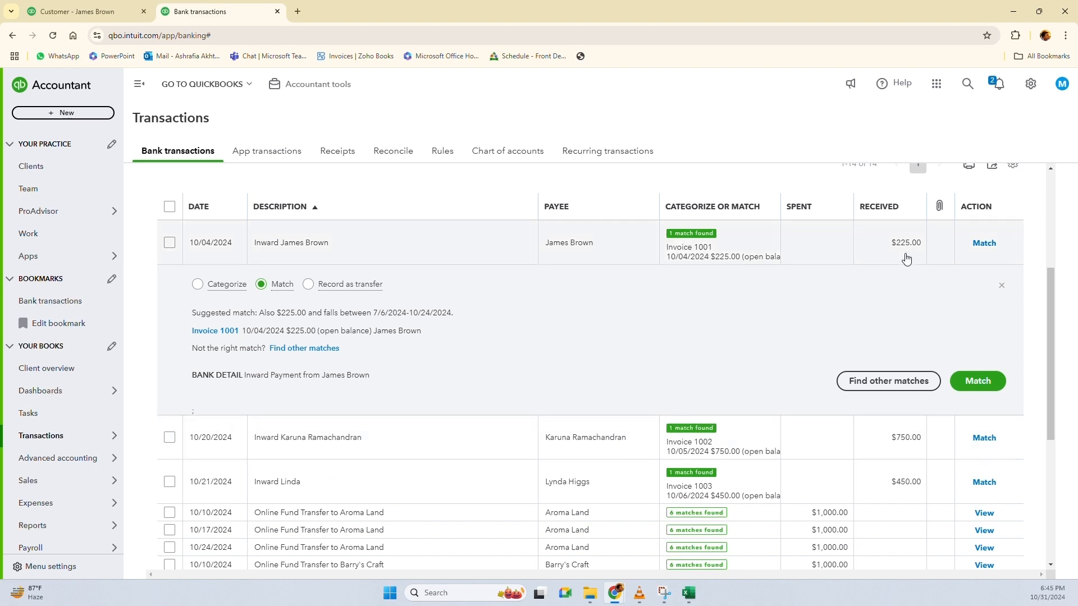
{"action": "left_click", "coordinate": [90, 10]}
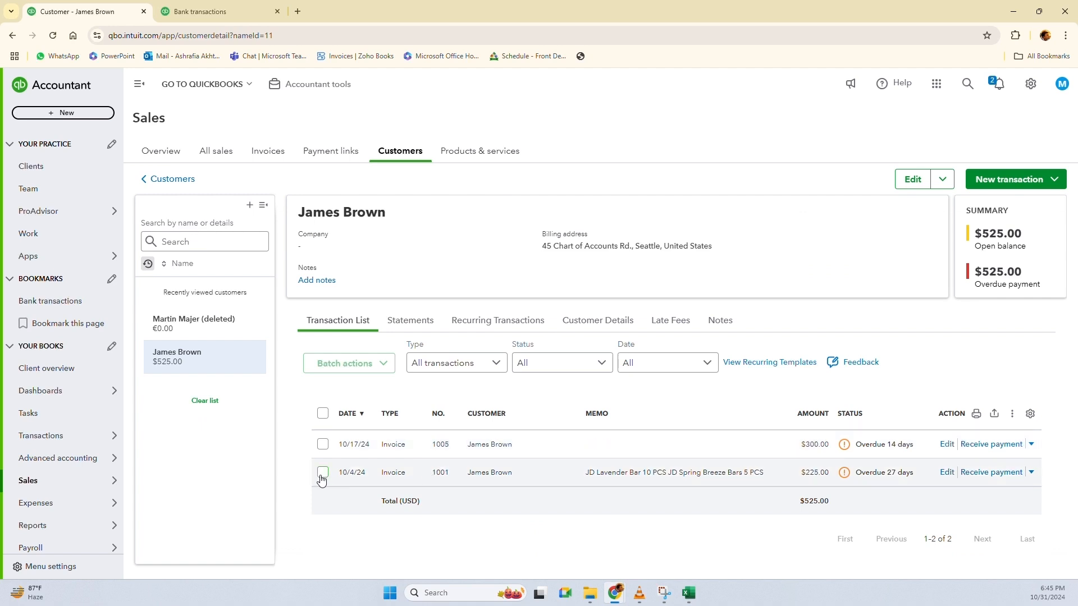
{"action": "left_click", "coordinate": [200, 11]}
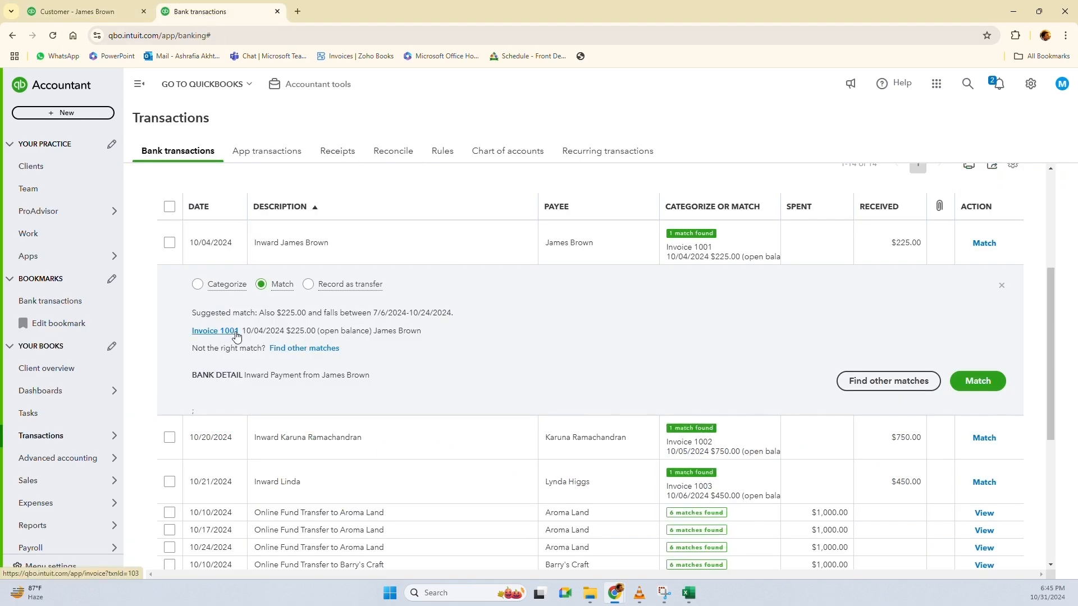
Match the $225.00 deposit to Invoice 1001 and confirm the customer balance shows $300.00
{"action": "left_click", "coordinate": [988, 388]}
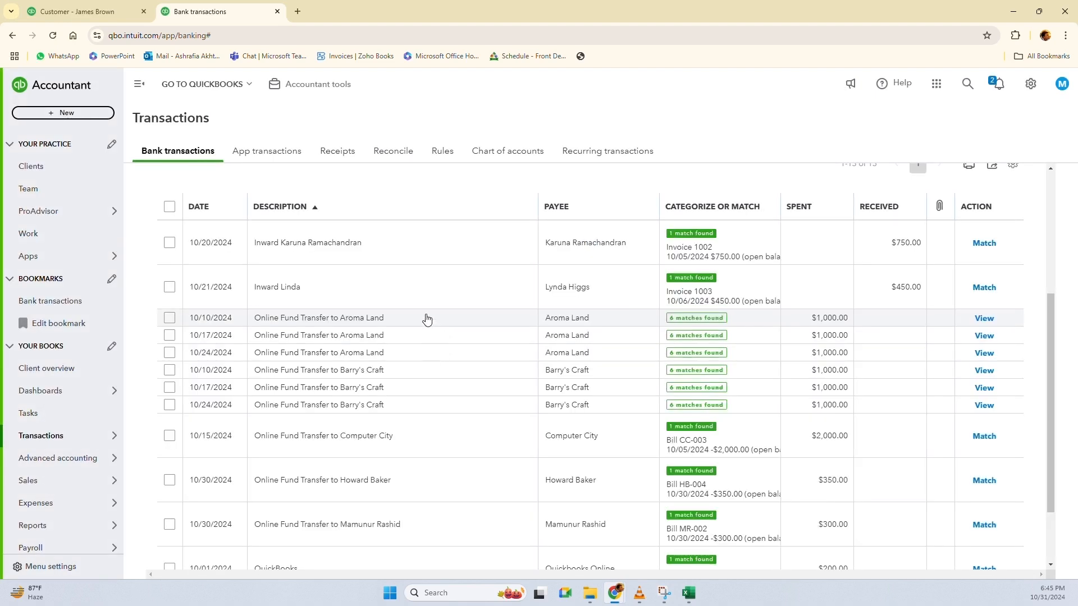
{"action": "left_click", "coordinate": [85, 11]}
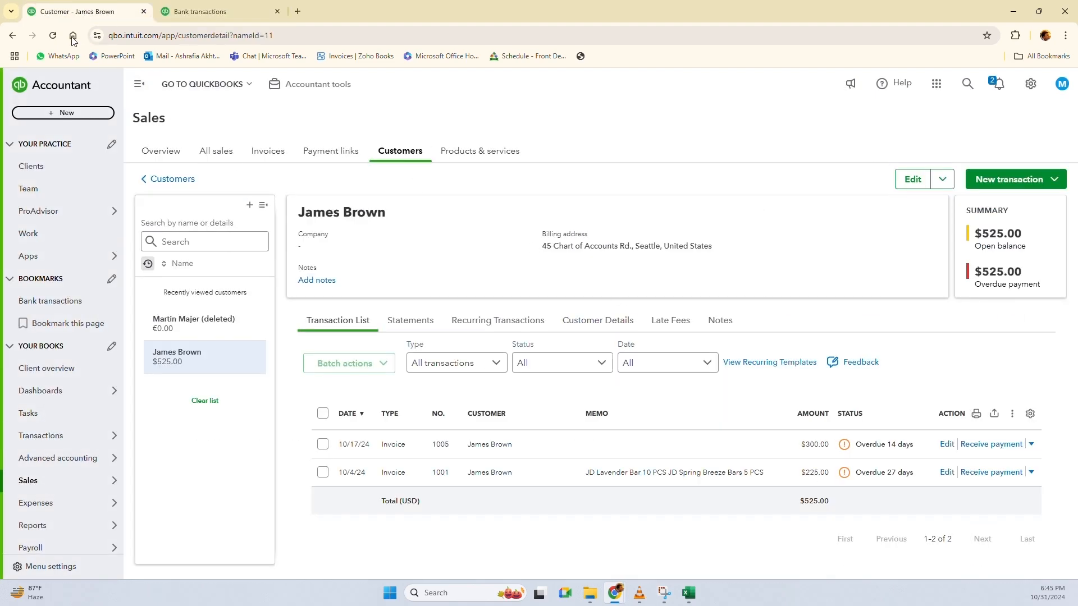
{"action": "left_click", "coordinate": [54, 35]}
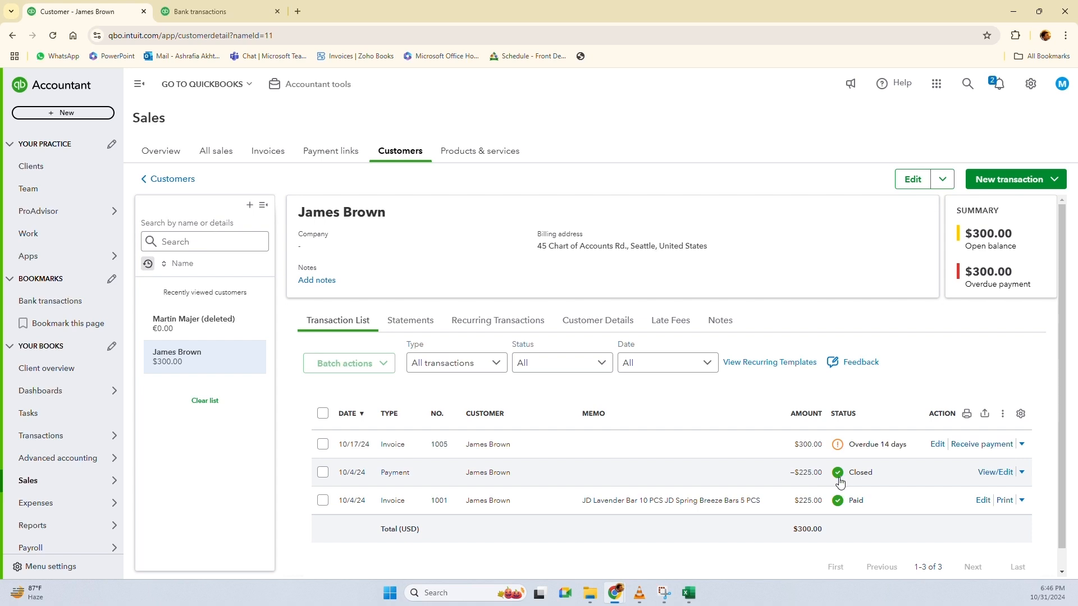
{"action": "left_click", "coordinate": [511, 480]}
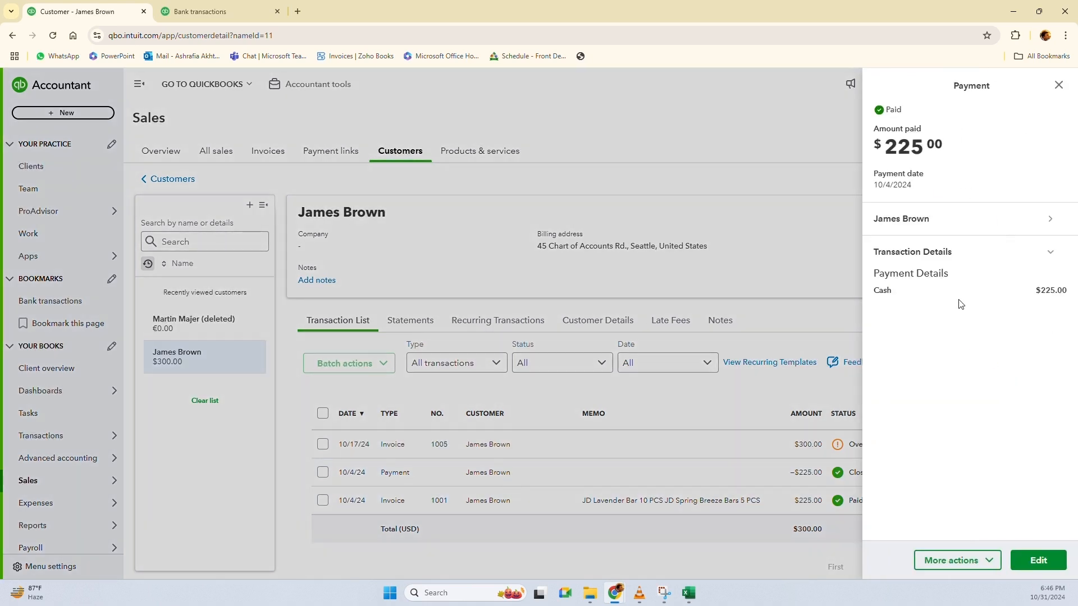
Open the $225.00 payment and view its '1 online banking match' link to the deposit
{"action": "left_click", "coordinate": [1039, 561]}
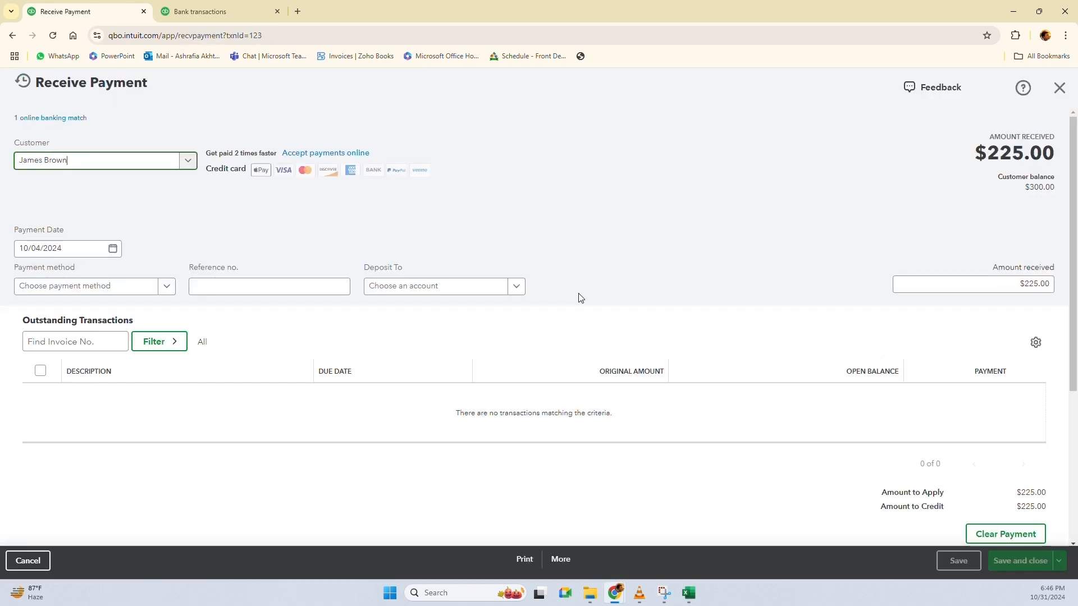
{"action": "left_click", "coordinate": [37, 120]}
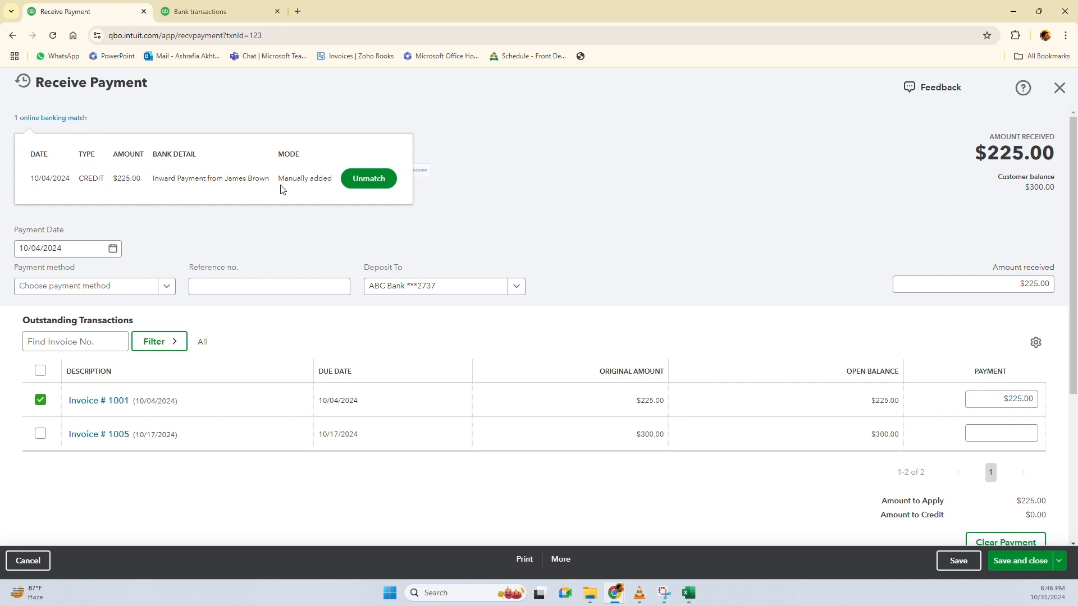
{"action": "key", "text": "ctrl+Tab"}
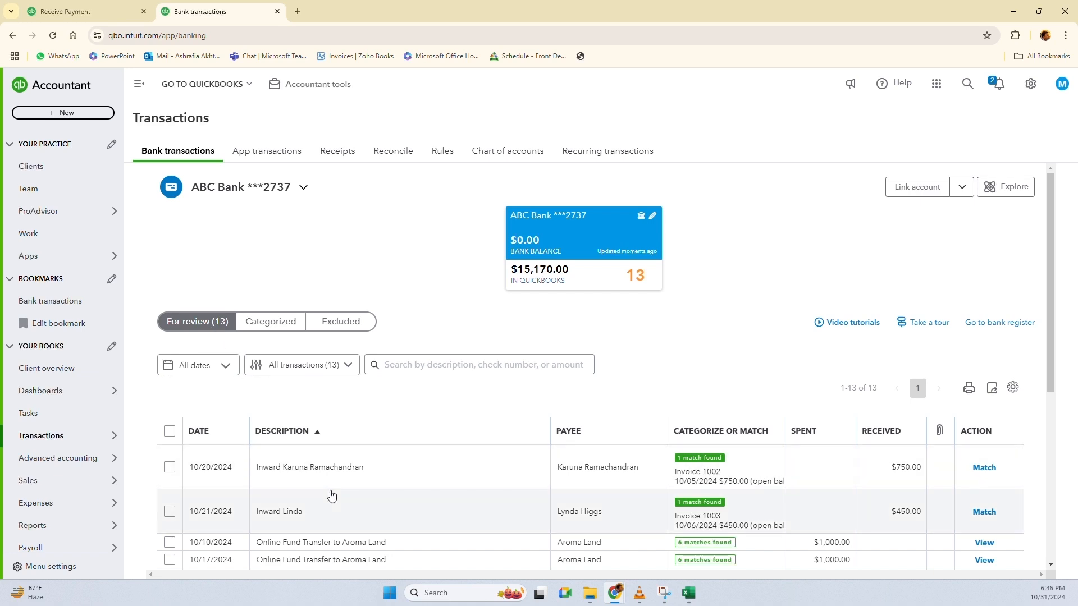
{"action": "left_click", "coordinate": [267, 328]}
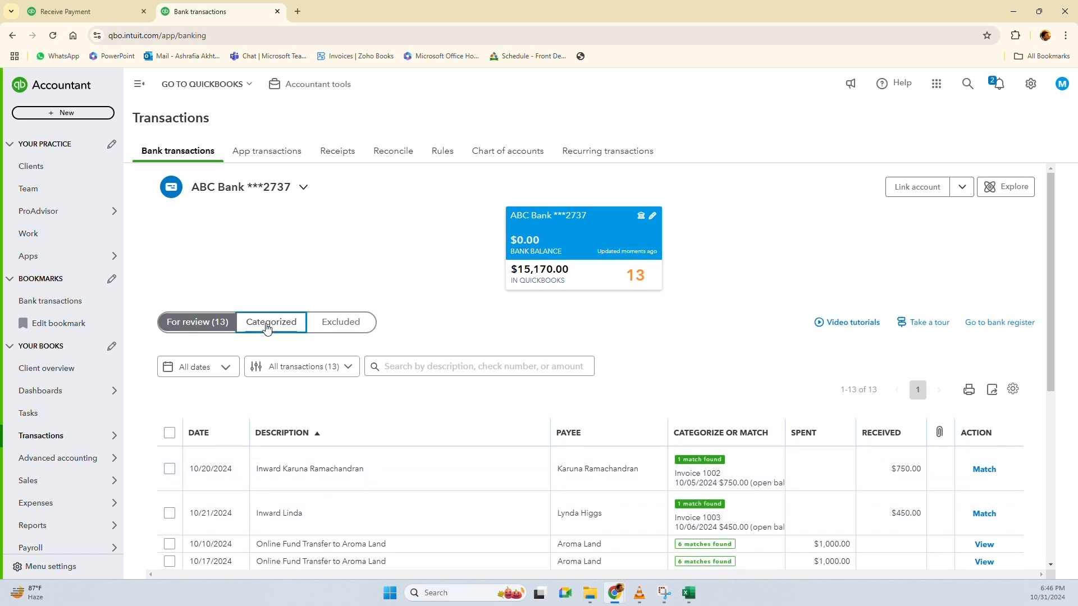
{"action": "scroll", "coordinate": [424, 335], "scroll_direction": "down", "scroll_amount": 3}
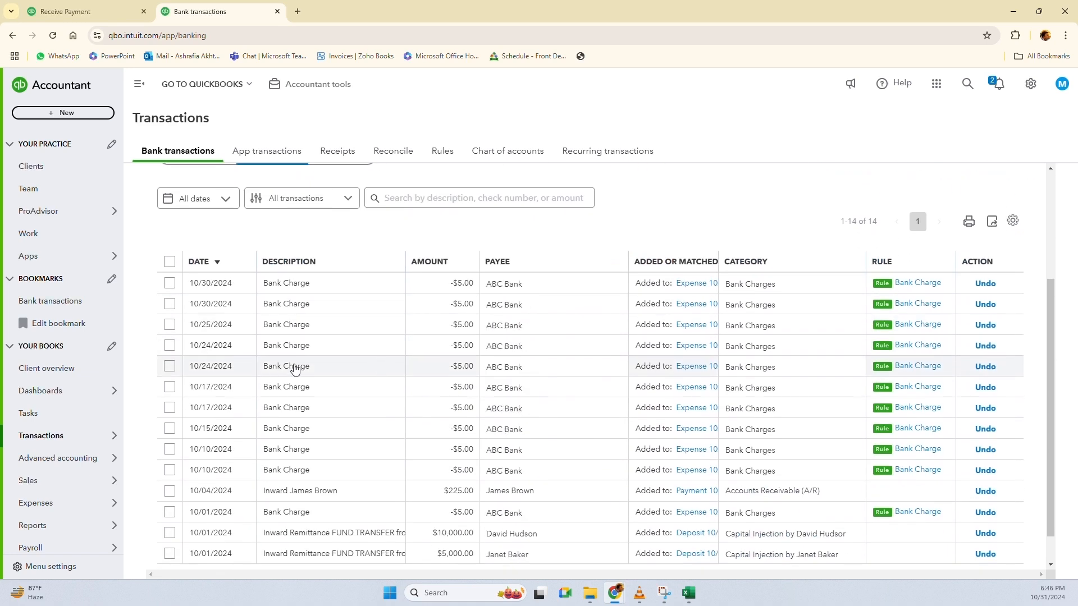
{"action": "scroll", "coordinate": [335, 385], "scroll_direction": "down", "scroll_amount": 1}
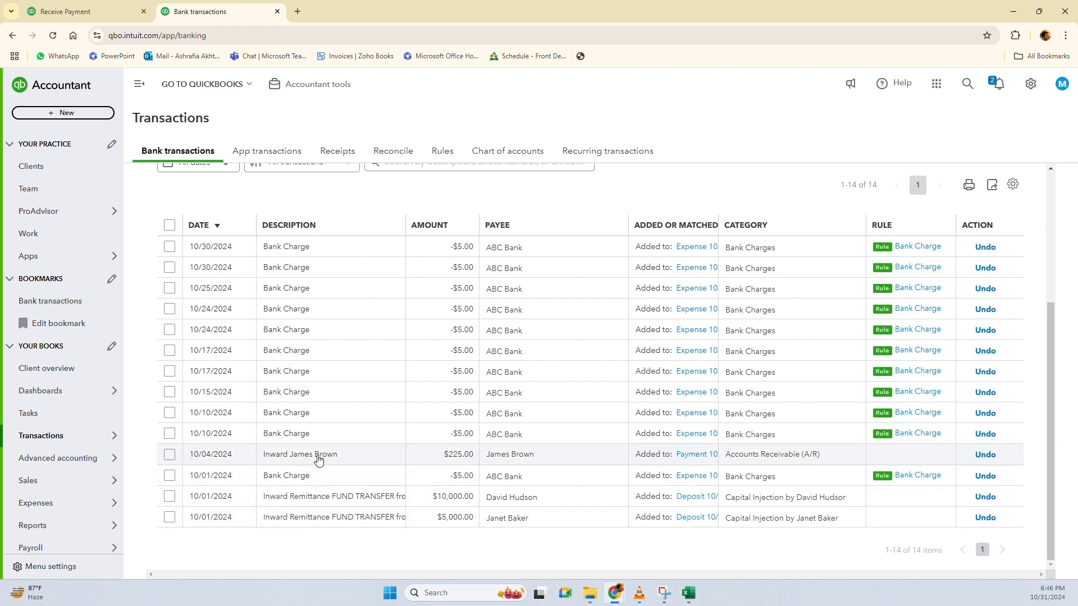
{"action": "scroll", "coordinate": [637, 465], "scroll_direction": "up", "scroll_amount": 4}
{"action": "left_click", "coordinate": [197, 324]}
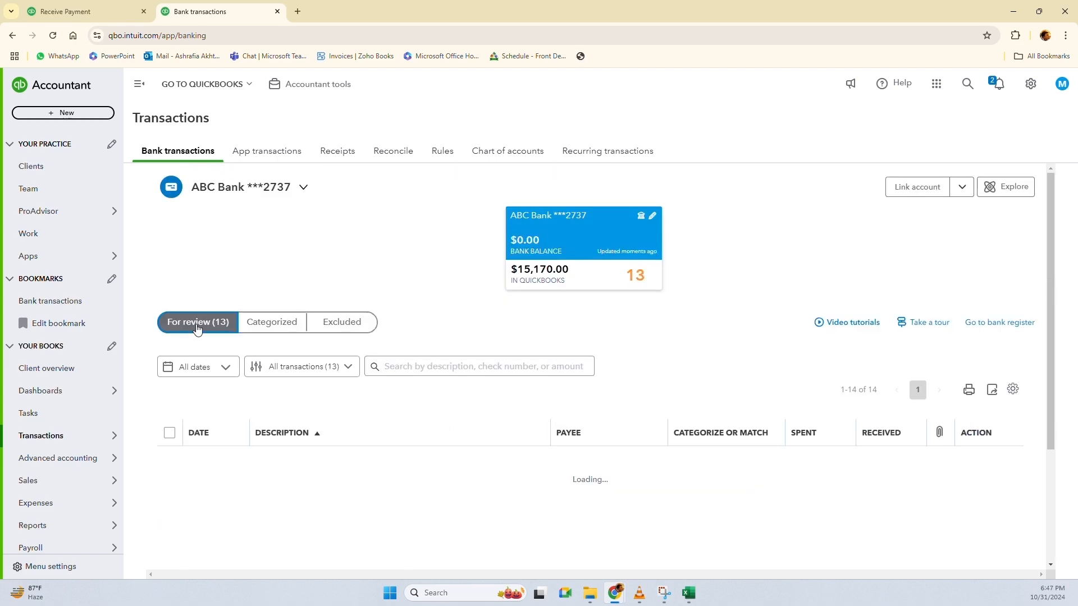
{"action": "scroll", "coordinate": [494, 335], "scroll_direction": "down", "scroll_amount": 3}
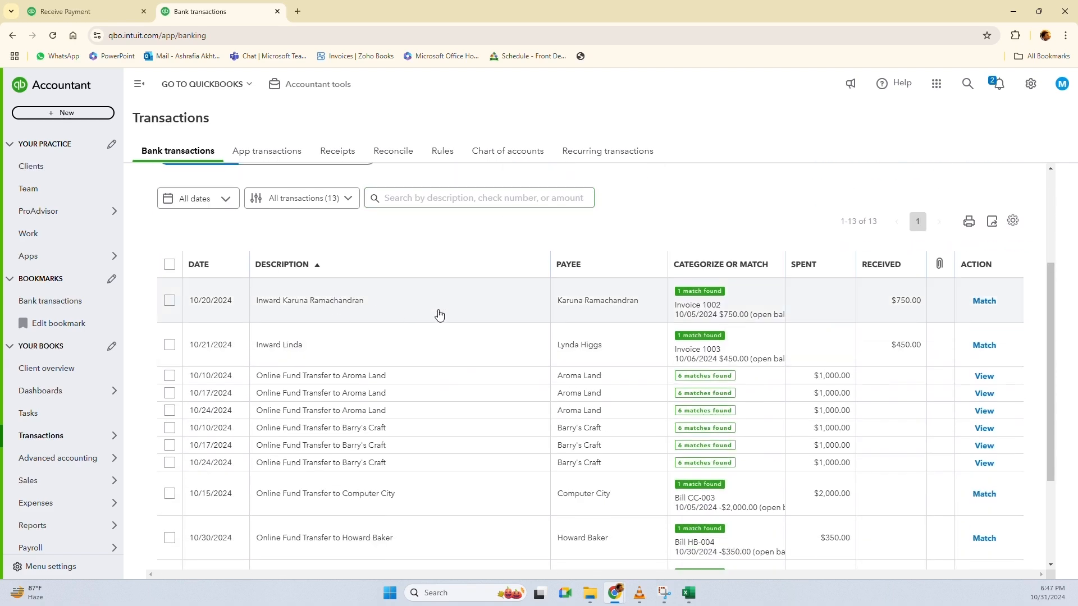
Expand the 10/20/2024 $750.00 deposit to see its suggested Invoice 1002 match
{"action": "left_click", "coordinate": [335, 309]}
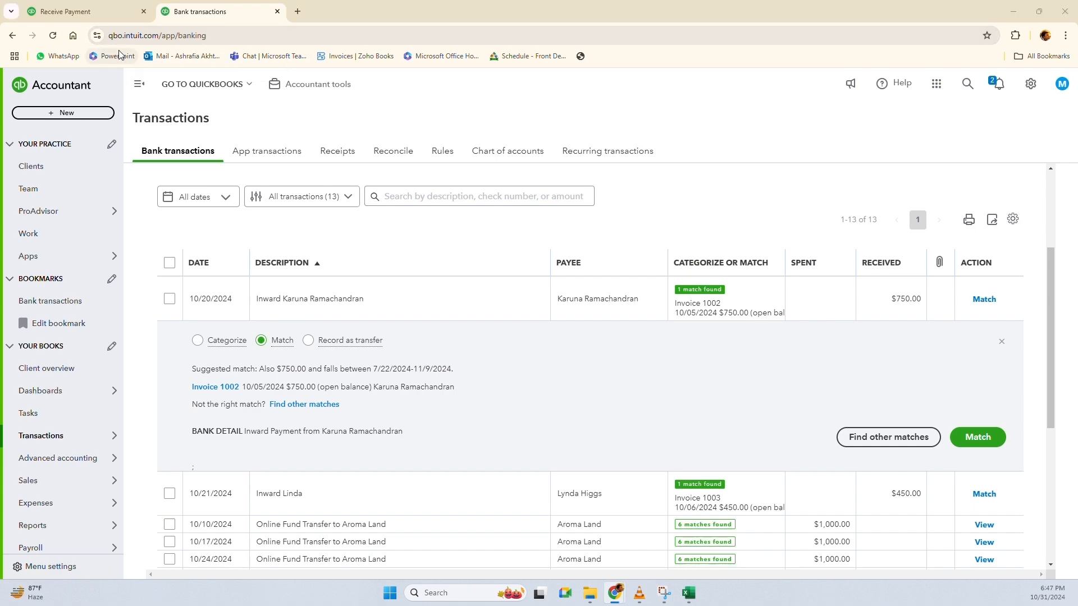
{"action": "key", "text": "alt+Tab"}
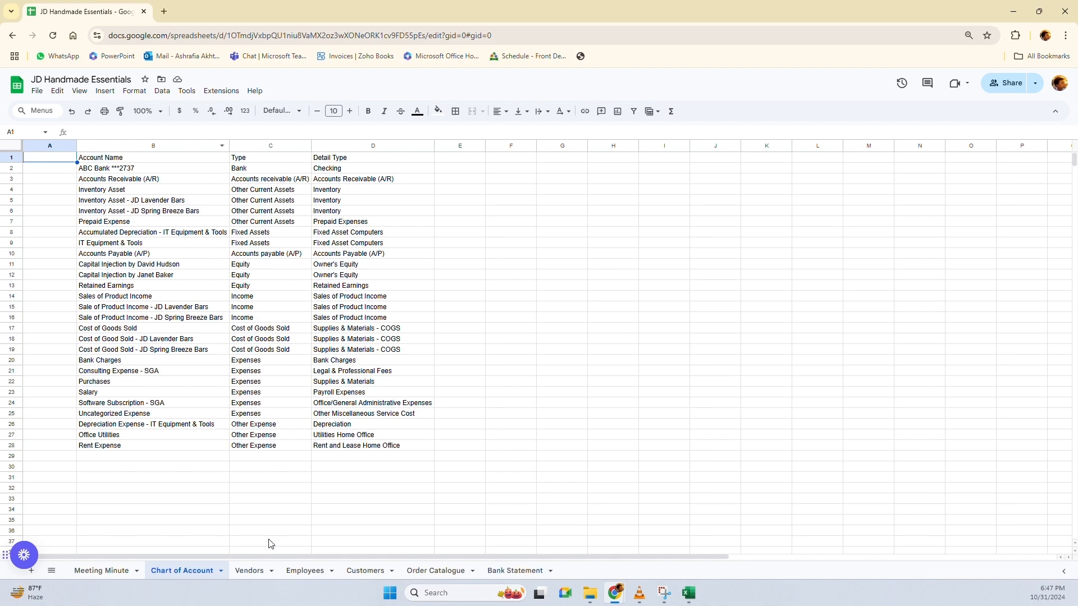
Confirm in the Order Catalogue sheet that order 1002 totals 750
{"action": "left_click", "coordinate": [438, 572]}
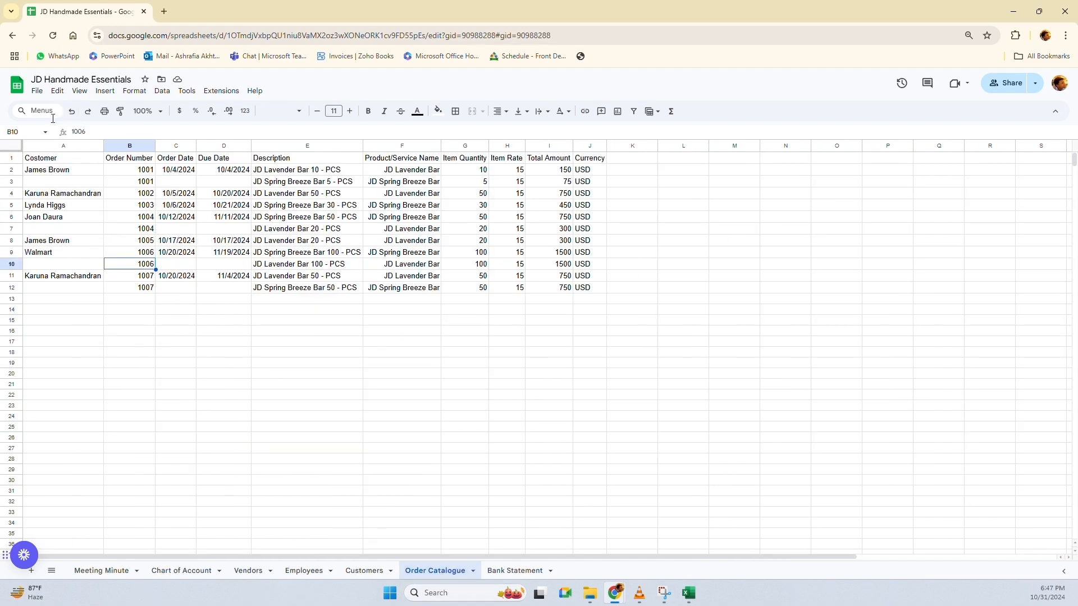
{"action": "left_click", "coordinate": [146, 197]}
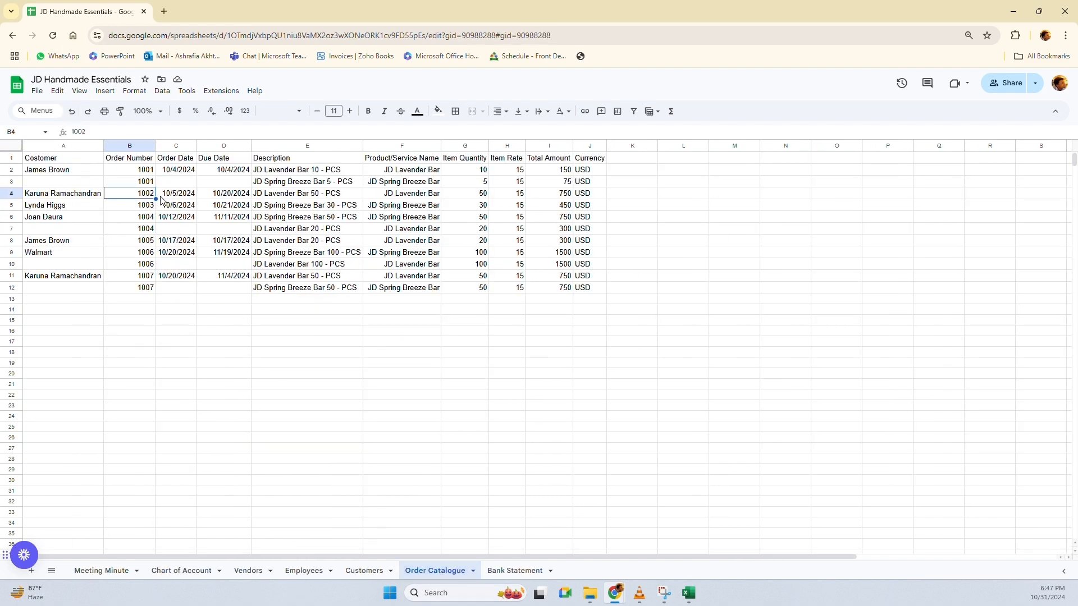
{"action": "left_click", "coordinate": [567, 198]}
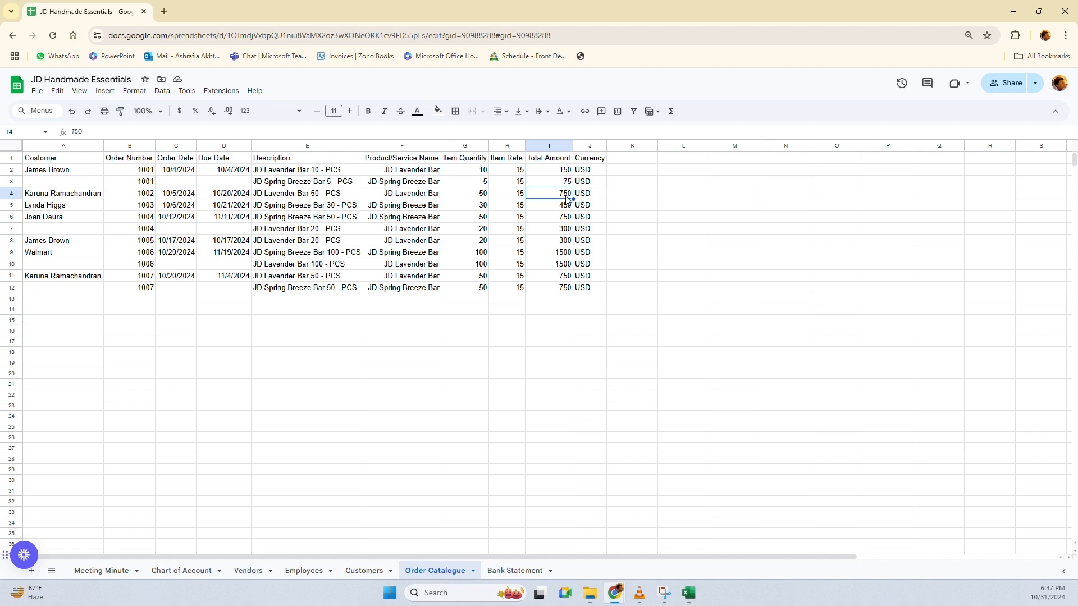
{"action": "key", "text": "alt+Tab"}
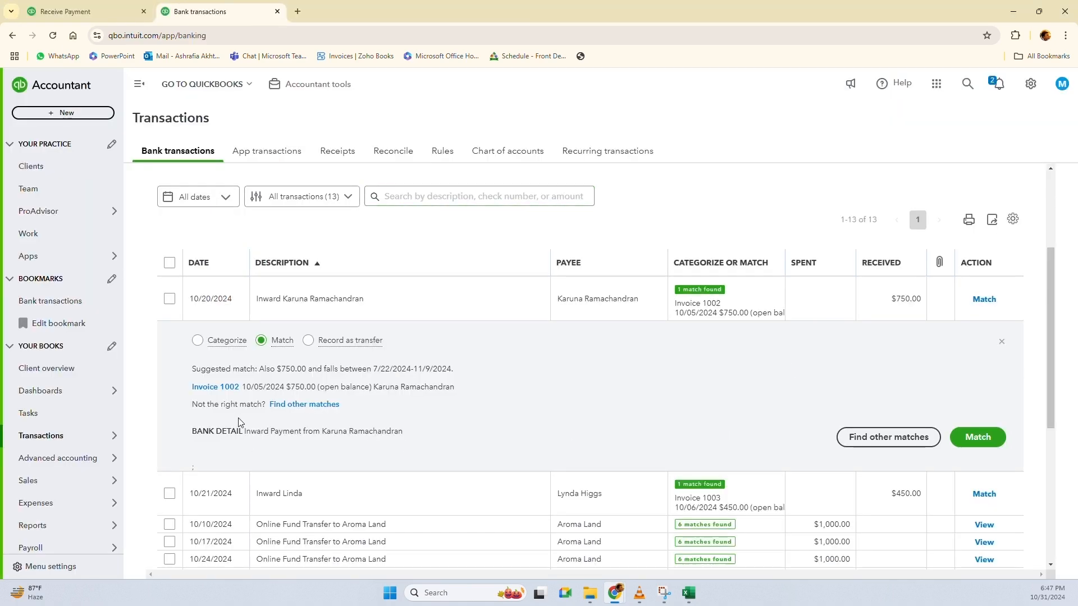
Match the $750 deposit to Invoice 1002 and open Invoice 1003 in a new tab
{"action": "left_click", "coordinate": [976, 436]}
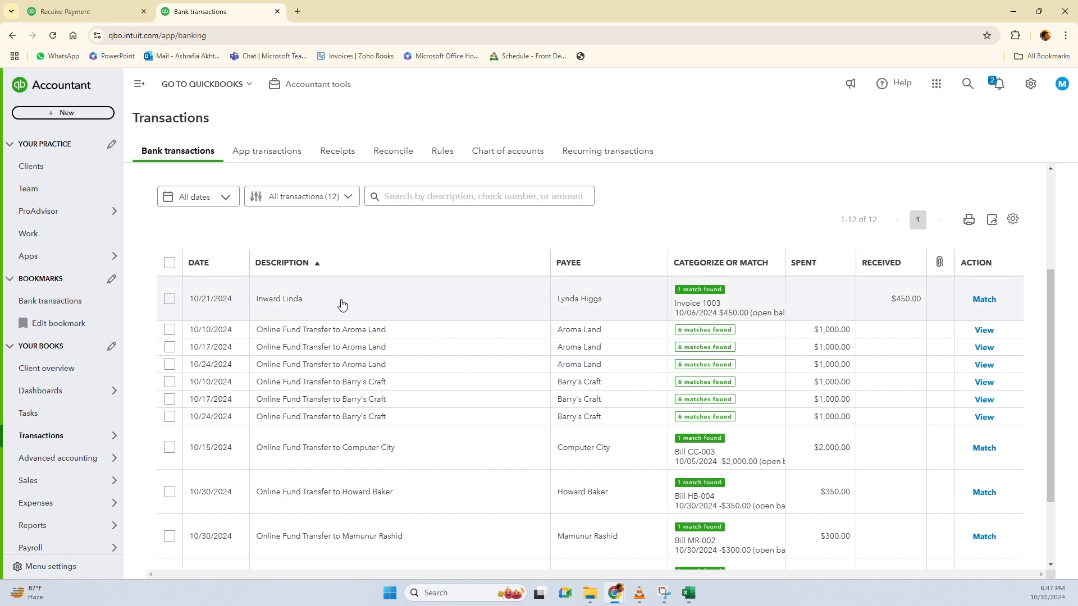
{"action": "left_click", "coordinate": [397, 307]}
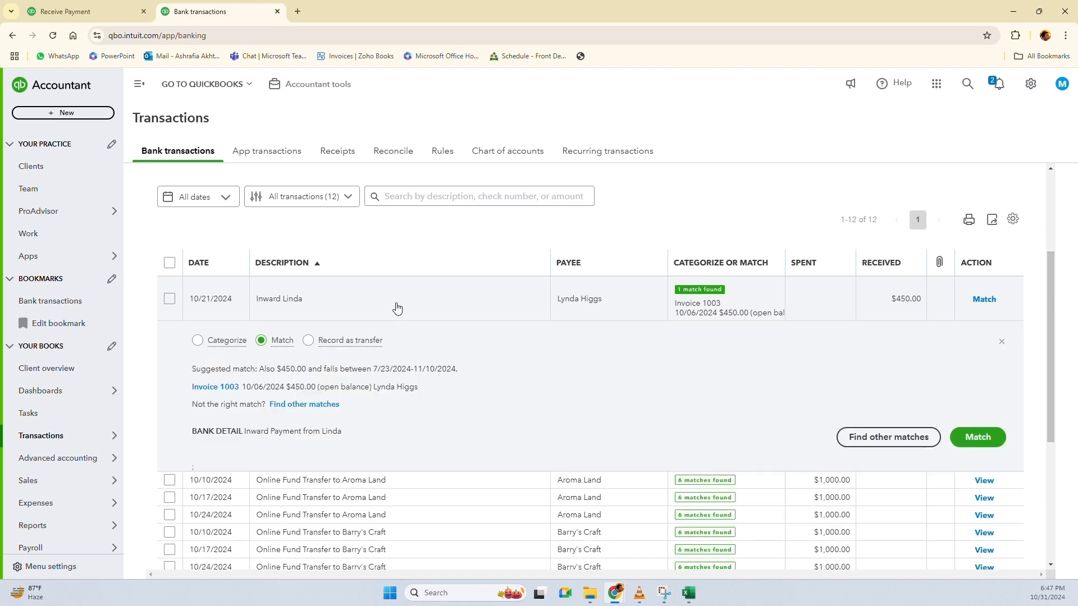
{"action": "right_click", "coordinate": [215, 392]}
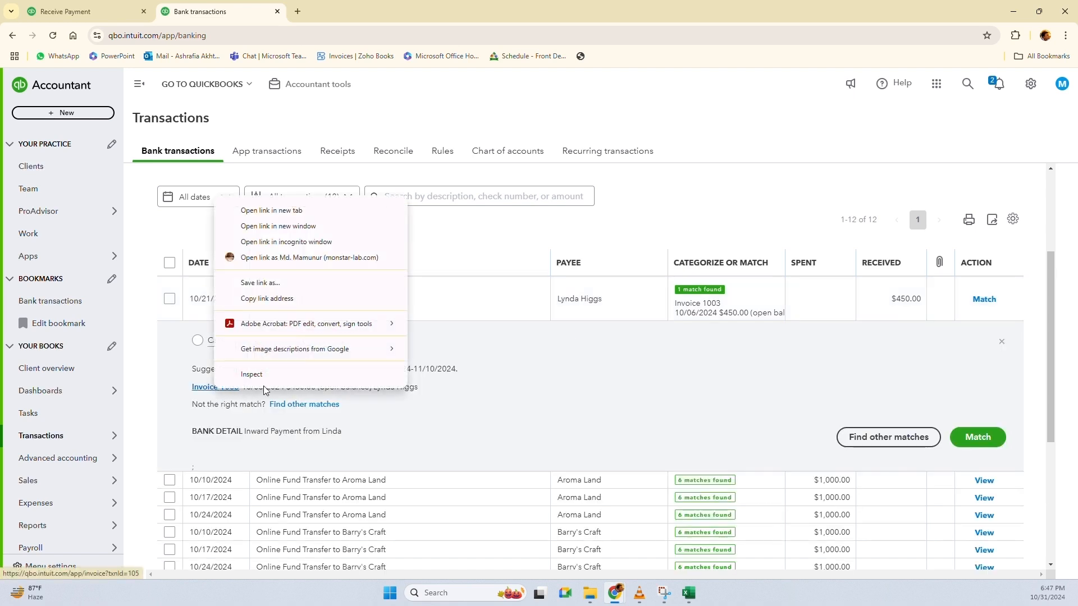
{"action": "left_click", "coordinate": [283, 211]}
After reviewing Invoice 1003, match the $450 deposit to it, leaving 11 to review
{"action": "left_click", "coordinate": [317, 9]}
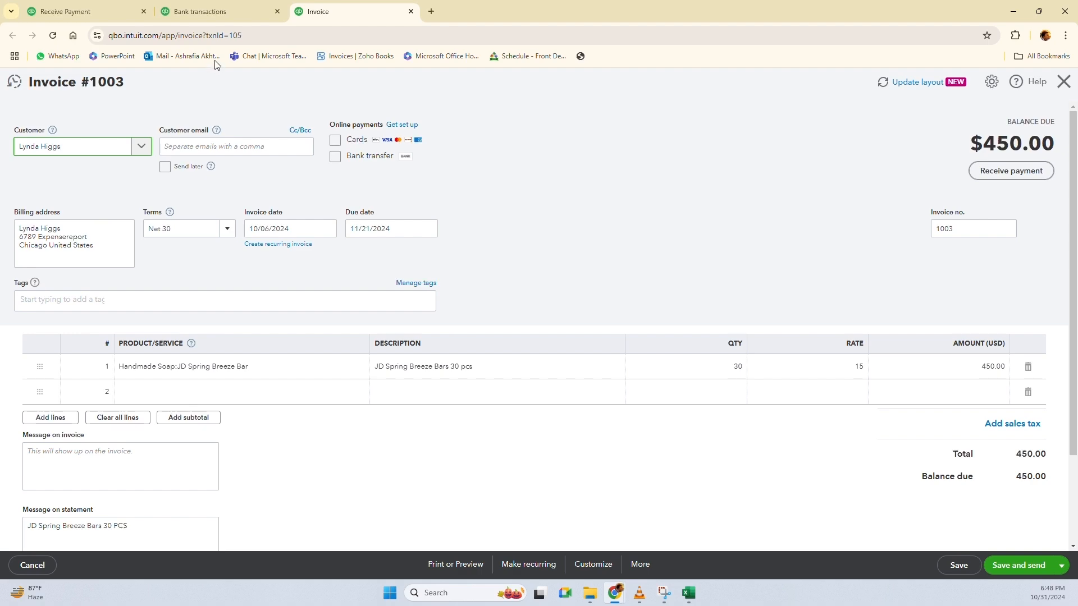
{"action": "left_click", "coordinate": [197, 13]}
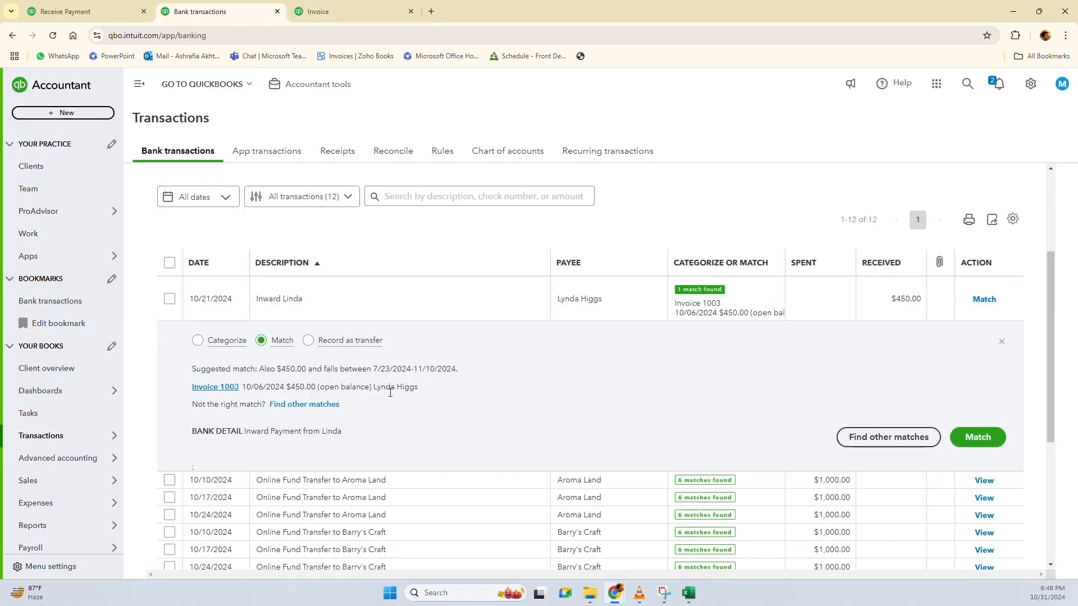
{"action": "left_click", "coordinate": [979, 437]}
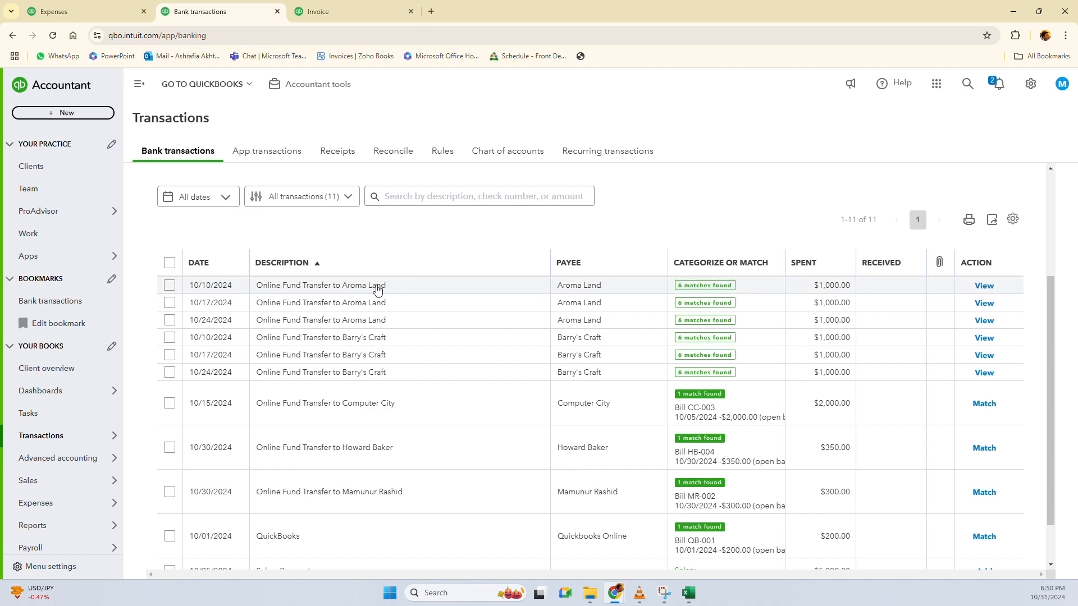
{"action": "left_click", "coordinate": [589, 594]}
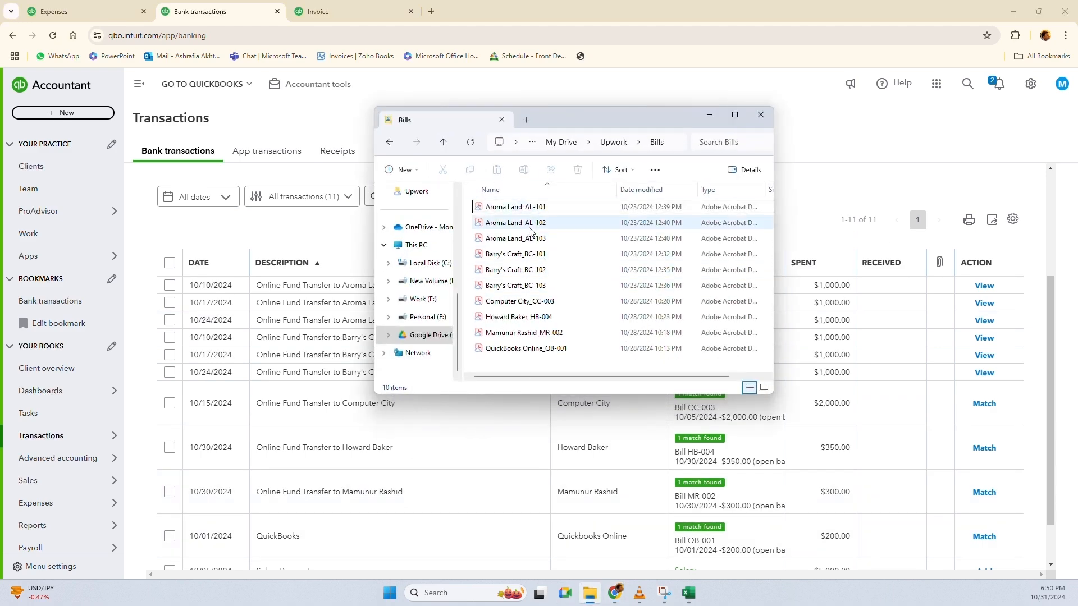
Open Aroma Land_AL-101.pdf in Acrobat and confirm the $1,000 bill dated October 3, 2024
{"action": "left_click", "coordinate": [528, 209]}
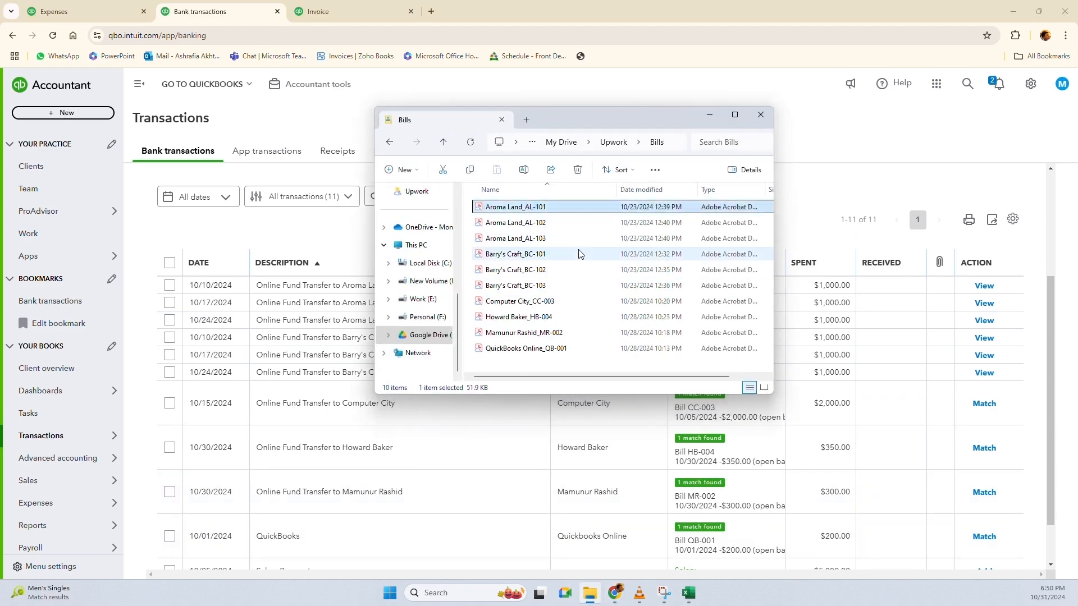
{"action": "key", "text": "Return"}
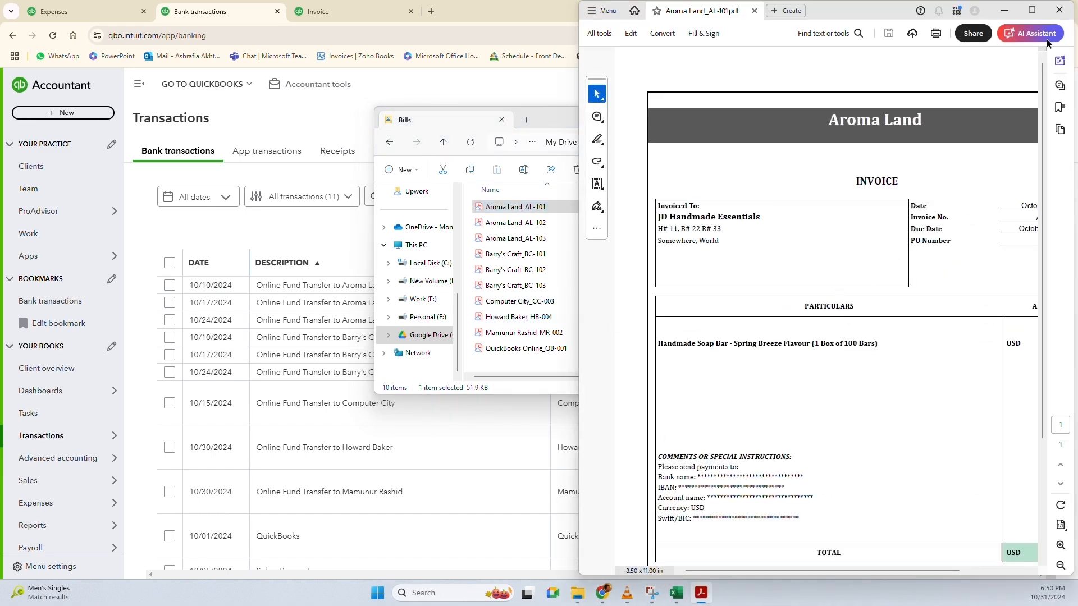
{"action": "left_click", "coordinate": [1031, 10]}
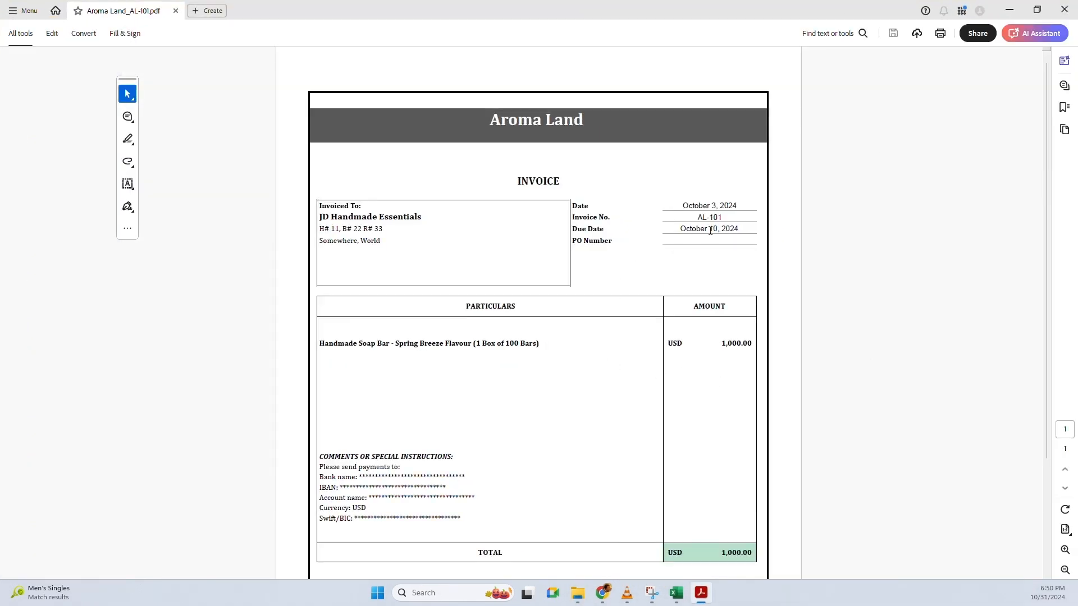
{"action": "left_click", "coordinate": [1012, 14]}
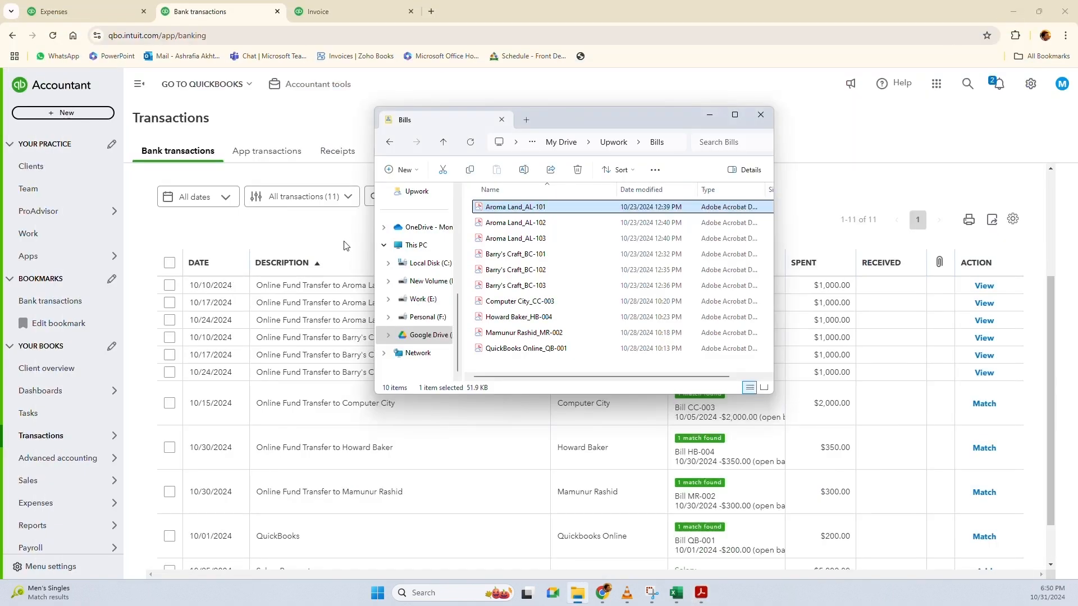
{"action": "key", "text": "Escape"}
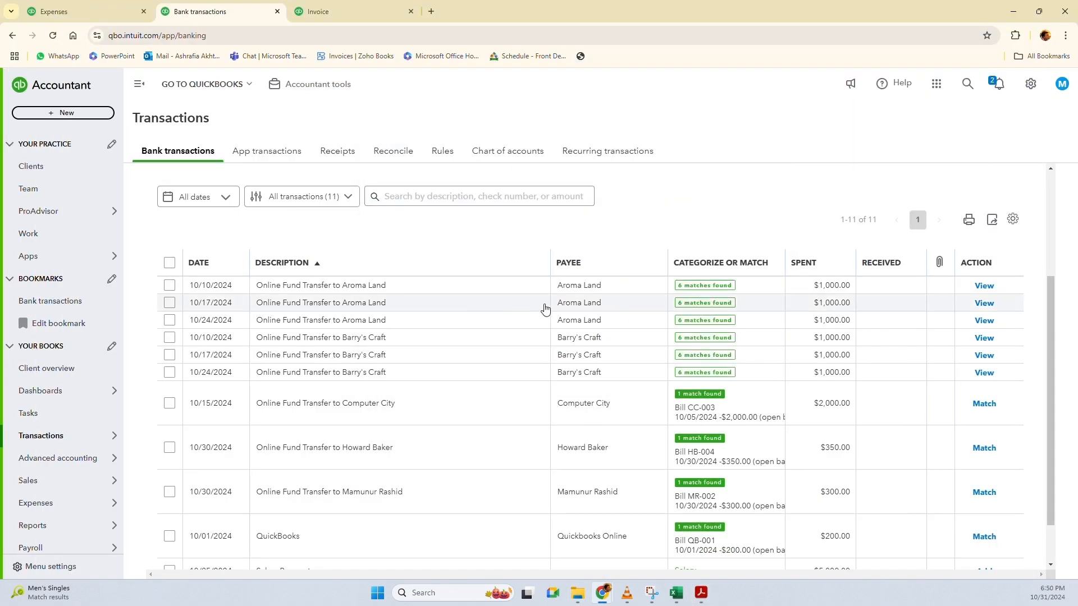
Match the 10/10 $1,000 Aroma Land transfer to Bill A-101, leaving 10 to review
{"action": "left_click", "coordinate": [414, 288]}
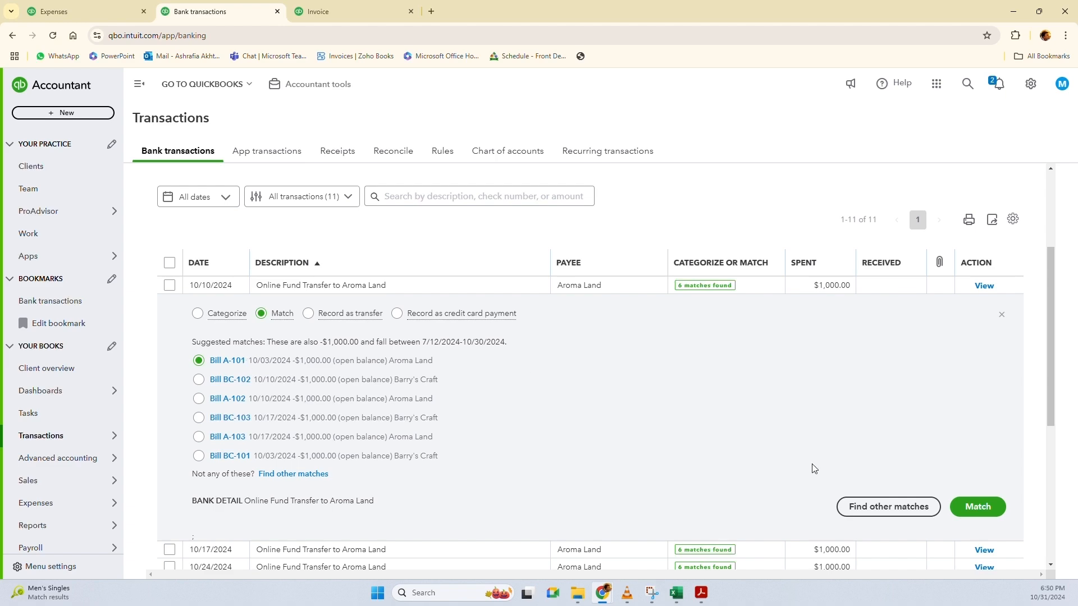
{"action": "left_click", "coordinate": [968, 508]}
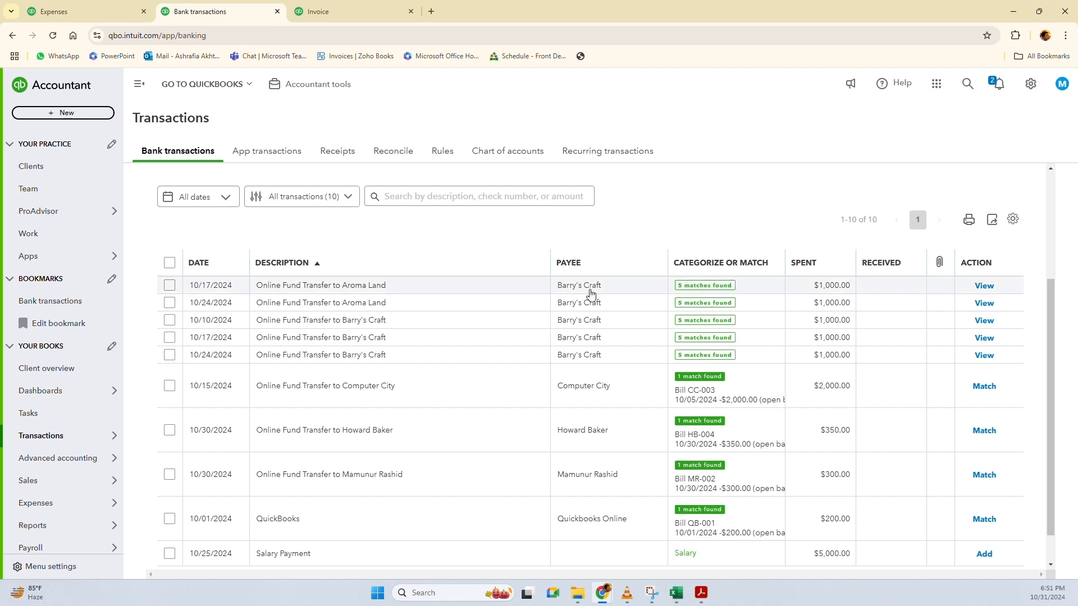
{"action": "left_click", "coordinate": [369, 287]}
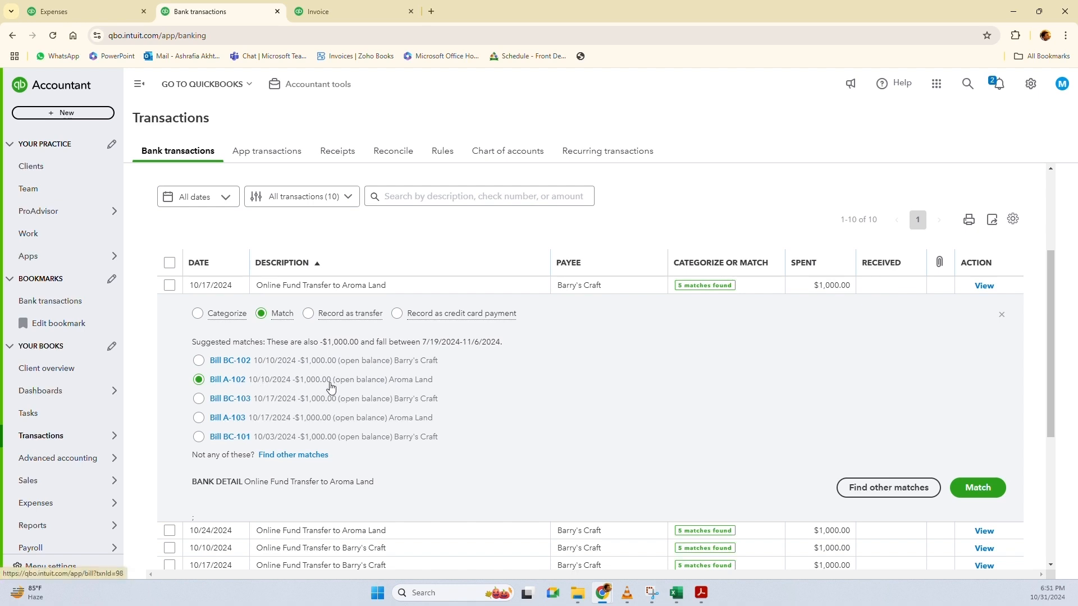
After checking Bill A-102, match the 10/17 Aroma Land transfer to it, leaving 9 to review
{"action": "left_click", "coordinate": [234, 386]}
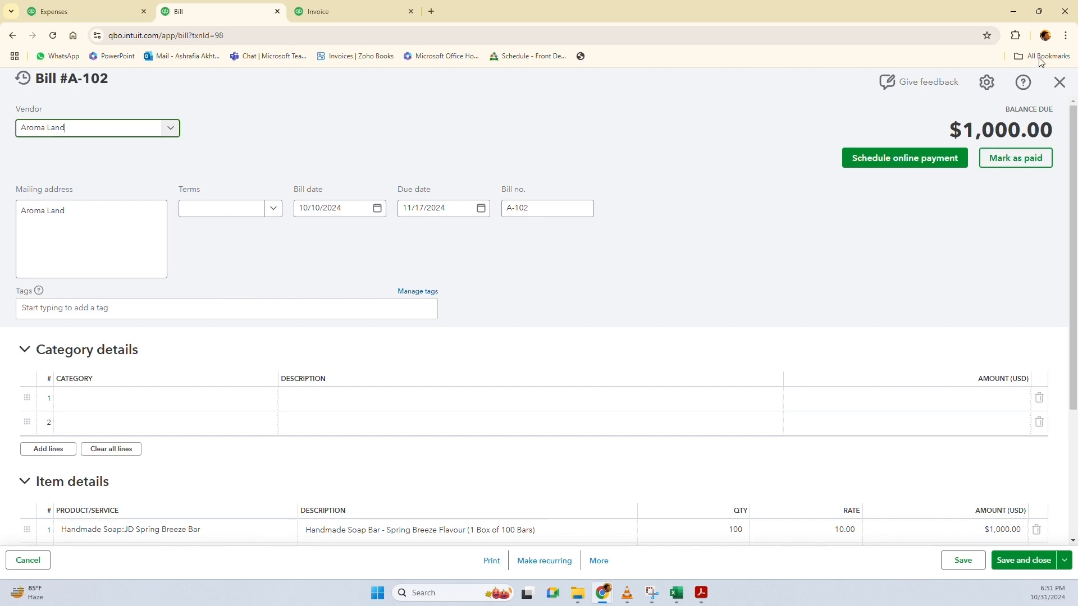
{"action": "left_click", "coordinate": [1059, 82]}
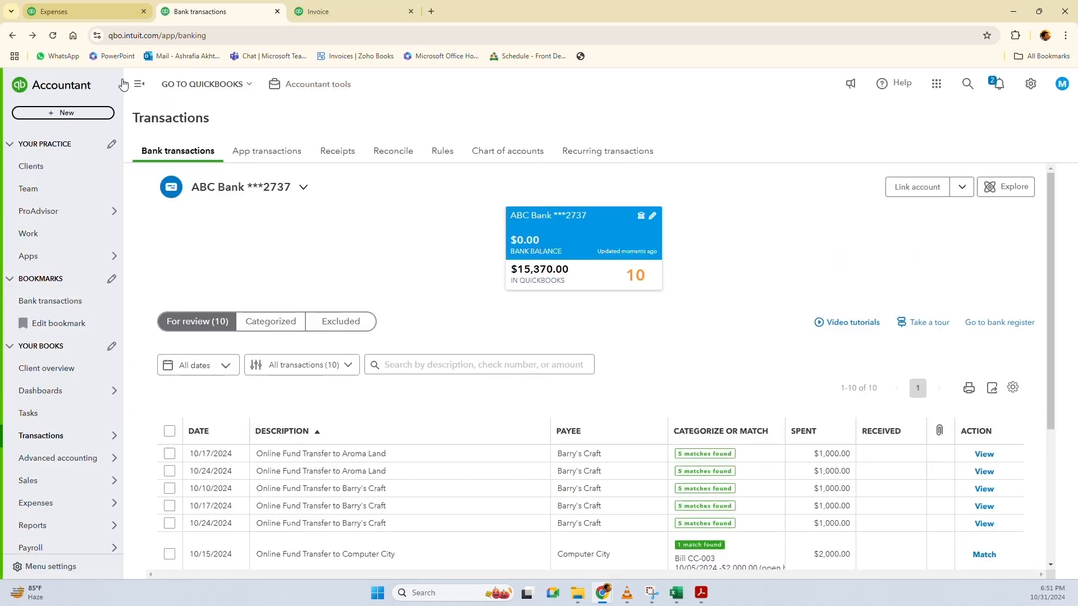
{"action": "scroll", "coordinate": [393, 354], "scroll_direction": "down", "scroll_amount": 3}
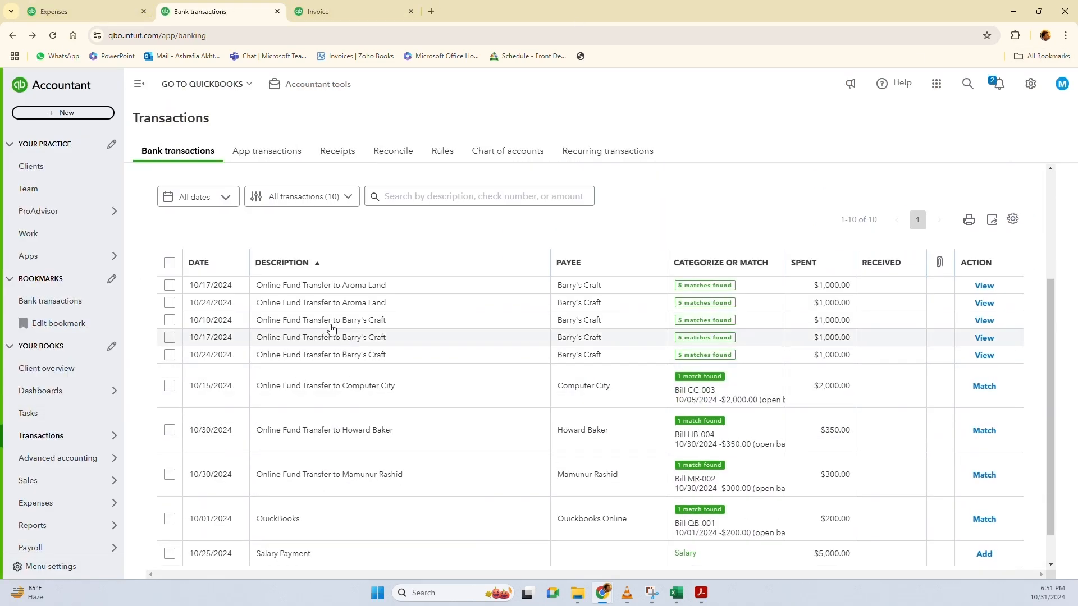
{"action": "left_click", "coordinate": [308, 291]}
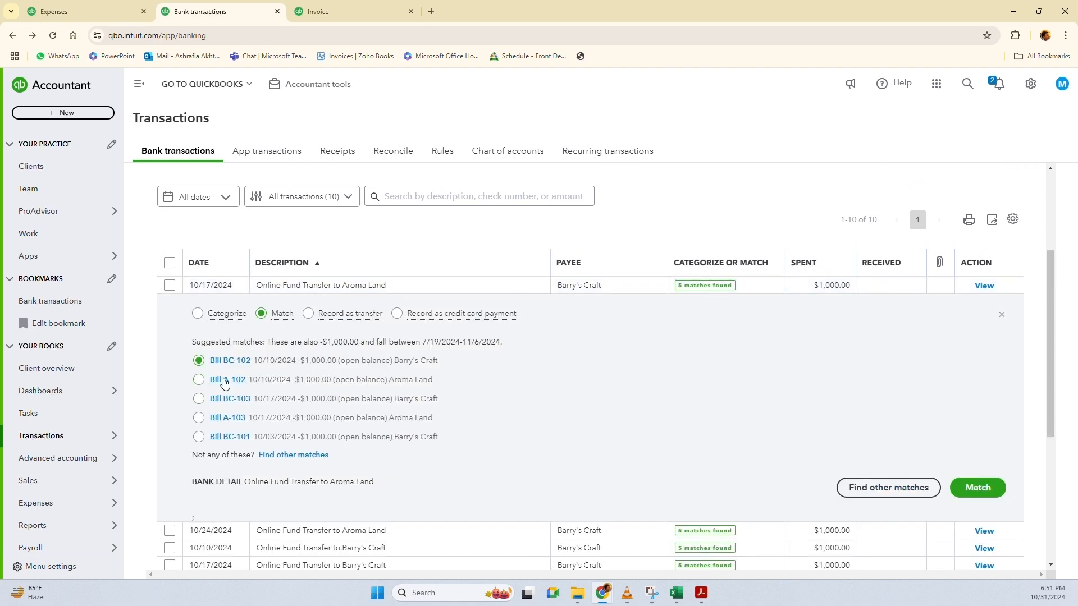
{"action": "left_click", "coordinate": [199, 380]}
{"action": "left_click", "coordinate": [978, 487]}
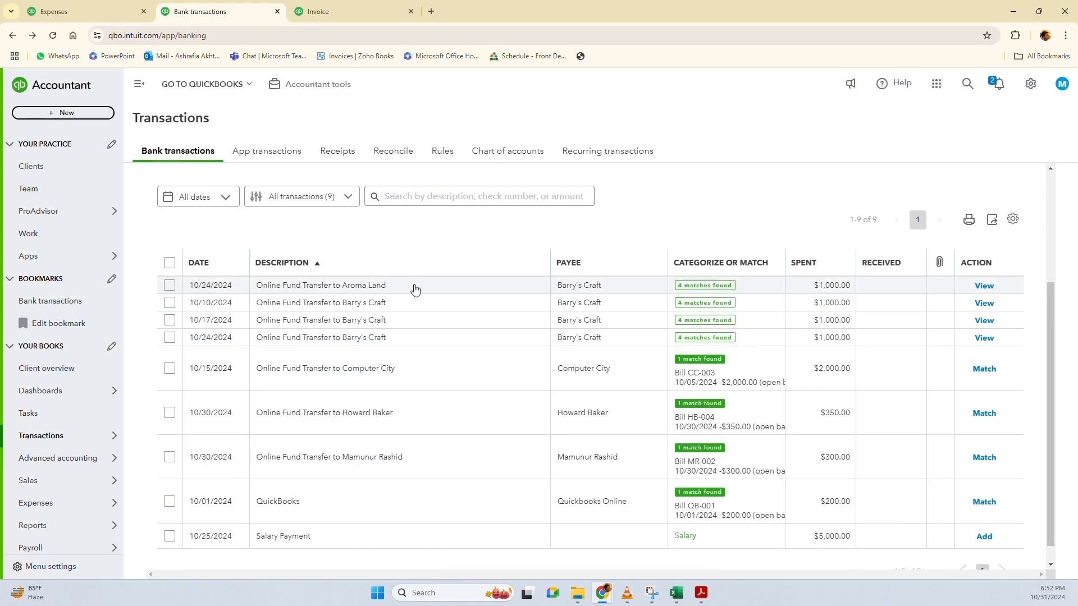
{"action": "left_click", "coordinate": [414, 289]}
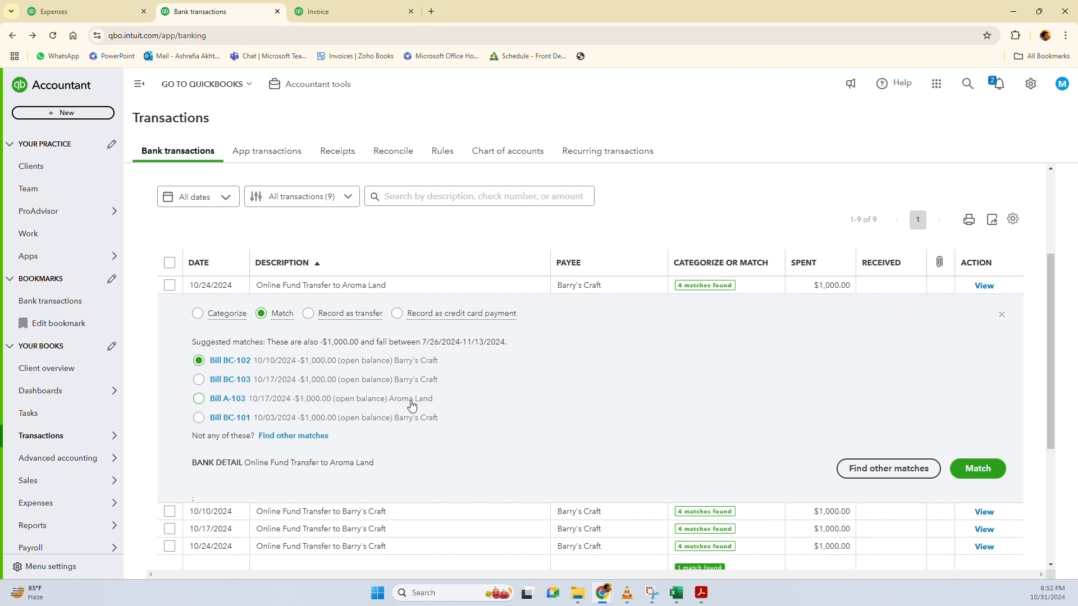
Match the 10/24 Aroma Land transfer to Bill A-103
{"action": "left_click", "coordinate": [197, 400]}
{"action": "left_click", "coordinate": [979, 469]}
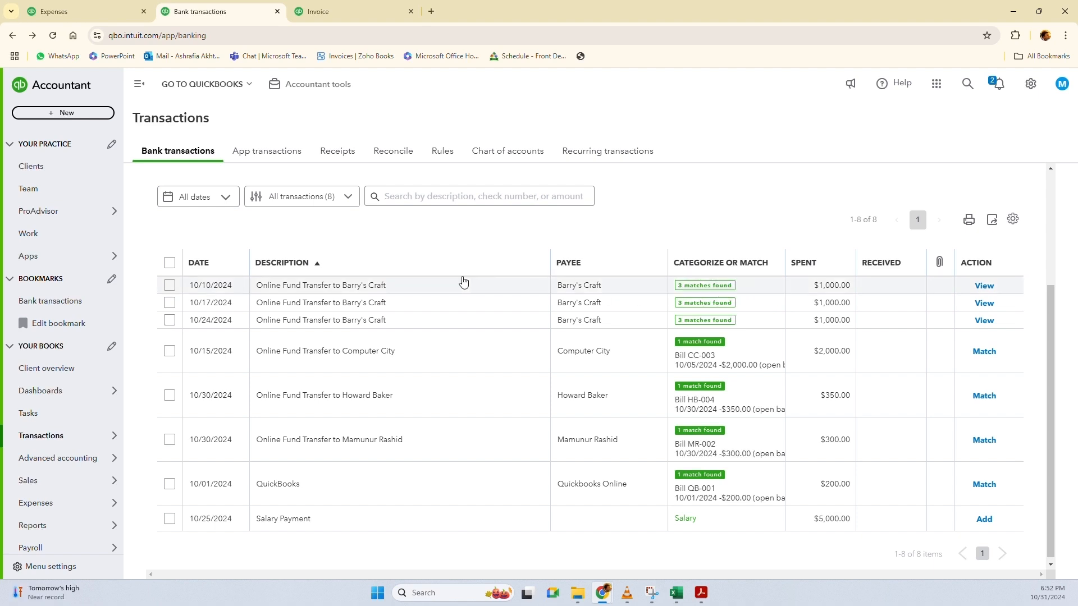
{"action": "left_click", "coordinate": [447, 284]}
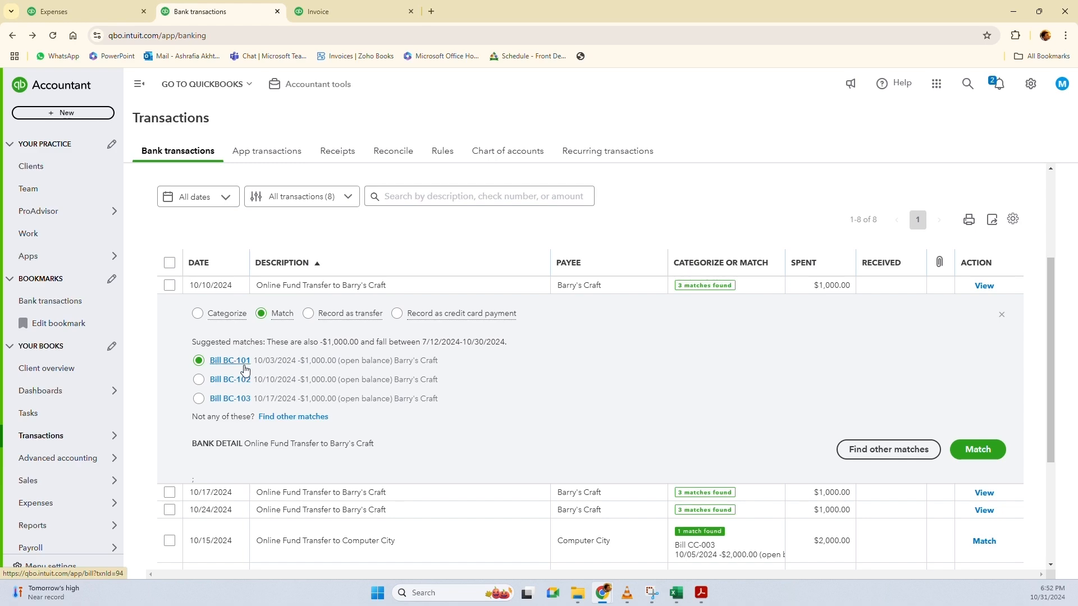
Check the BC-101 invoice PDF and bill, then match the 10/10 Barry's Craft transfer to BC-101
{"action": "left_click", "coordinate": [578, 593]}
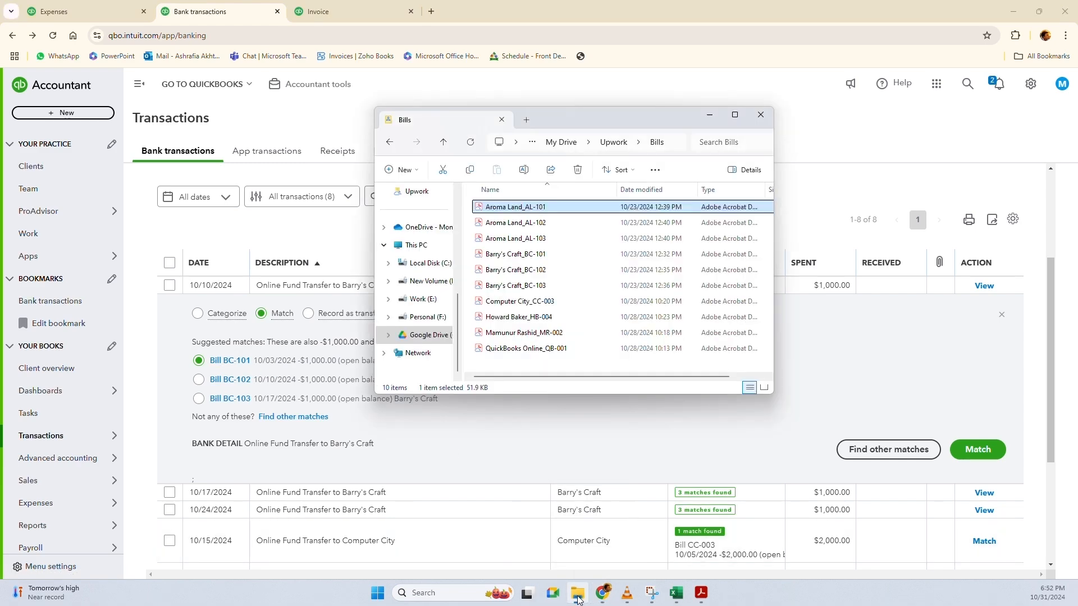
{"action": "double_click", "coordinate": [520, 259]}
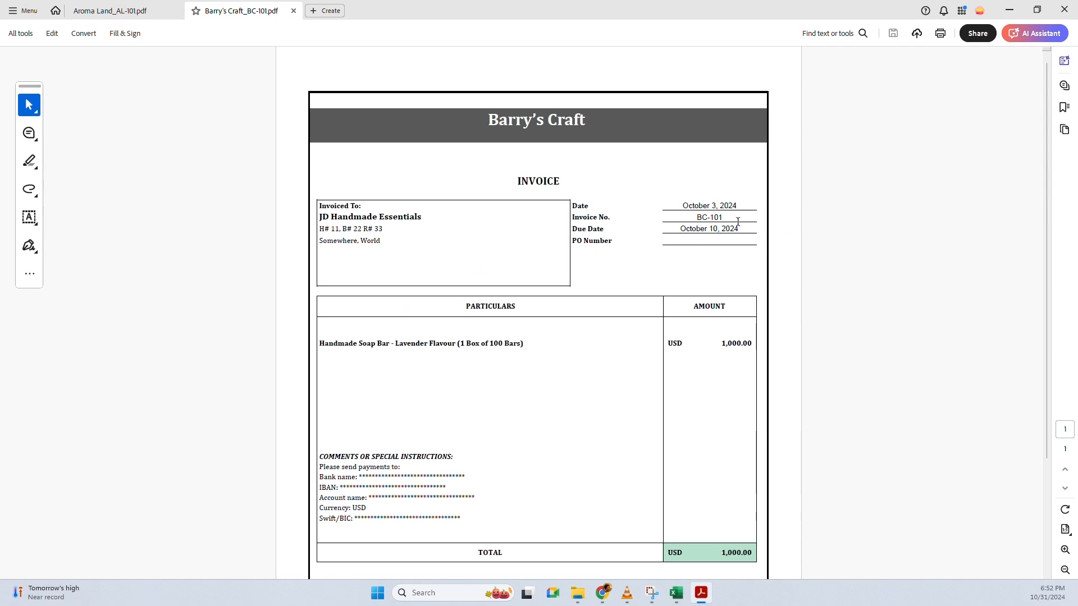
{"action": "left_click", "coordinate": [1009, 10]}
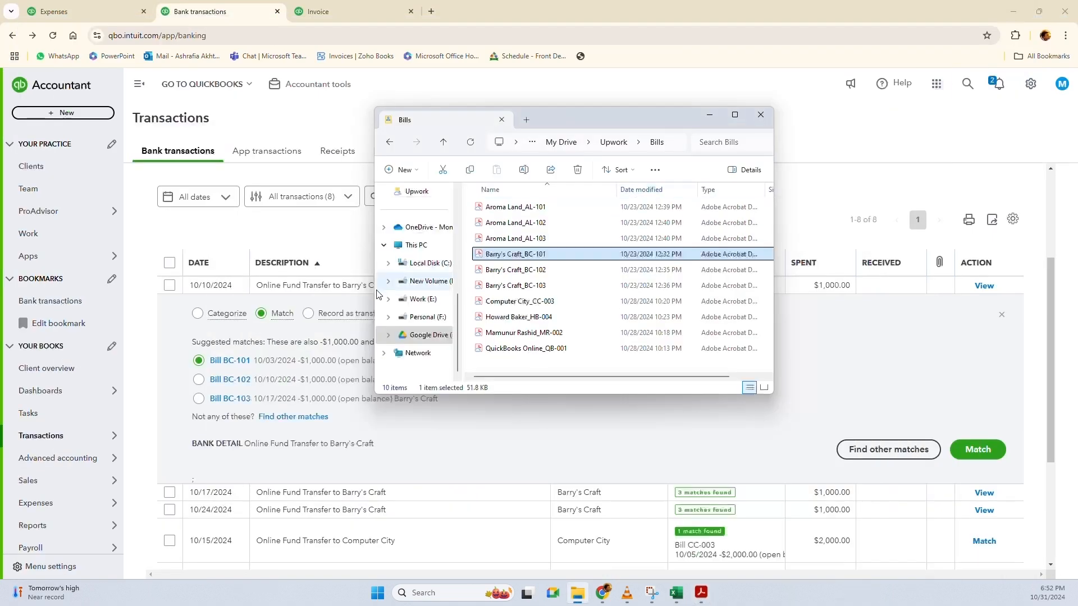
{"action": "left_click", "coordinate": [235, 366]}
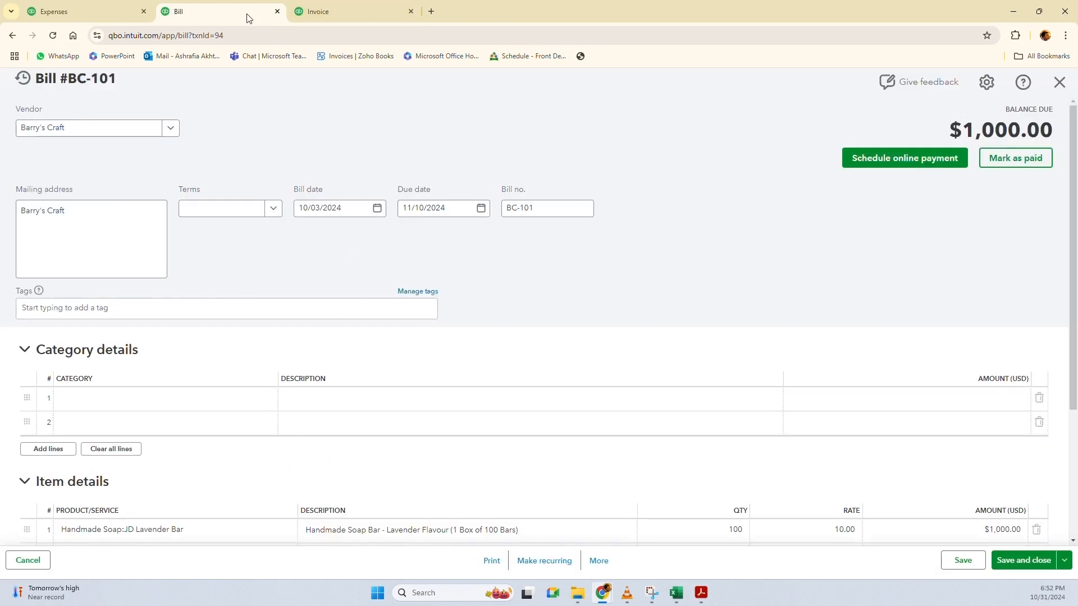
{"action": "left_click", "coordinate": [1059, 83]}
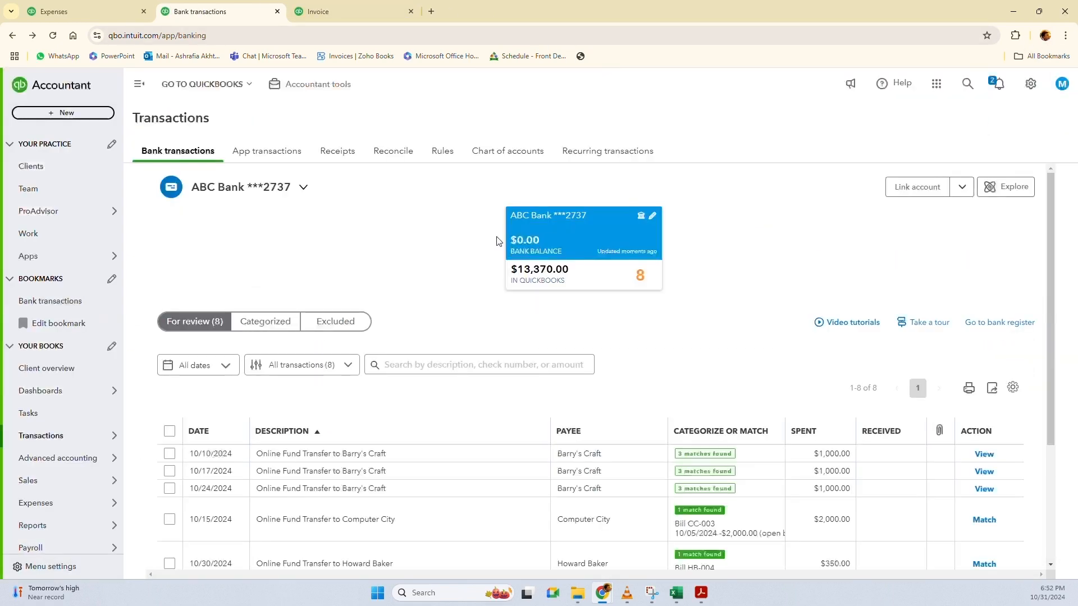
{"action": "left_click", "coordinate": [339, 452]}
{"action": "scroll", "coordinate": [331, 421], "scroll_direction": "down", "scroll_amount": 3}
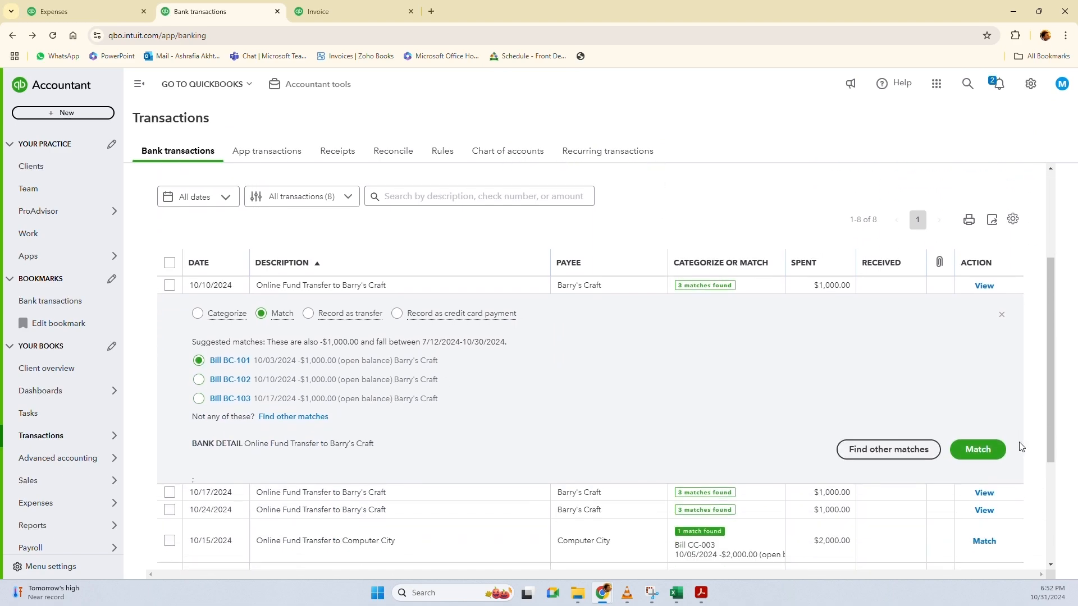
{"action": "left_click", "coordinate": [983, 451]}
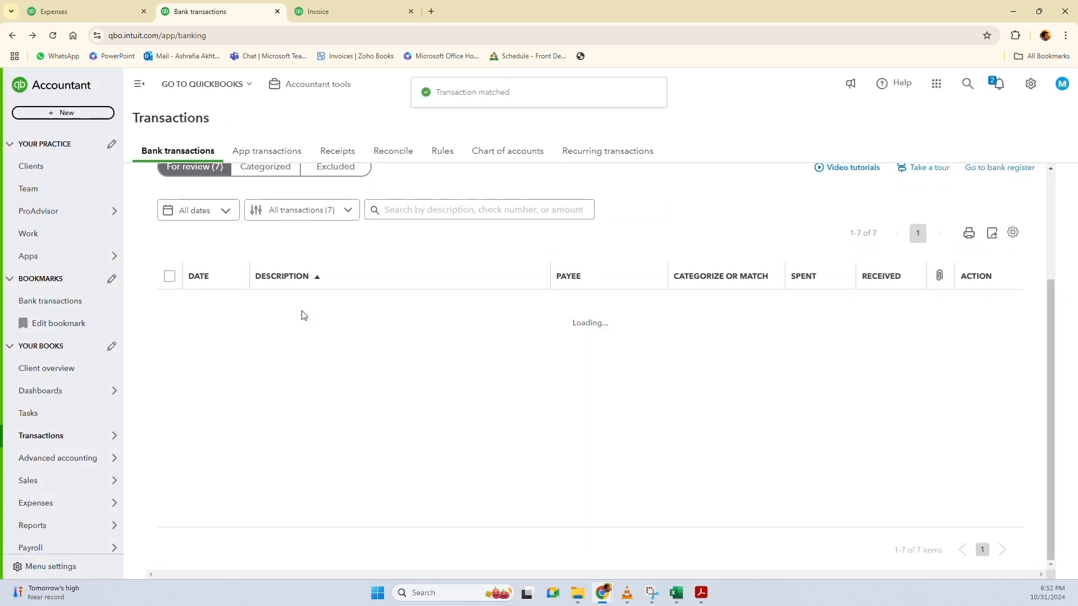
Match 10/17 Barry's Craft to BC-102, then verify BC-103 and match the 10/24 transfer to it
{"action": "left_click", "coordinate": [329, 304]}
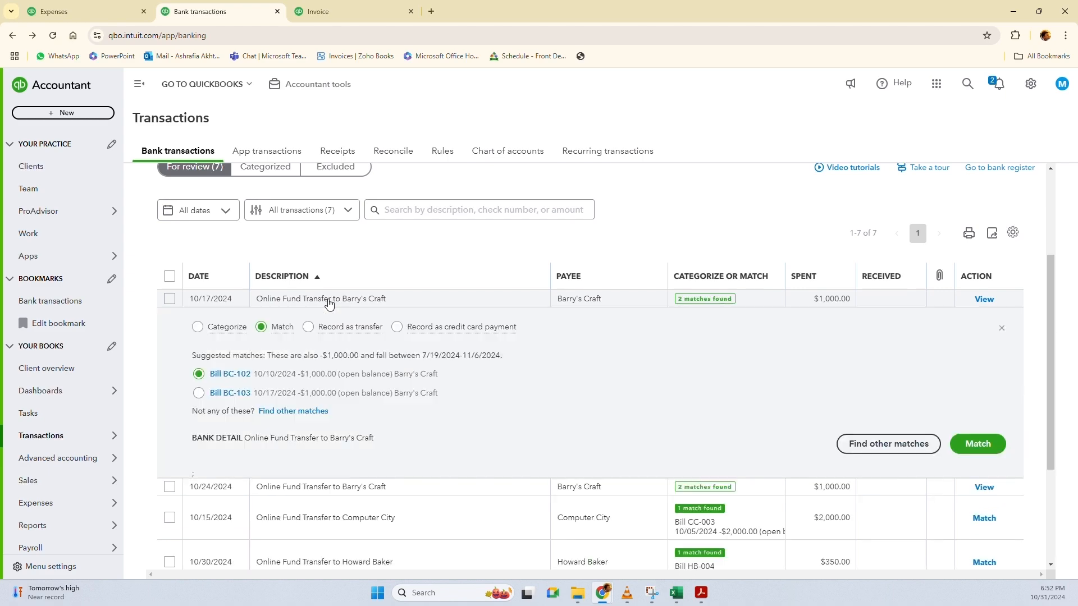
{"action": "left_click", "coordinate": [980, 446]}
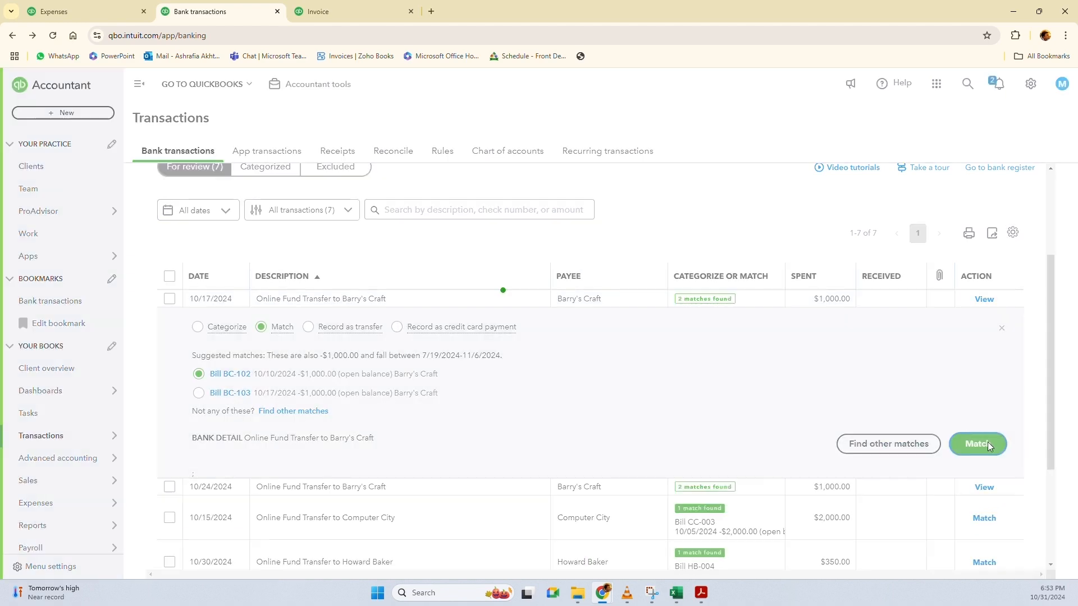
{"action": "left_click", "coordinate": [359, 313]}
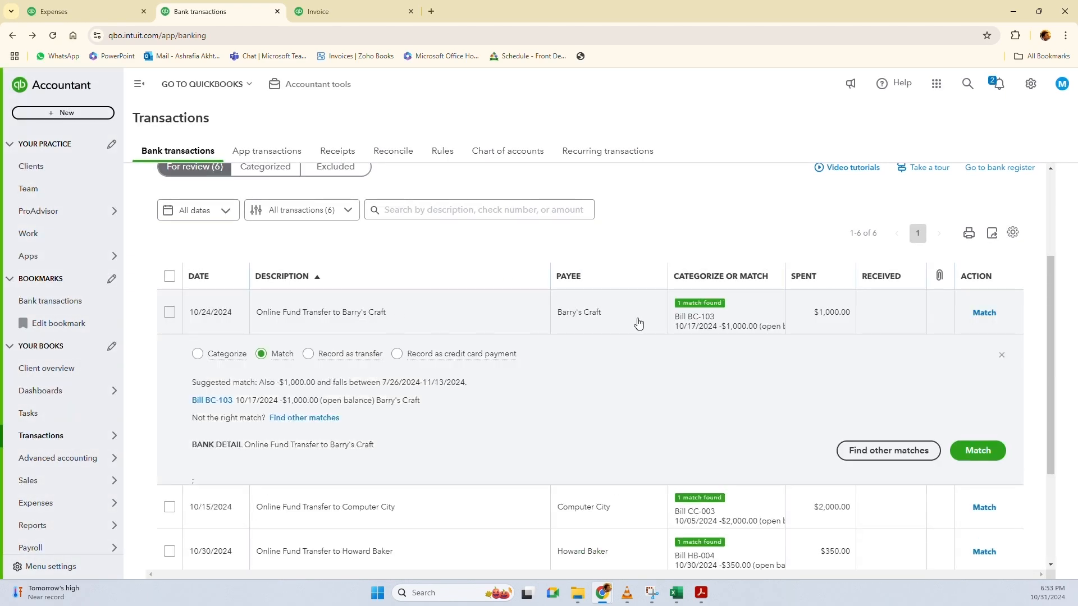
{"action": "left_click", "coordinate": [204, 401]}
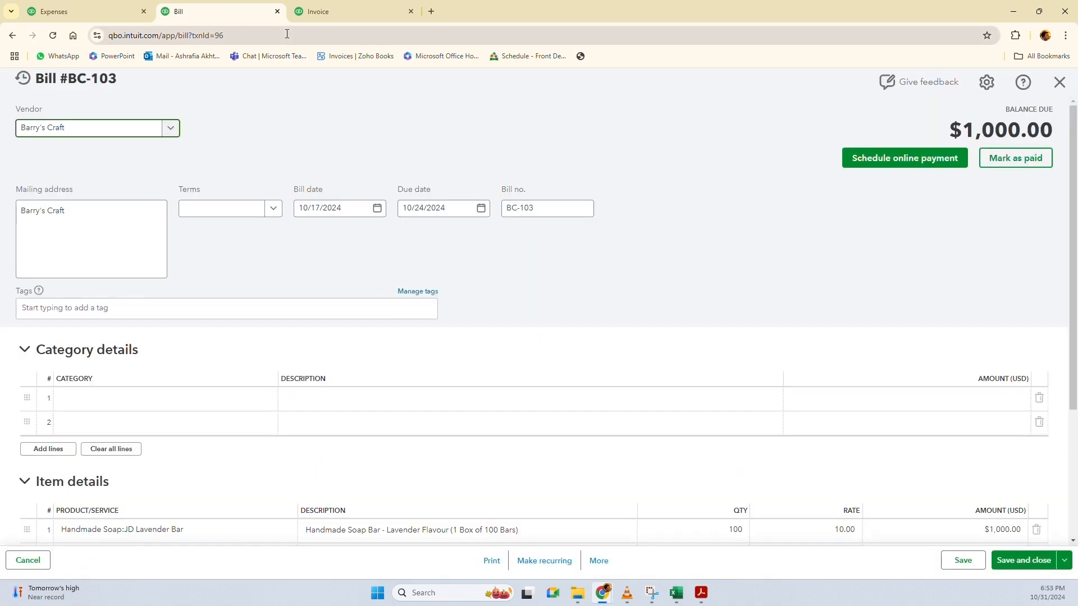
{"action": "left_click", "coordinate": [12, 35]}
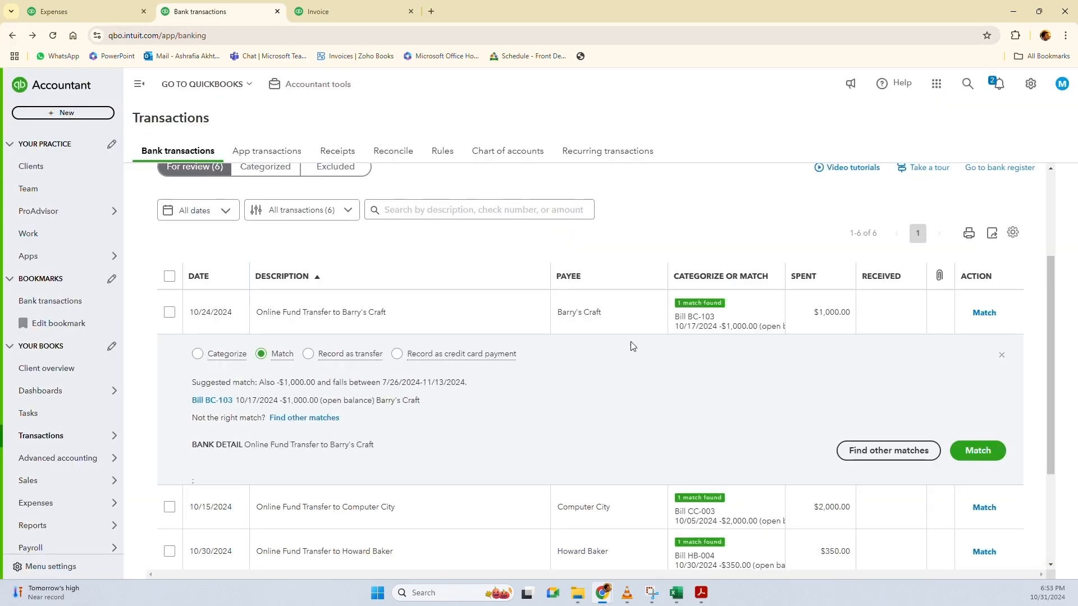
{"action": "left_click", "coordinate": [979, 450]}
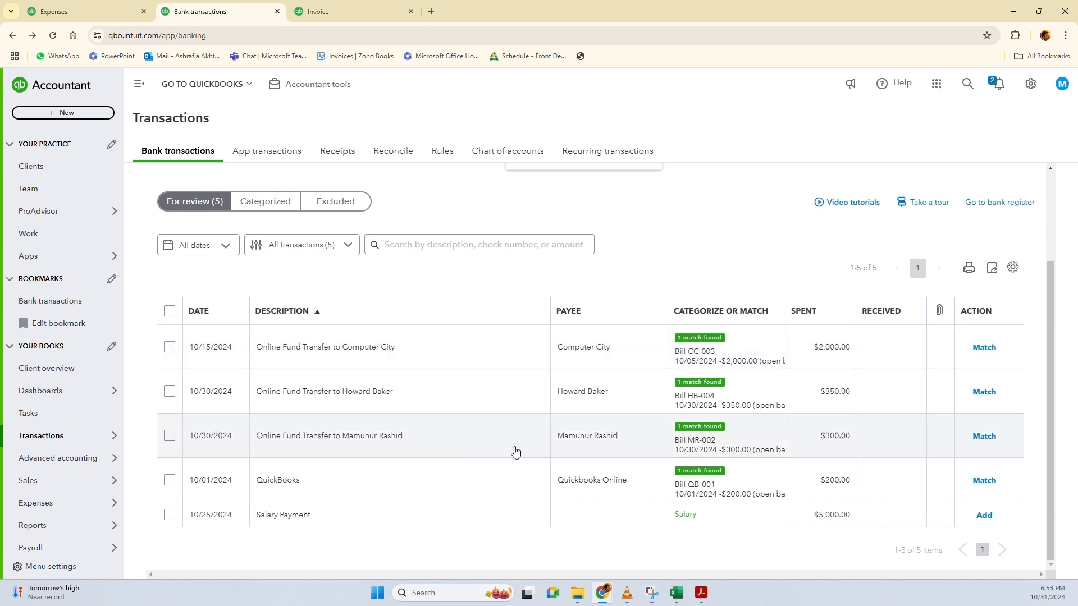
Check the Computer City CC-003 invoice PDF, then match the $2,000 Computer City transfer to bill CC-003
{"action": "left_click", "coordinate": [580, 598]}
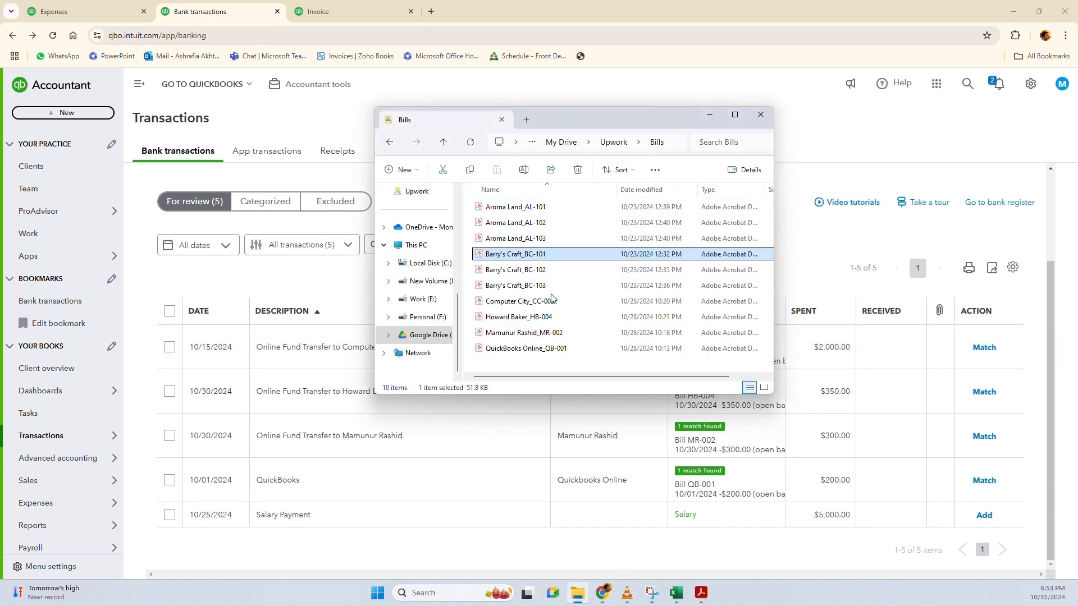
{"action": "left_click", "coordinate": [525, 303]}
{"action": "double_click", "coordinate": [524, 308]}
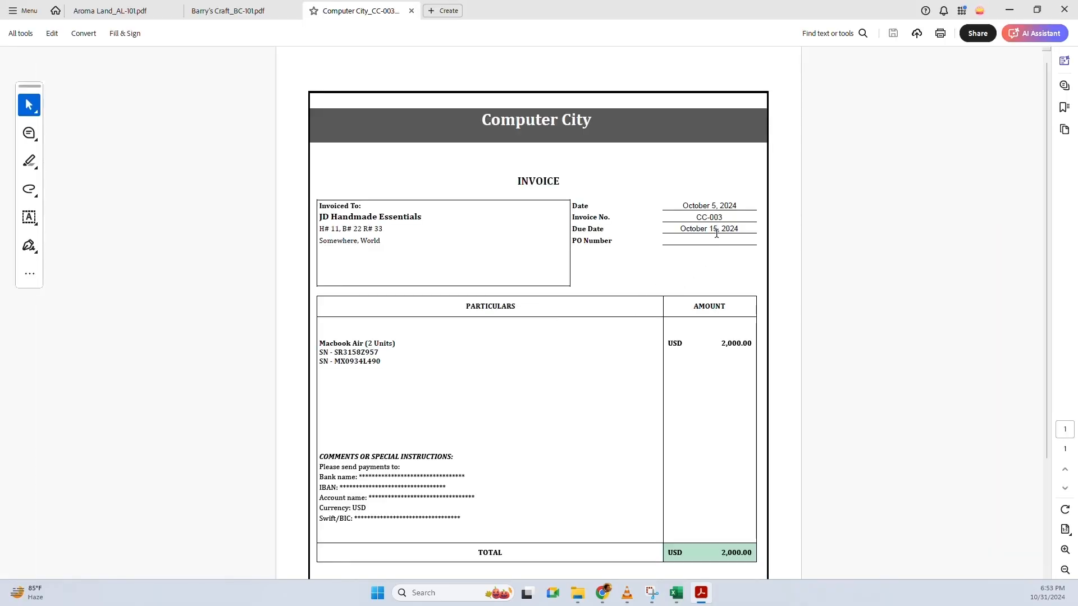
{"action": "left_click", "coordinate": [1010, 10]}
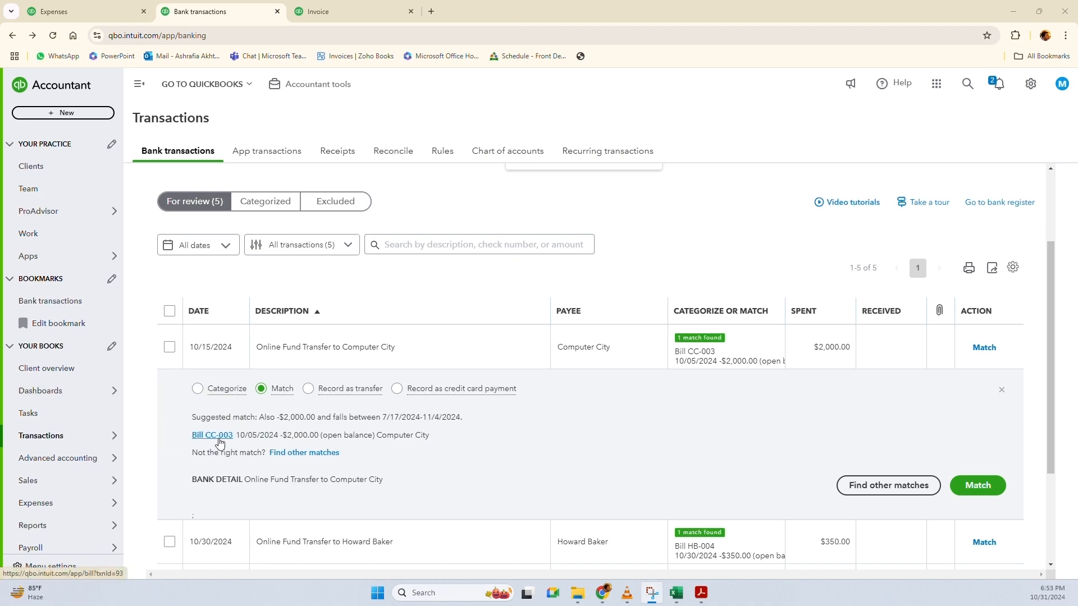
{"action": "left_click", "coordinate": [981, 487]}
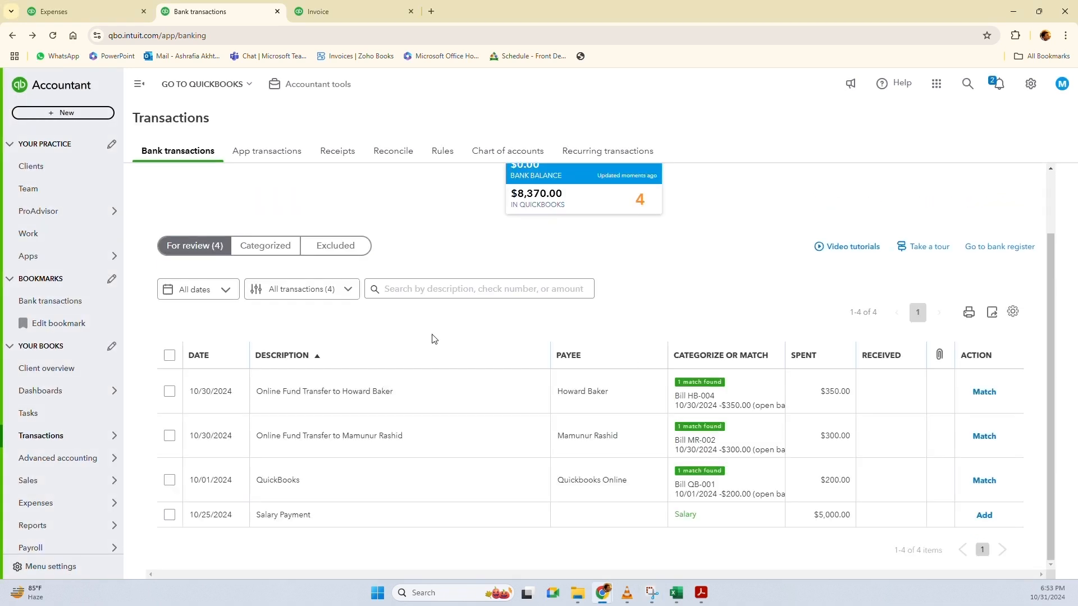
Check the HB-004 rent invoice PDF, then match the 10/30 $350 transfer to bill HB-004
{"action": "left_click", "coordinate": [367, 404]}
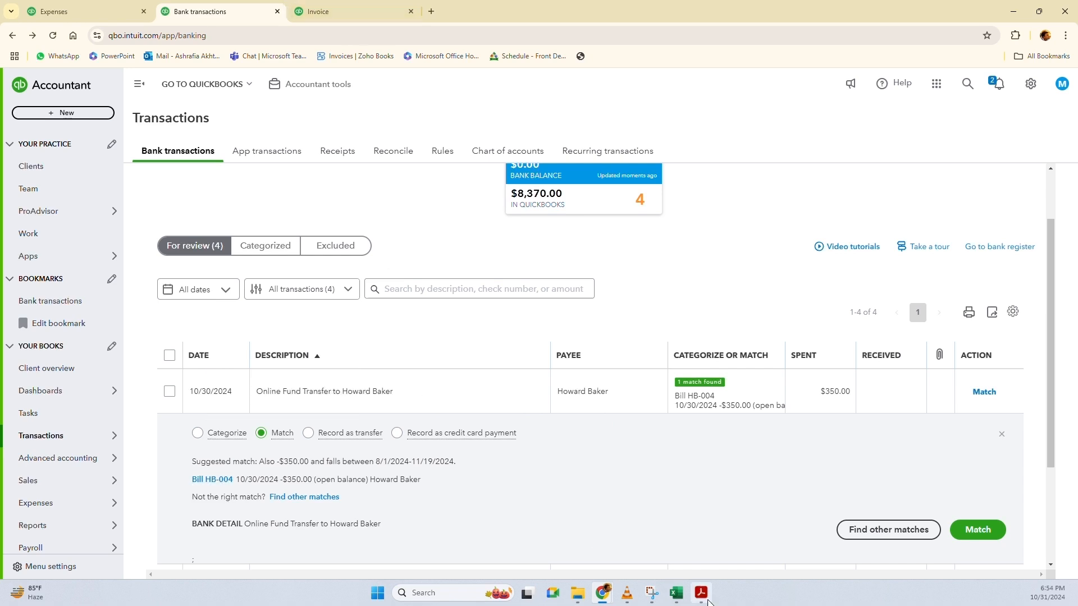
{"action": "mouse_move", "coordinate": [605, 596]}
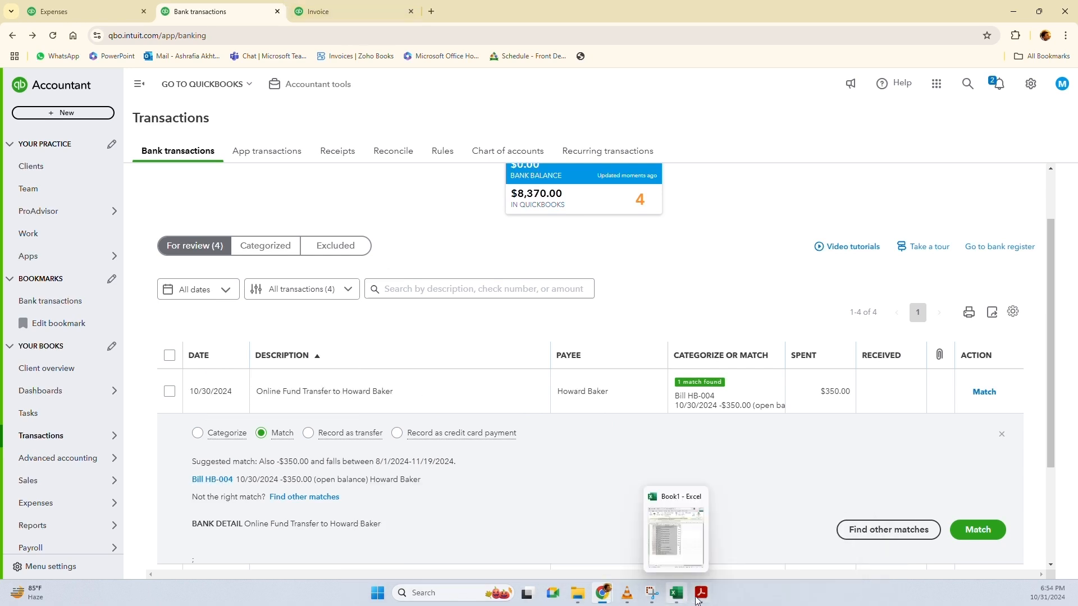
{"action": "left_click", "coordinate": [577, 597]}
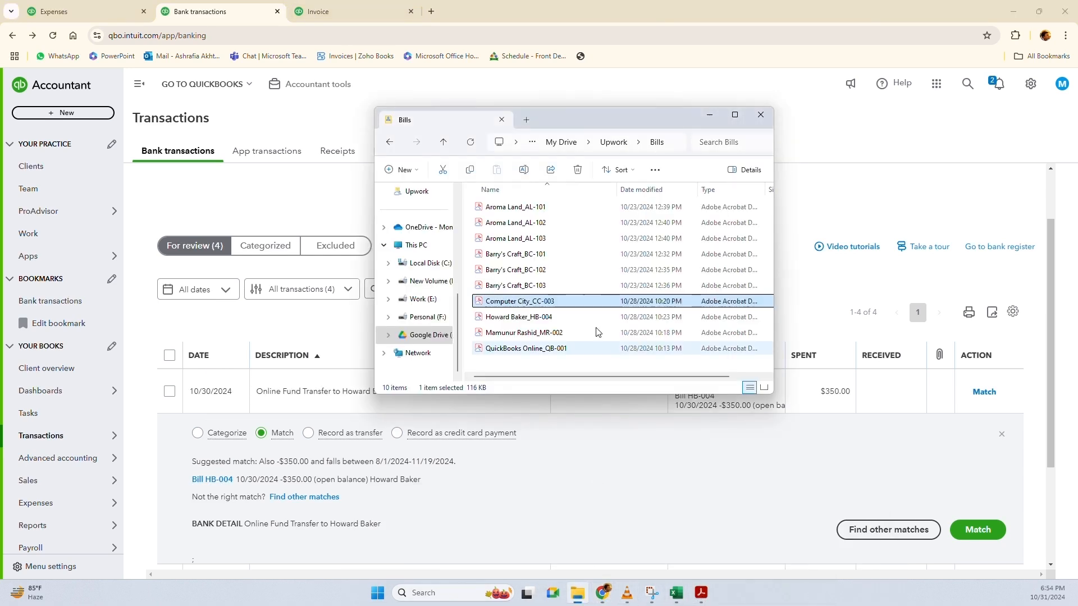
{"action": "double_click", "coordinate": [516, 317]}
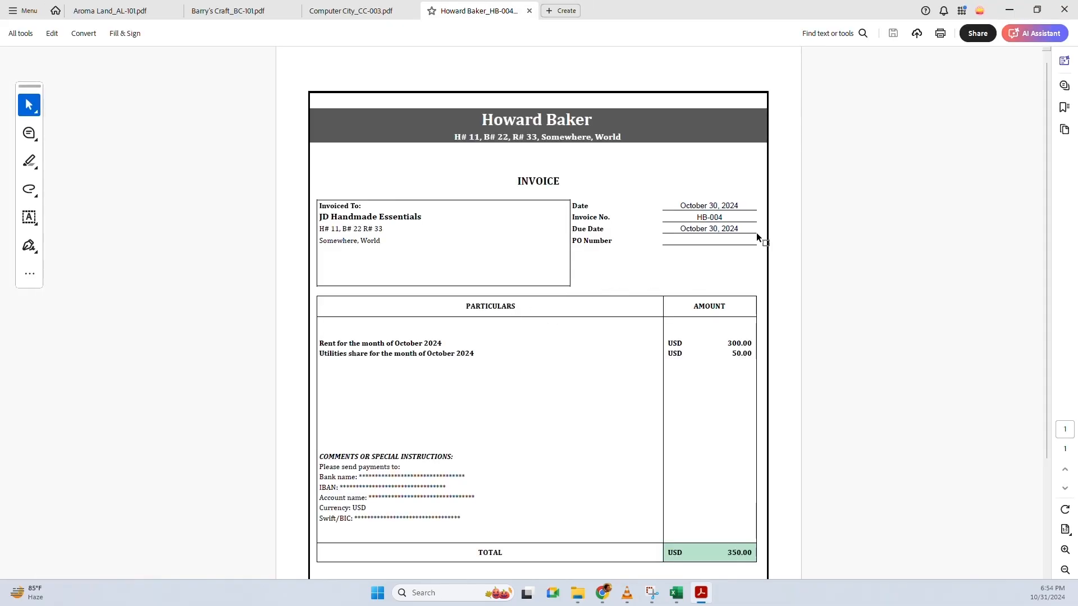
{"action": "scroll", "coordinate": [733, 493], "scroll_direction": "down", "scroll_amount": 1}
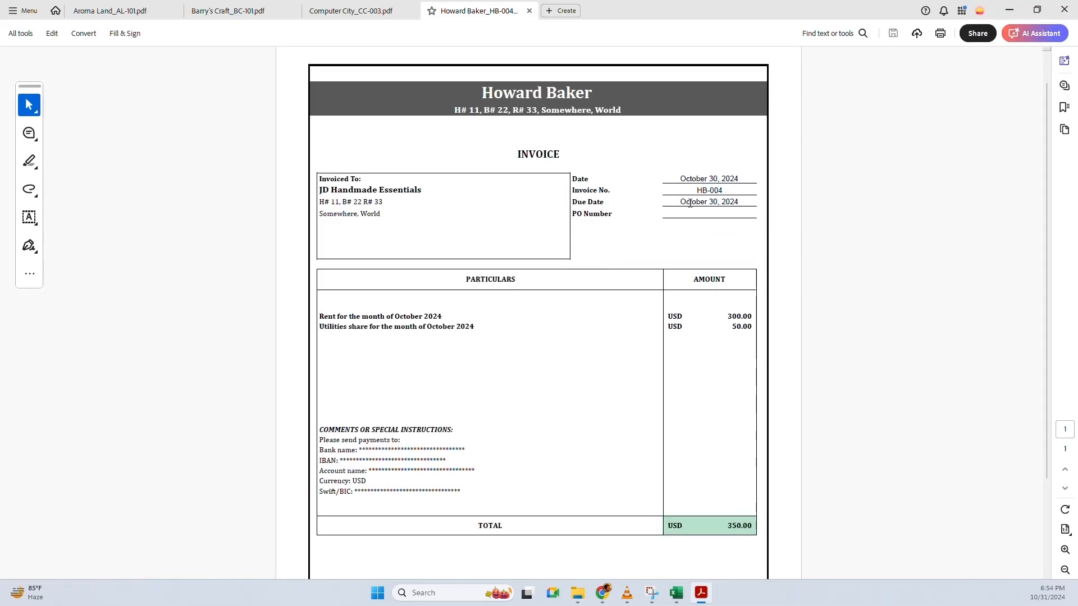
{"action": "left_click", "coordinate": [1009, 10]}
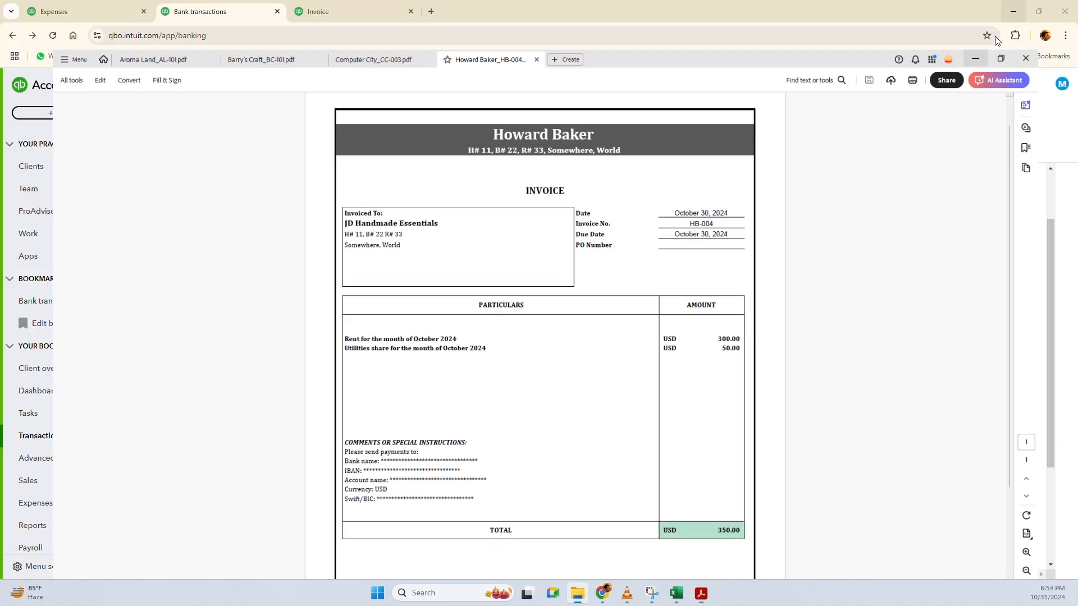
{"action": "left_click", "coordinate": [510, 522]}
{"action": "scroll", "coordinate": [433, 520], "scroll_direction": "down", "scroll_amount": 2}
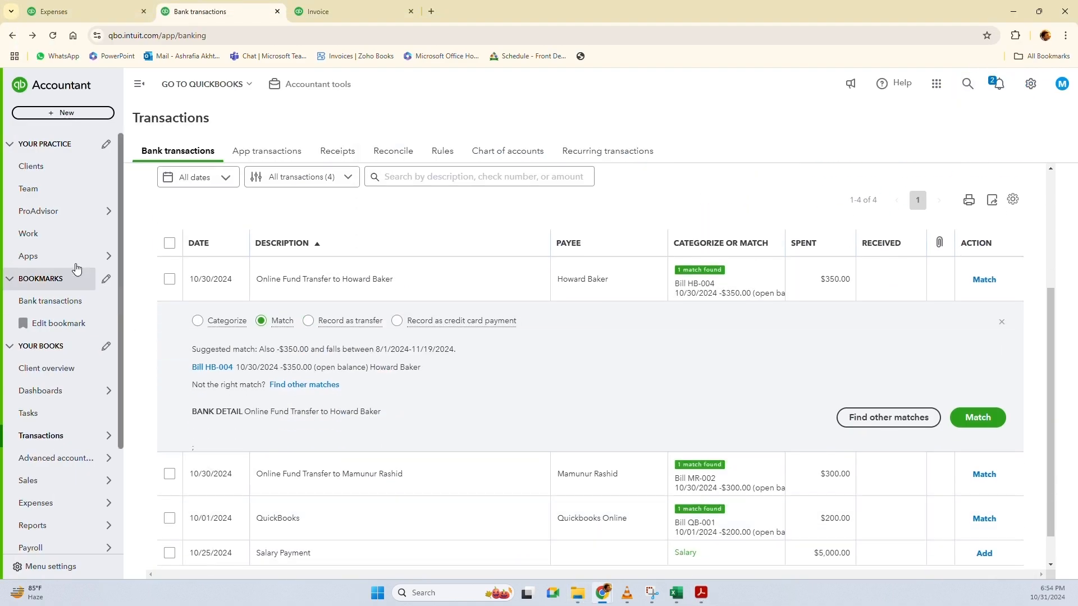
{"action": "left_click", "coordinate": [977, 418]}
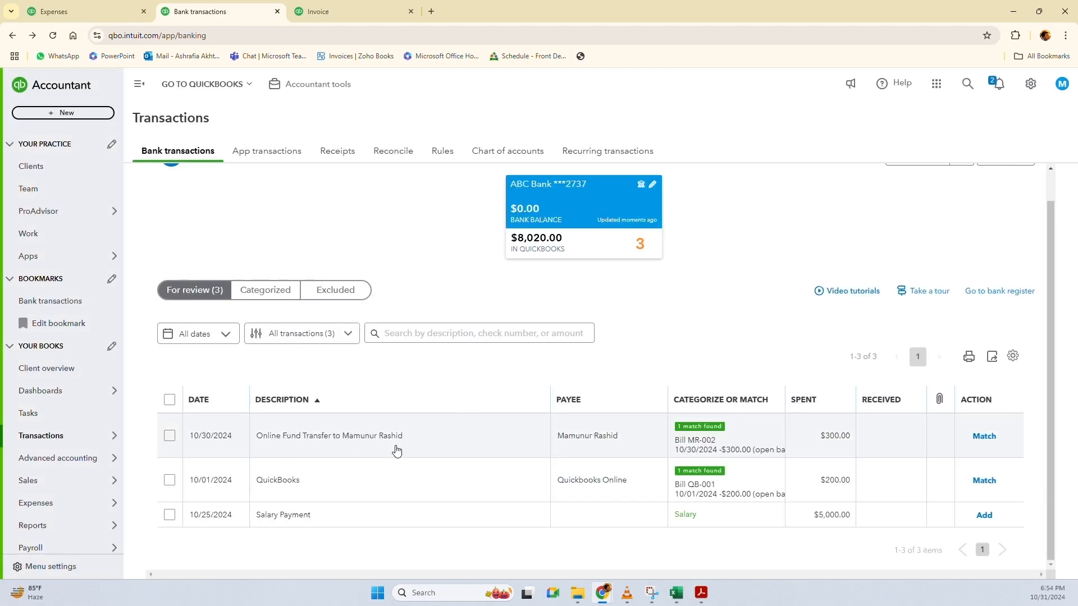
Review bill MR-002 in a new tab, then match the 10/30 $300 transfer to it
{"action": "left_click", "coordinate": [367, 442]}
{"action": "right_click", "coordinate": [216, 413]}
{"action": "left_click", "coordinate": [274, 236]}
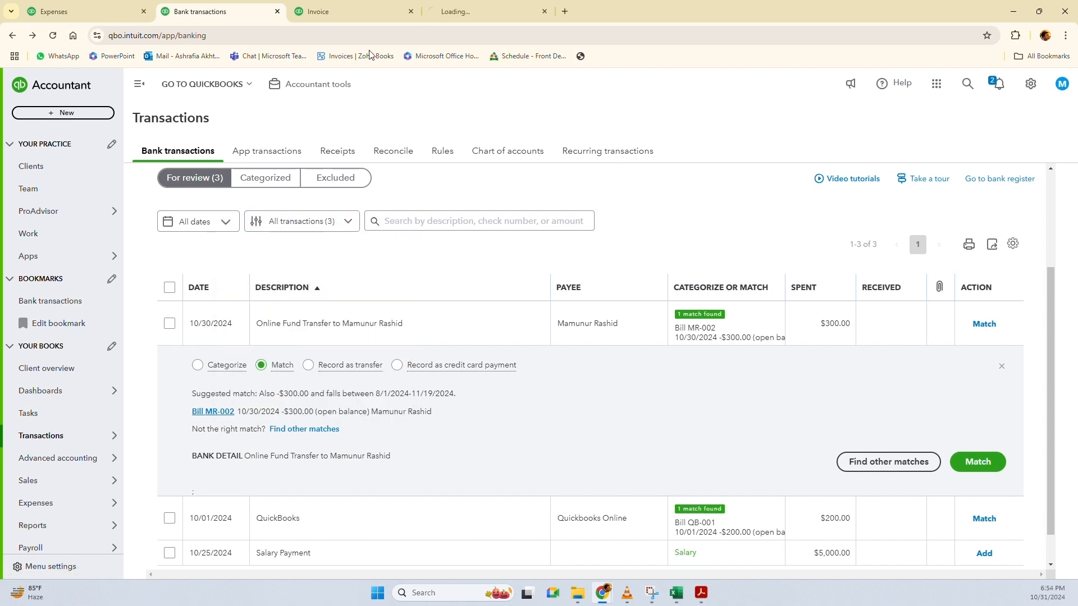
{"action": "left_click", "coordinate": [328, 13]}
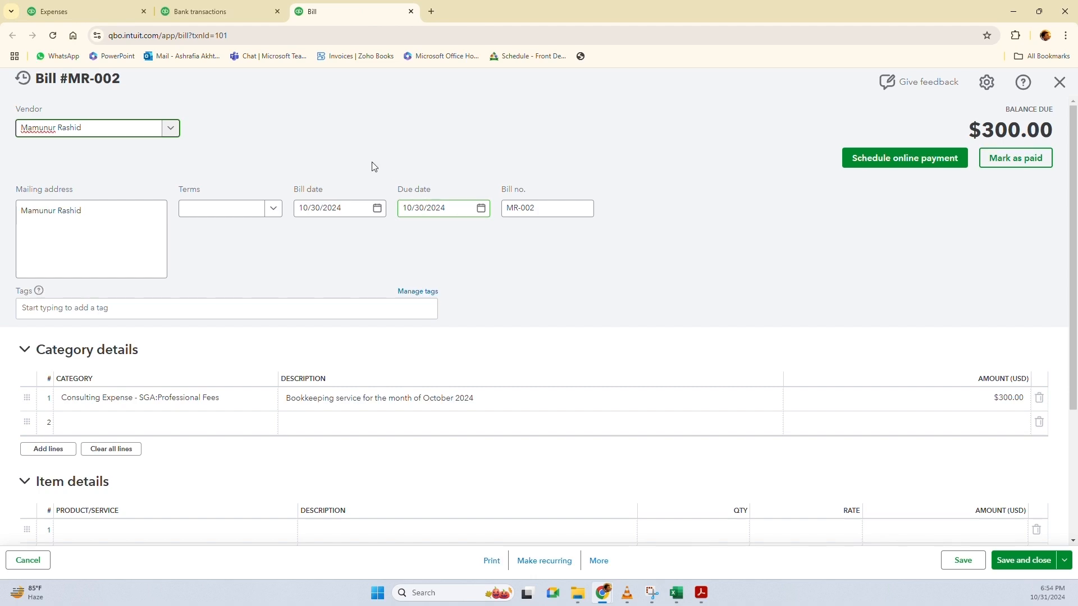
{"action": "left_click", "coordinate": [411, 11]}
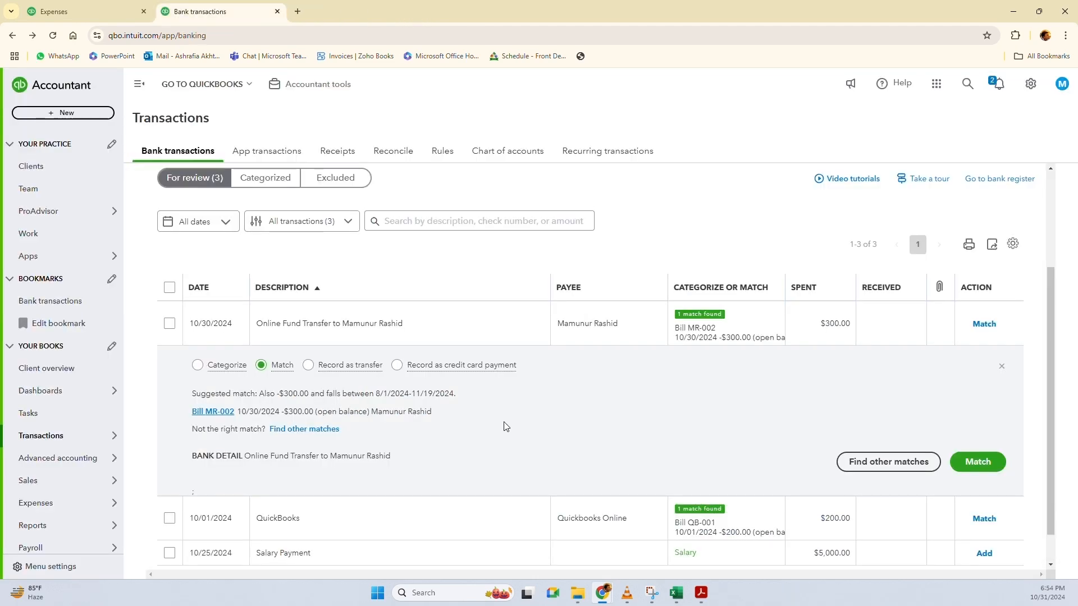
{"action": "left_click", "coordinate": [977, 462]}
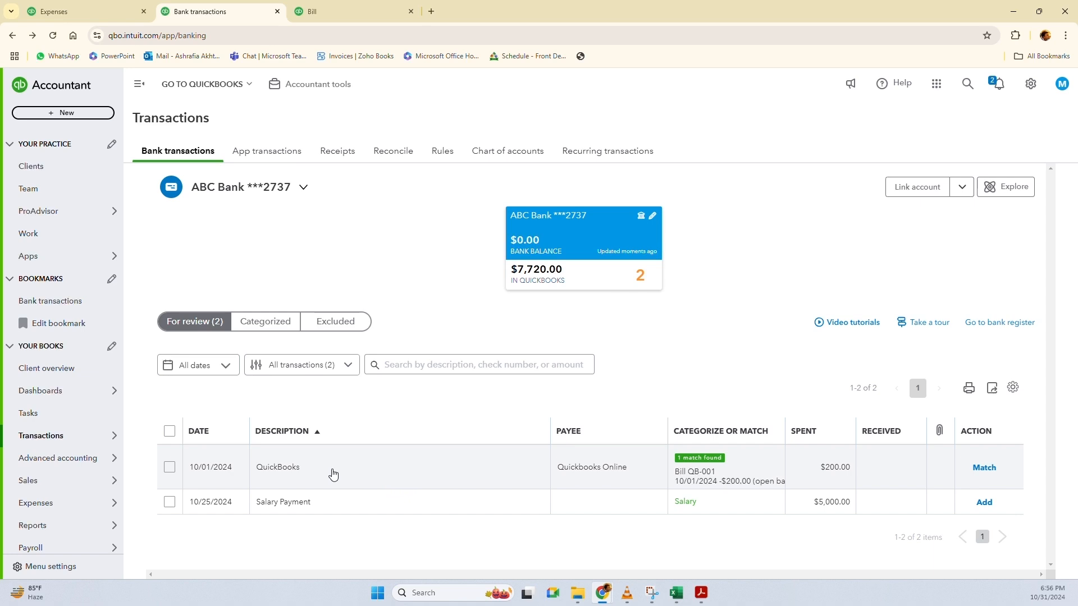
{"action": "left_click", "coordinate": [333, 475]}
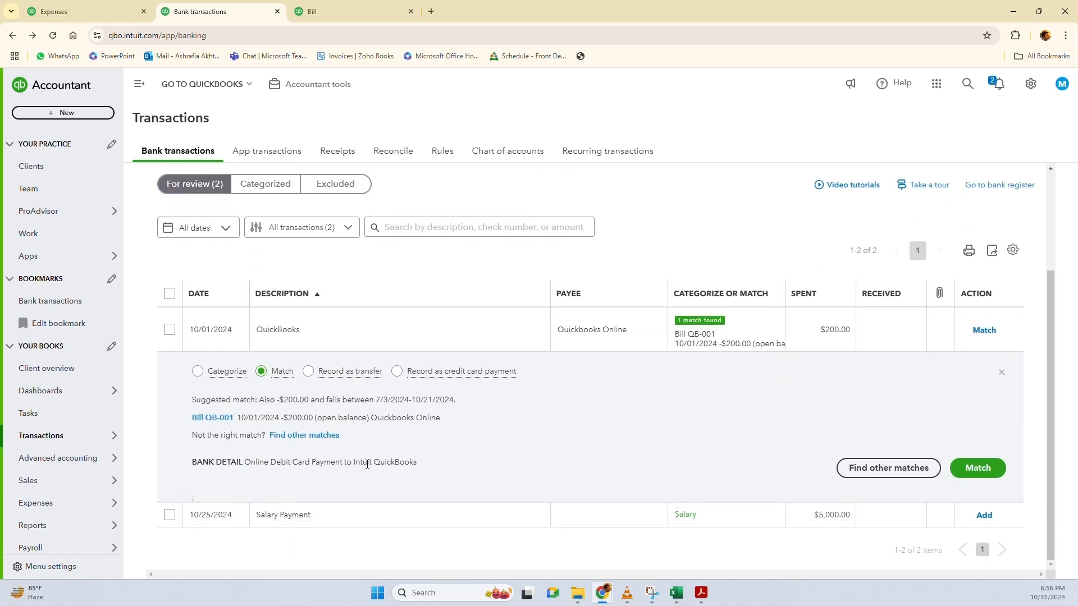
Review bill QB-001 in a new tab, then match the 10/01 $200 QuickBooks charge to it
{"action": "right_click", "coordinate": [218, 425]}
{"action": "left_click", "coordinate": [314, 241]}
{"action": "left_click", "coordinate": [411, 13]}
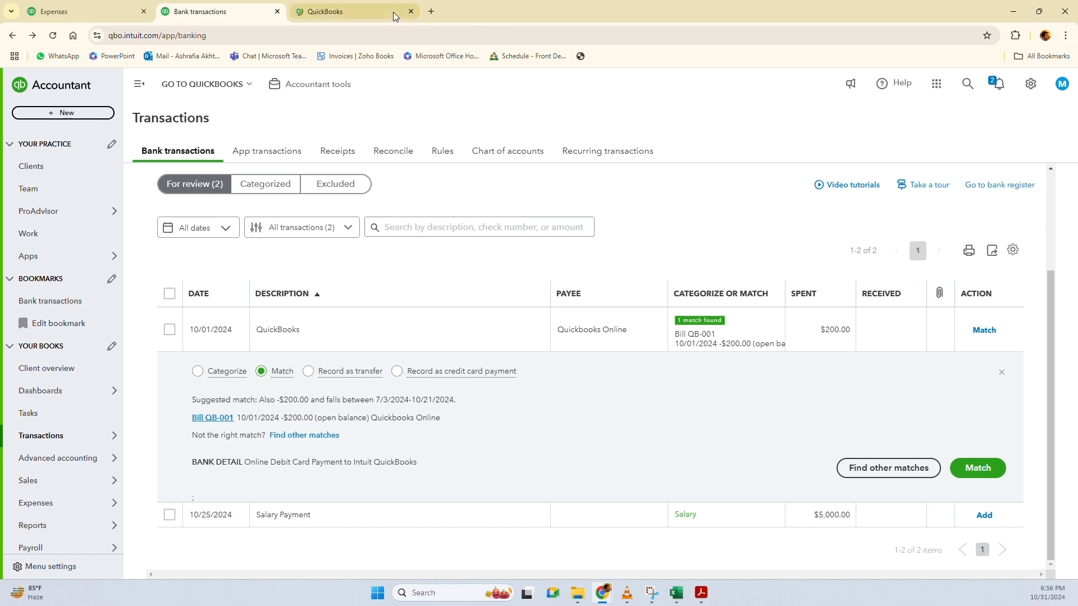
{"action": "left_click", "coordinate": [365, 16]}
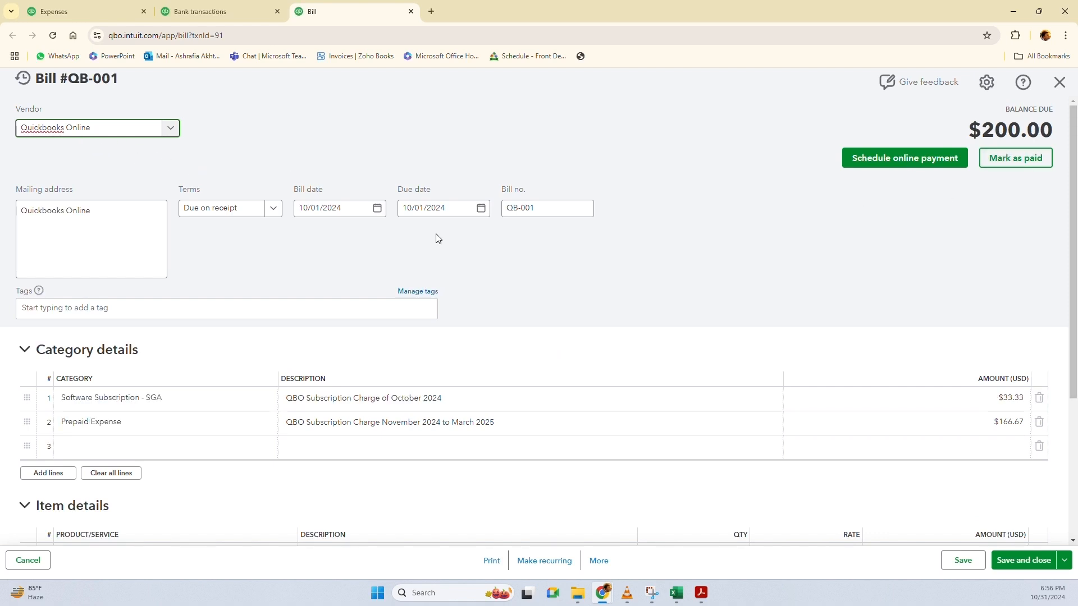
{"action": "left_click", "coordinate": [190, 16]}
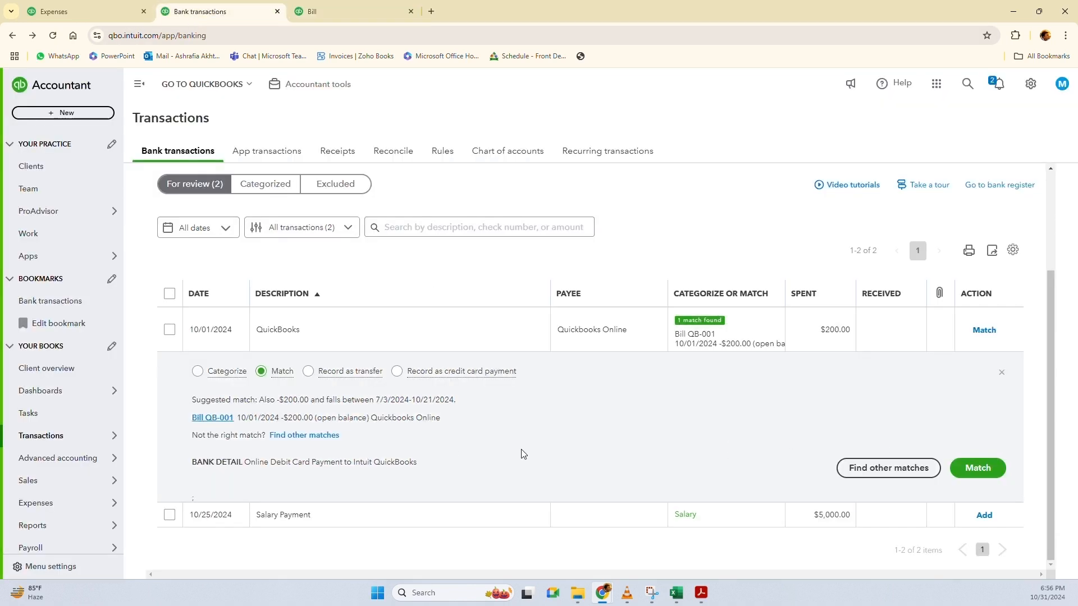
{"action": "left_click", "coordinate": [980, 471]}
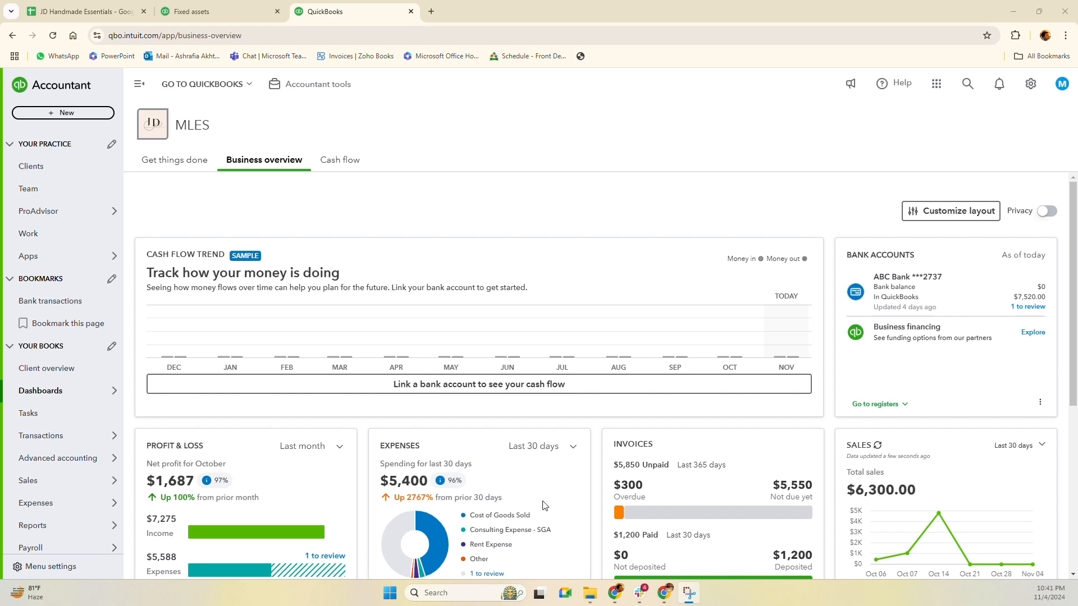
Start a new journal entry dated 10/25/2024 with journal number 1
{"action": "left_click", "coordinate": [63, 113]}
{"action": "left_click", "coordinate": [327, 236]}
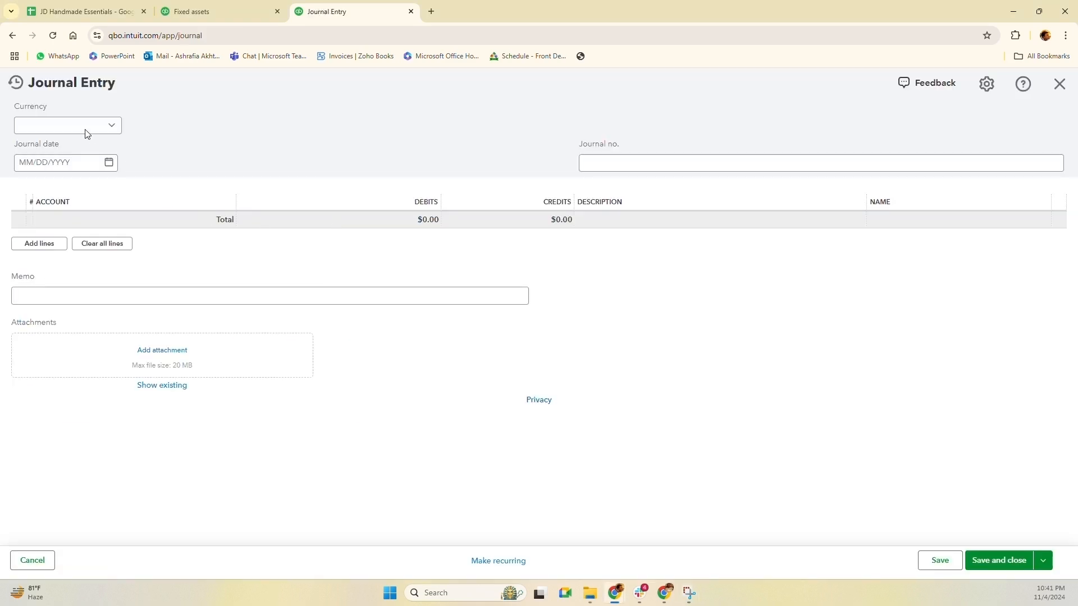
{"action": "left_click", "coordinate": [109, 162]}
{"action": "left_click", "coordinate": [30, 195]}
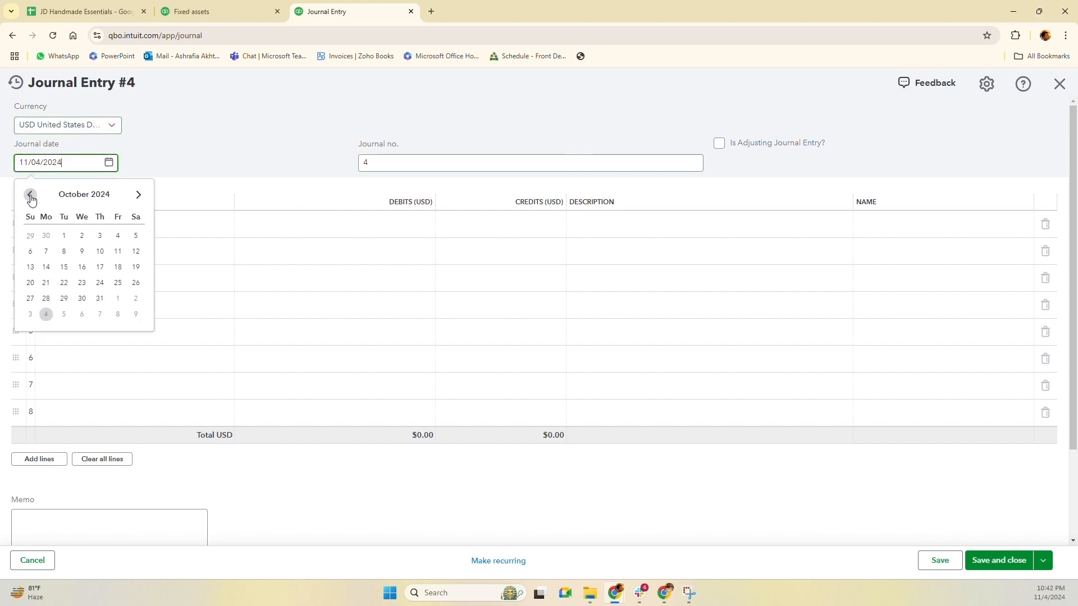
{"action": "left_click", "coordinate": [118, 283]}
{"action": "left_click", "coordinate": [404, 163]}
{"action": "key", "text": "BackSpace"}
{"action": "type", "text": "1"}
{"action": "left_click", "coordinate": [271, 136]}
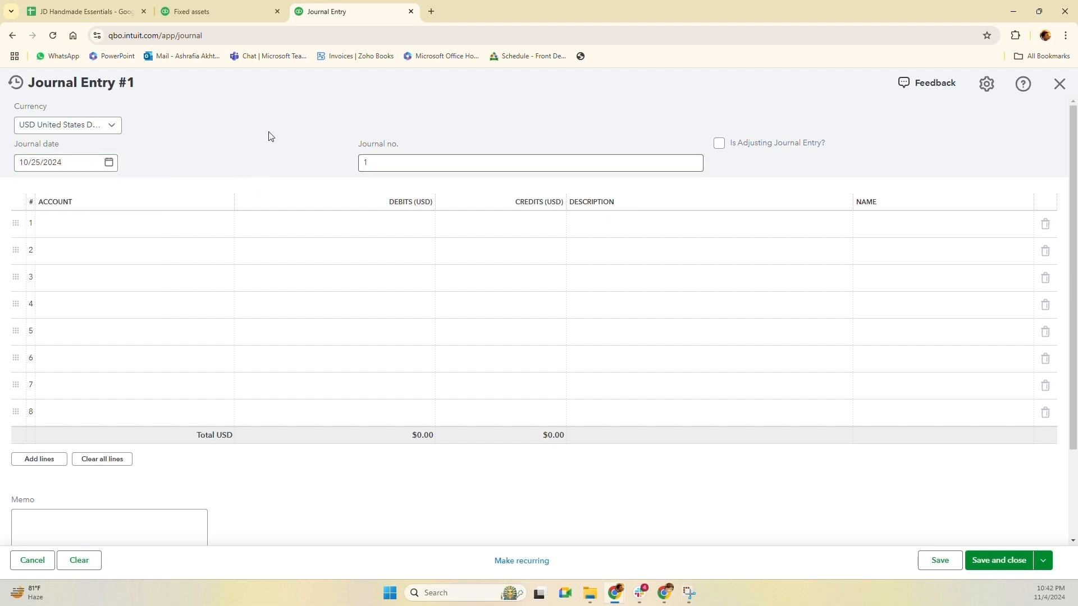
Add line 1: Salary debit 2,500, with the first employee's salary description and name
{"action": "left_click", "coordinate": [92, 233]}
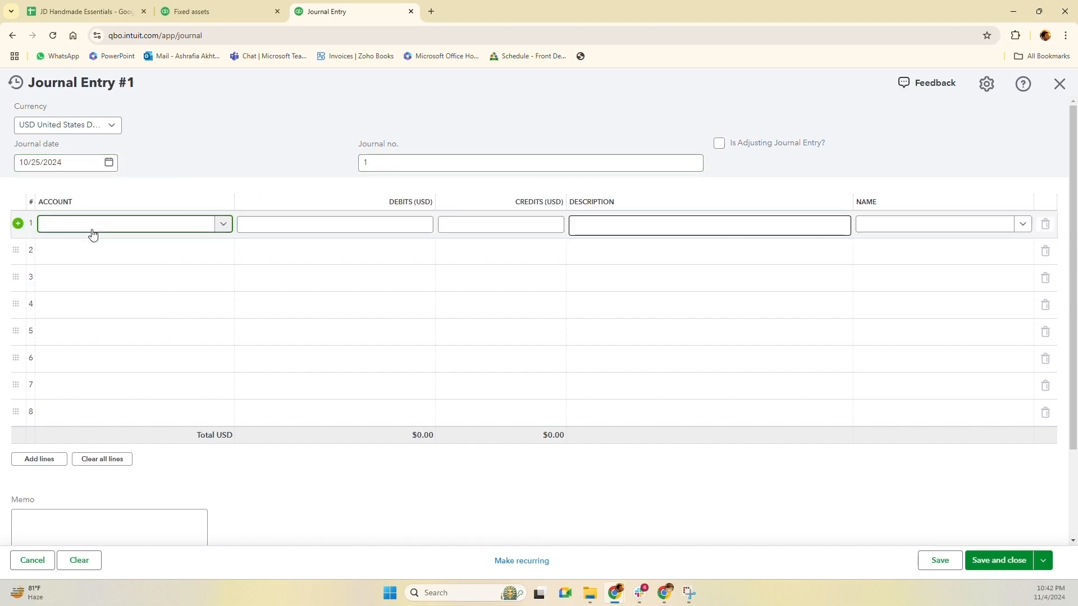
{"action": "type", "text": "salary"}
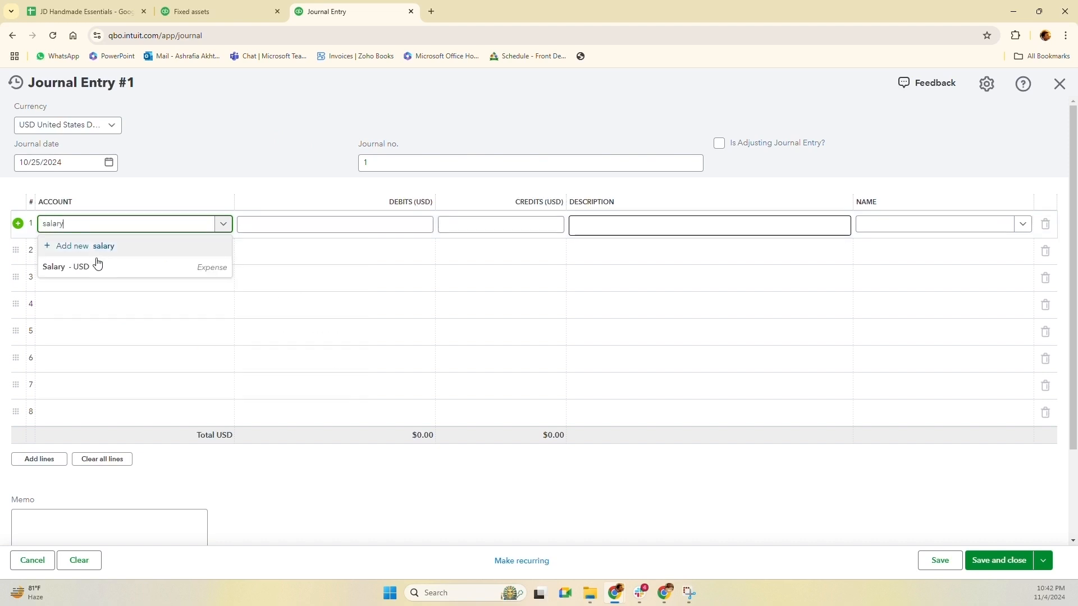
{"action": "left_click", "coordinate": [103, 264]}
{"action": "left_click", "coordinate": [335, 232]}
{"action": "type", "text": "2500"}
{"action": "key", "text": "Tab"}
{"action": "left_click", "coordinate": [650, 227]}
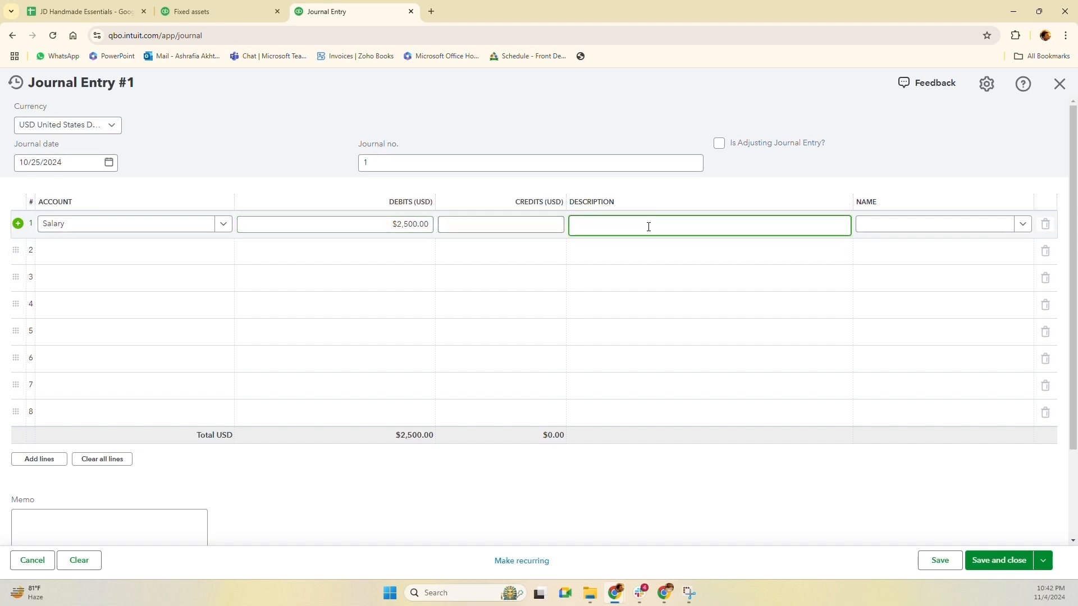
{"action": "type", "text": "Salary of Janet Baker"}
{"action": "key", "text": "Tab"}
{"action": "type", "text": "ja"}
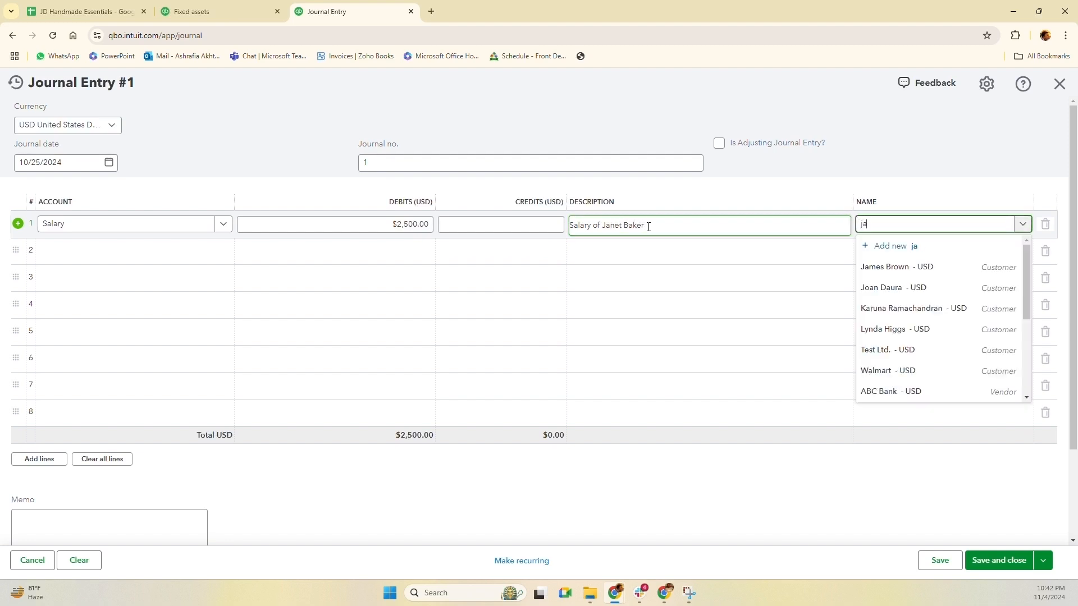
{"action": "type", "text": "n"}
{"action": "left_click", "coordinate": [878, 269]}
Add line 2: Salary debit 2,500, with the second employee's salary description and name
{"action": "left_click", "coordinate": [108, 260]}
{"action": "type", "text": "salary"}
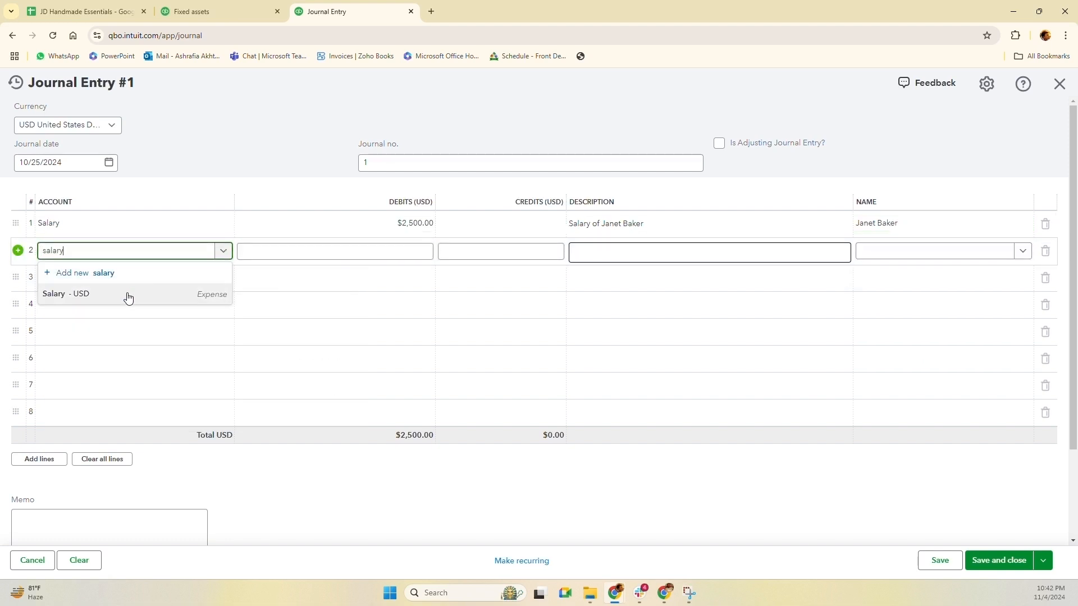
{"action": "left_click", "coordinate": [128, 294]}
{"action": "left_click", "coordinate": [413, 257]}
{"action": "type", "text": "2500"}
{"action": "key", "text": "Tab"}
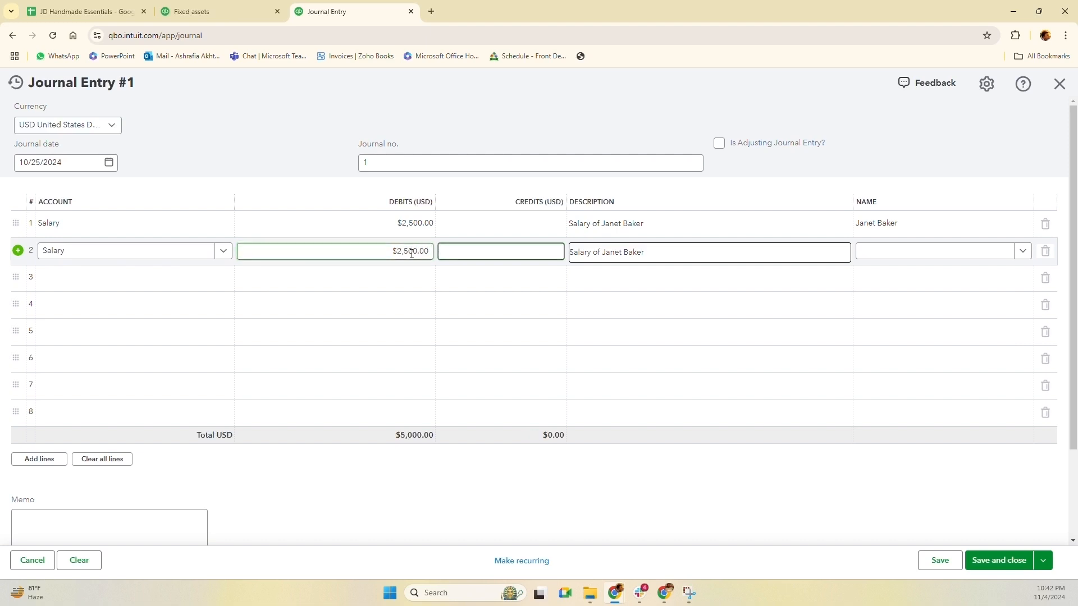
{"action": "left_click_drag", "start_coordinate": [605, 250], "coordinate": [797, 243]}
{"action": "key", "text": "ctrl+a"}
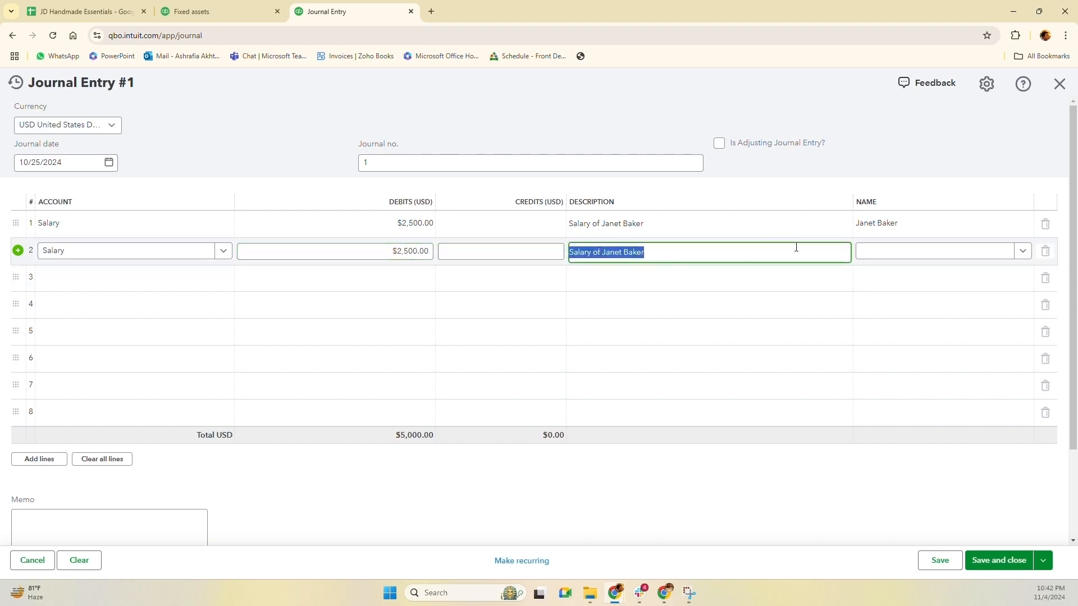
{"action": "key", "text": "BackSpace"}
{"action": "type", "text": "Salary of David Hudso"}
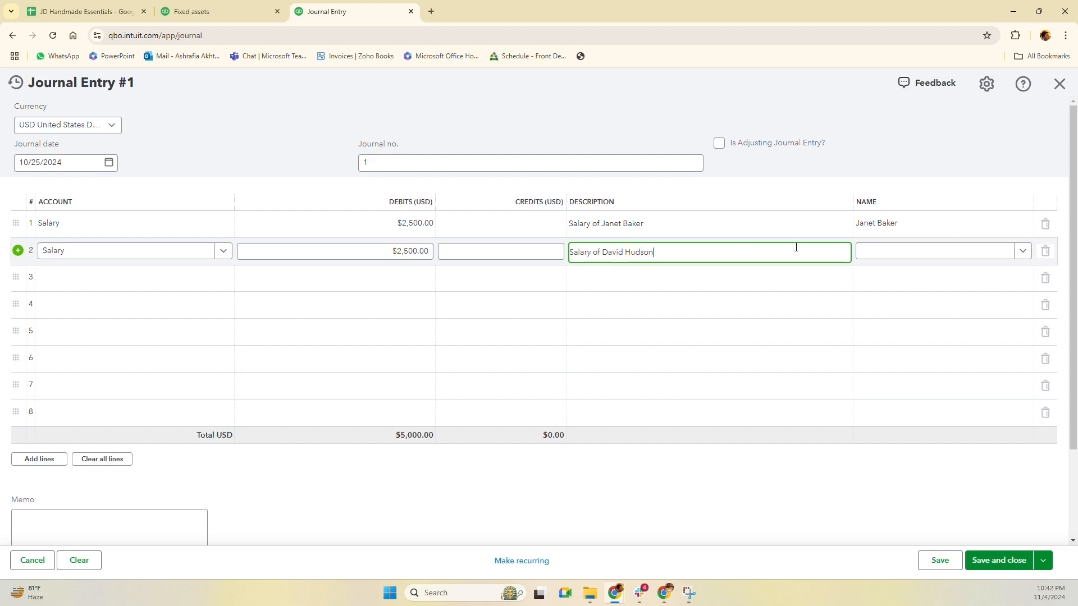
{"action": "key", "text": "Tab"}
{"action": "type", "text": "da"}
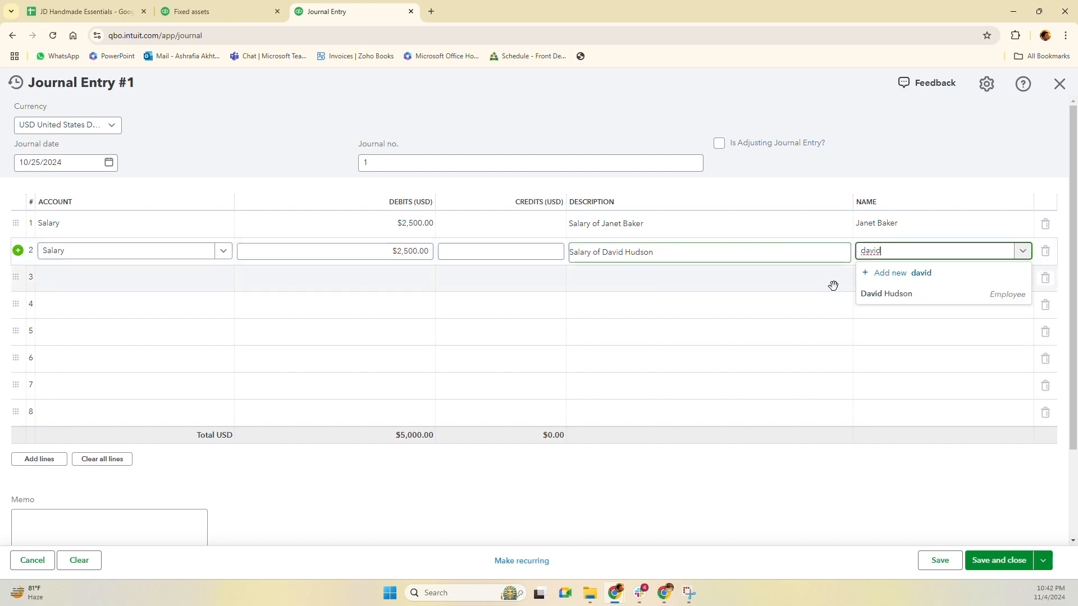
{"action": "left_click", "coordinate": [886, 299]}
Add line 3: Accrued Payroll Liability credit, described 'Salary Expense for the month of Oct'24'
{"action": "left_click", "coordinate": [121, 291]}
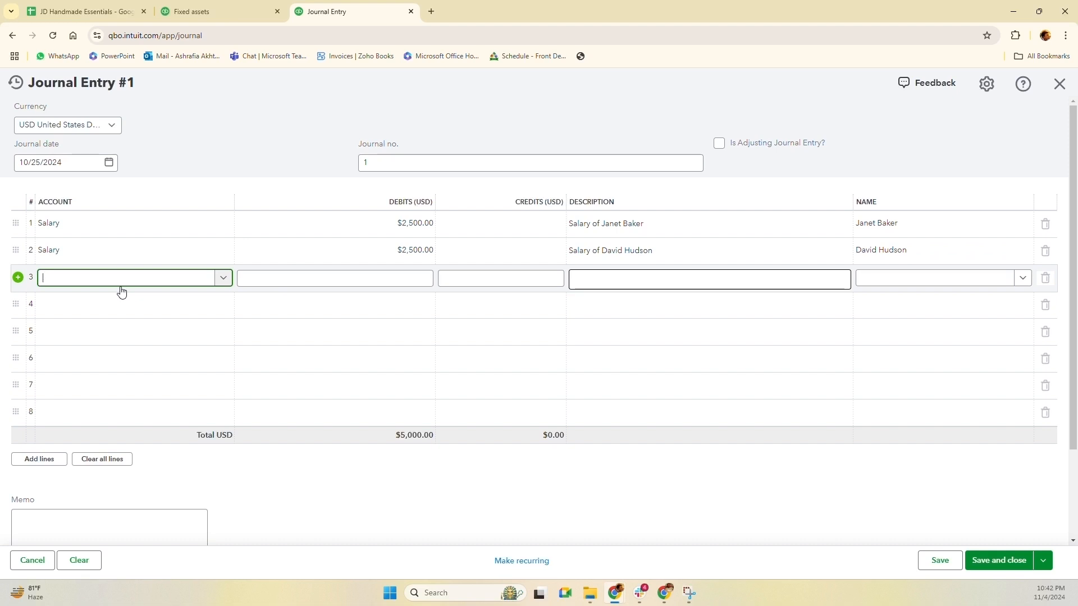
{"action": "type", "text": "acc"}
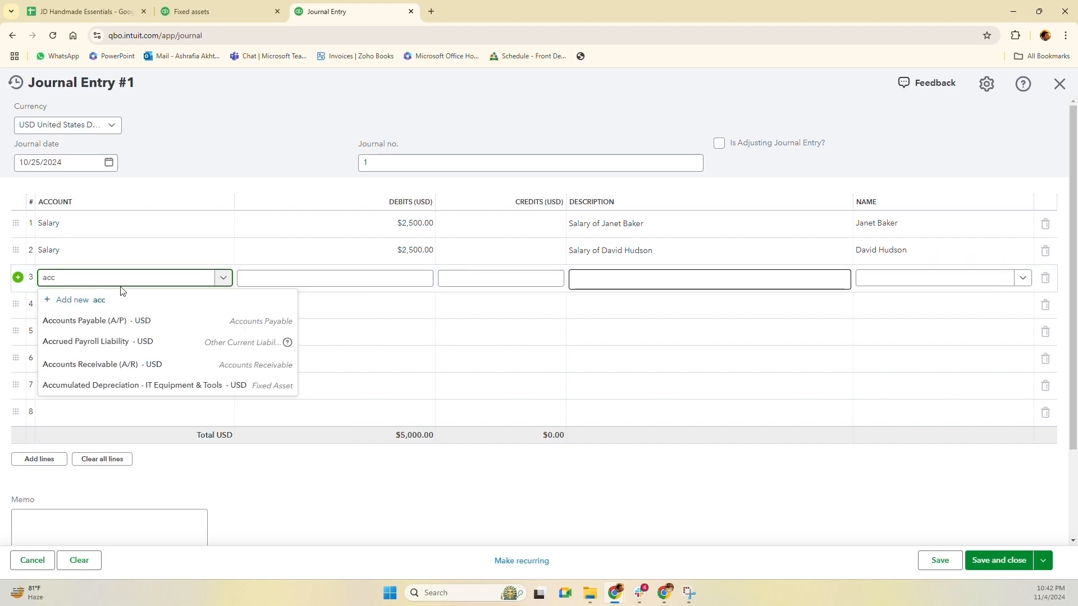
{"action": "left_click", "coordinate": [127, 343]}
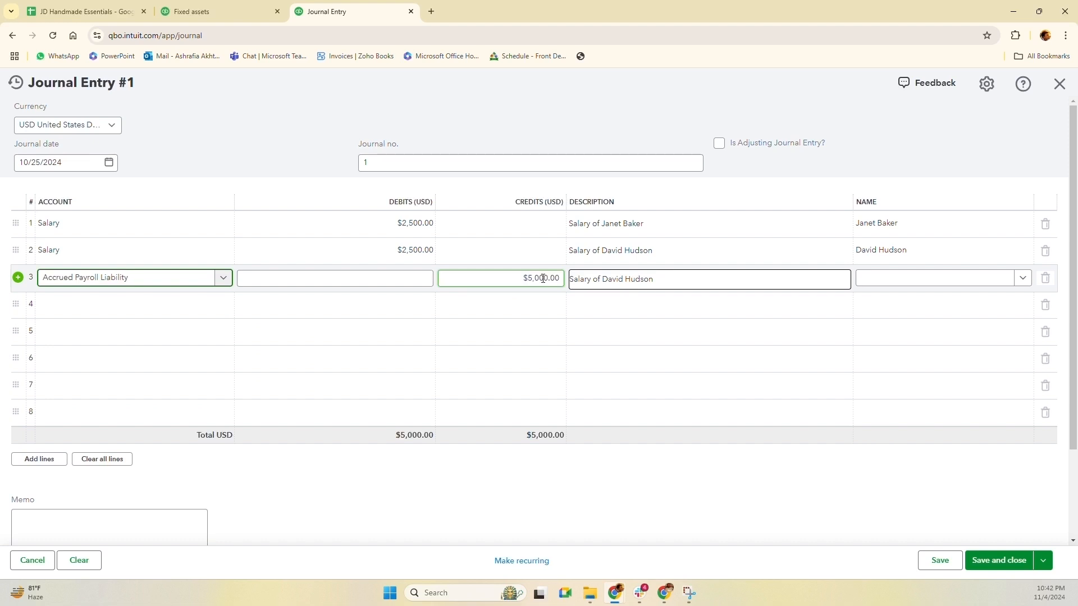
{"action": "left_click", "coordinate": [625, 280]}
{"action": "left_click_drag", "start_coordinate": [656, 280], "coordinate": [595, 280]}
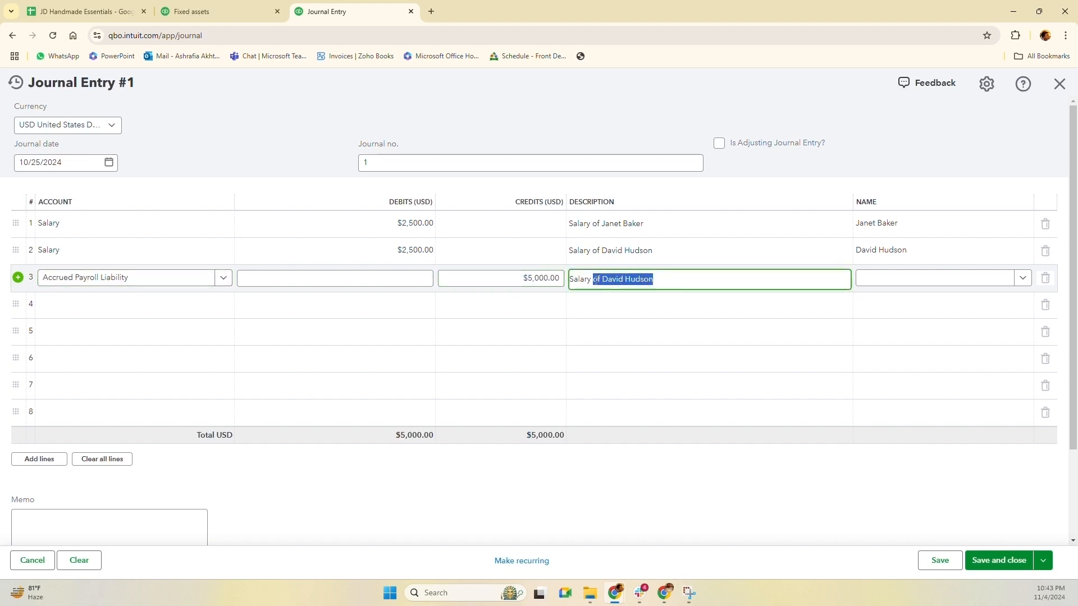
{"action": "type", "text": "expense"}
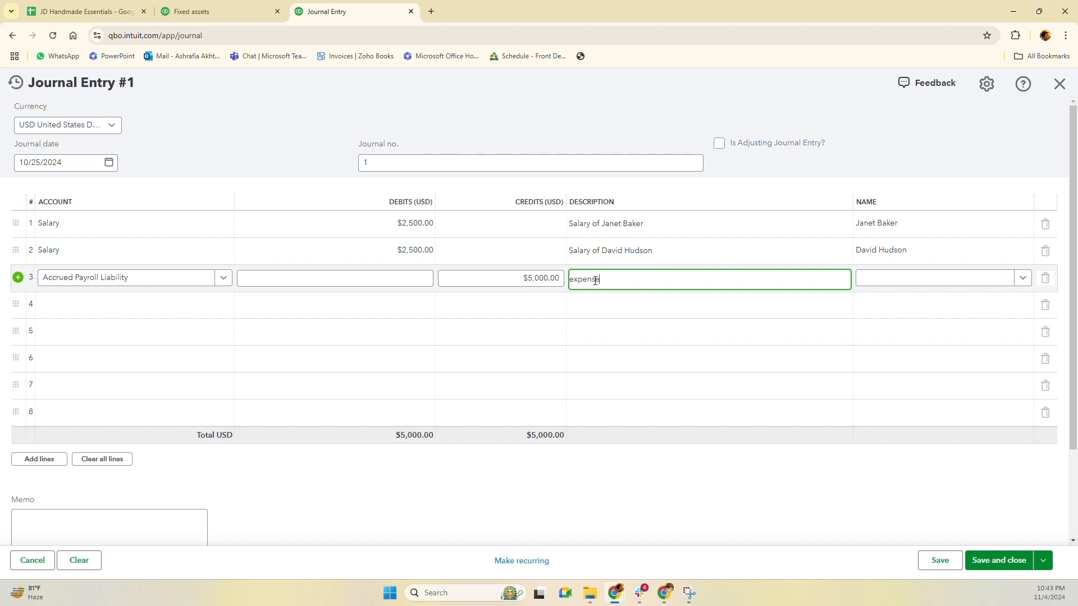
{"action": "key", "text": "BackSpace"}
{"action": "key", "text": "BackSpace"}
{"action": "key", "text": "BackSpace"}
{"action": "key", "text": "BackSpace"}
{"action": "key", "text": "BackSpace"}
{"action": "key", "text": "BackSpace"}
{"action": "key", "text": "BackSpace"}
{"action": "type", "text": "Salary Expense for the month of Oct'24"}
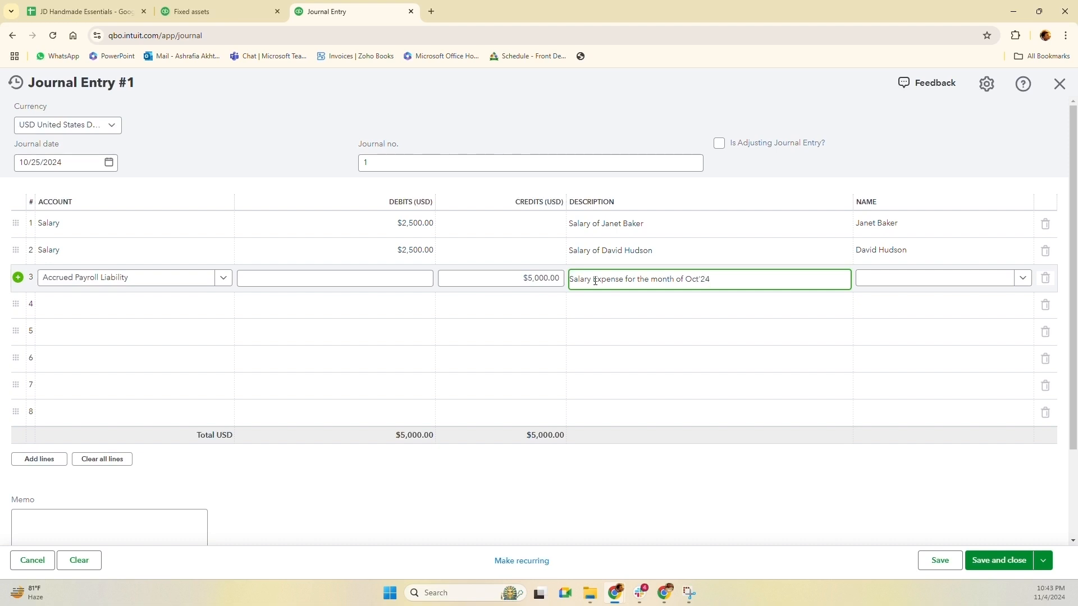
{"action": "left_click", "coordinate": [575, 487]}
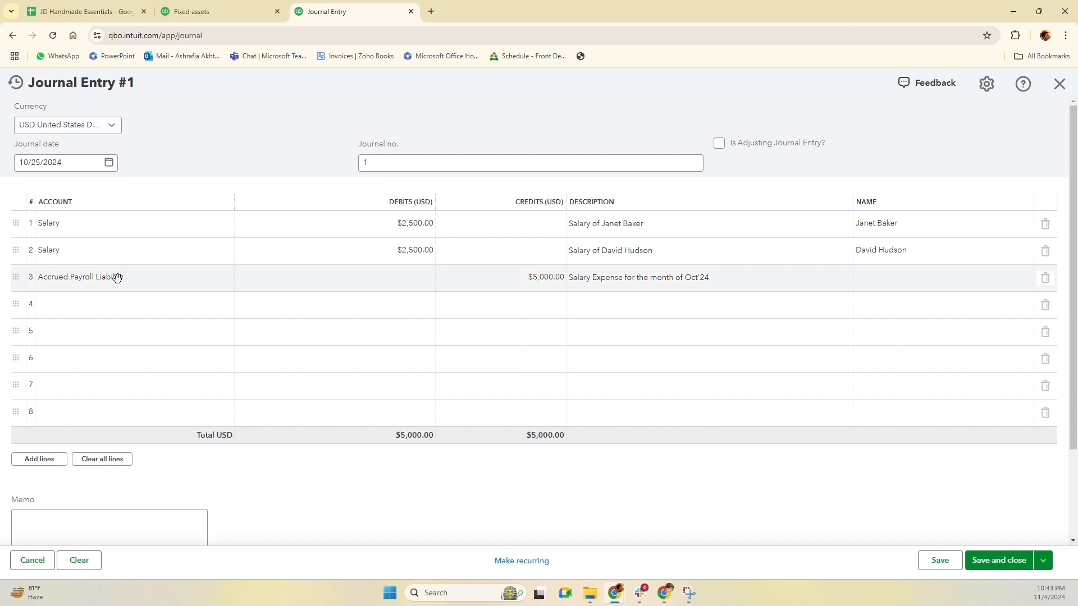
{"action": "scroll", "coordinate": [258, 356], "scroll_direction": "down", "scroll_amount": 2}
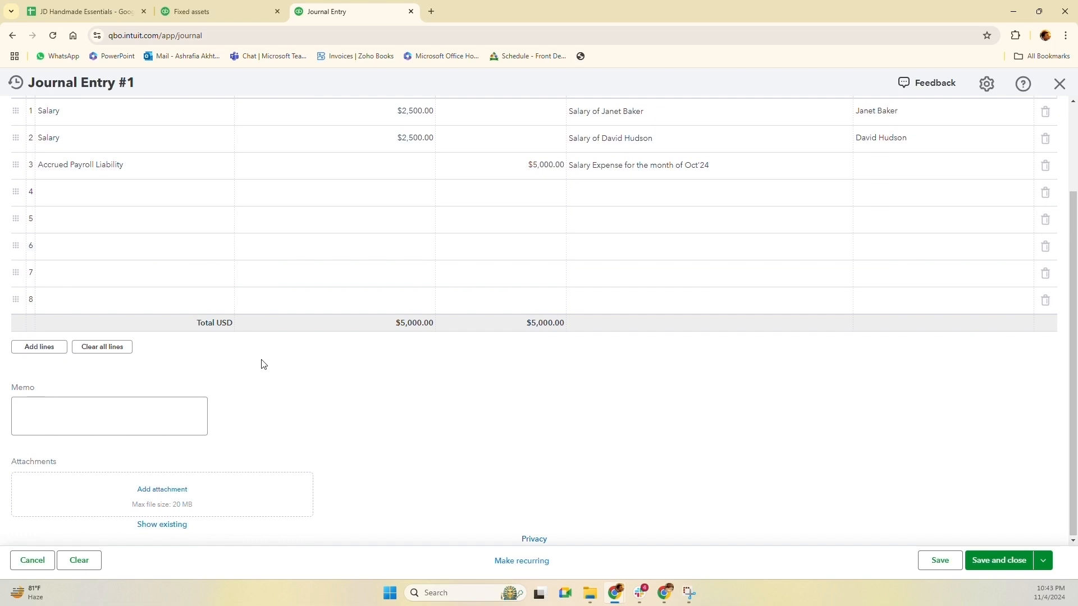
{"action": "left_click", "coordinate": [527, 567]}
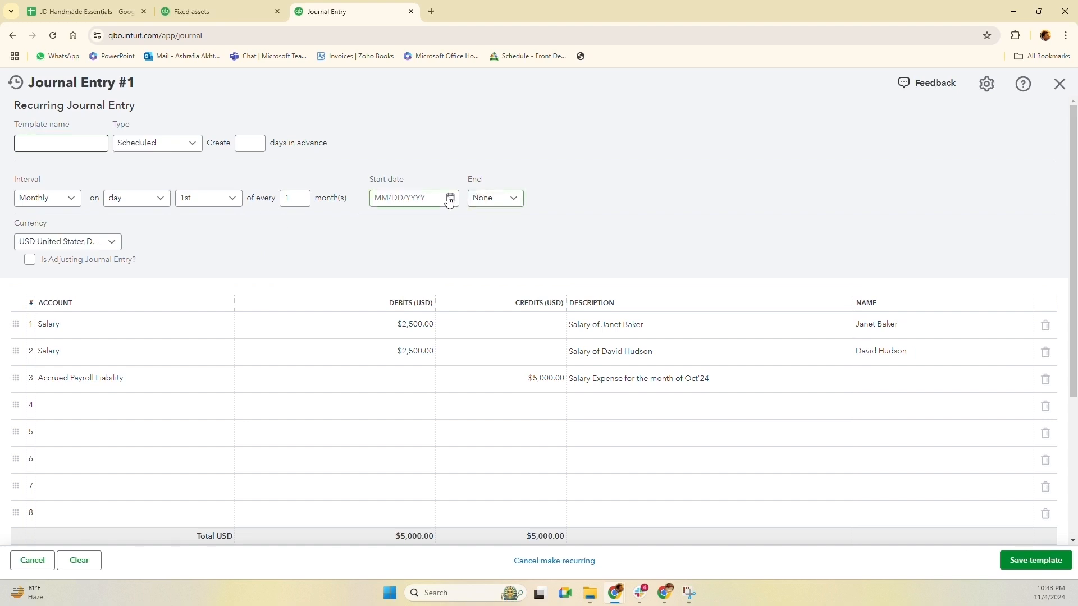
Set the template to recur on the 25th, name it Payroll Journal, and save it
{"action": "left_click", "coordinate": [450, 198]}
{"action": "left_click", "coordinate": [473, 272]}
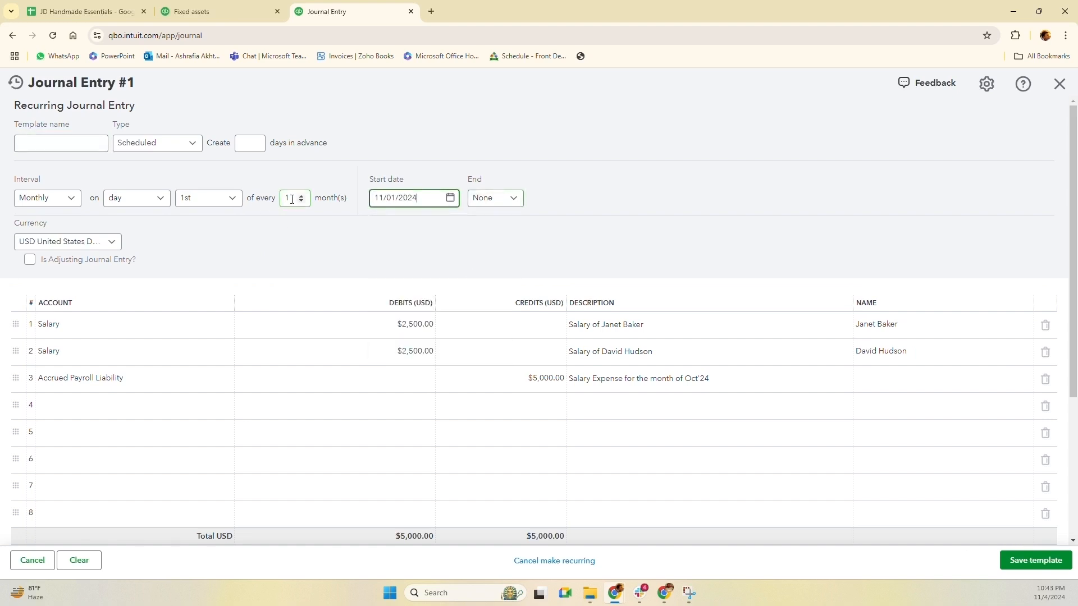
{"action": "left_click", "coordinate": [202, 200]}
{"action": "scroll", "coordinate": [218, 347], "scroll_direction": "down", "scroll_amount": 5}
{"action": "scroll", "coordinate": [217, 347], "scroll_direction": "down", "scroll_amount": 3}
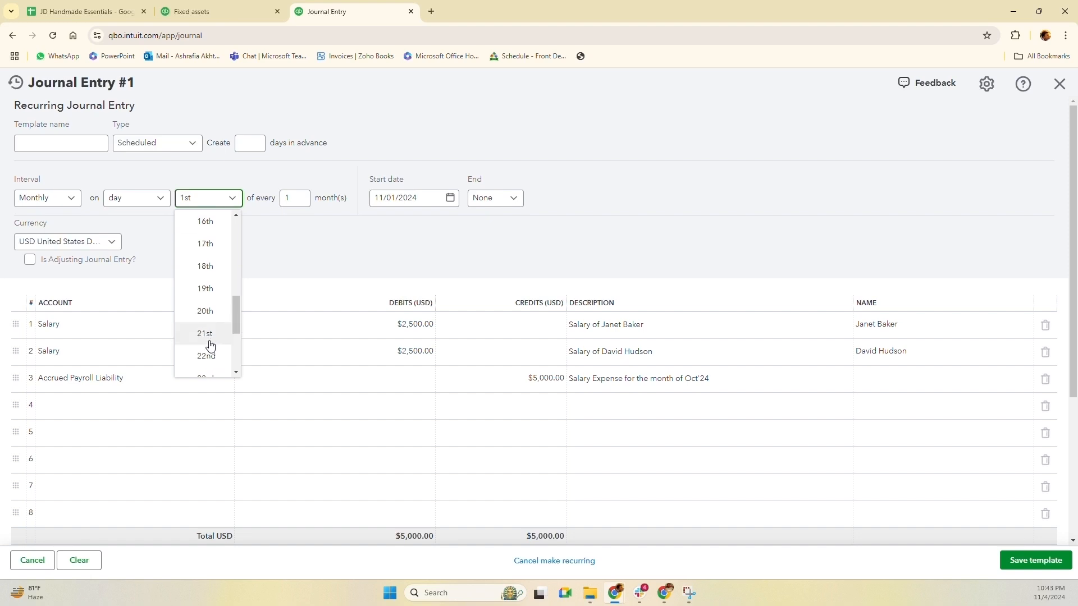
{"action": "left_click", "coordinate": [207, 315]}
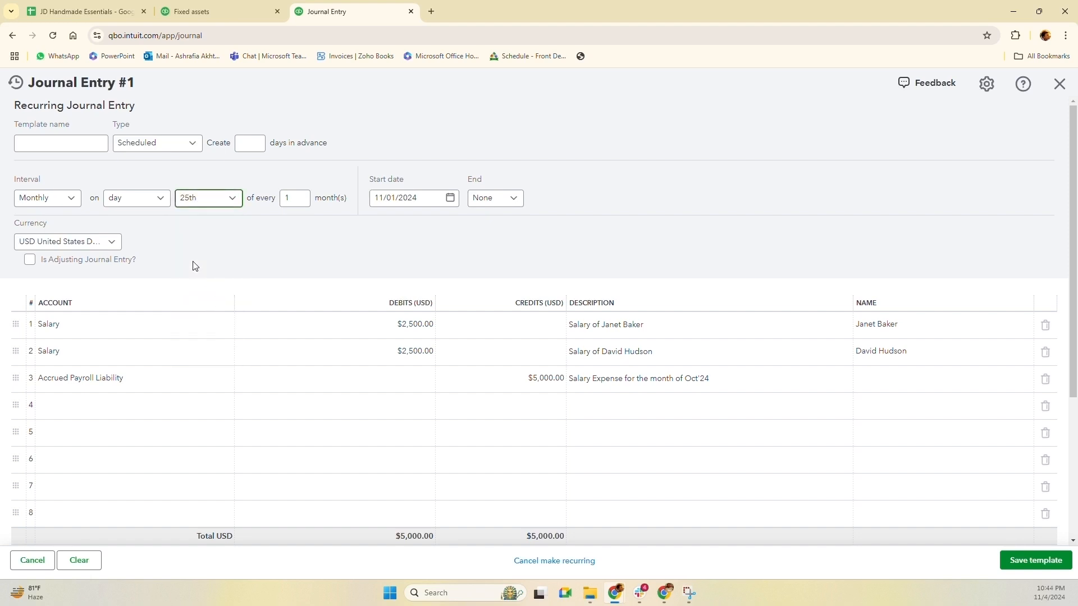
{"action": "left_click", "coordinate": [76, 144]}
{"action": "type", "text": "Payroll J"}
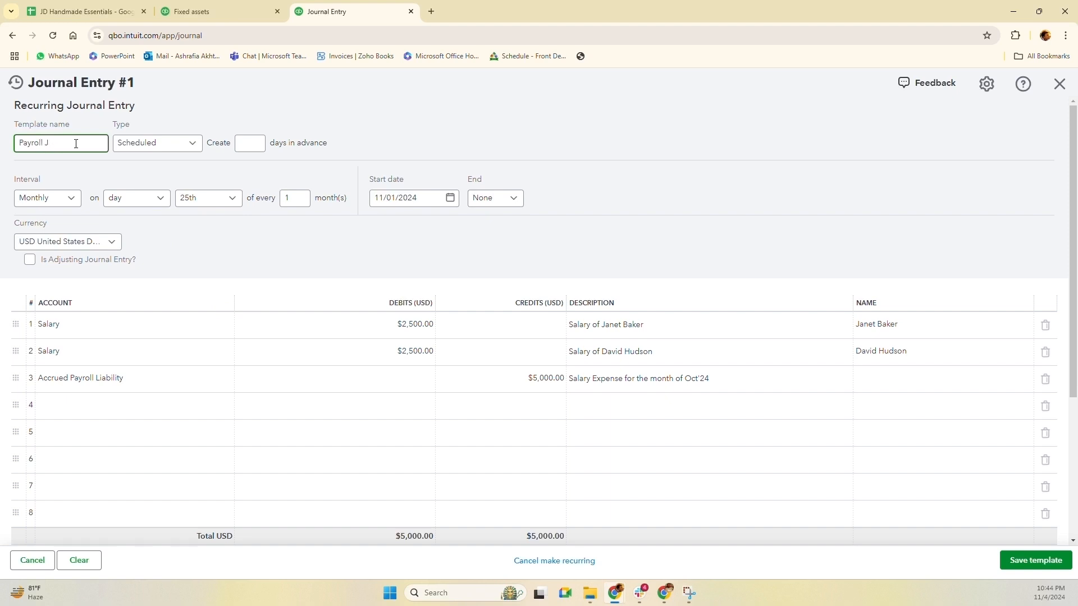
{"action": "type", "text": "Oournal"}
{"action": "scroll", "coordinate": [603, 326], "scroll_direction": "down", "scroll_amount": 1}
{"action": "scroll", "coordinate": [603, 326], "scroll_direction": "up", "scroll_amount": 1}
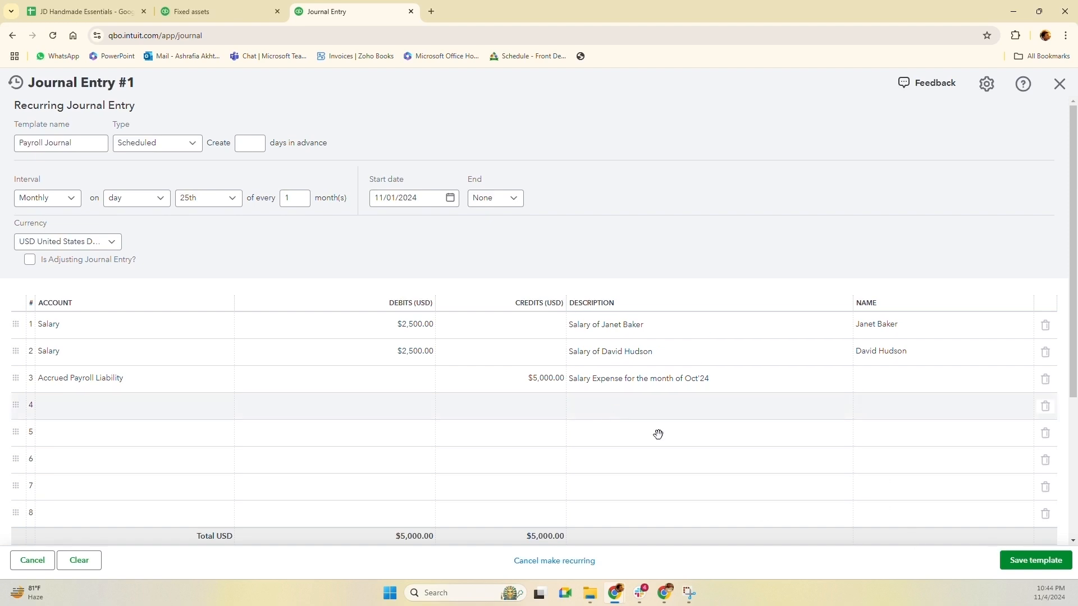
{"action": "left_click", "coordinate": [1037, 568]}
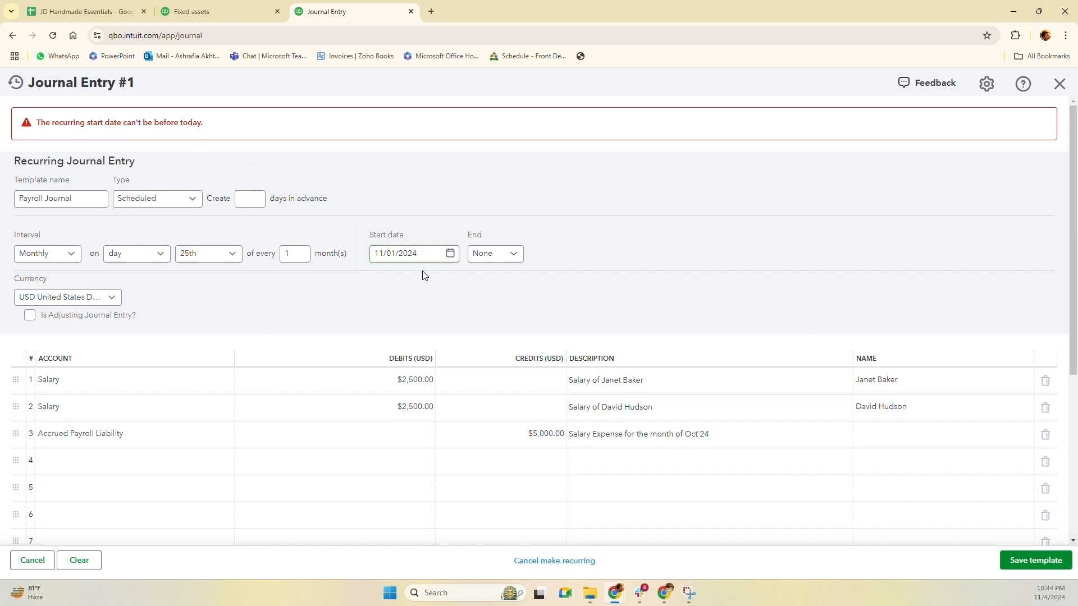
Change the template start date to 12/01/2024, save it again, and close the form
{"action": "left_click", "coordinate": [449, 255]}
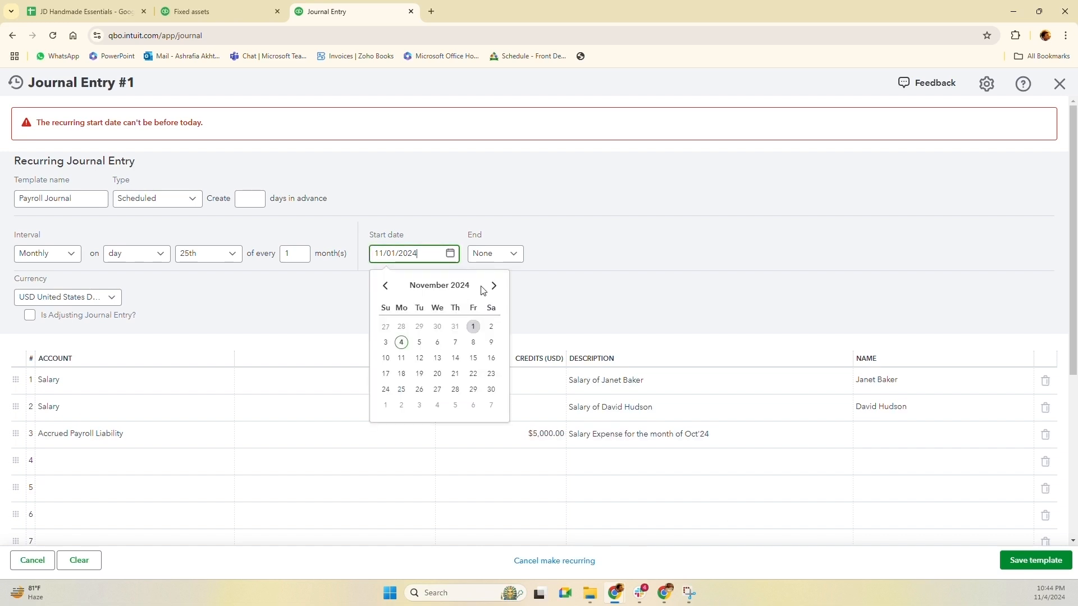
{"action": "left_click", "coordinate": [494, 286]}
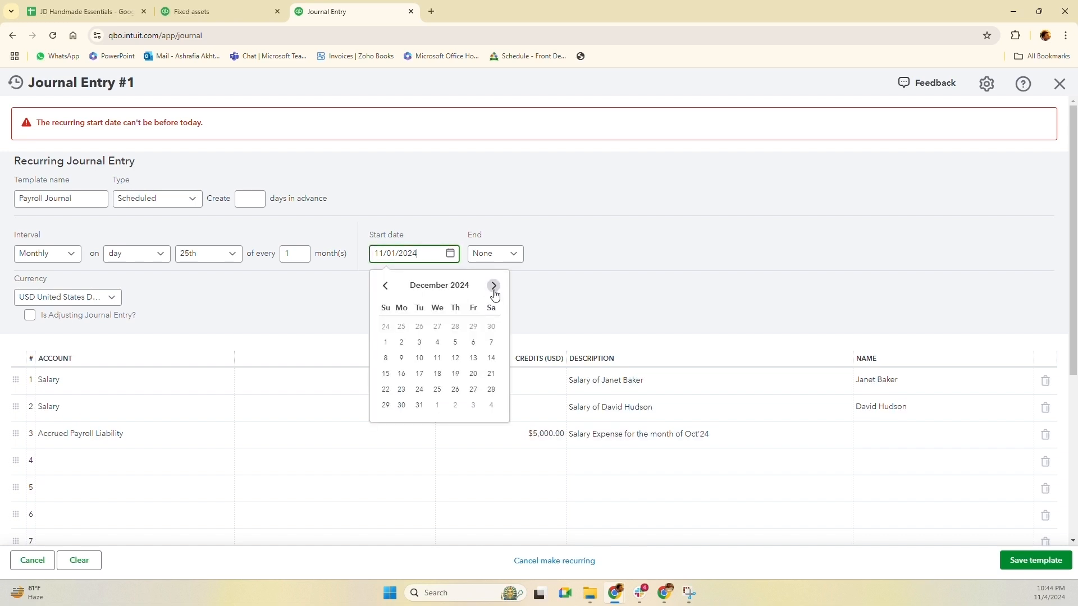
{"action": "left_click", "coordinate": [386, 342]}
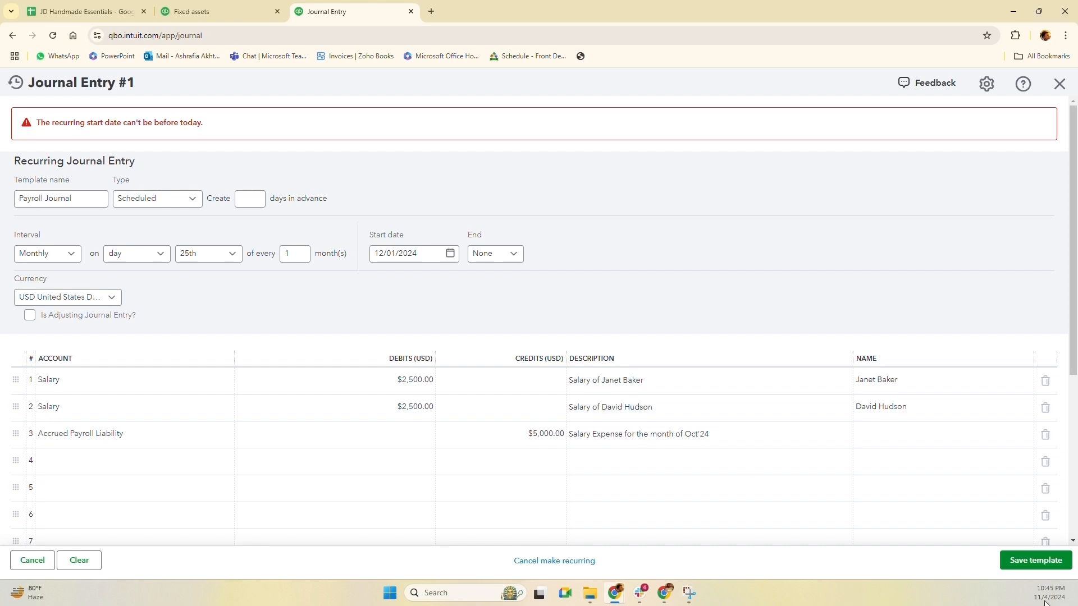
{"action": "left_click", "coordinate": [1036, 563]}
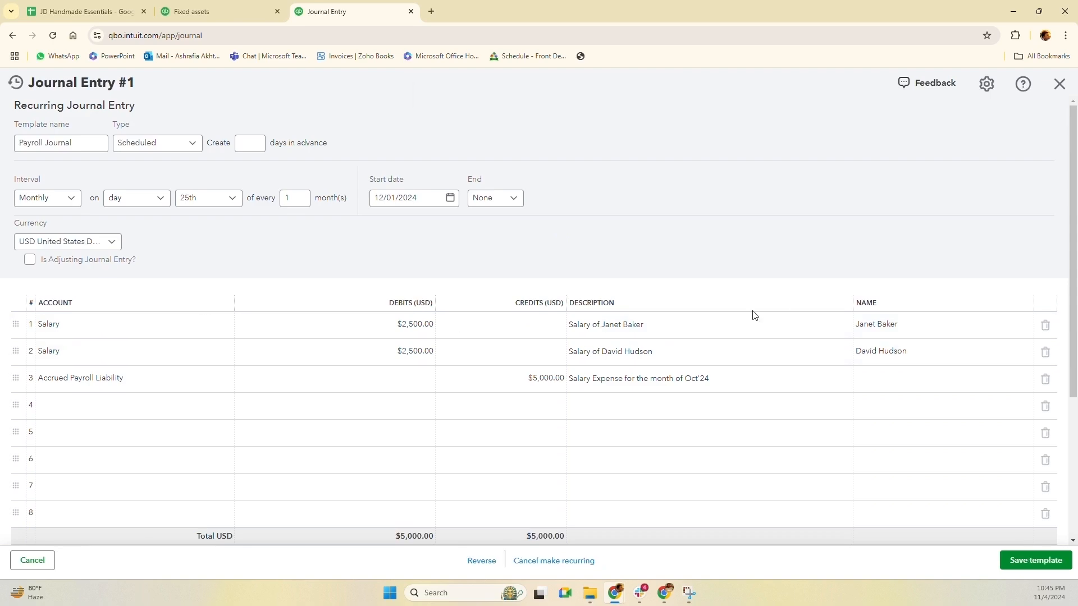
{"action": "left_click", "coordinate": [1059, 85]}
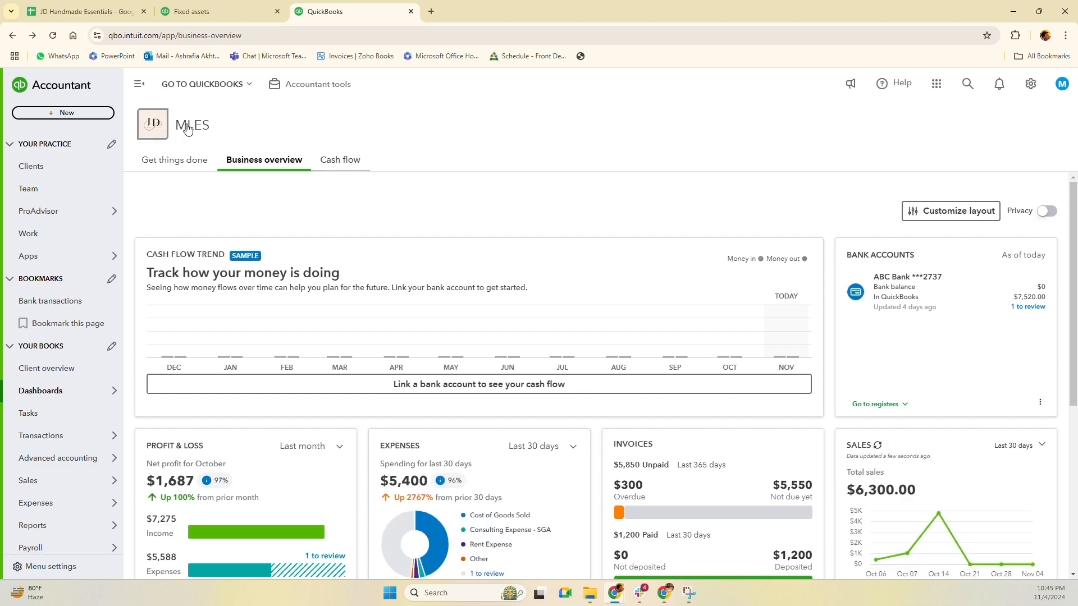
Start a new journal entry with journal number 2
{"action": "left_click", "coordinate": [82, 115]}
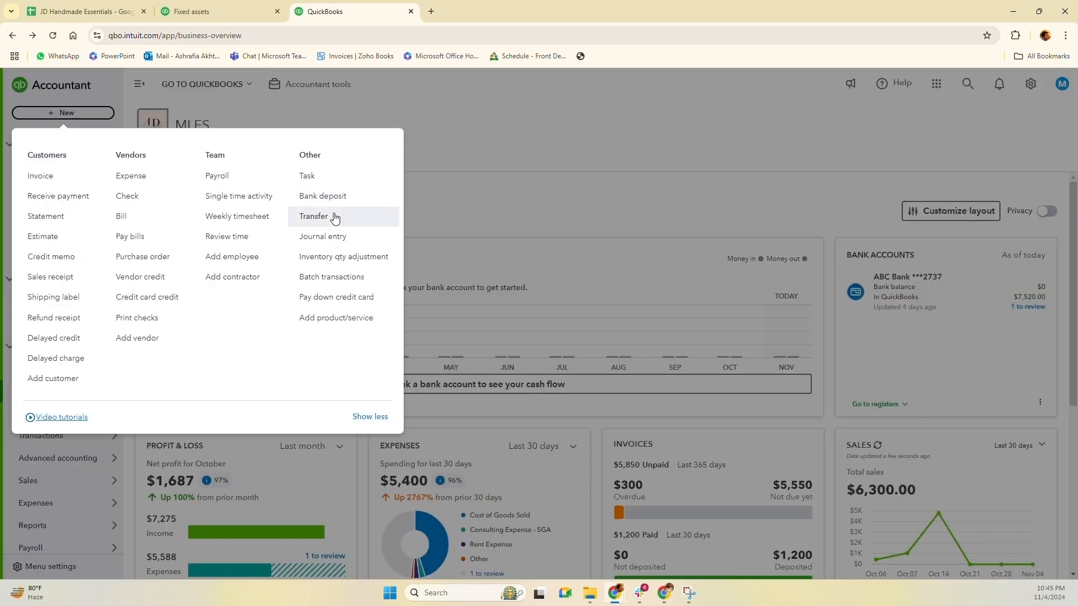
{"action": "left_click", "coordinate": [336, 242]}
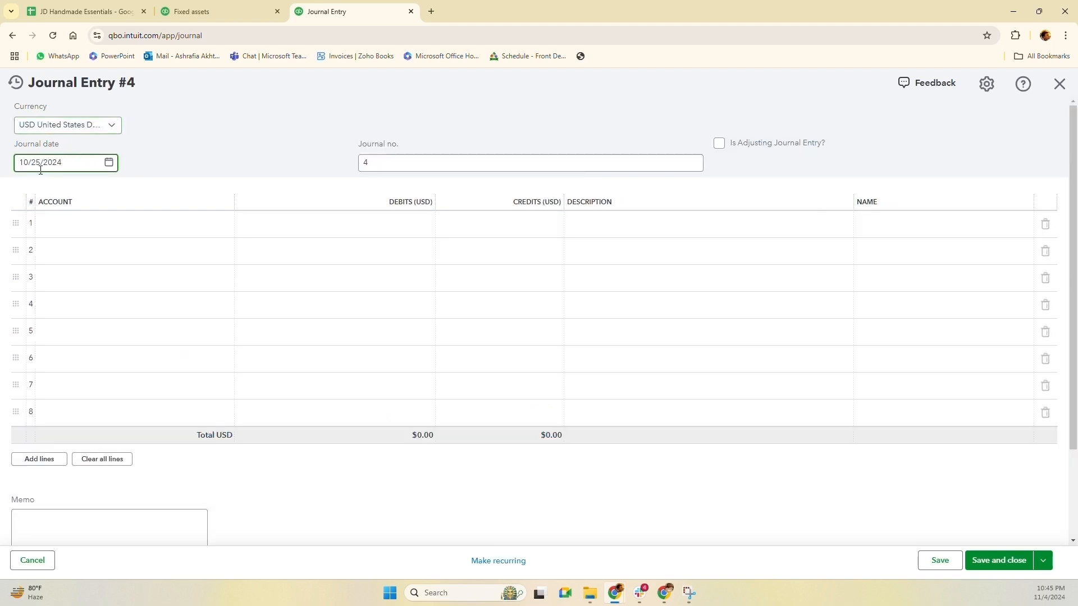
{"action": "left_click", "coordinate": [378, 162]}
{"action": "key", "text": "BackSpace"}
{"action": "type", "text": "2"}
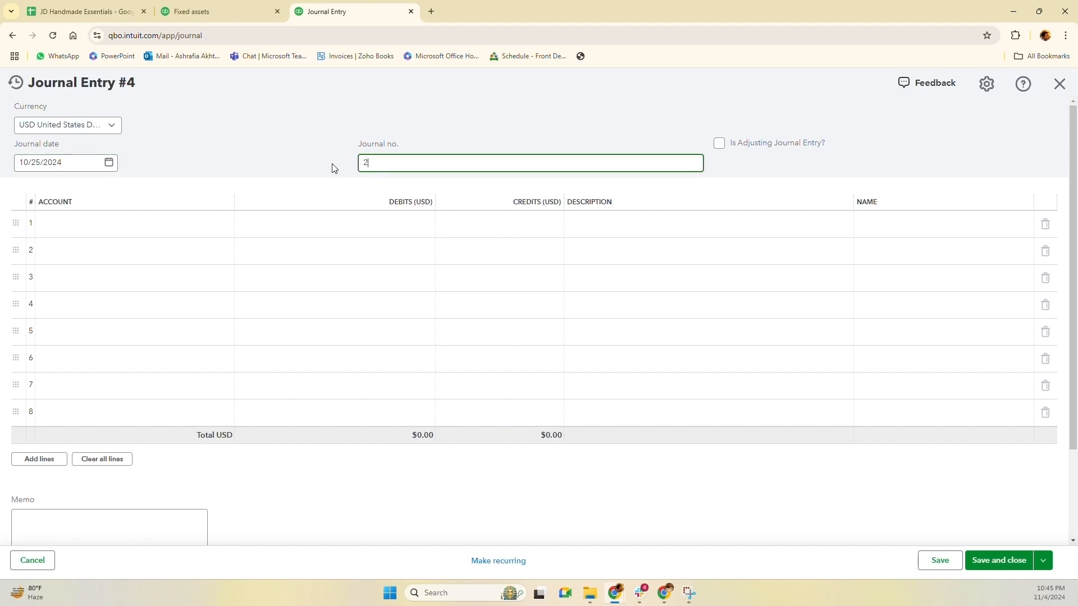
Add line 1: Accrued Payroll Liability debit 5,000, described as October salary expense
{"action": "left_click", "coordinate": [92, 225]}
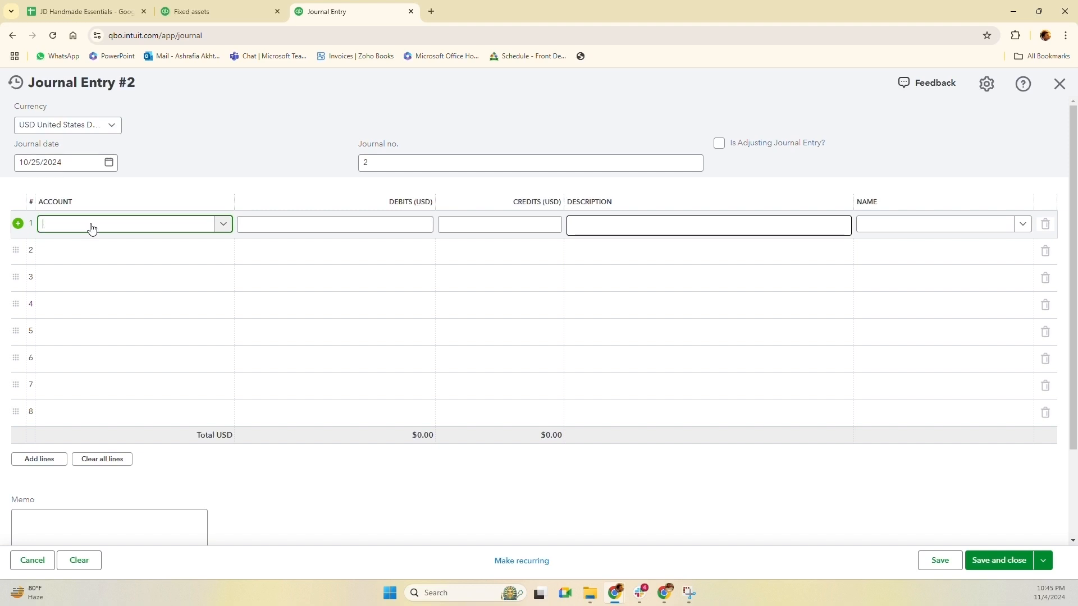
{"action": "type", "text": "a"}
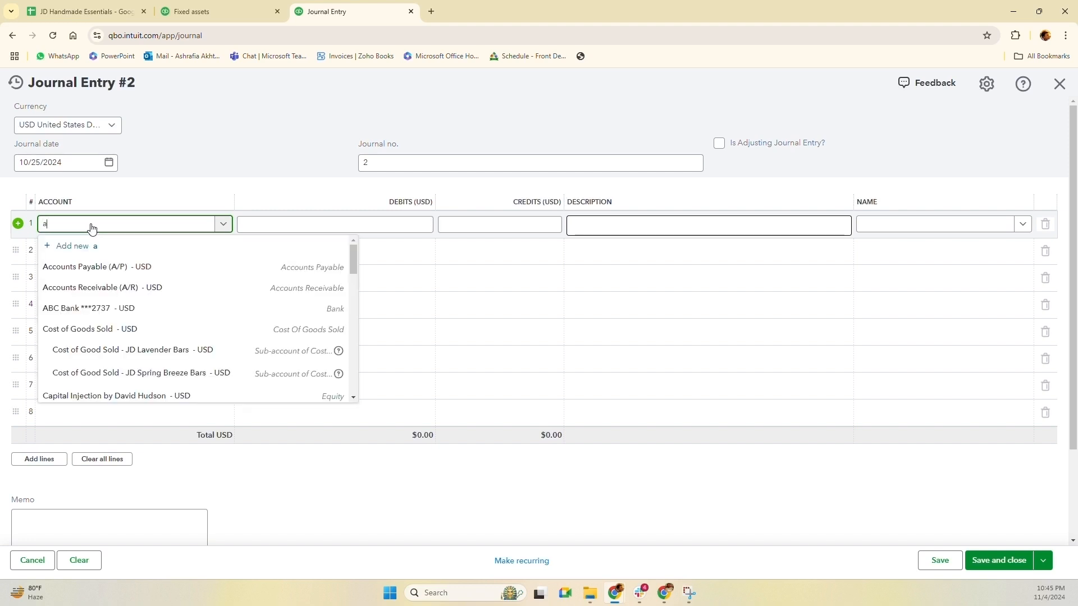
{"action": "type", "text": "cc"}
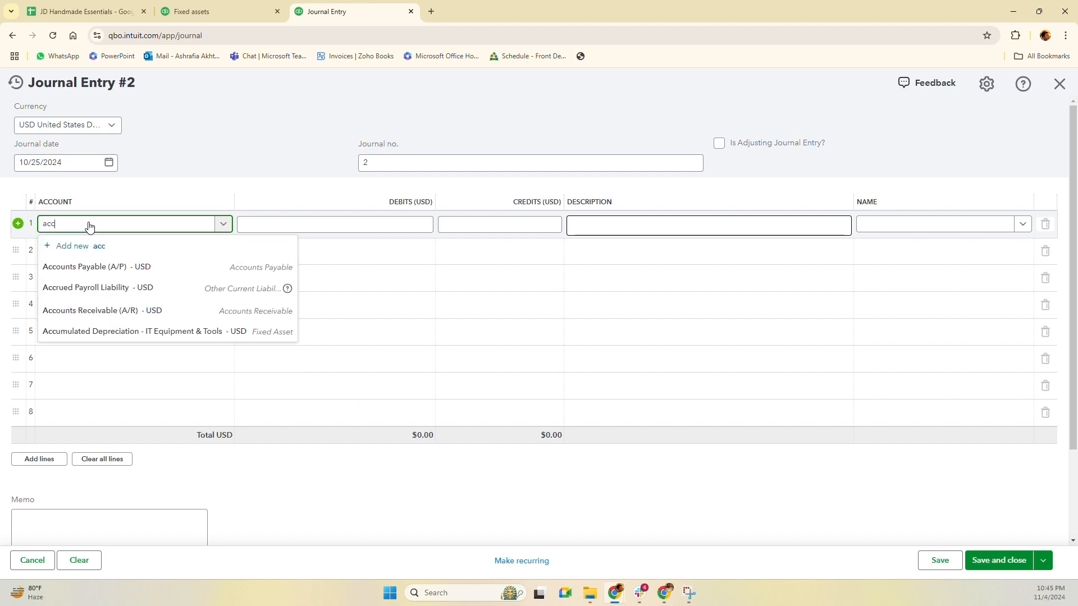
{"action": "left_click", "coordinate": [129, 293]}
{"action": "left_click", "coordinate": [387, 229]}
{"action": "type", "text": "5000"}
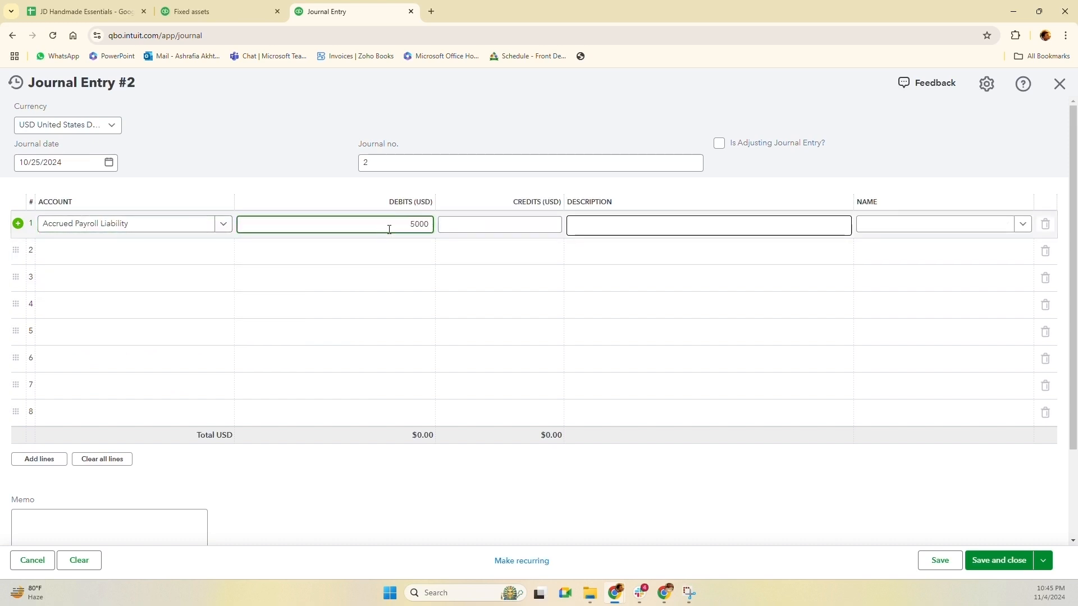
{"action": "left_click", "coordinate": [608, 231]}
{"action": "type", "text": "Salary Expense for"}
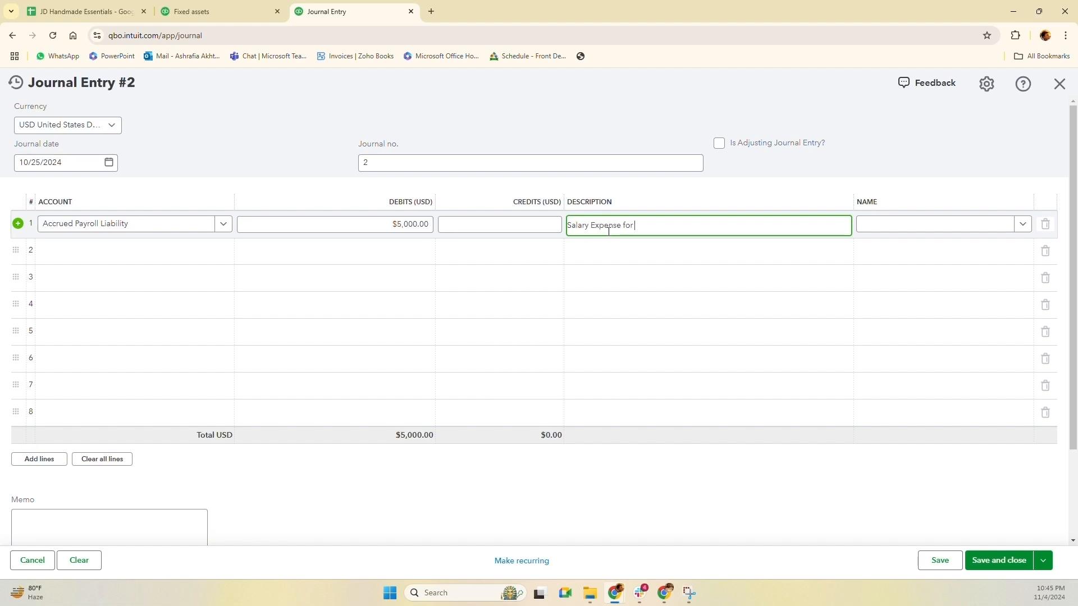
{"action": "type", "text": " the month of O"}
{"action": "key", "text": "BackSpace"}
{"action": "key", "text": "BackSpace"}
{"action": "type", "text": "ct'2"}
{"action": "key", "text": "Tab"}
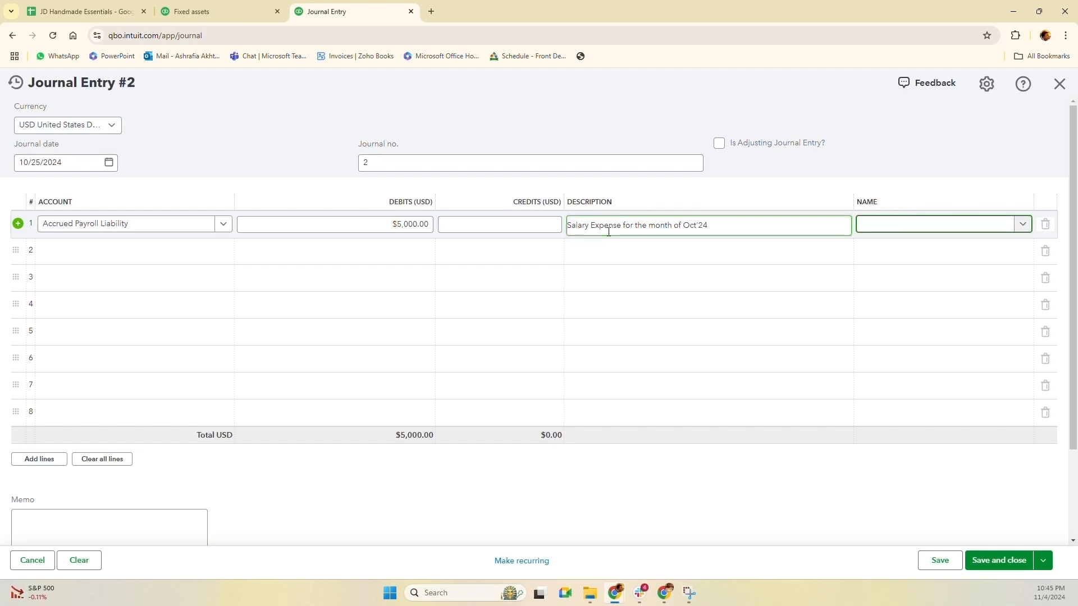
Add line 2 crediting the ABC Bank account
{"action": "left_click", "coordinate": [135, 250]}
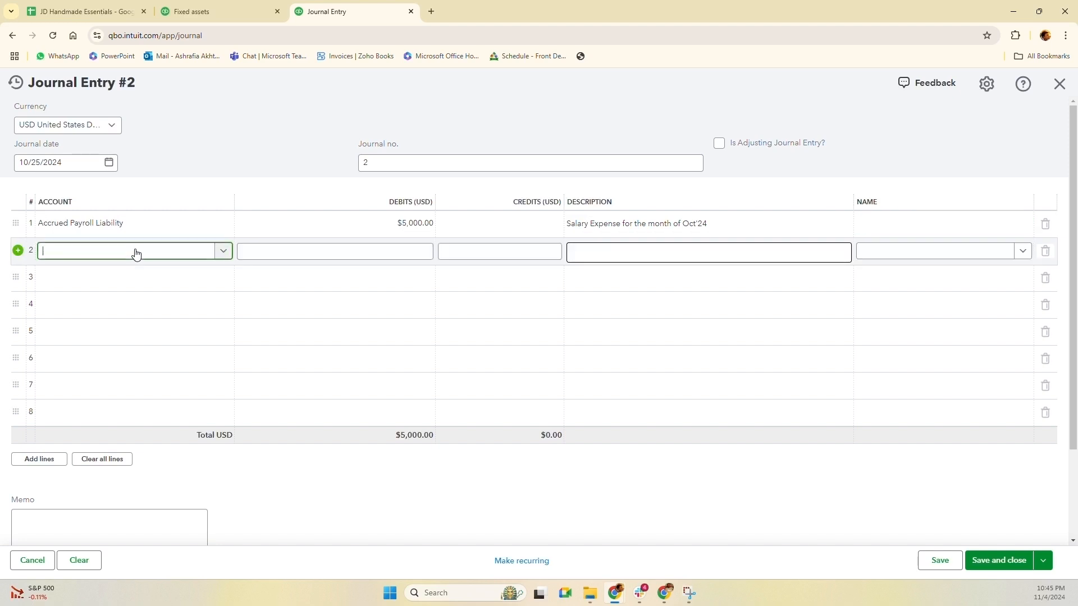
{"action": "type", "text": "abc"}
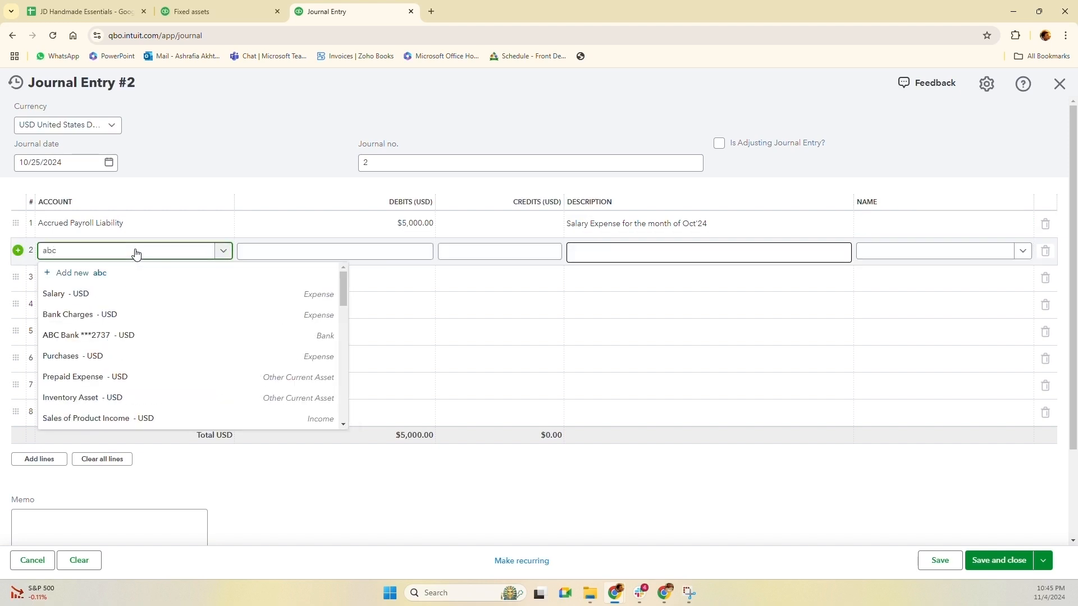
{"action": "left_click", "coordinate": [101, 297]}
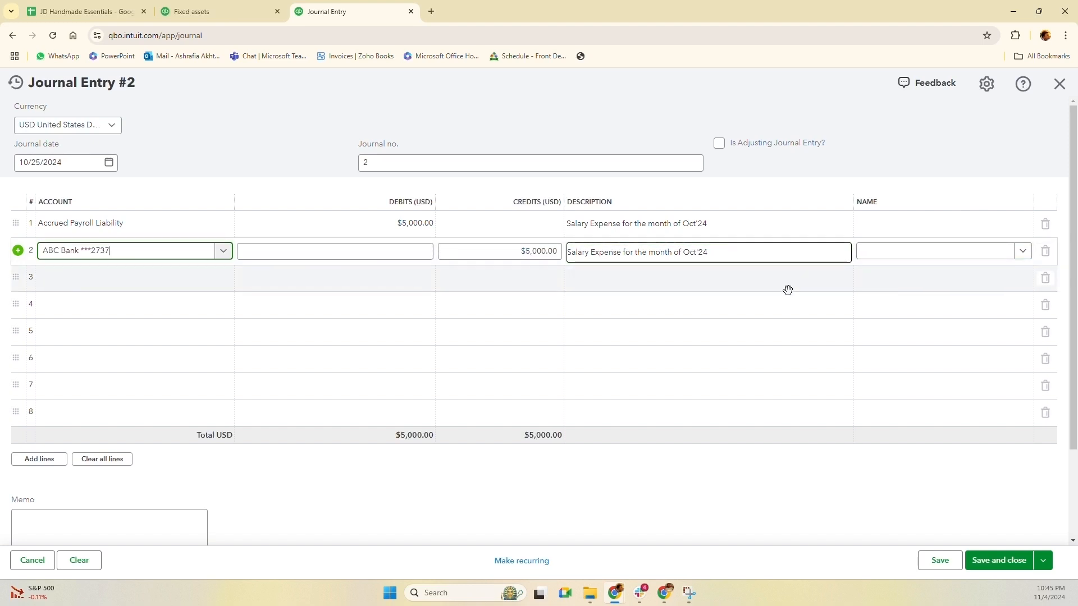
{"action": "left_click", "coordinate": [688, 511]}
Save the entry as recurring template 'Payroll Payment', monthly on the 25th, starting 12/01/2024
{"action": "left_click", "coordinate": [521, 570]}
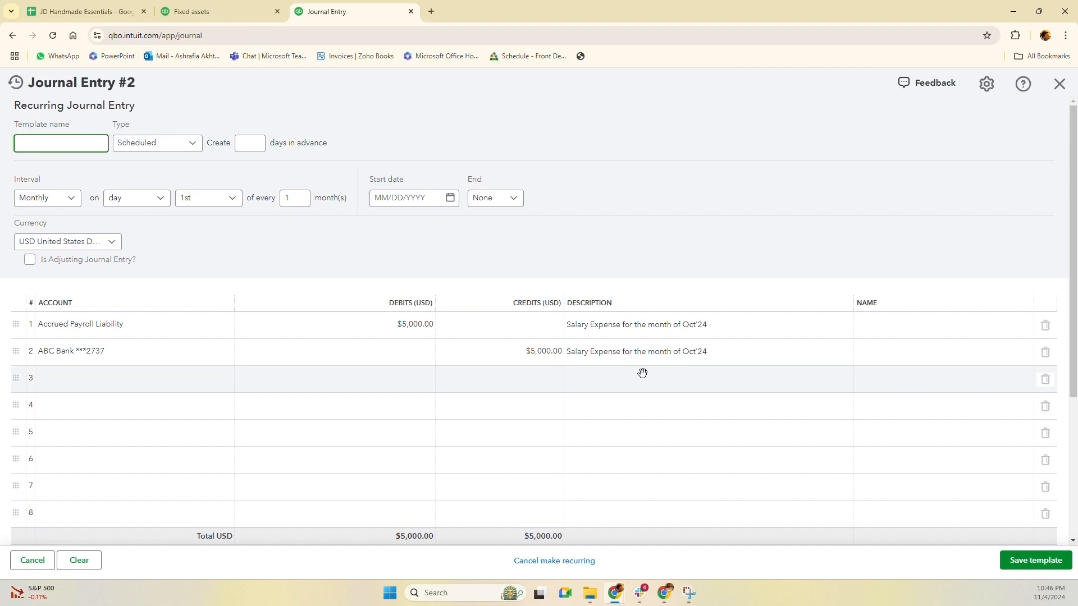
{"action": "left_click", "coordinate": [65, 147]}
{"action": "type", "text": "Pay"}
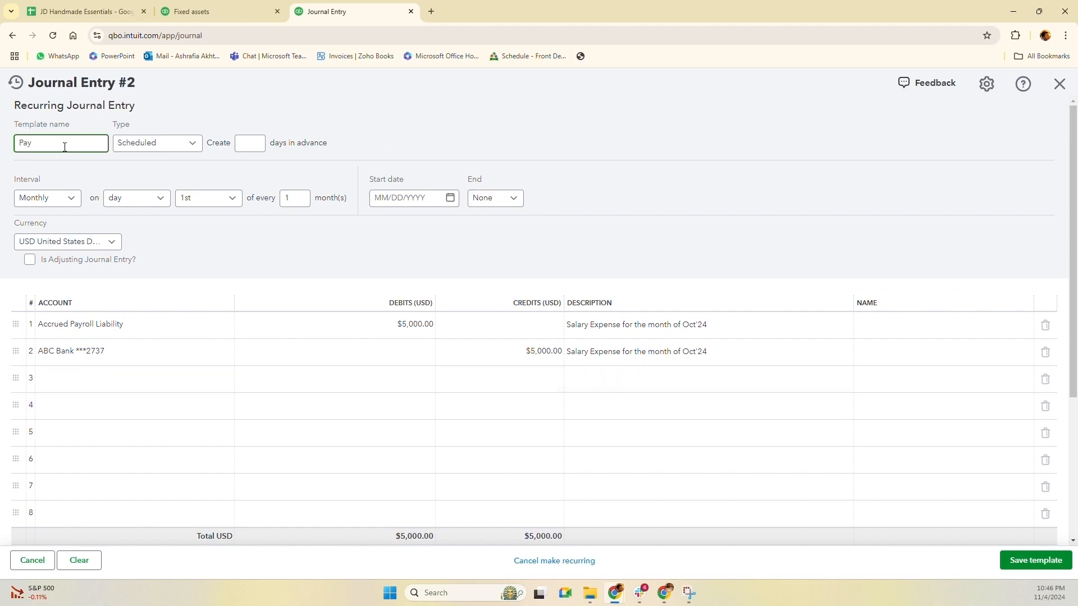
{"action": "type", "text": "roll Payment"}
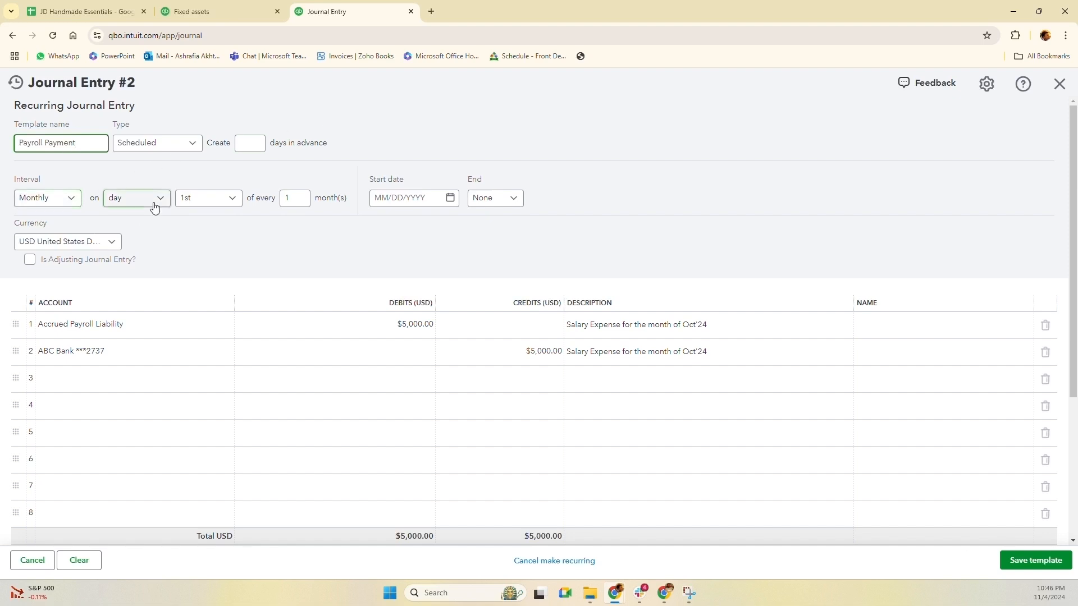
{"action": "left_click", "coordinate": [229, 203]}
{"action": "scroll", "coordinate": [207, 320], "scroll_direction": "down", "scroll_amount": 2}
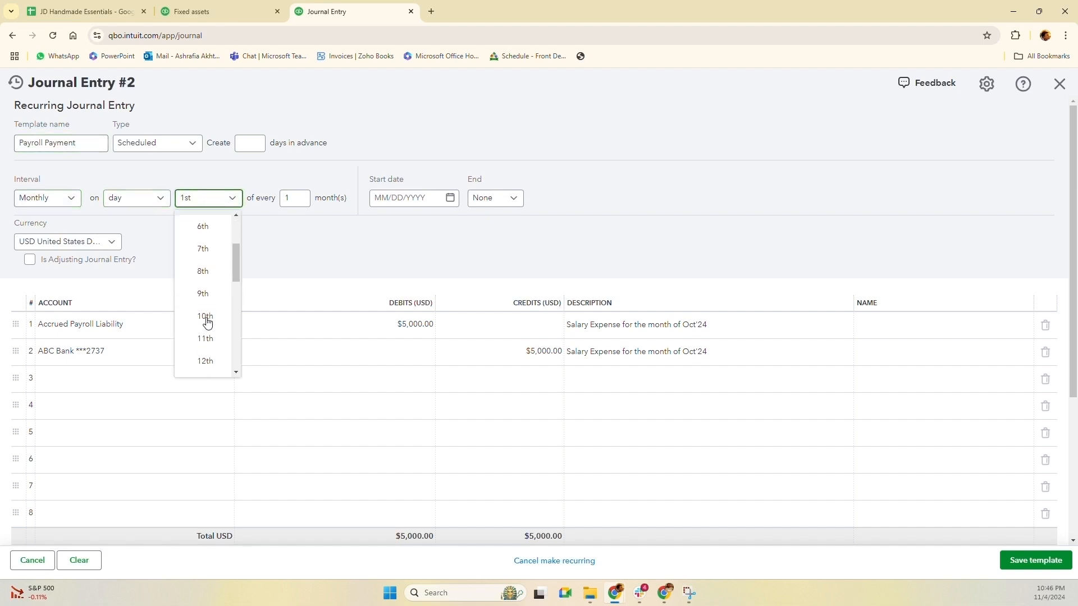
{"action": "scroll", "coordinate": [207, 358], "scroll_direction": "down", "scroll_amount": 5}
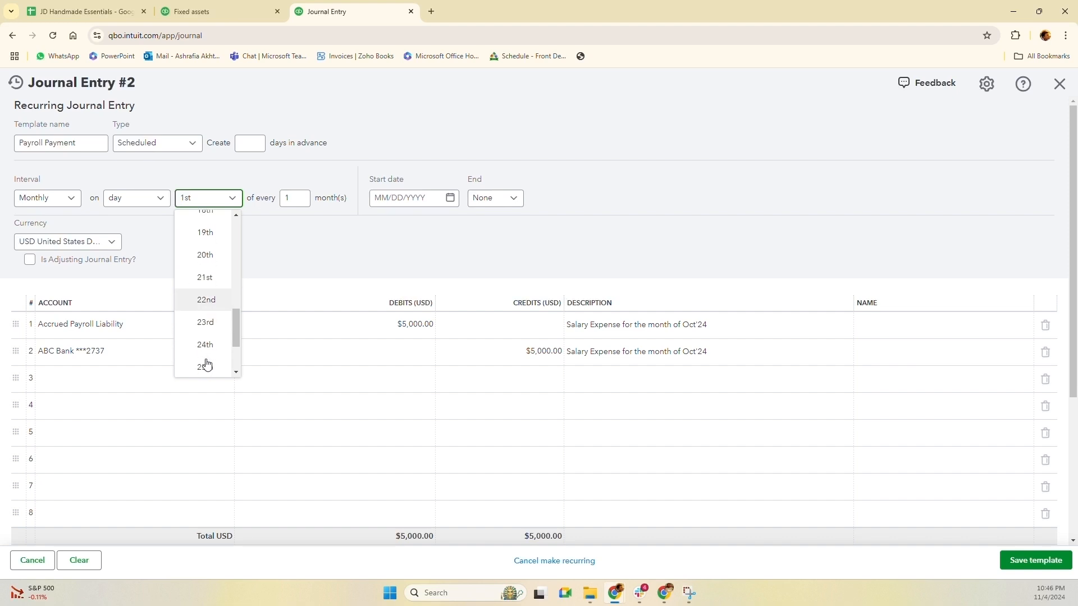
{"action": "left_click", "coordinate": [205, 368]}
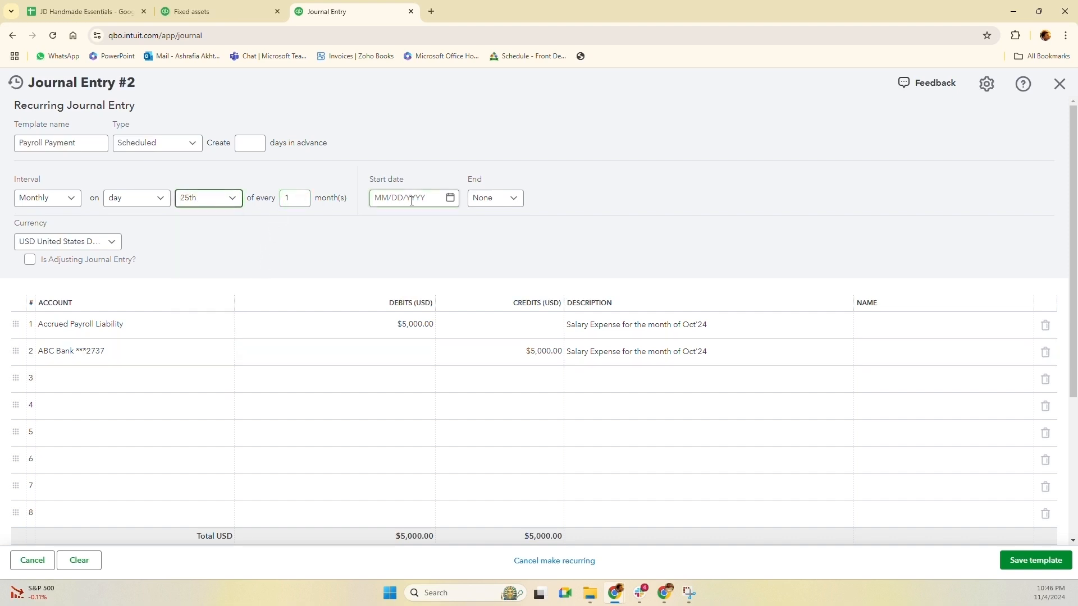
{"action": "left_click", "coordinate": [450, 199]}
{"action": "left_click", "coordinate": [494, 230]}
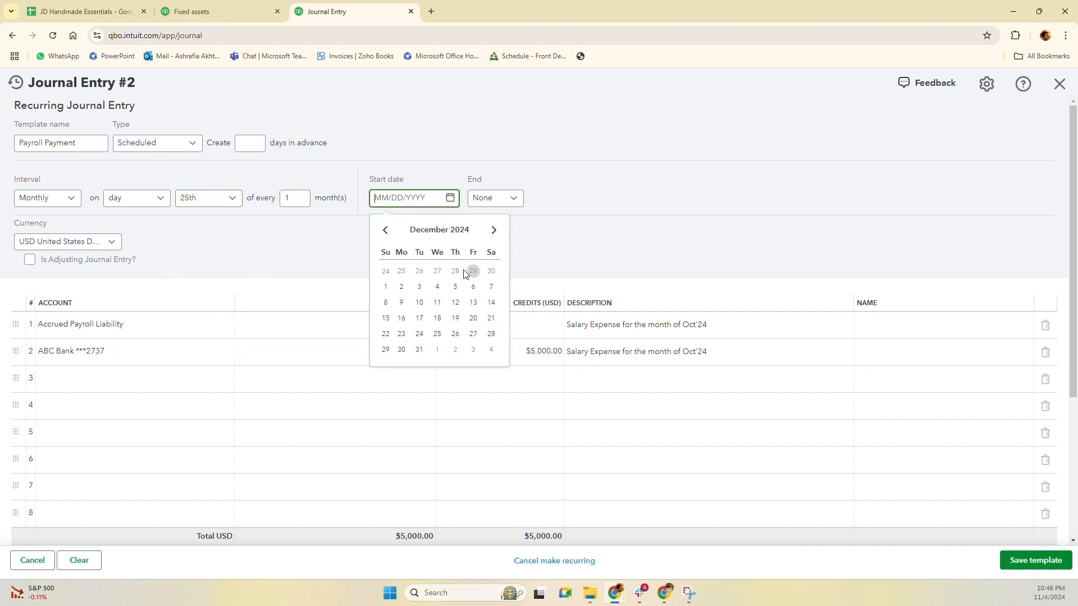
{"action": "left_click", "coordinate": [386, 288]}
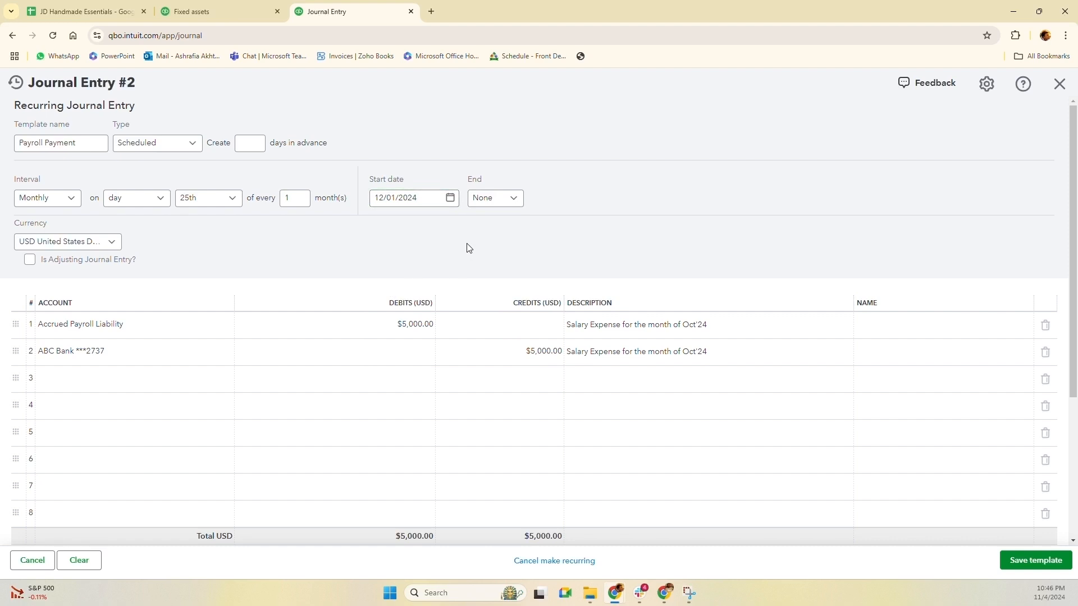
{"action": "left_click", "coordinate": [1038, 562]}
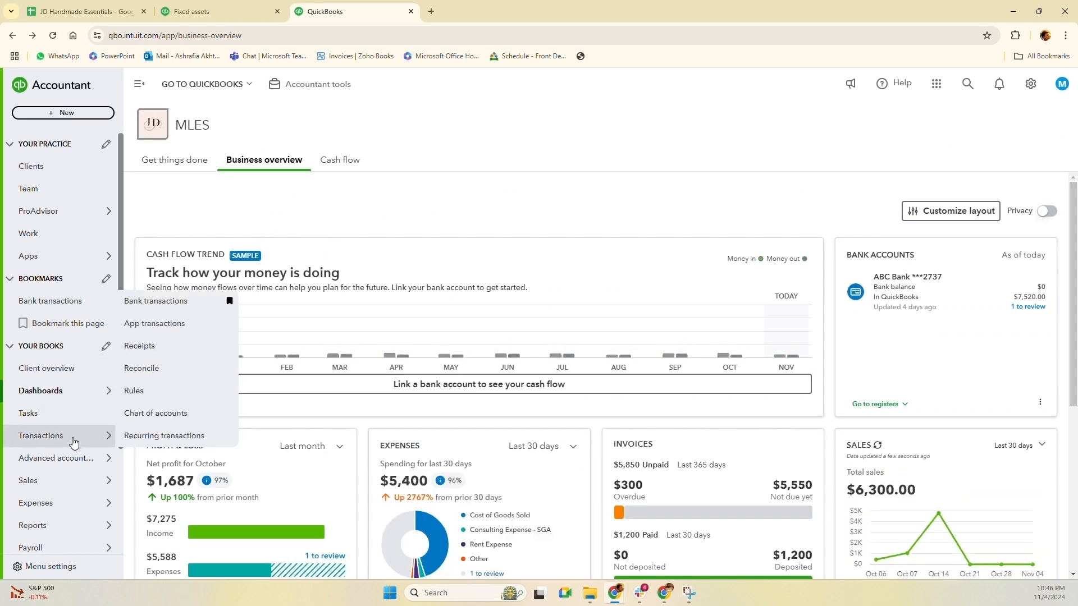
Go to Transactions > Recurring transactions to view the Payroll Journal and Payroll Payment templates
{"action": "mouse_move", "coordinate": [56, 514]}
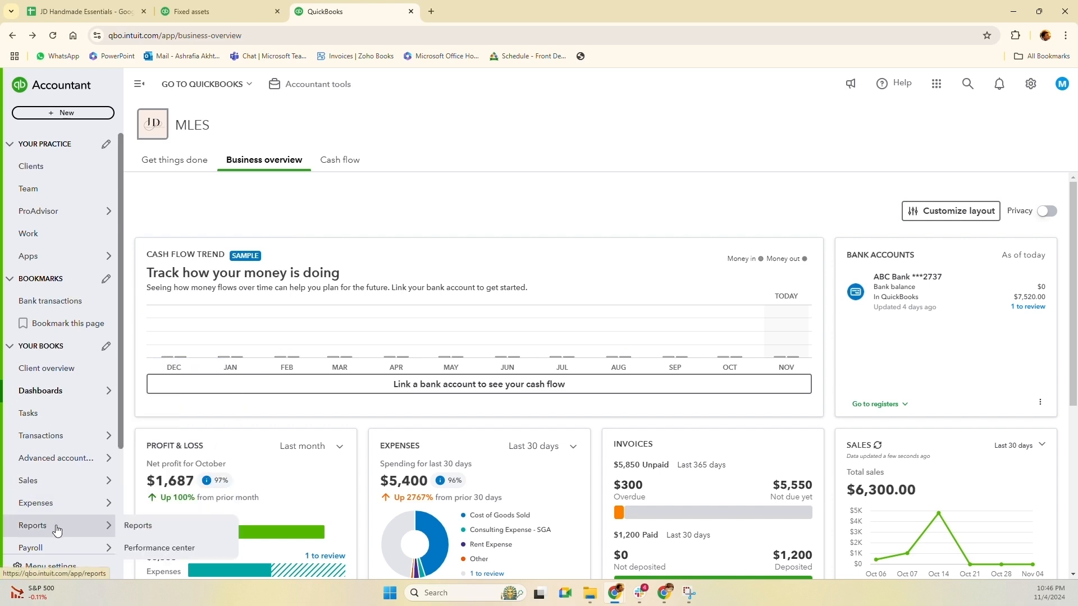
{"action": "scroll", "coordinate": [51, 499], "scroll_direction": "down", "scroll_amount": 1}
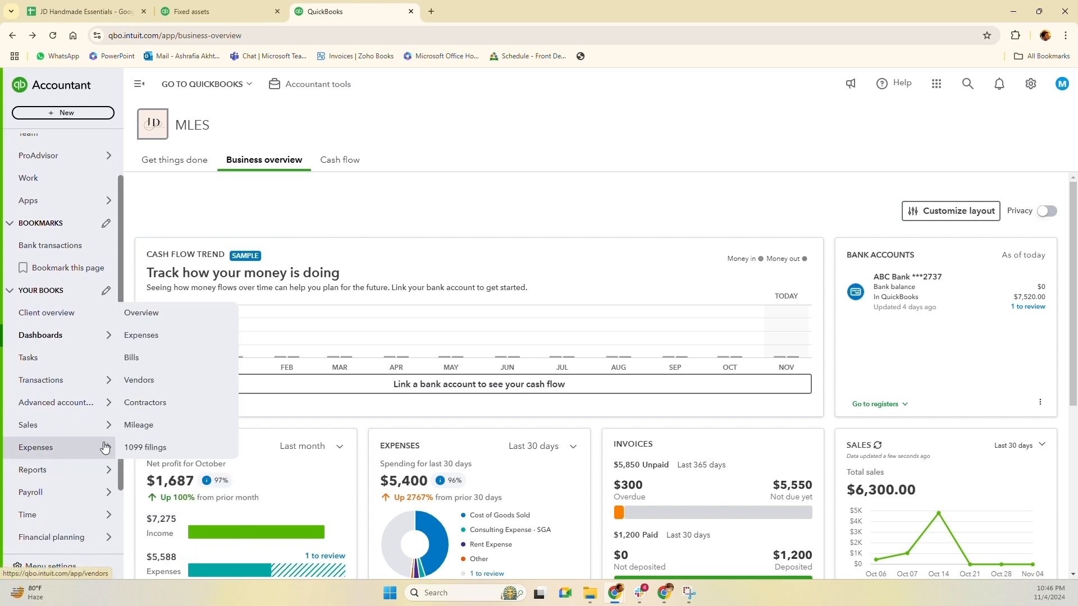
{"action": "mouse_move", "coordinate": [53, 384]}
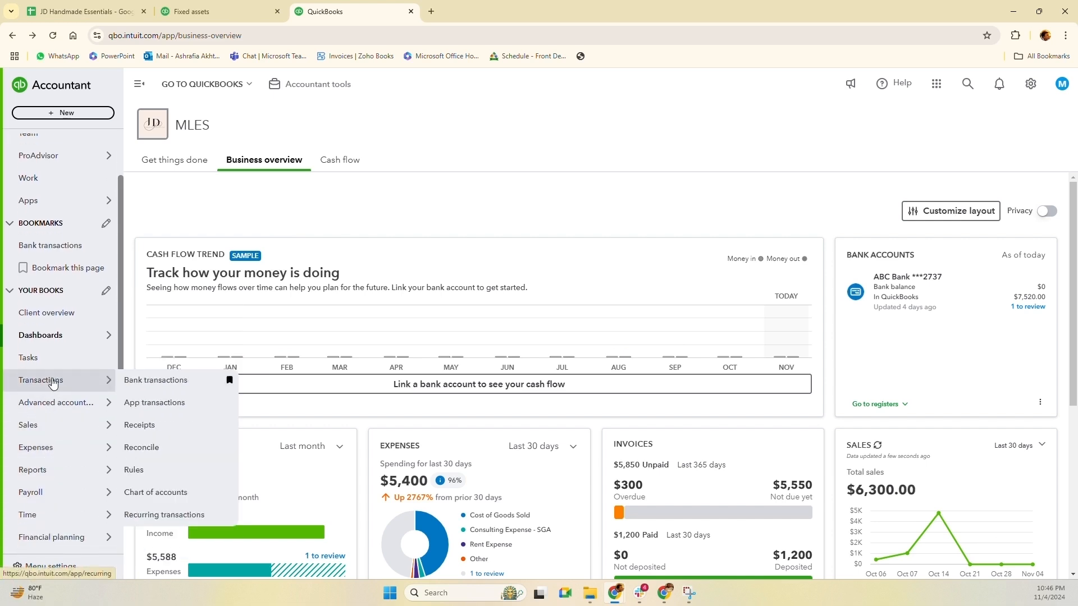
{"action": "left_click", "coordinate": [162, 515]}
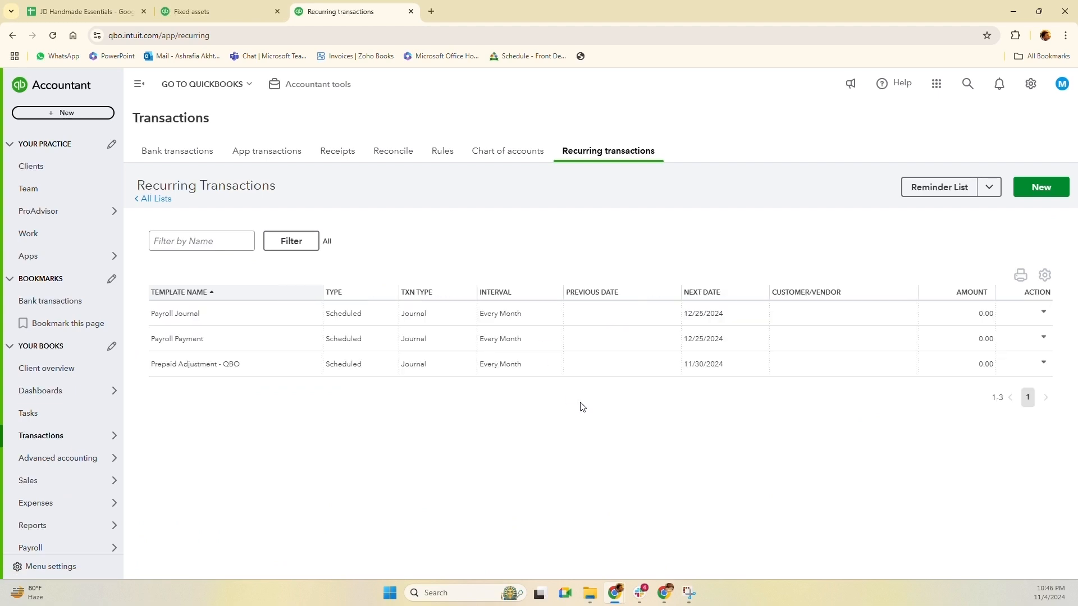
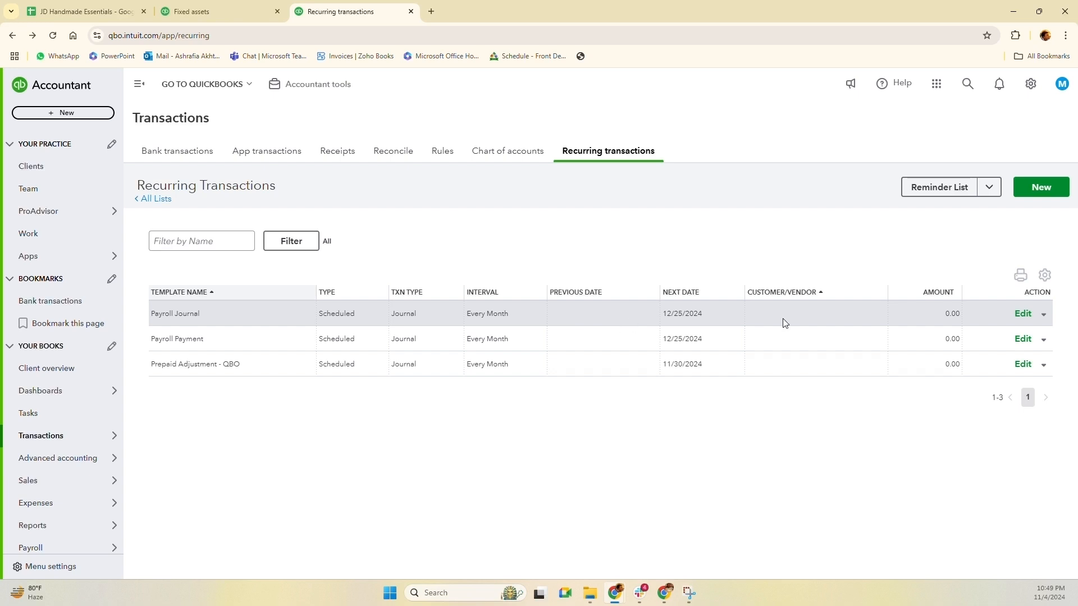
Edit the Payroll Journal template and change its Type from Scheduled to Unscheduled
{"action": "left_click", "coordinate": [1045, 315]}
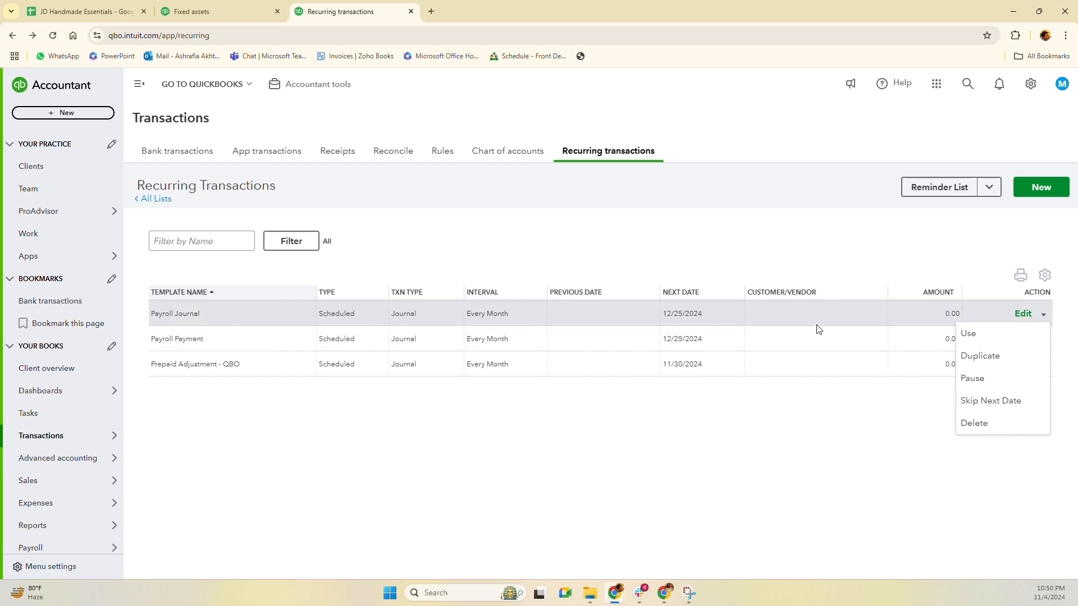
{"action": "left_click", "coordinate": [469, 317]}
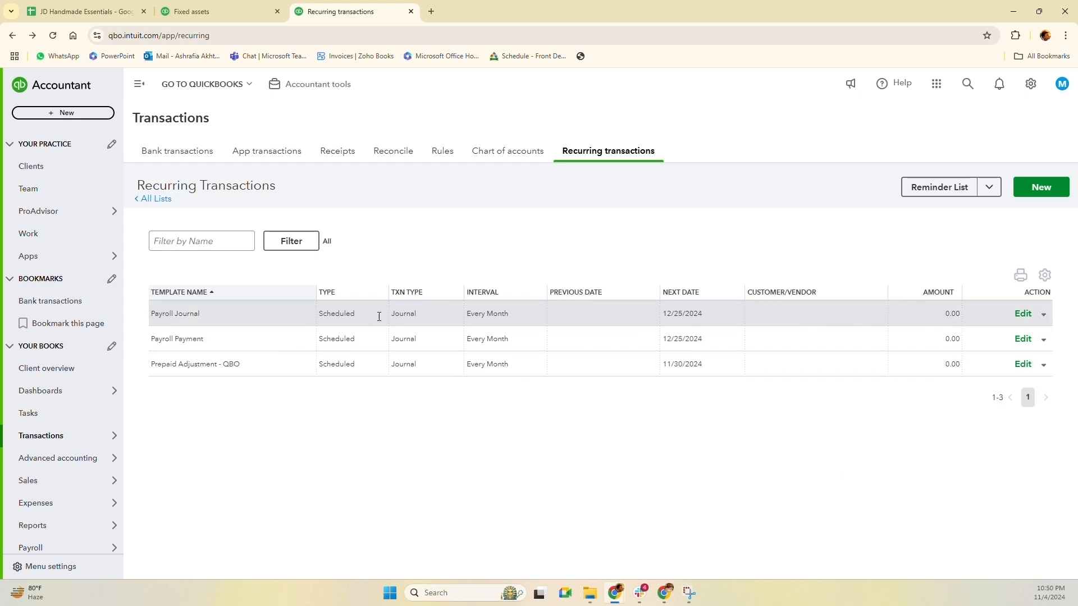
{"action": "left_click", "coordinate": [1021, 315]}
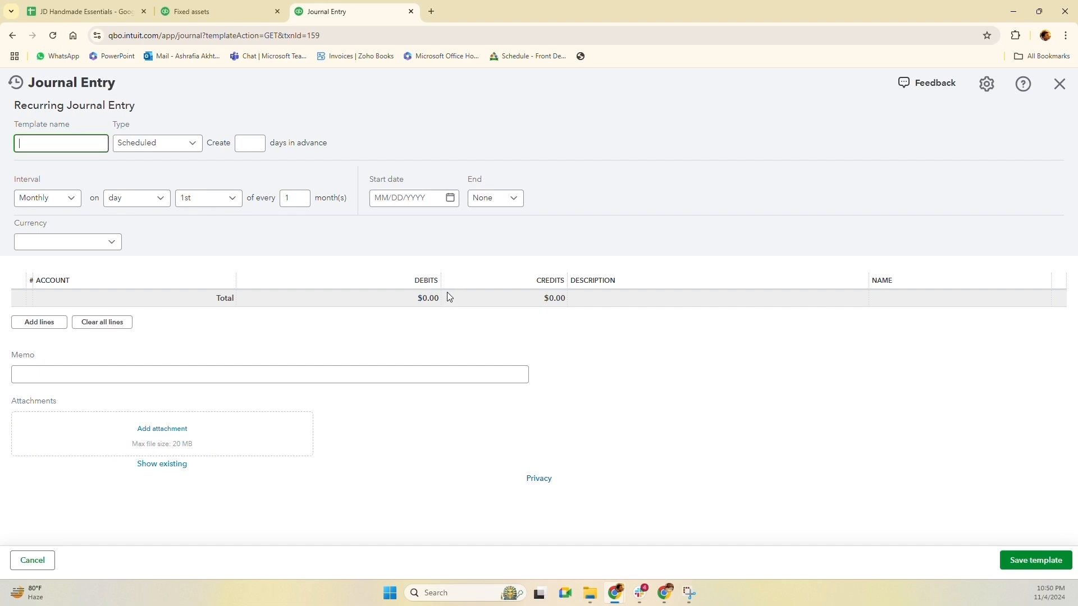
{"action": "left_click", "coordinate": [160, 158]}
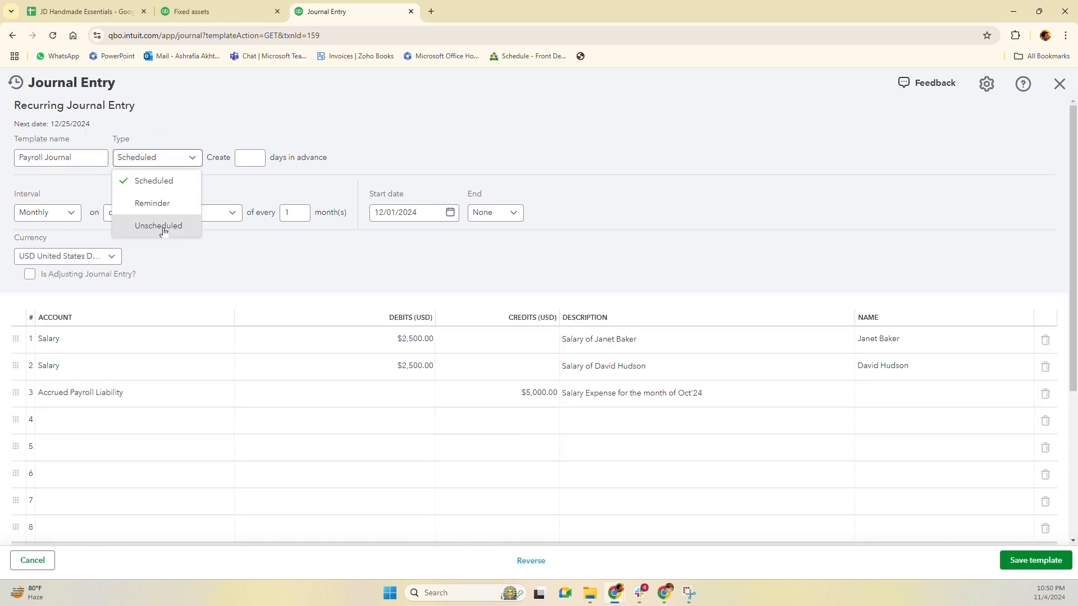
{"action": "left_click", "coordinate": [164, 227]}
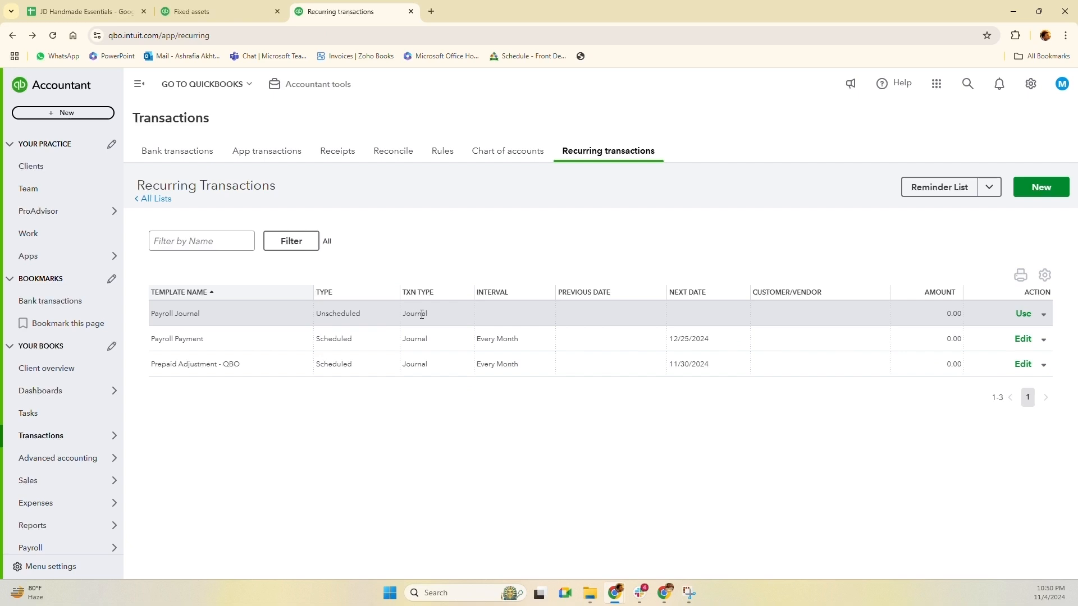
{"action": "left_click", "coordinate": [1044, 316]}
{"action": "left_click", "coordinate": [1023, 314]}
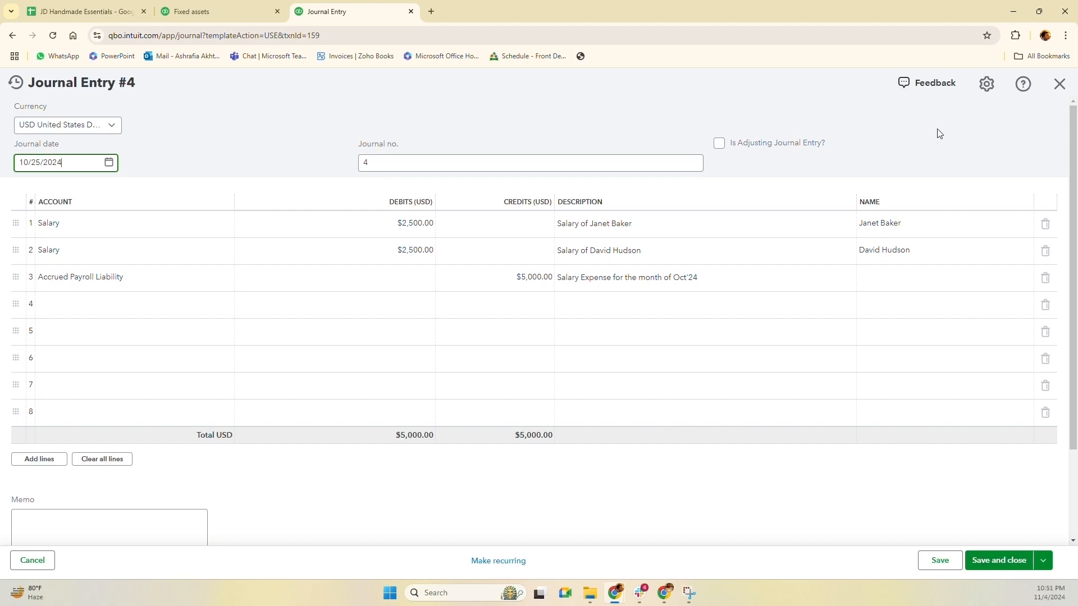
{"action": "left_click", "coordinate": [1059, 86]}
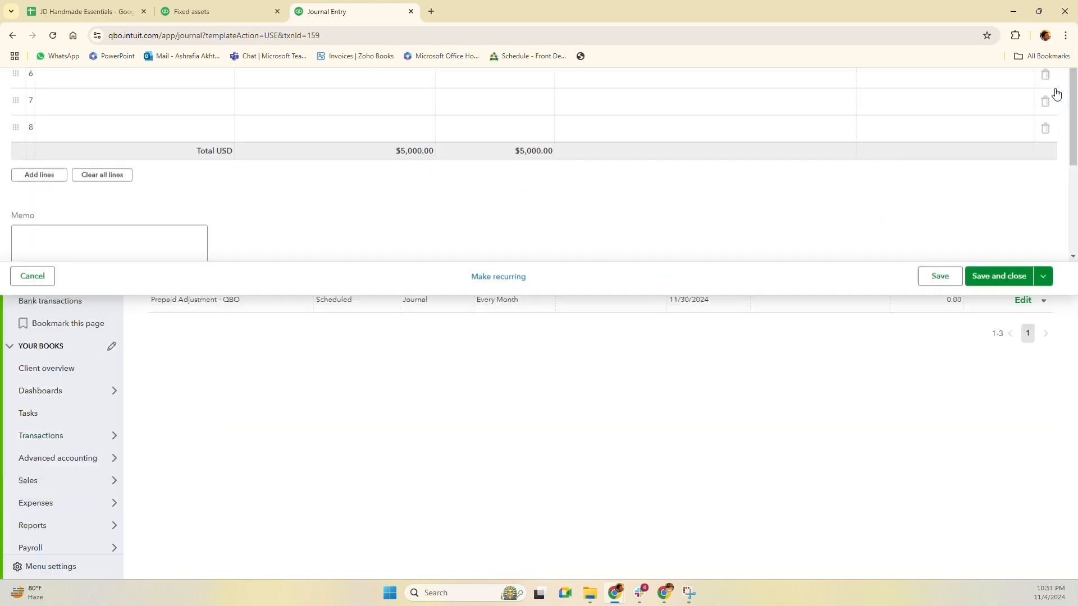
{"action": "scroll", "coordinate": [51, 488], "scroll_direction": "down", "scroll_amount": 1}
{"action": "mouse_move", "coordinate": [41, 472]}
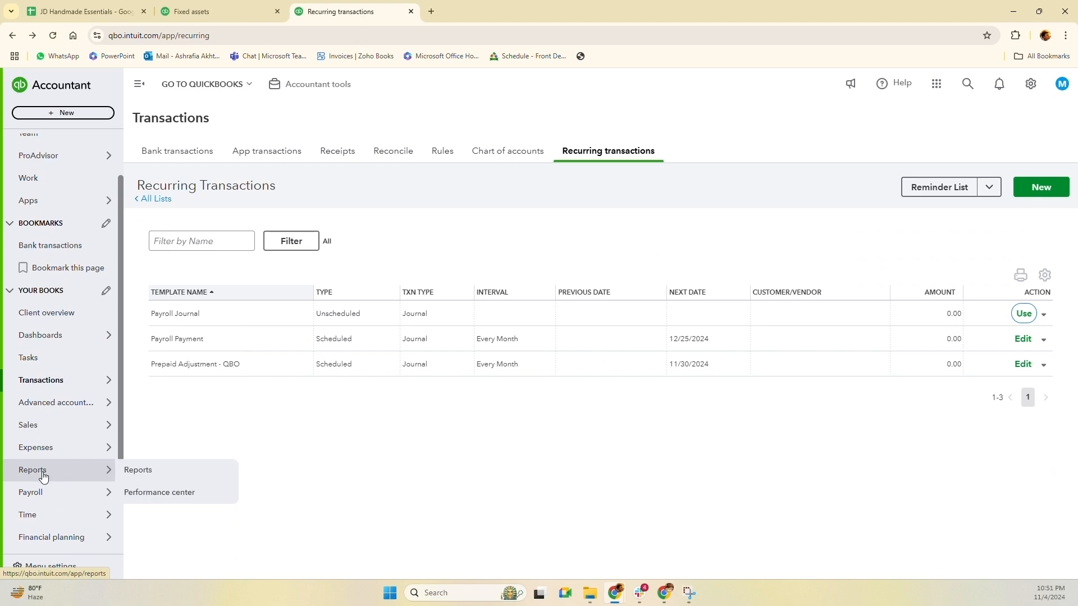
{"action": "left_click", "coordinate": [145, 471]}
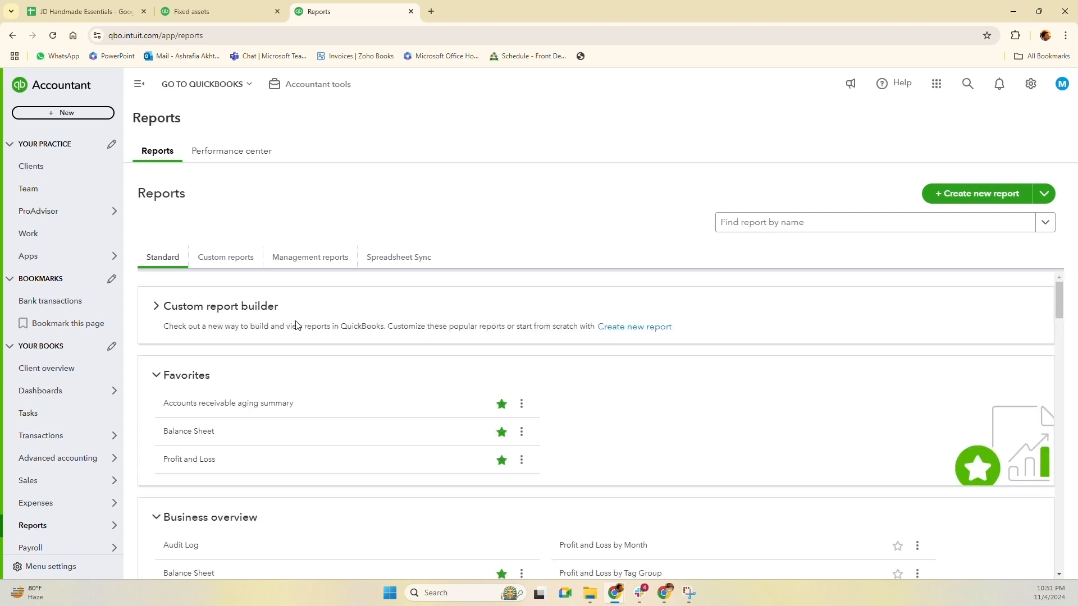
{"action": "left_click", "coordinate": [191, 461]}
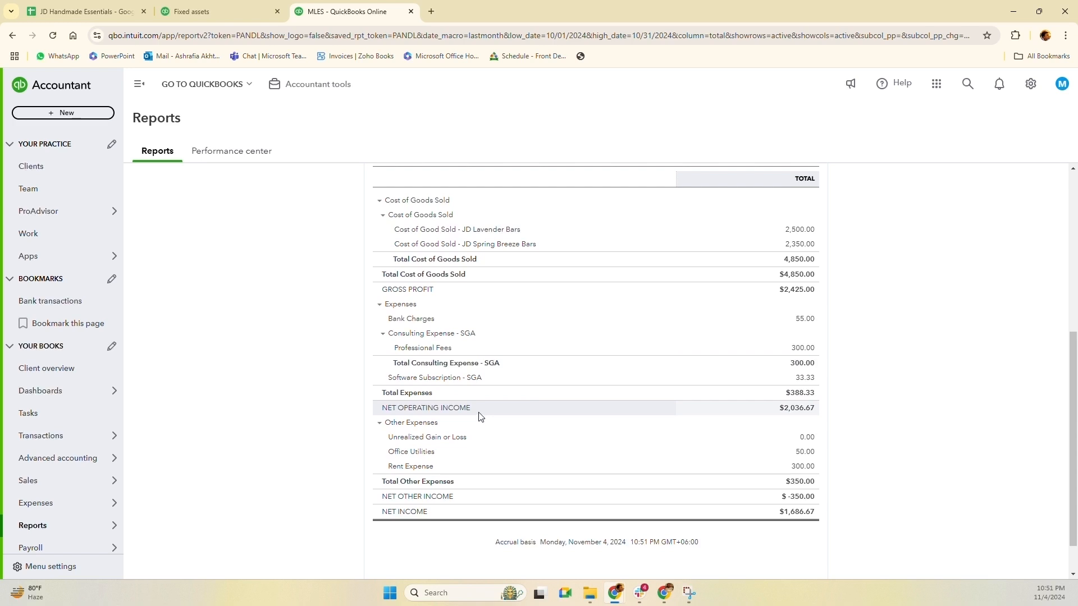
{"action": "scroll", "coordinate": [483, 455], "scroll_direction": "up", "scroll_amount": 3}
{"action": "scroll", "coordinate": [486, 454], "scroll_direction": "down", "scroll_amount": 2}
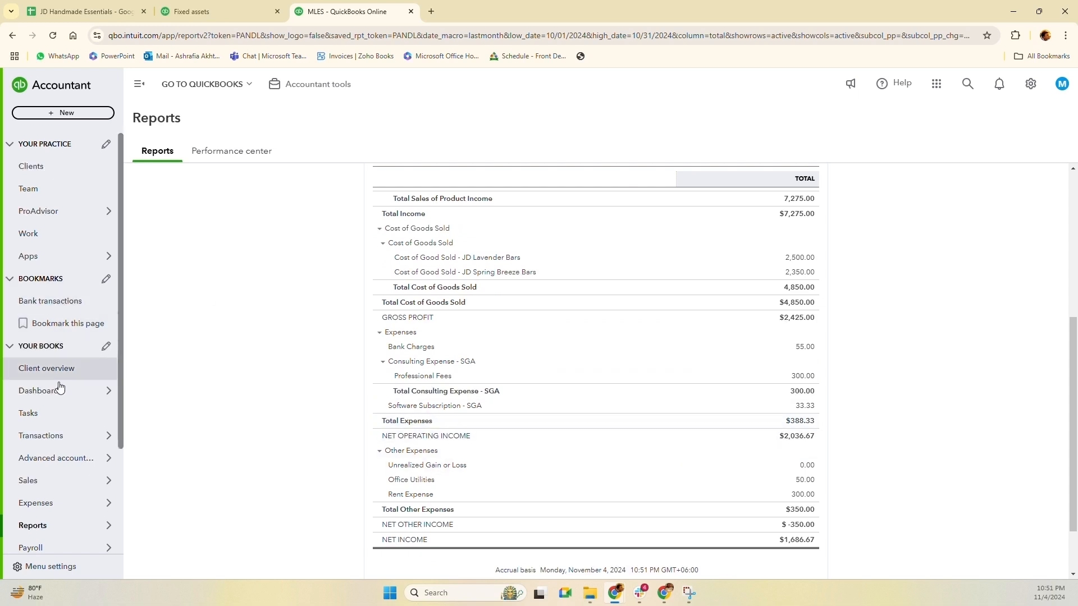
{"action": "mouse_move", "coordinate": [49, 436]}
{"action": "left_click", "coordinate": [151, 437]}
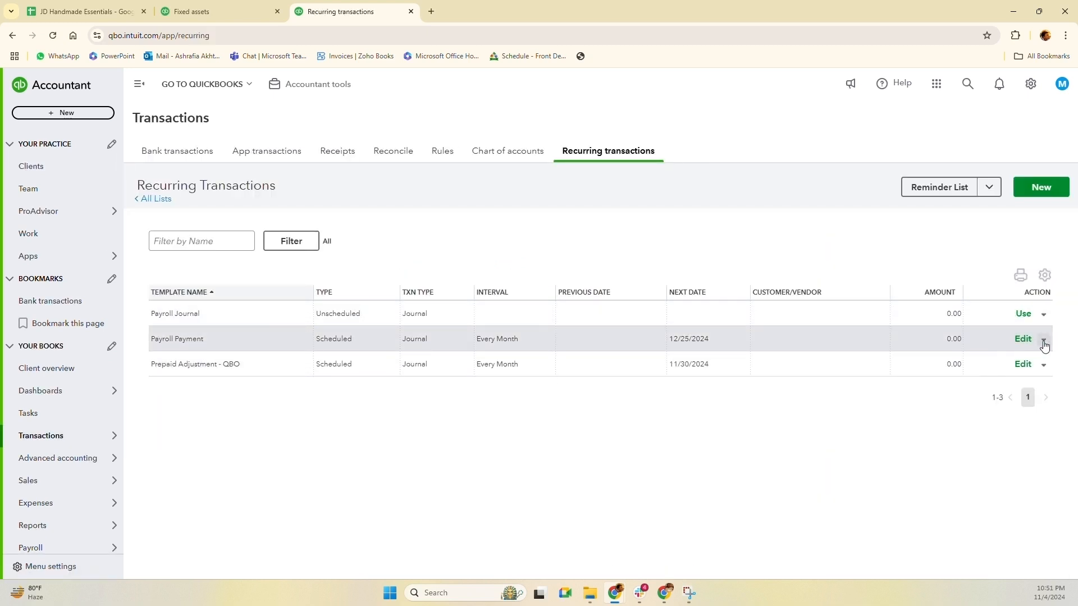
Set the Payroll Payment template's Type to Unscheduled, save it, and close the form
{"action": "left_click", "coordinate": [1030, 343]}
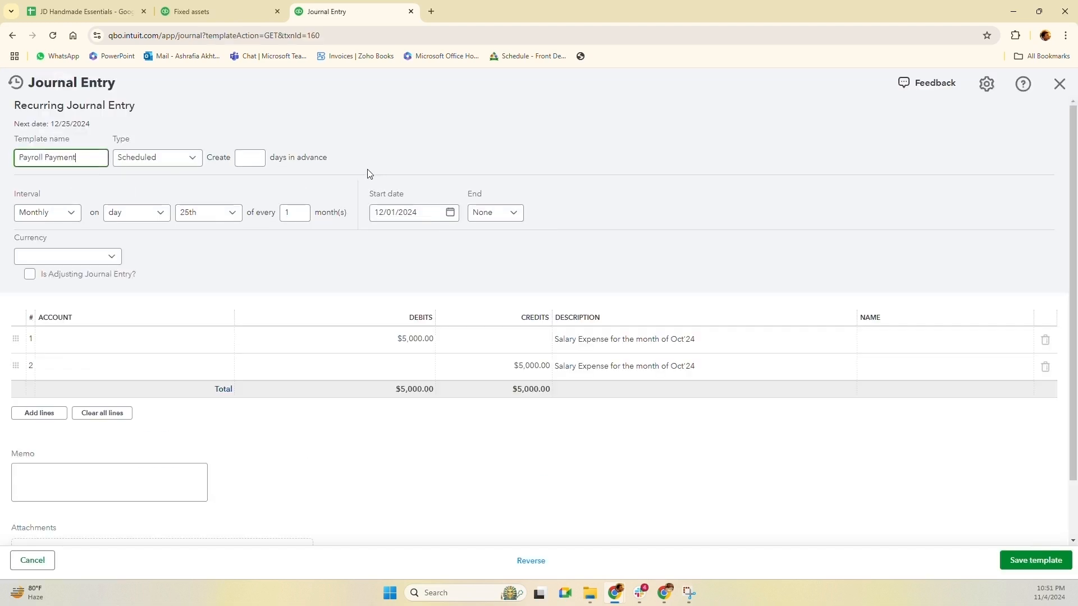
{"action": "left_click", "coordinate": [184, 162]}
{"action": "left_click", "coordinate": [177, 231]}
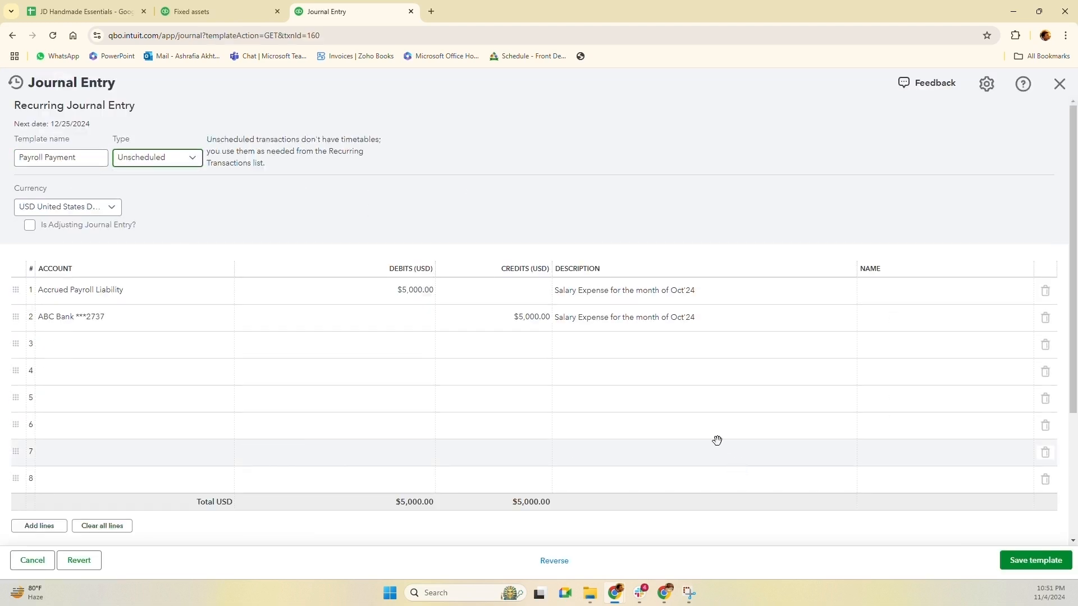
{"action": "left_click", "coordinate": [1056, 560]}
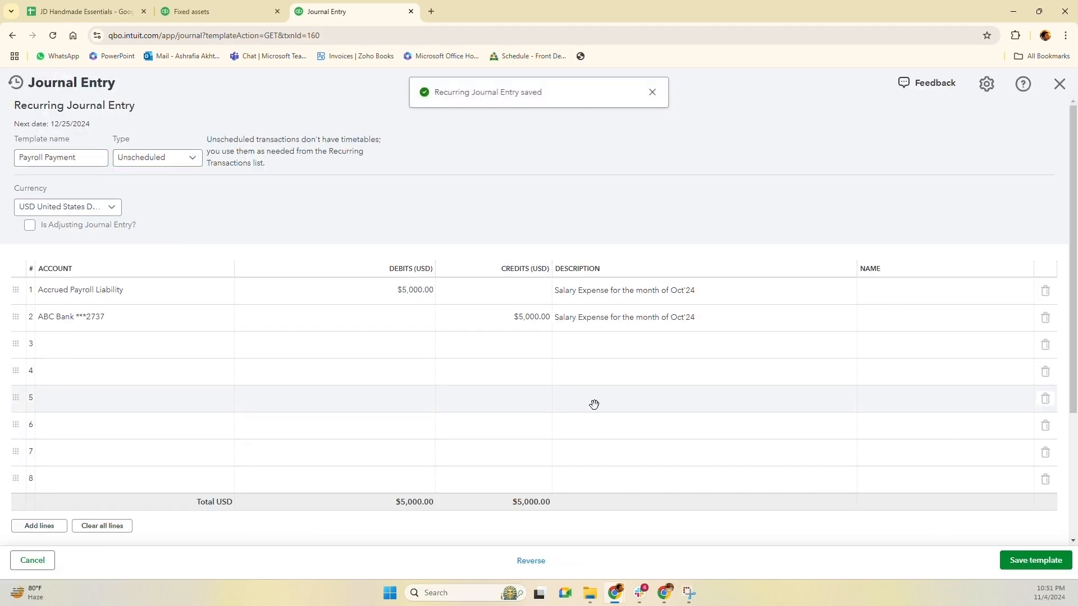
{"action": "left_click", "coordinate": [1059, 85]}
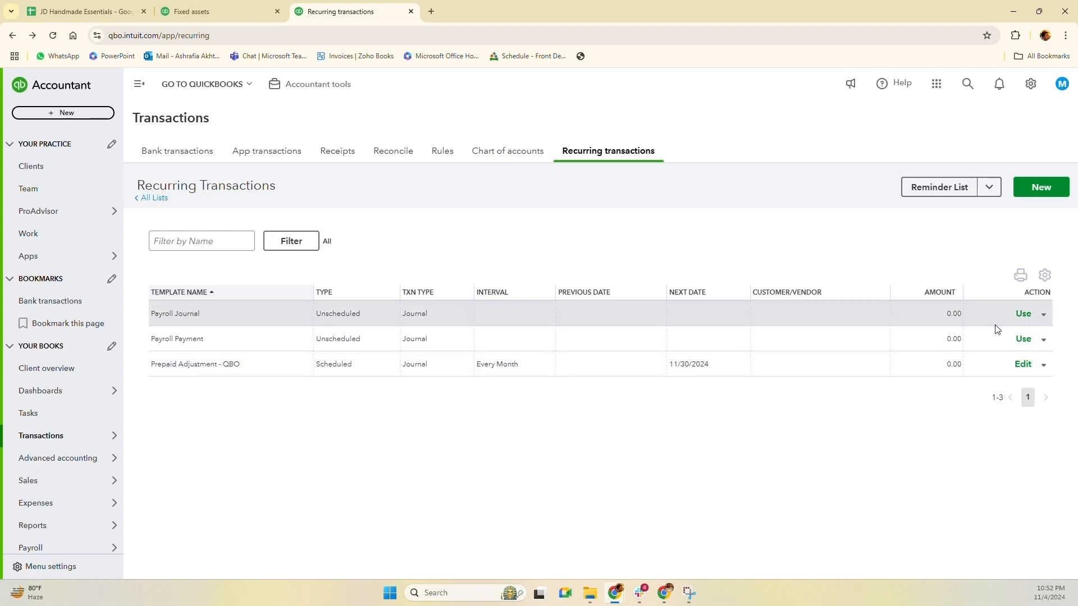
Post Journal Entry 4 from the Payroll Journal template
{"action": "left_click", "coordinate": [1018, 319]}
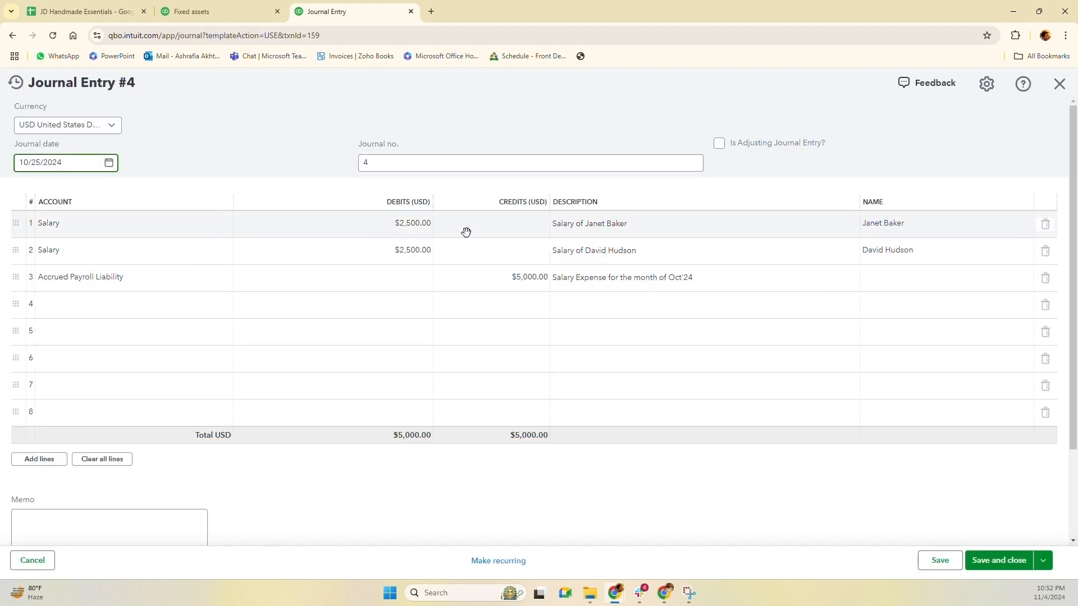
{"action": "left_click", "coordinate": [974, 562]}
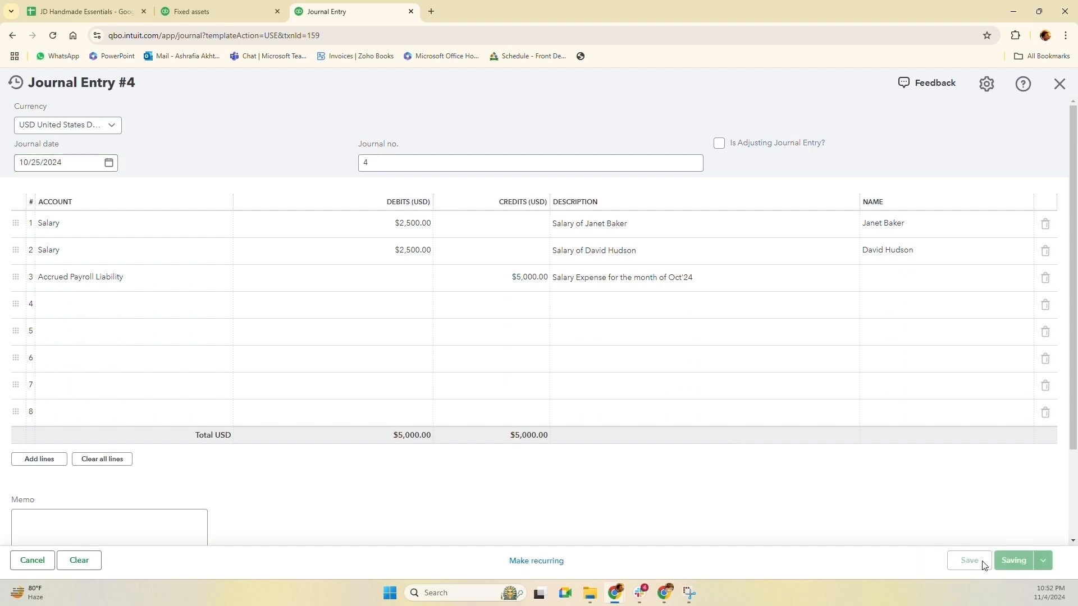
{"action": "left_click", "coordinate": [584, 171]}
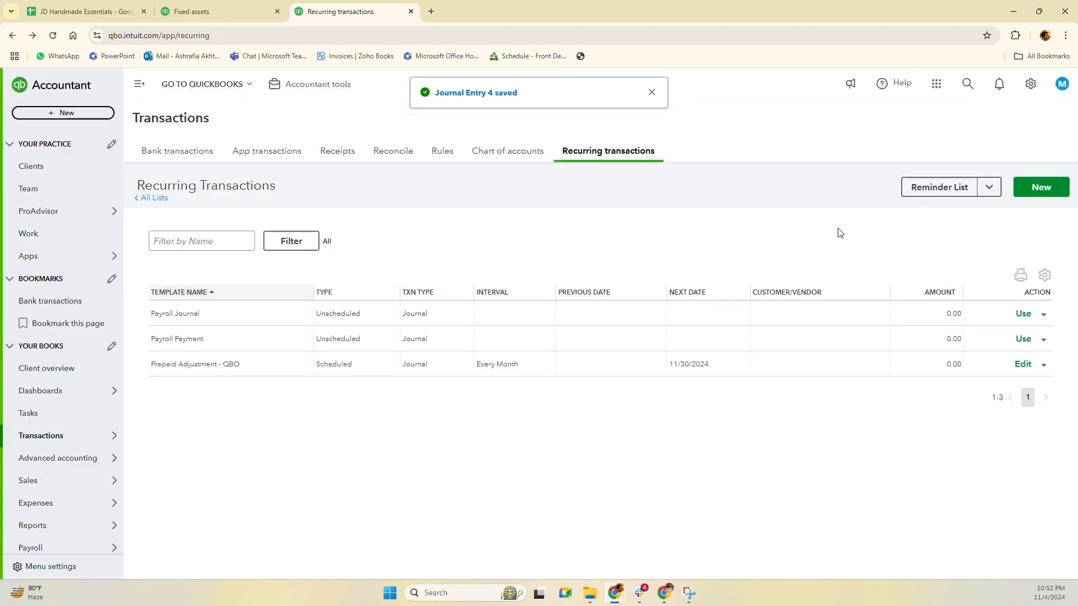
Post Journal Entry 5 from the Payroll Payment template, debiting Accrued Payroll Liability $5,000
{"action": "left_click", "coordinate": [1025, 340]}
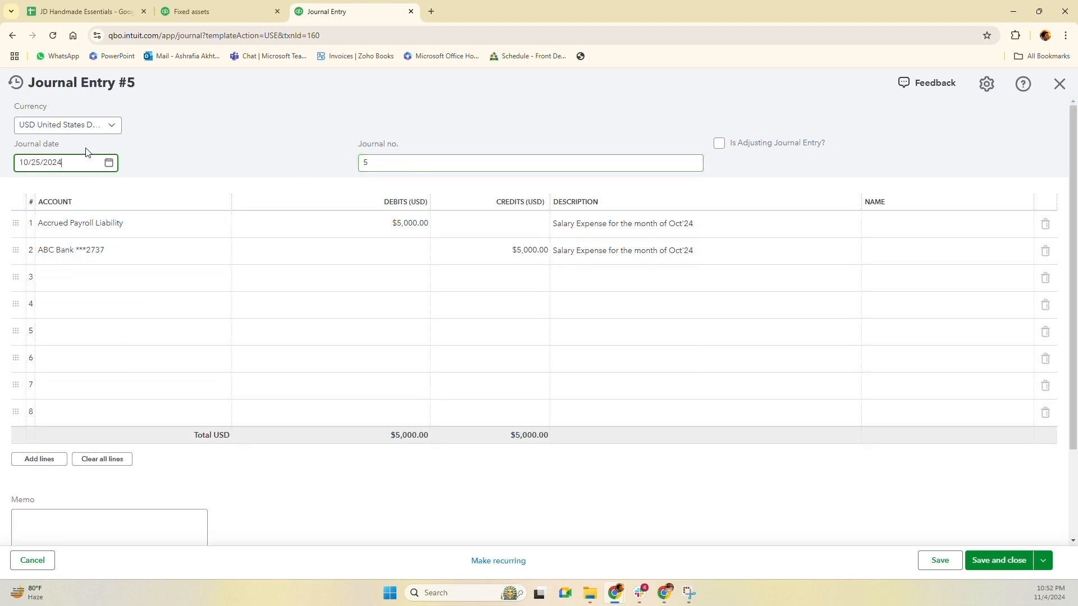
{"action": "left_click", "coordinate": [993, 561]}
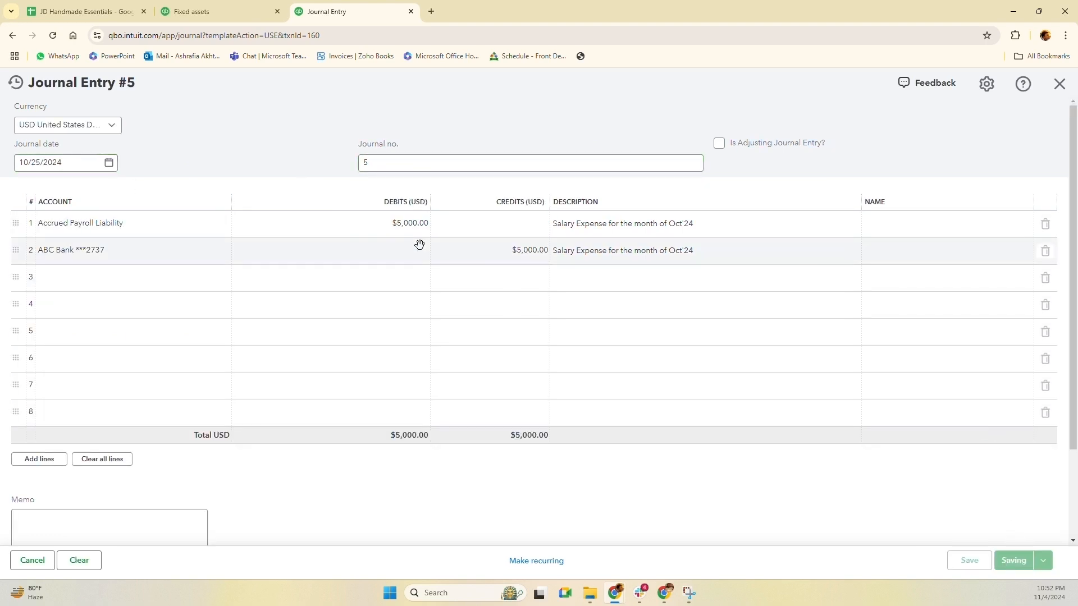
{"action": "left_click", "coordinate": [1057, 89]}
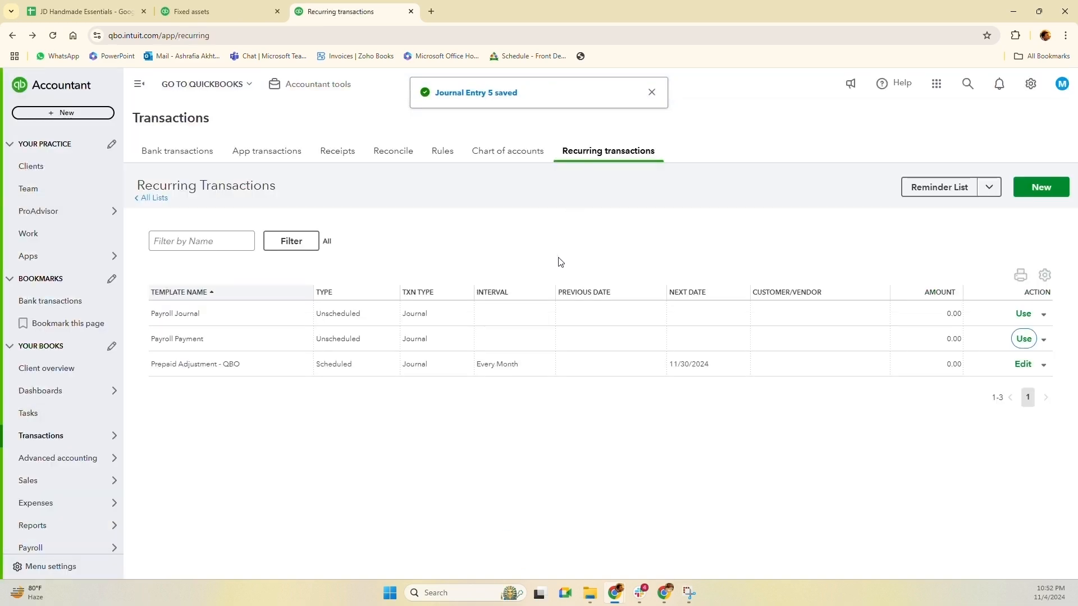
From saved Journal Entry 5, open the full journal search listing refs 5 and 4
{"action": "left_click", "coordinate": [475, 95]}
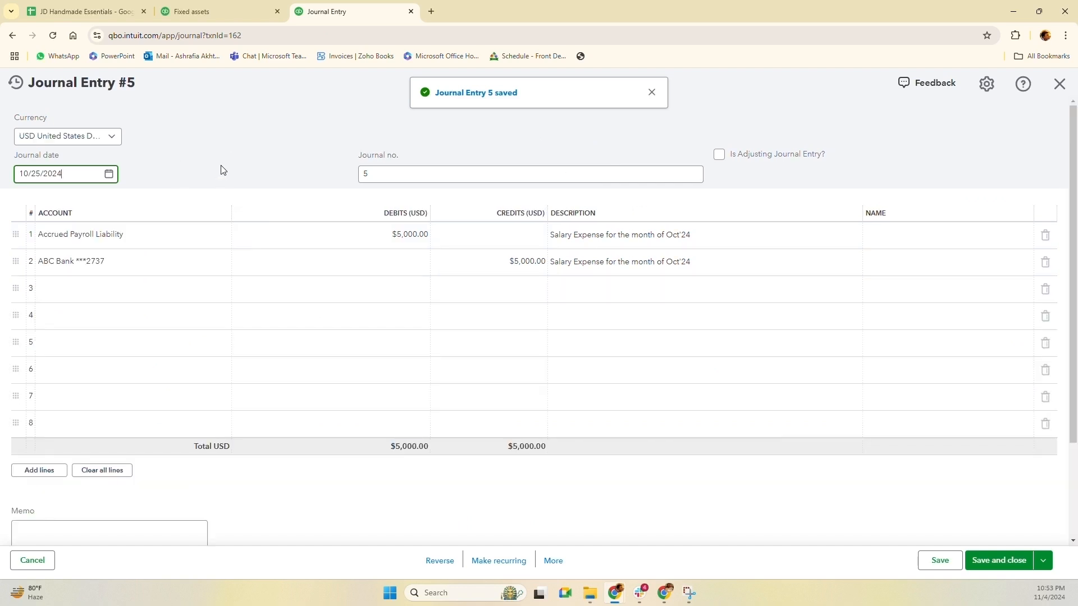
{"action": "left_click", "coordinate": [15, 83]}
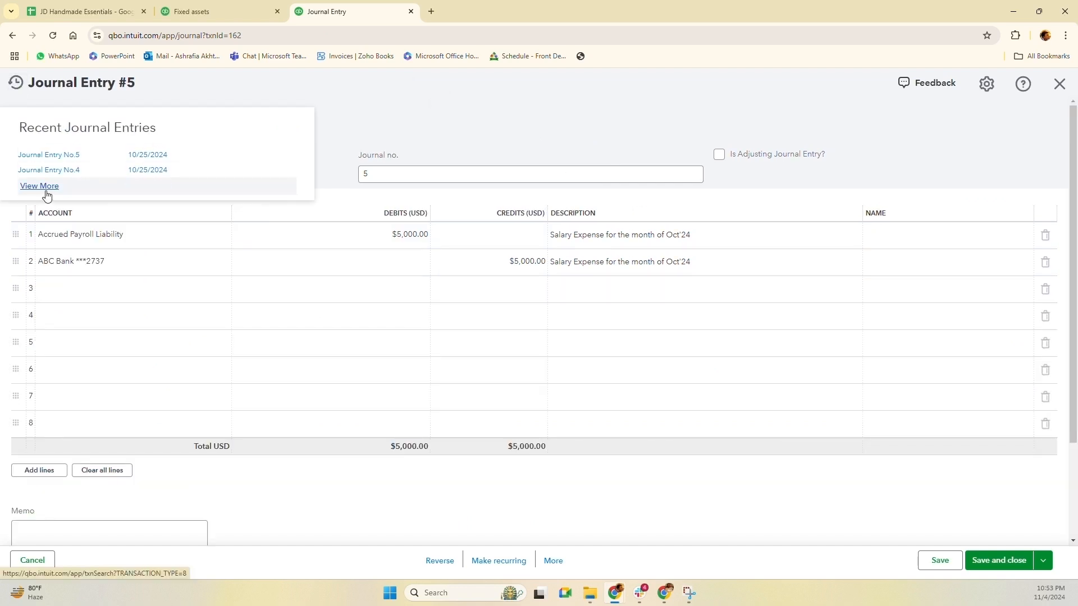
{"action": "left_click", "coordinate": [41, 186]}
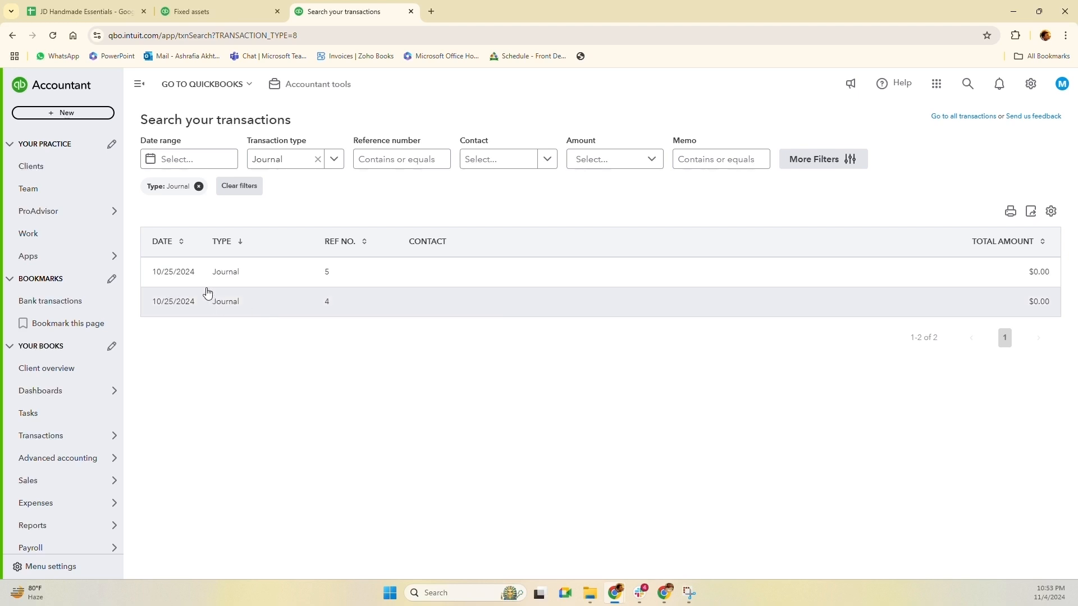
{"action": "scroll", "coordinate": [99, 448], "scroll_direction": "down", "scroll_amount": 2}
Open the Profit and Loss report from Reports
{"action": "mouse_move", "coordinate": [99, 447]}
{"action": "mouse_move", "coordinate": [43, 421]}
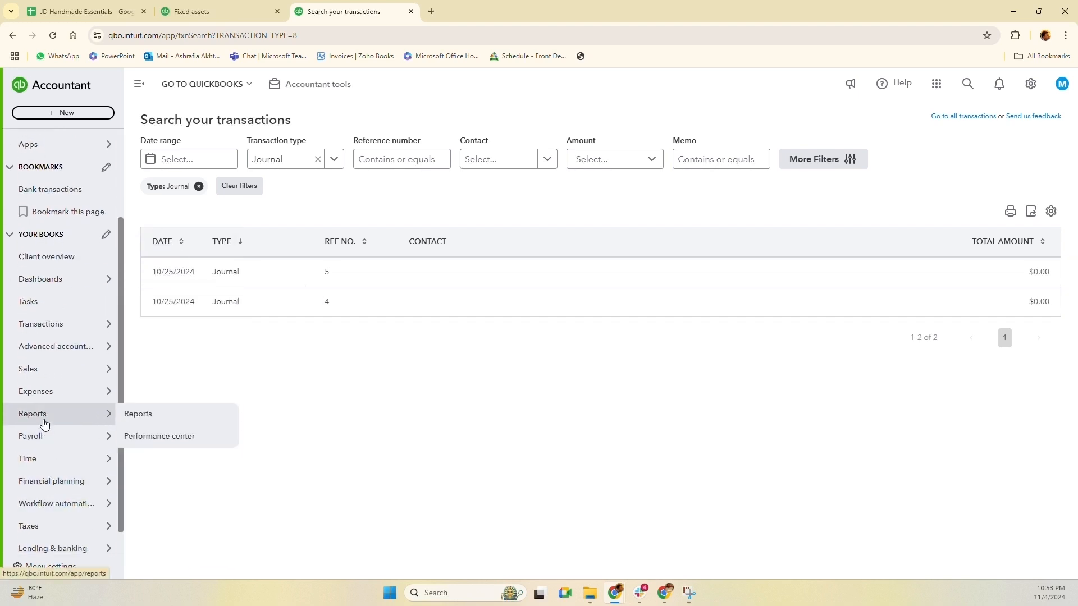
{"action": "left_click", "coordinate": [184, 419]}
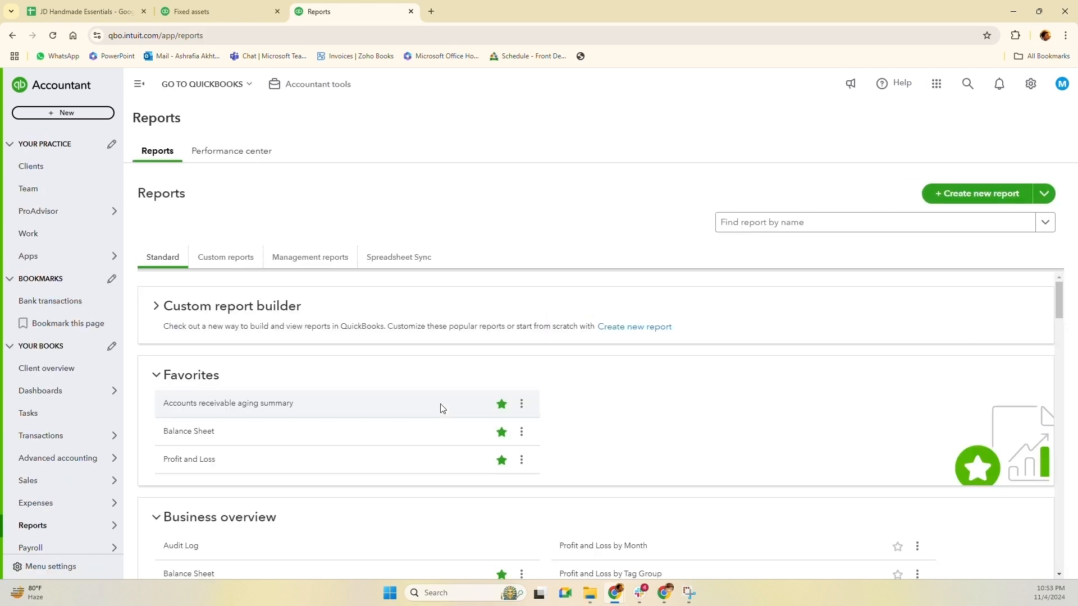
{"action": "left_click", "coordinate": [175, 461]}
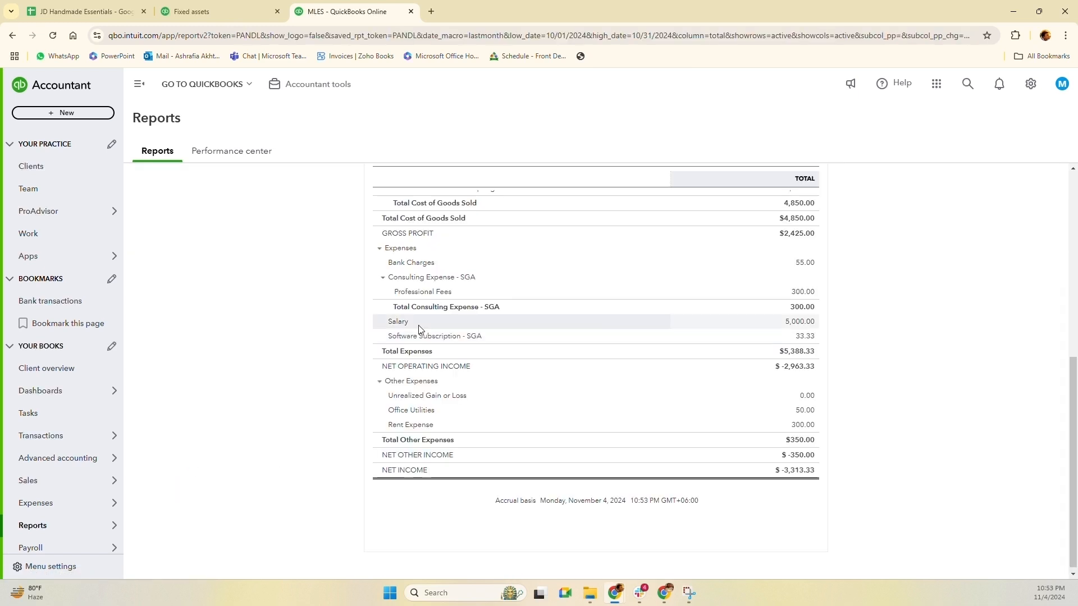
Drill into the $5,000 Salary total to see its two $2,500 entries, then go back
{"action": "left_click", "coordinate": [800, 322]}
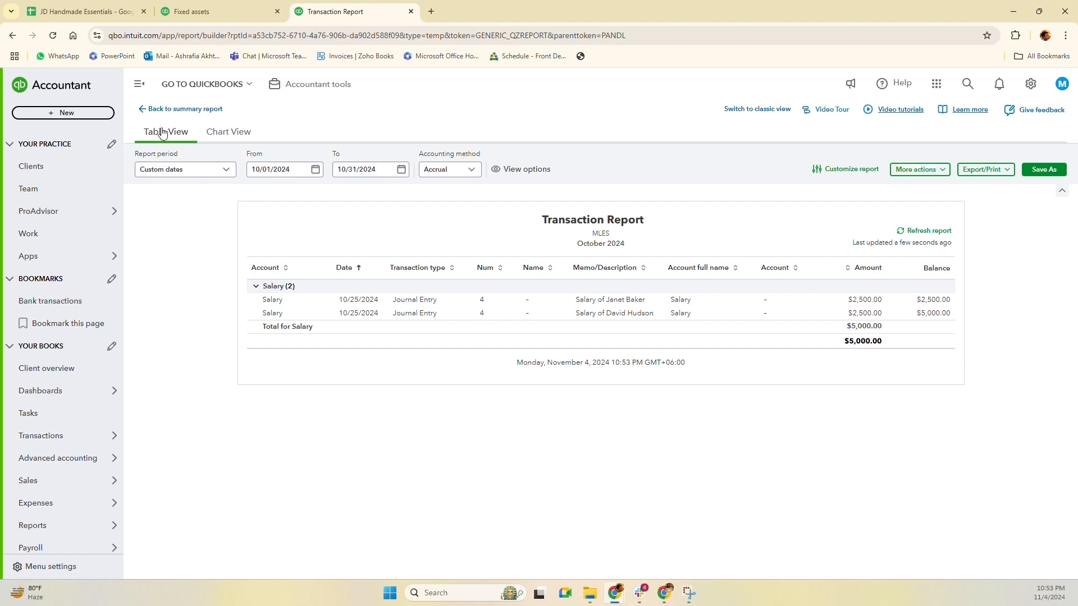
{"action": "left_click", "coordinate": [165, 110]}
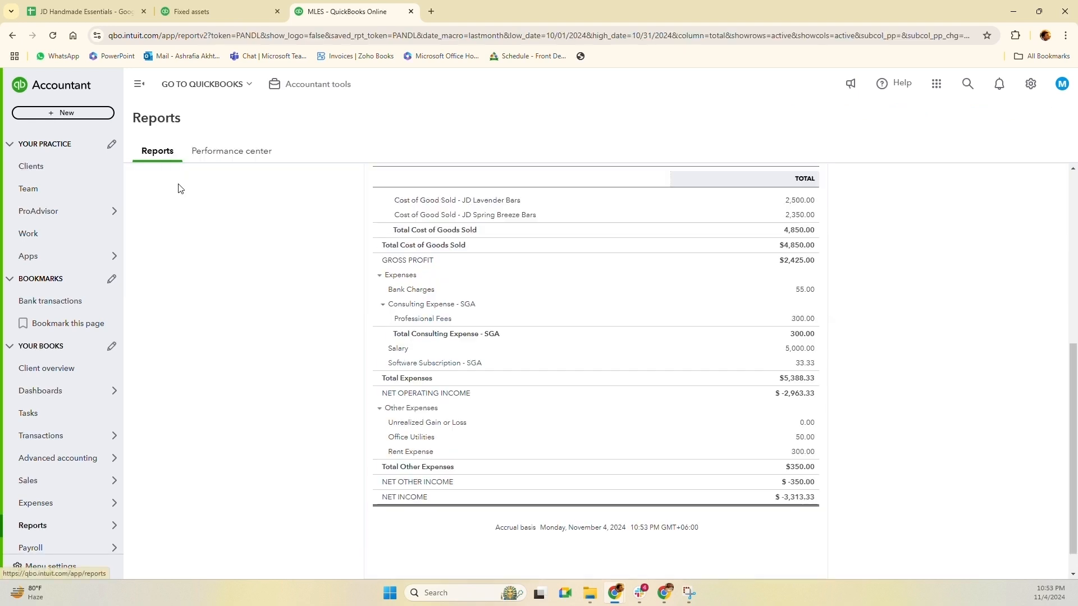
{"action": "left_click", "coordinate": [163, 149]}
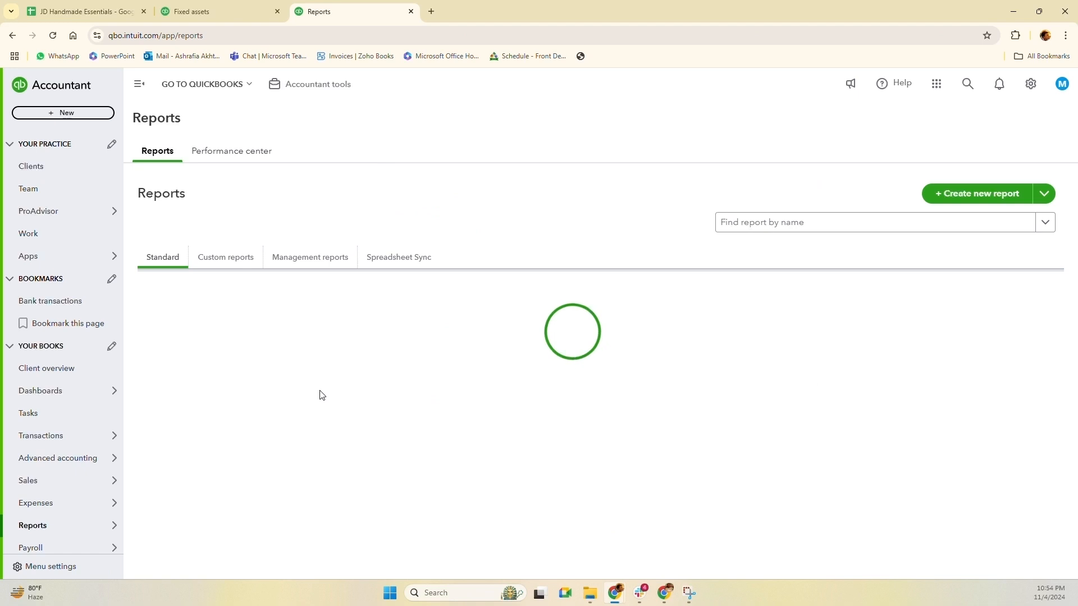
Open the Balance Sheet and drill from Accrued Payroll Liability into the -5,000.00 Journal Entry #5
{"action": "scroll", "coordinate": [317, 388], "scroll_direction": "down", "scroll_amount": 2}
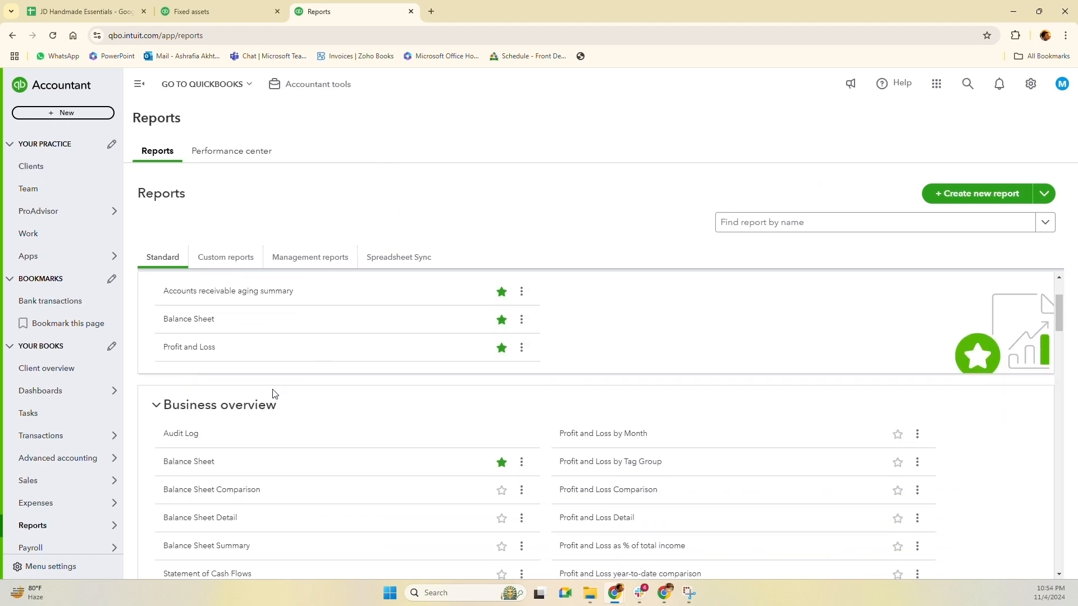
{"action": "left_click", "coordinate": [187, 320]}
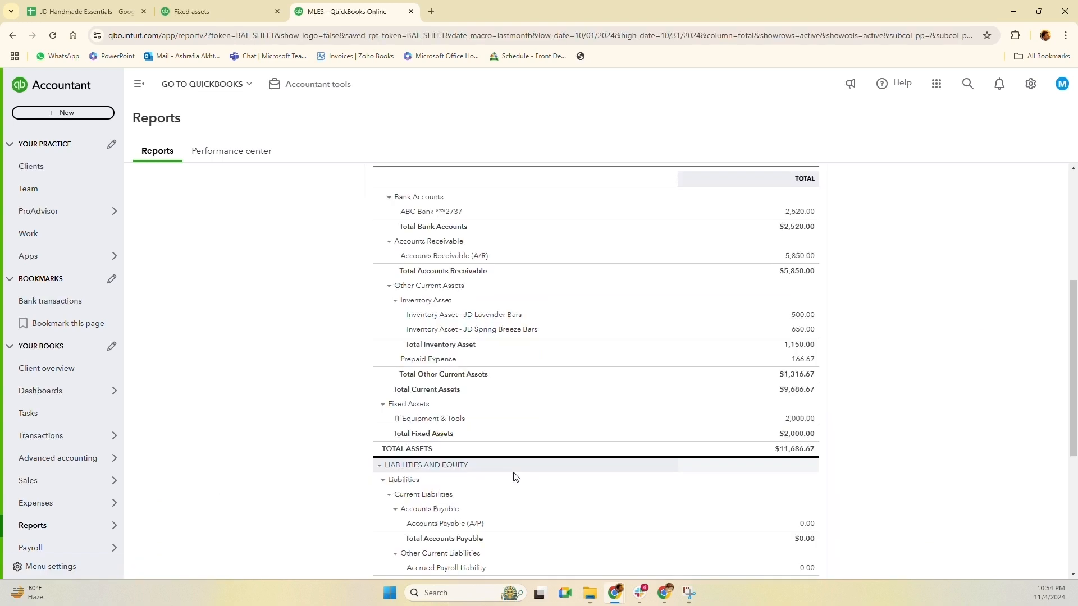
{"action": "scroll", "coordinate": [515, 477], "scroll_direction": "down", "scroll_amount": 1}
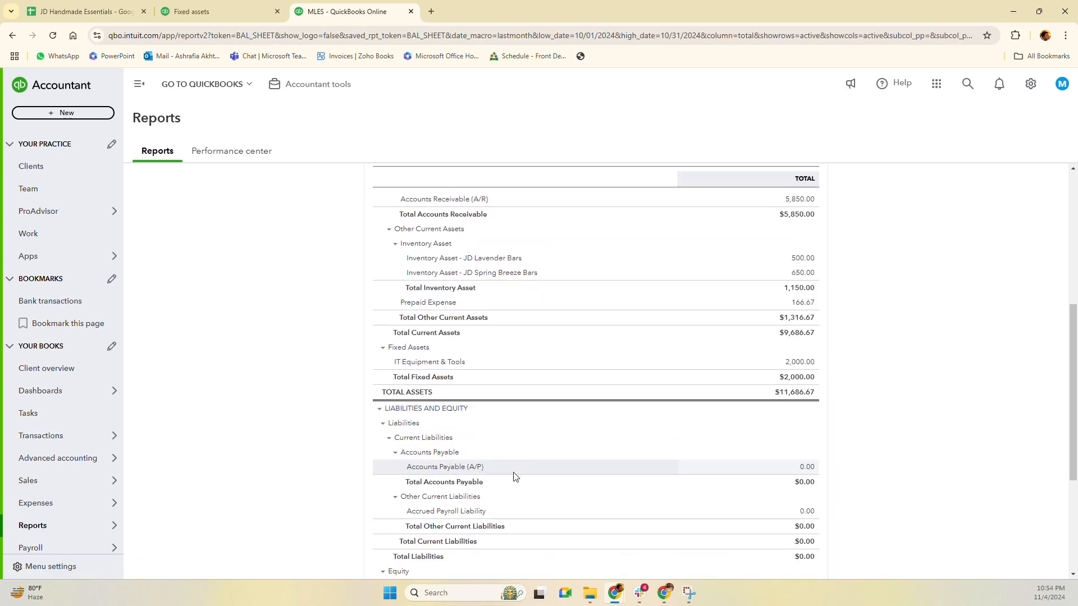
{"action": "scroll", "coordinate": [514, 477], "scroll_direction": "down", "scroll_amount": 1}
{"action": "scroll", "coordinate": [489, 455], "scroll_direction": "down", "scroll_amount": 1}
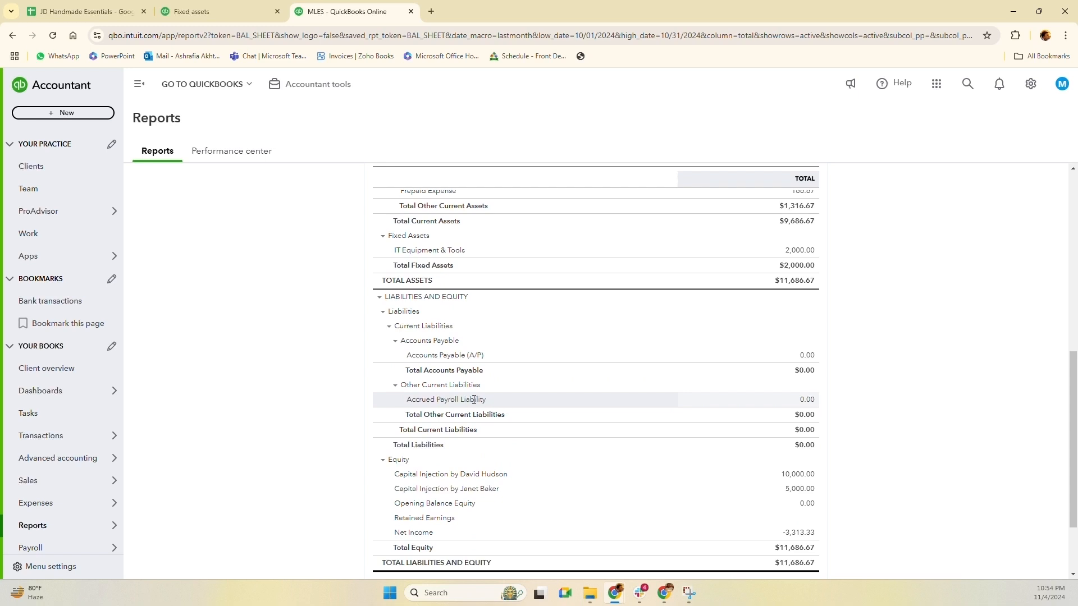
{"action": "left_click", "coordinate": [803, 402]}
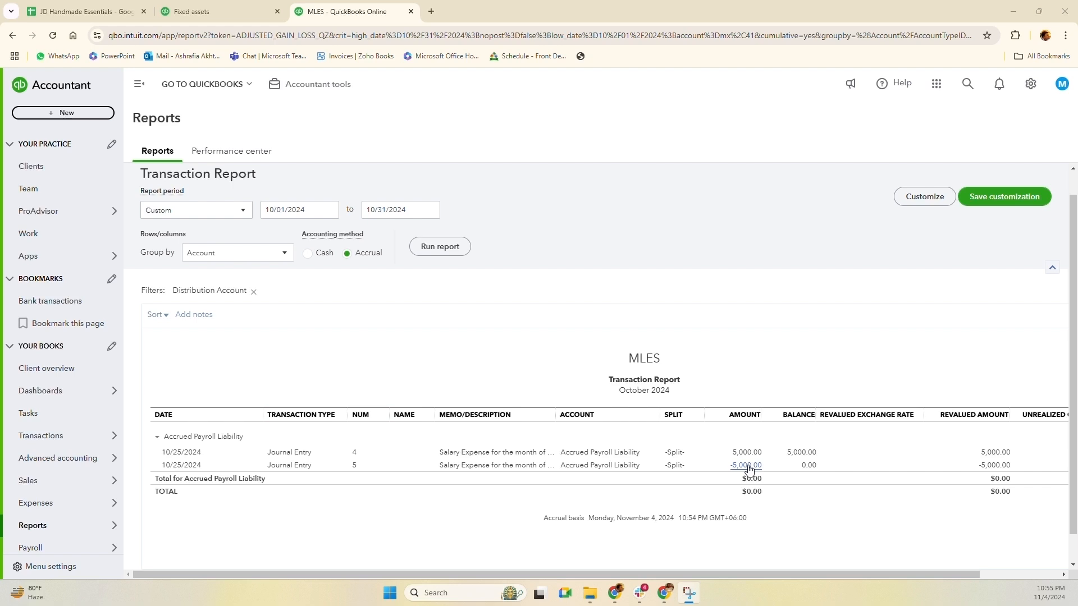
{"action": "left_click", "coordinate": [746, 468]}
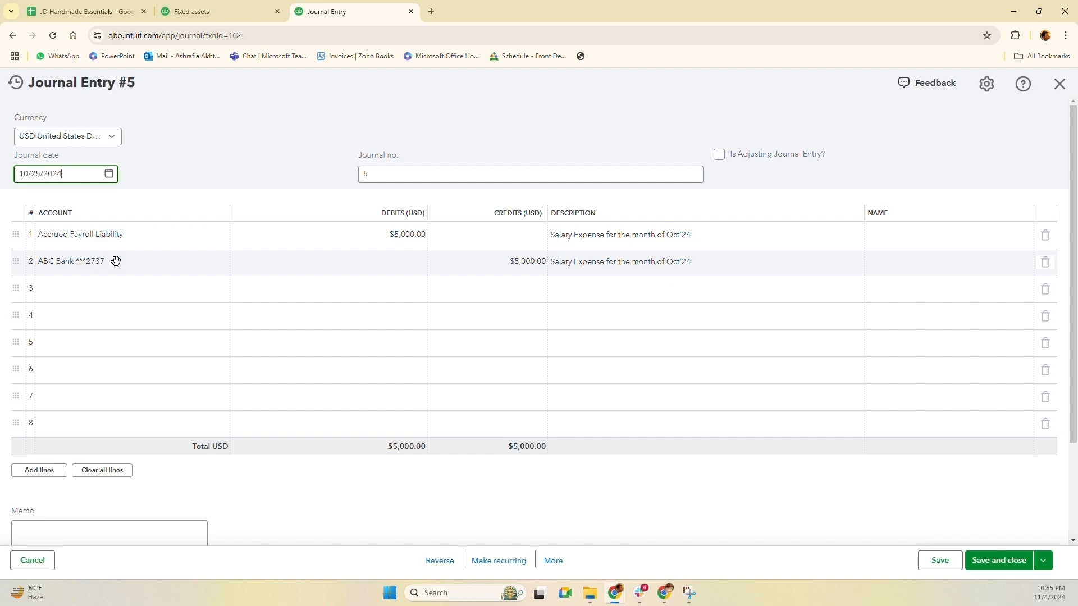
In Bank transactions, inspect Journal Entry 5 suggested for the Salary Payment line
{"action": "left_click", "coordinate": [1060, 92]}
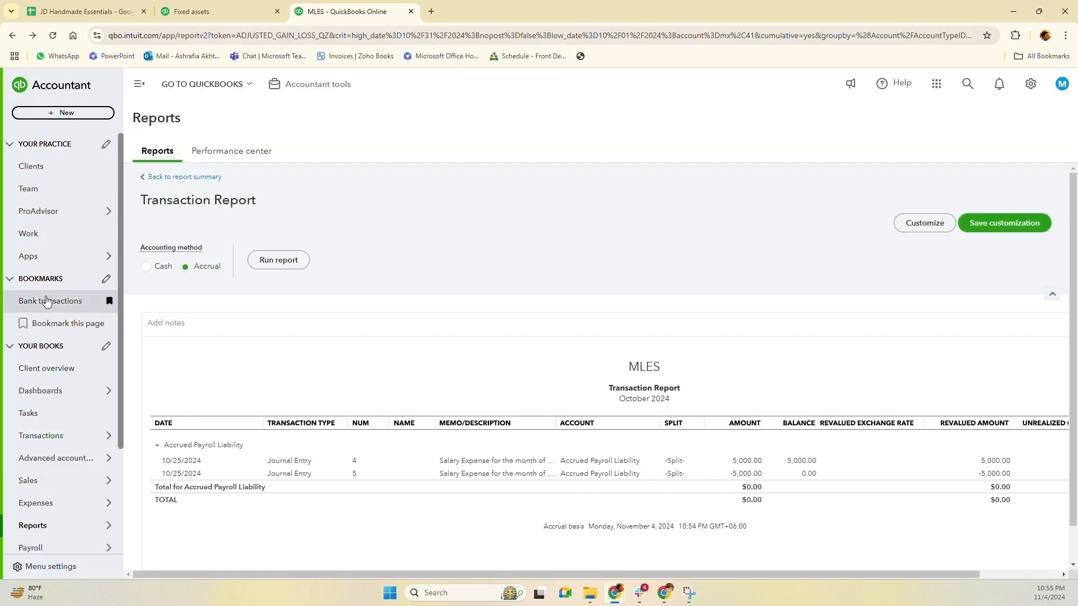
{"action": "left_click", "coordinate": [66, 302]}
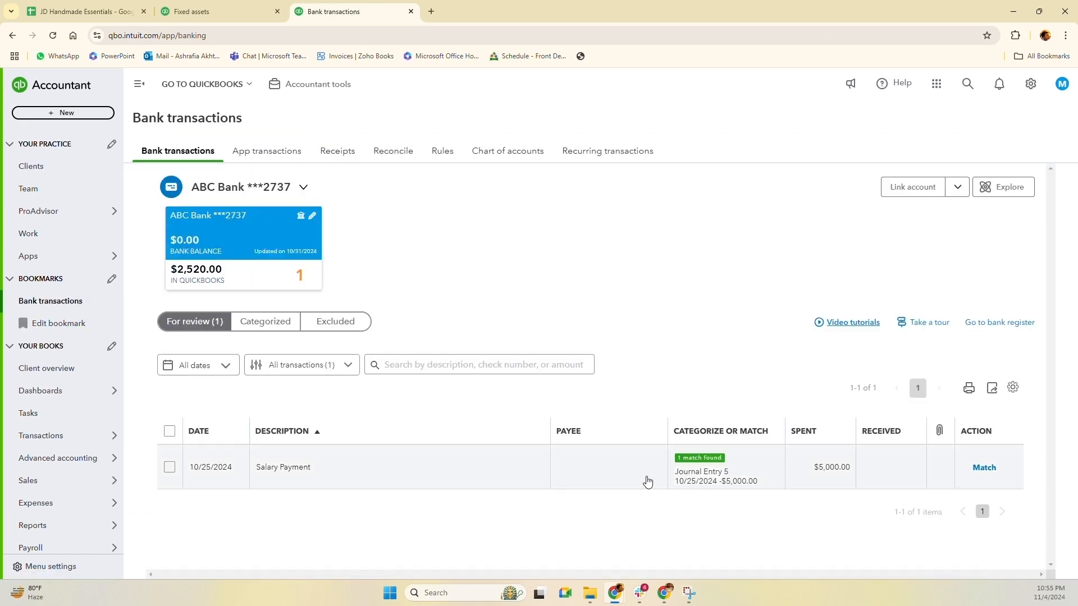
{"action": "left_click", "coordinate": [359, 470]}
{"action": "scroll", "coordinate": [424, 436], "scroll_direction": "down", "scroll_amount": 2}
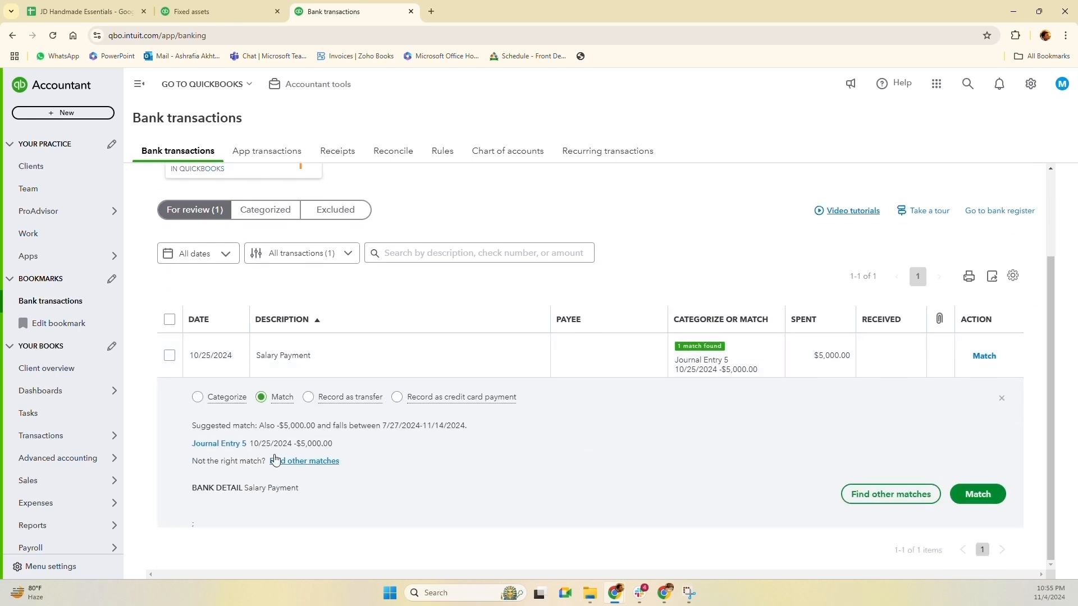
{"action": "left_click", "coordinate": [223, 446]}
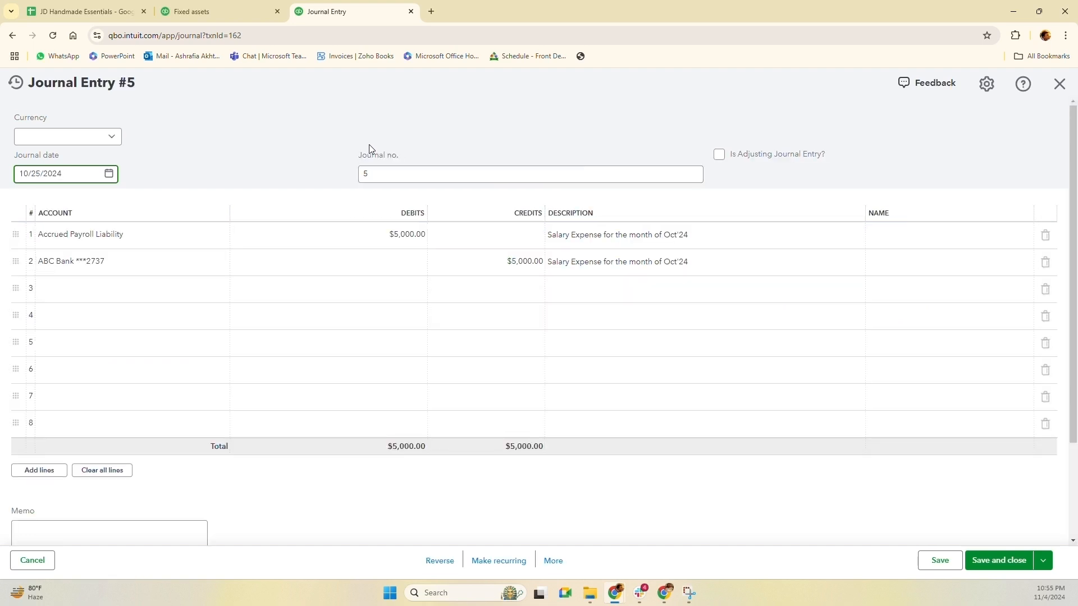
{"action": "left_click", "coordinate": [1059, 84]}
Match the $5,000 Salary Payment to Journal Entry 5
{"action": "left_click", "coordinate": [352, 481]}
{"action": "scroll", "coordinate": [356, 477], "scroll_direction": "down", "scroll_amount": 2}
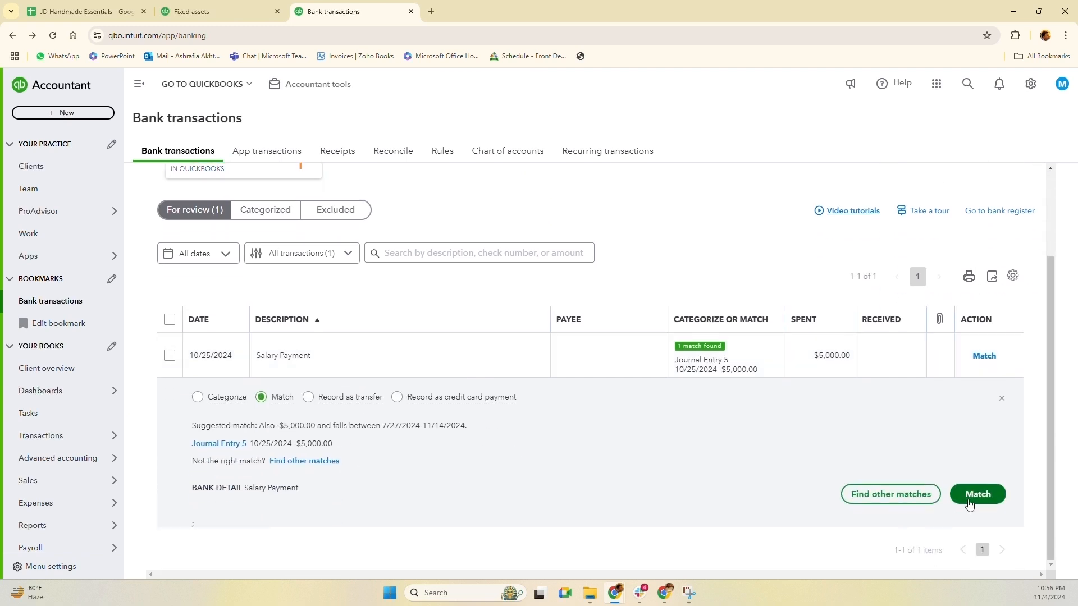
{"action": "left_click", "coordinate": [974, 505]}
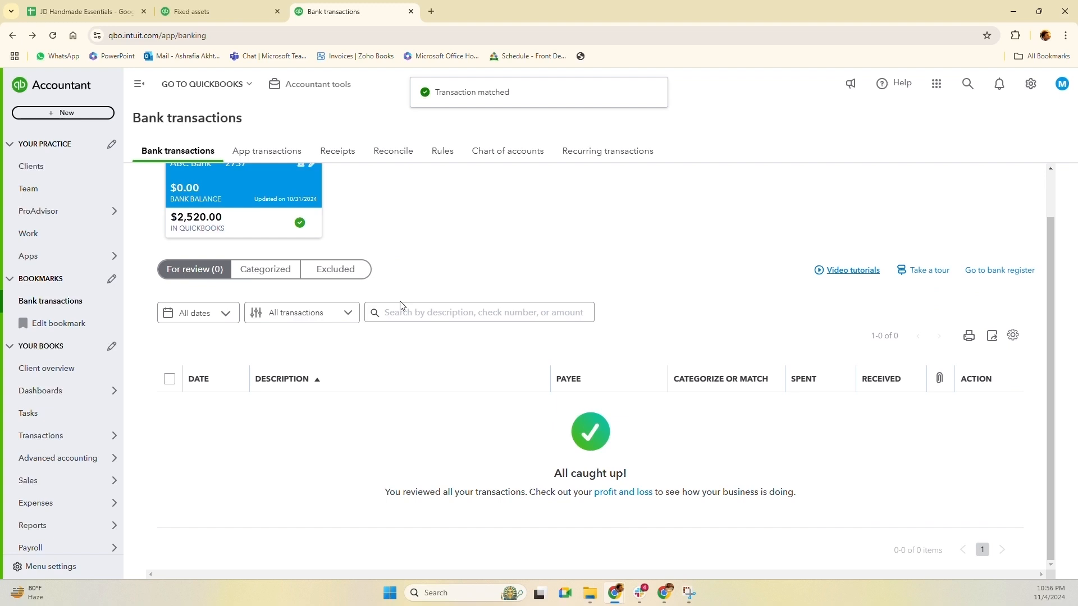
{"action": "left_click", "coordinate": [438, 308]}
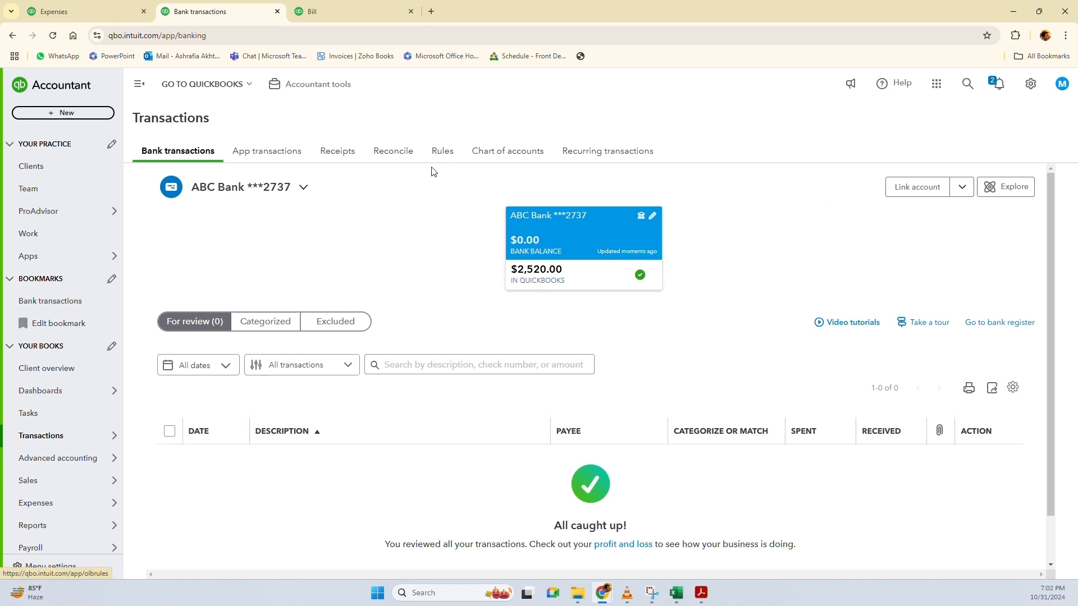
{"action": "left_click", "coordinate": [393, 159]}
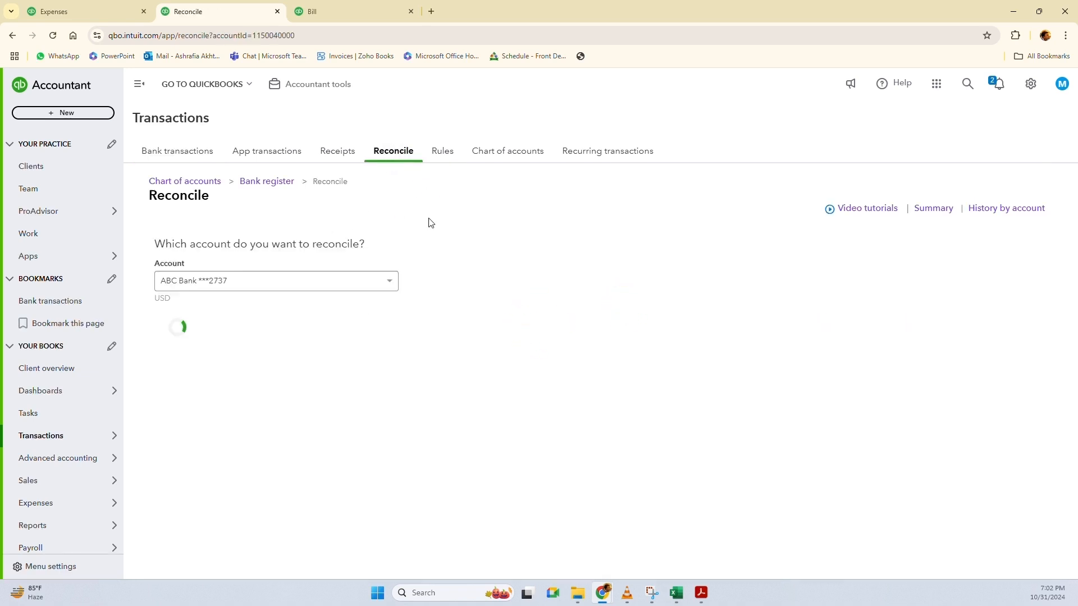
Choose ABC Bank ***2737 to reconcile and bring up the Excel bank statement
{"action": "left_click", "coordinate": [301, 285]}
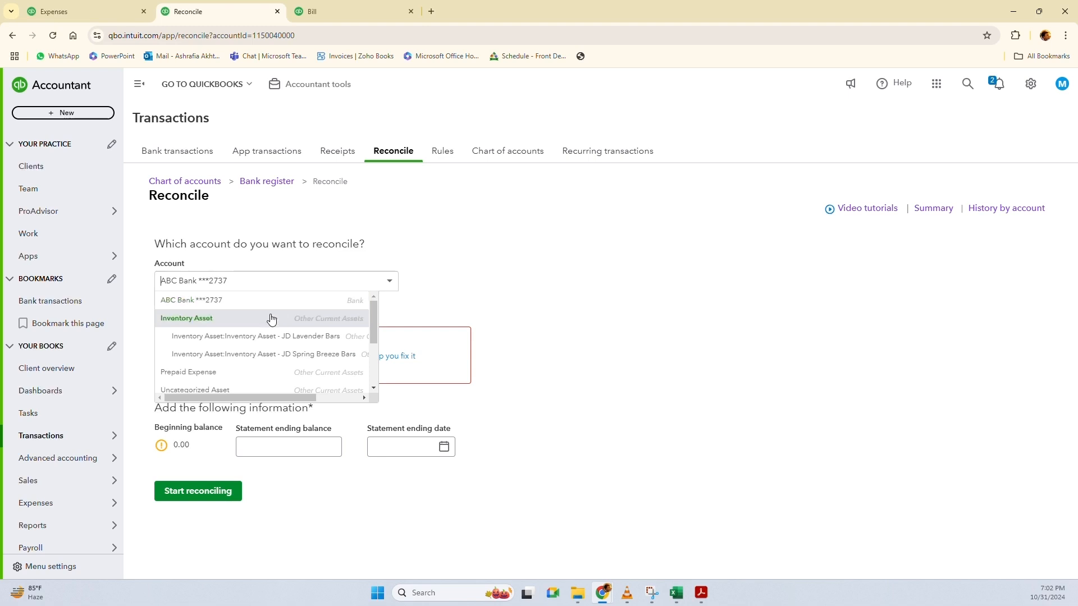
{"action": "left_click", "coordinate": [229, 302]}
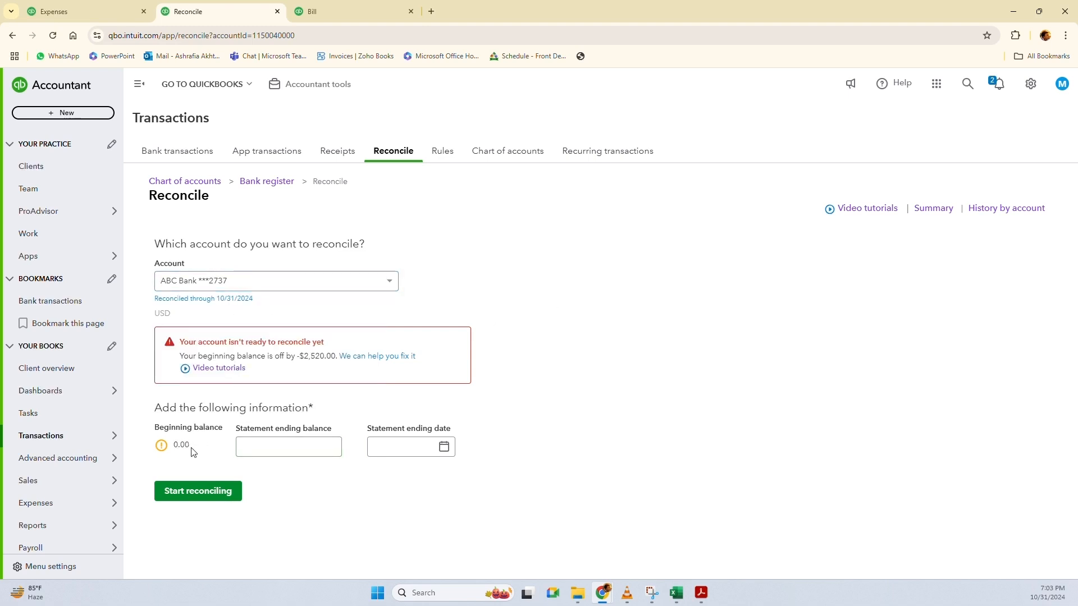
{"action": "left_click", "coordinate": [267, 451]}
{"action": "left_click", "coordinate": [676, 593]}
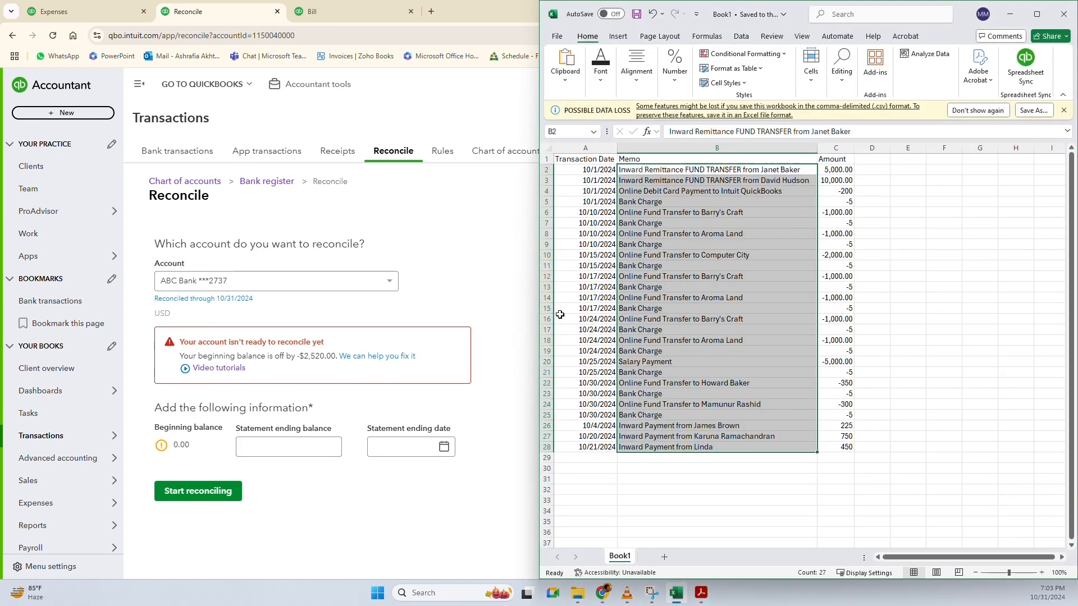
Enter =C2 in cell D2 to start the running balance
{"action": "left_click", "coordinate": [776, 489]}
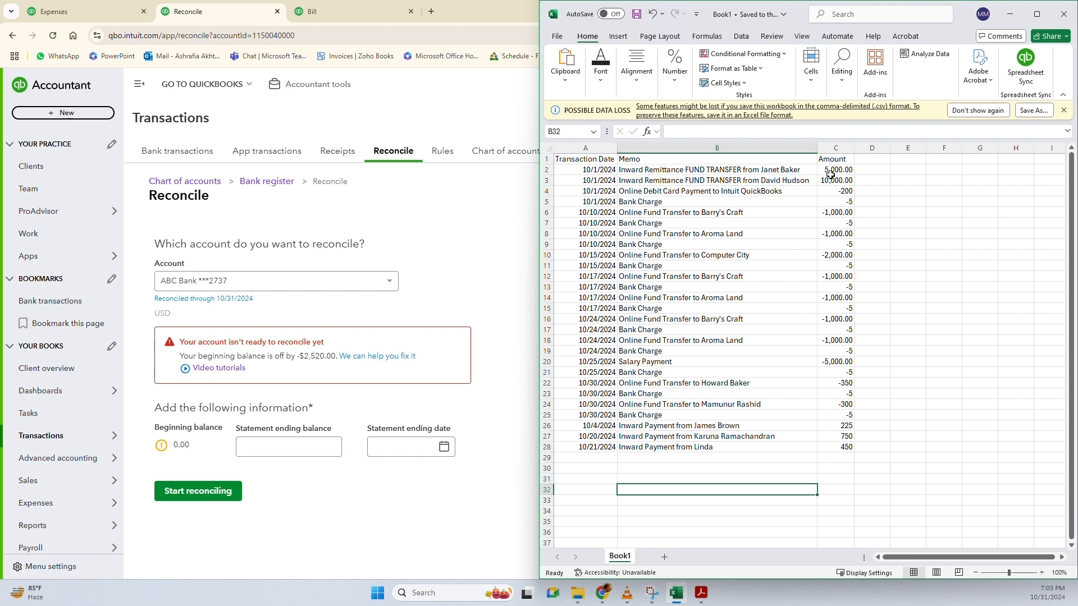
{"action": "left_click", "coordinate": [870, 169]}
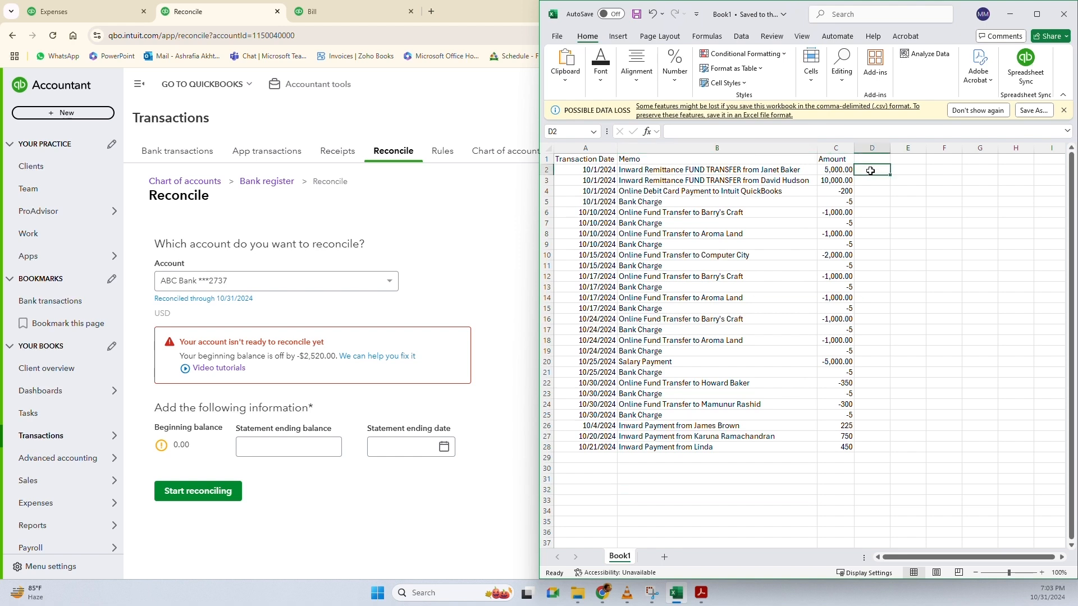
{"action": "type", "text": "="}
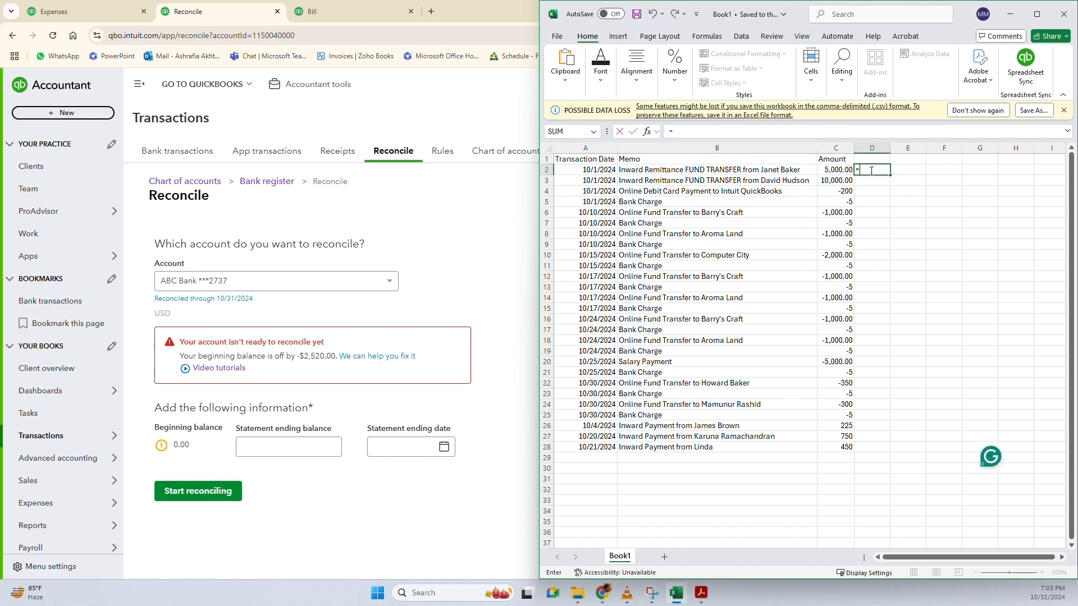
{"action": "key", "text": "Escape"}
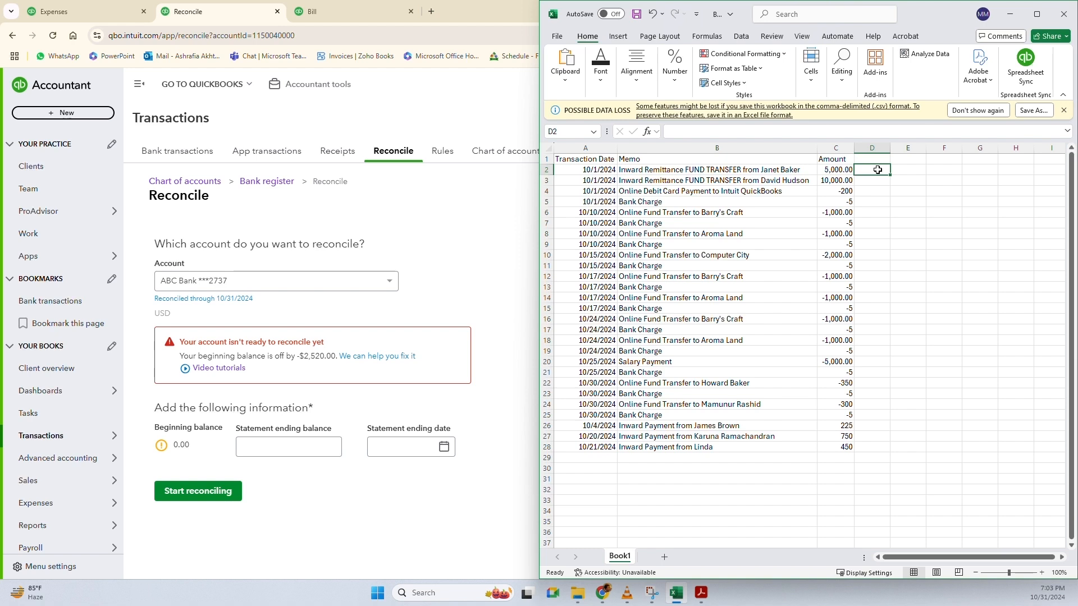
{"action": "type", "text": "=c2"}
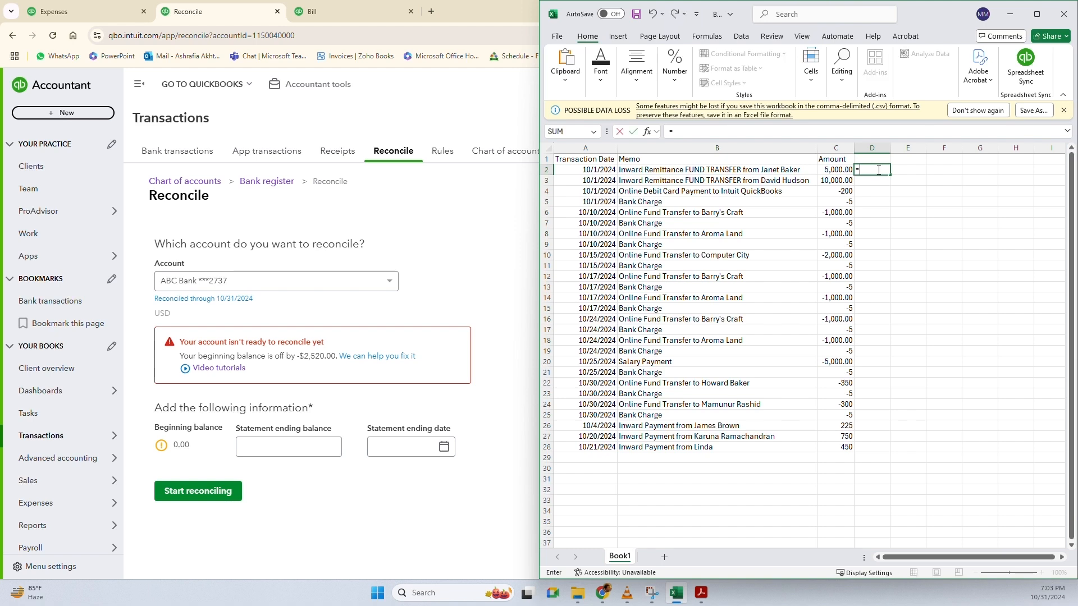
{"action": "key", "text": "Return"}
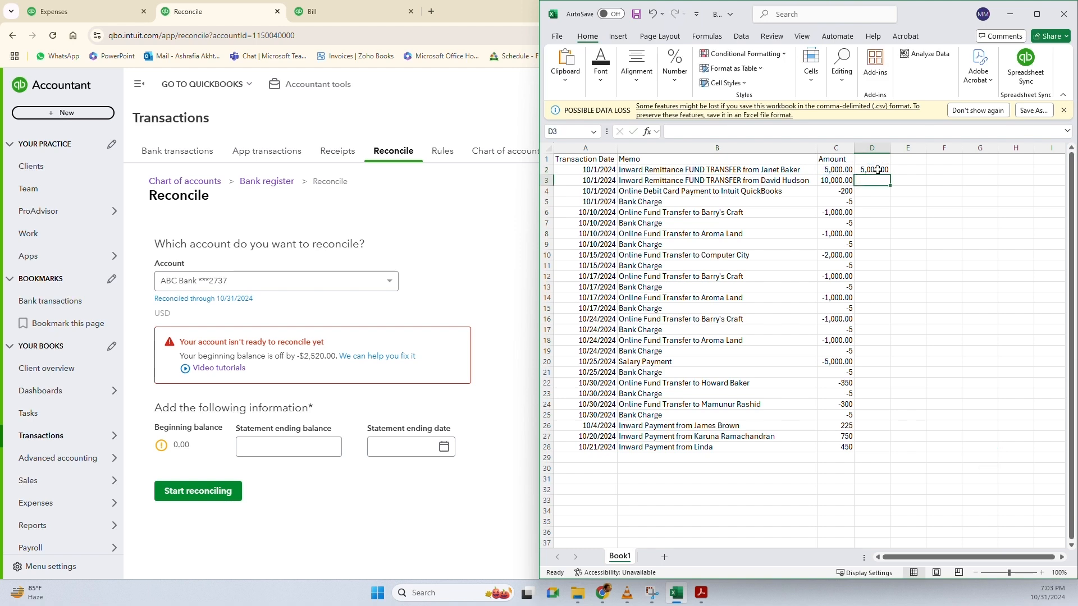
Fill =D2+C3 from D3 down to D28, ending at 2,520.00
{"action": "type", "text": "="}
{"action": "left_click", "coordinate": [879, 170]}
{"action": "type", "text": "+c3"}
{"action": "key", "text": "ctrl+Return"}
{"action": "key", "text": "shift+Down"}
{"action": "key", "text": "shift+Down"}
{"action": "key", "text": "shift+Down"}
{"action": "key", "text": "shift+Down"}
{"action": "key", "text": "shift+Down"}
{"action": "key", "text": "shift+Down"}
{"action": "key", "text": "shift+Down"}
{"action": "key", "text": "shift+Down"}
{"action": "key", "text": "shift+Down"}
{"action": "key", "text": "shift+Down"}
{"action": "key", "text": "shift+Down"}
{"action": "key", "text": "shift+Down"}
{"action": "key", "text": "shift+Down"}
{"action": "key", "text": "shift+Down"}
{"action": "key", "text": "shift+Down"}
{"action": "key", "text": "shift+Down"}
{"action": "key", "text": "shift+Down"}
{"action": "key", "text": "shift+Down"}
{"action": "key", "text": "shift+Down"}
{"action": "key", "text": "shift+Down"}
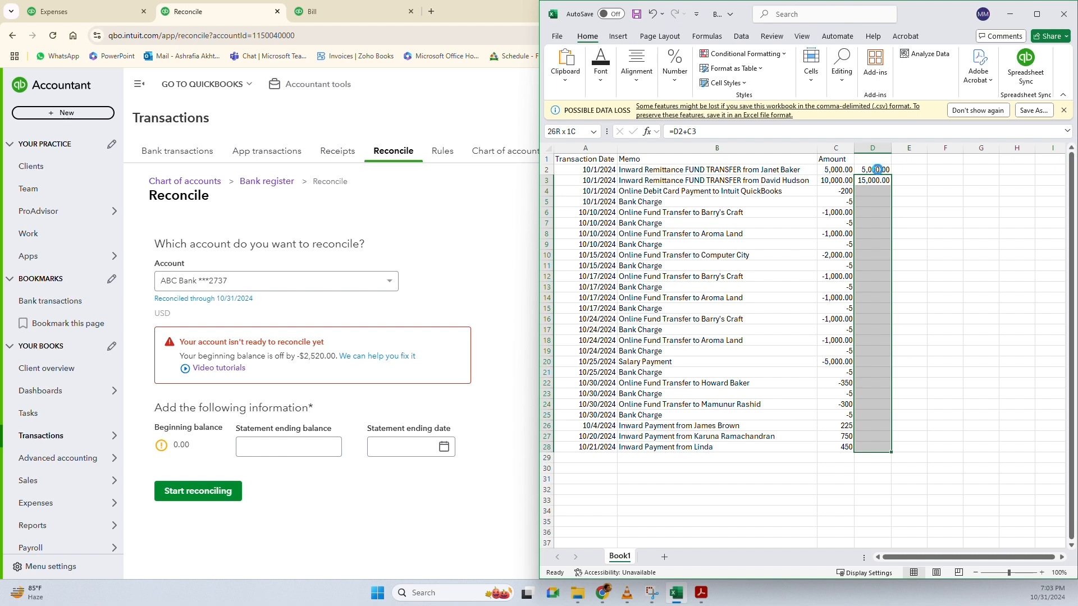
{"action": "key", "text": "ctrl+d"}
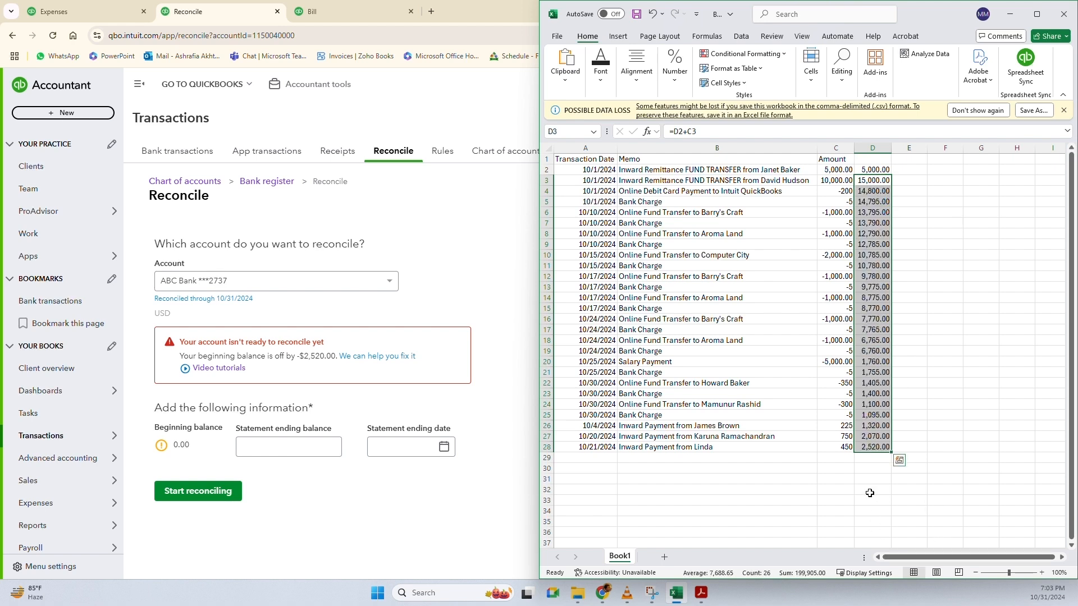
{"action": "key", "text": "ctrl+Down"}
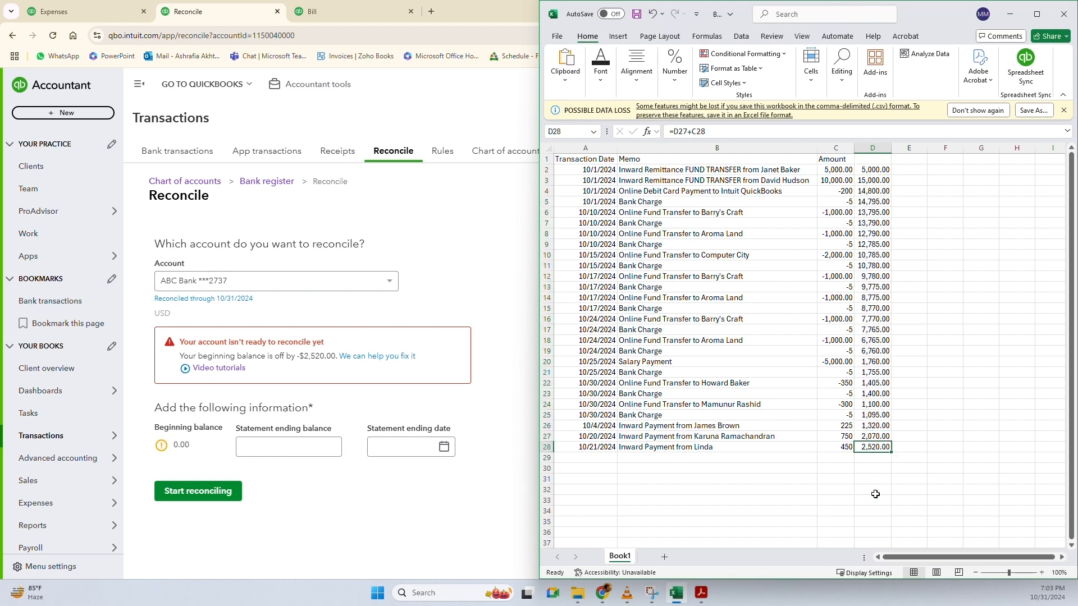
{"action": "left_click", "coordinate": [291, 448]}
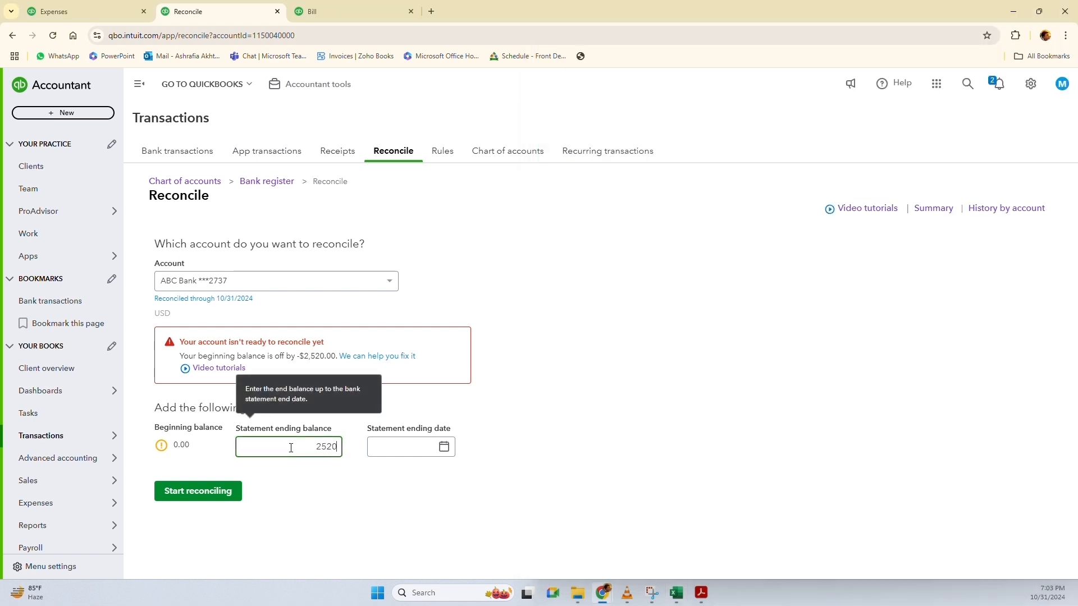
Start the ABC Bank reconciliation with ending date 10/31/2024 and balance 2,520.00
{"action": "left_click", "coordinate": [445, 447]}
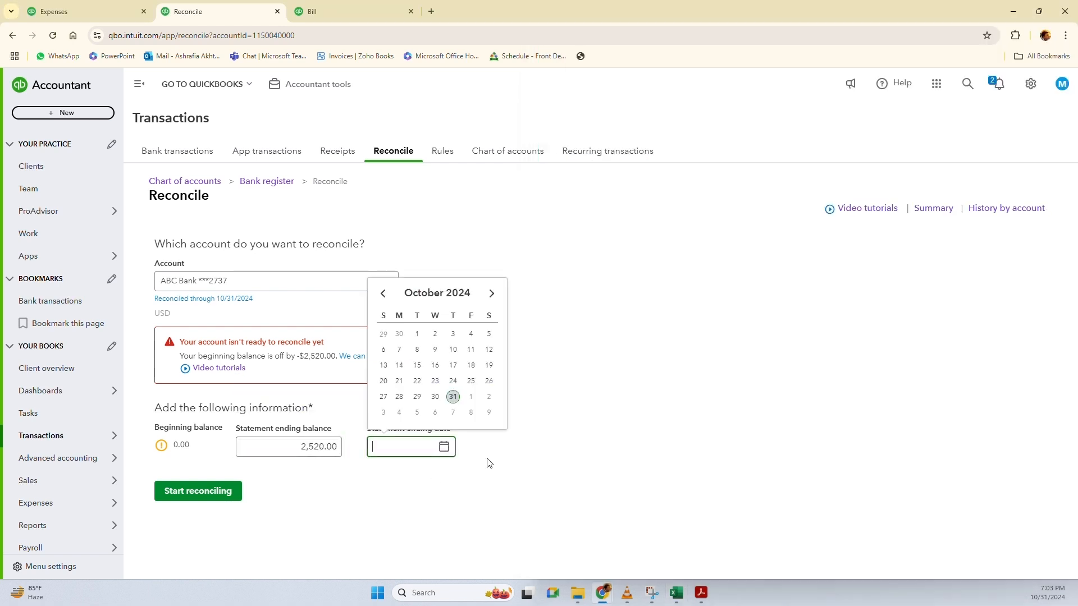
{"action": "left_click", "coordinate": [453, 397]}
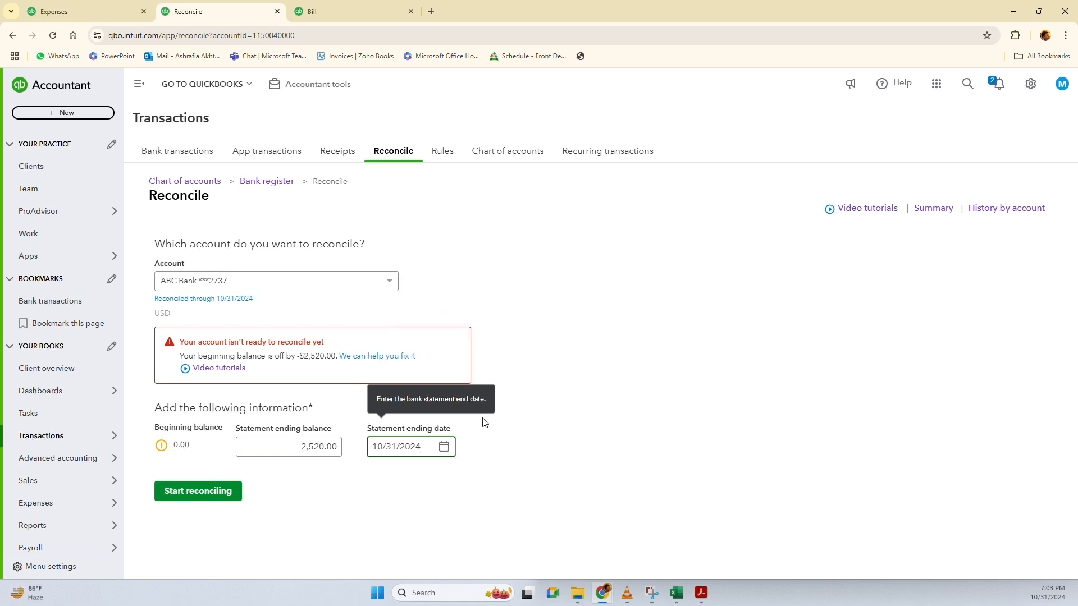
{"action": "left_click", "coordinate": [217, 497]}
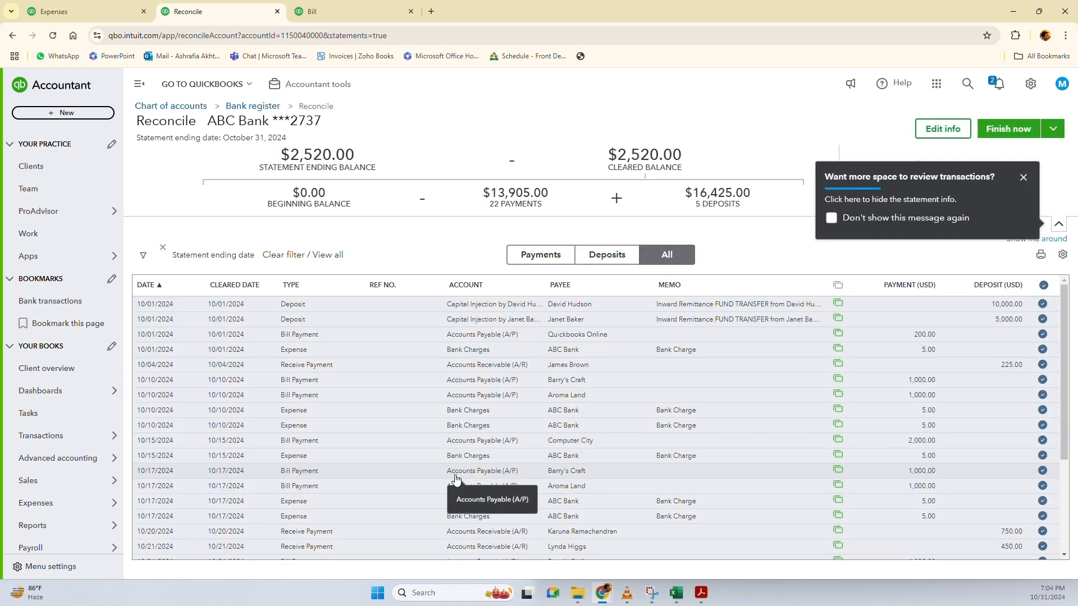
Dismiss both tip pop-ups and highlight the $0.00 beginning balance
{"action": "left_click", "coordinate": [1025, 178]}
{"action": "left_click", "coordinate": [1029, 209]}
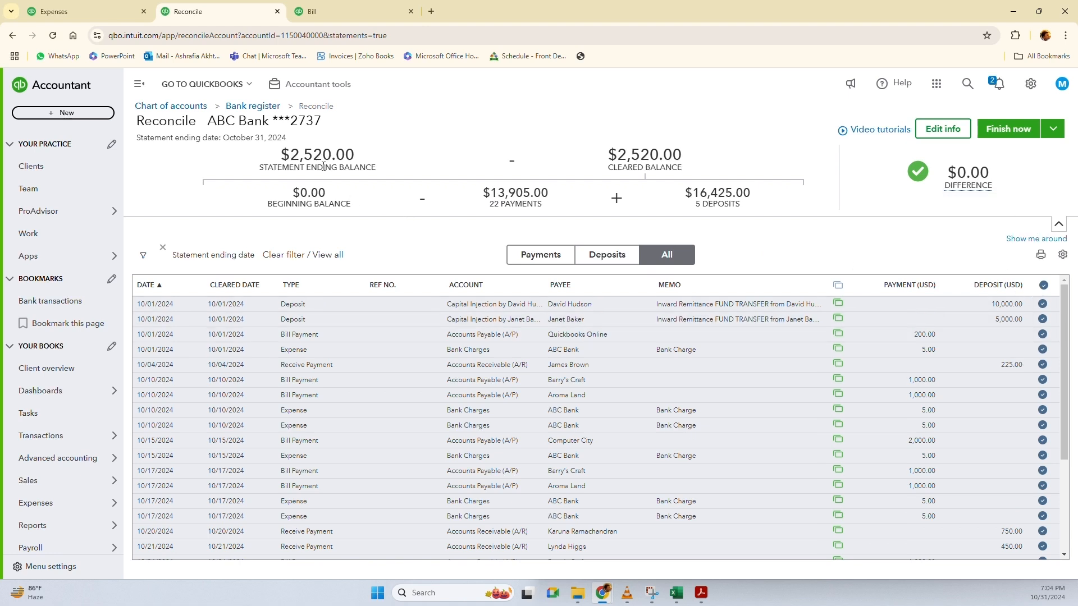
{"action": "left_click_drag", "start_coordinate": [318, 195], "coordinate": [288, 196]}
{"action": "left_click", "coordinate": [328, 200]}
Highlight the 2,520.00 statement ending balance, then bring up the Excel bank statement
{"action": "left_click_drag", "start_coordinate": [355, 153], "coordinate": [291, 155]}
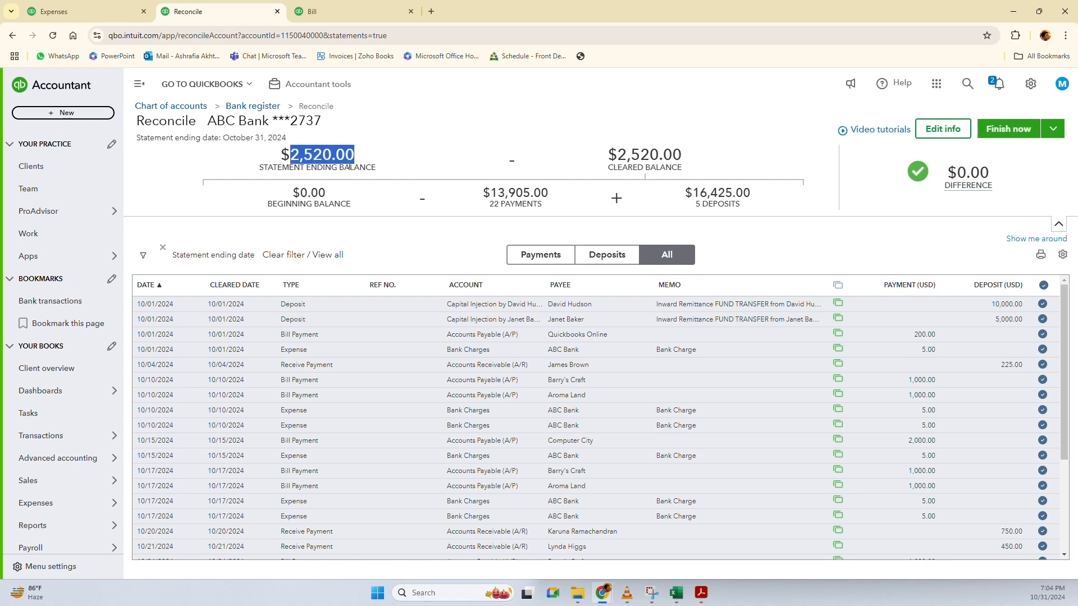
{"action": "left_click", "coordinate": [522, 195]}
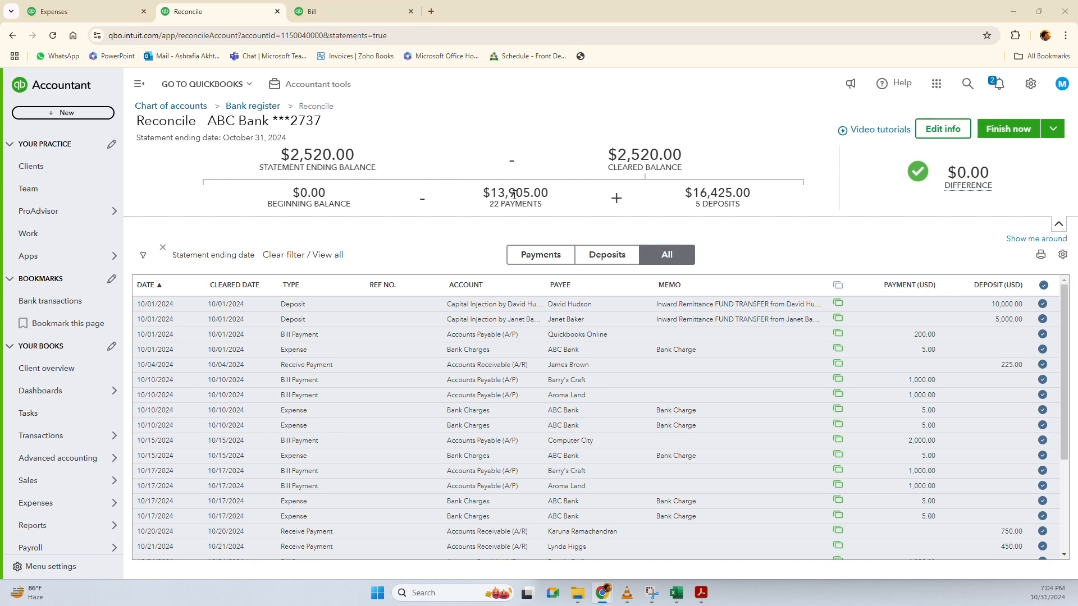
{"action": "key", "text": "alt+Tab"}
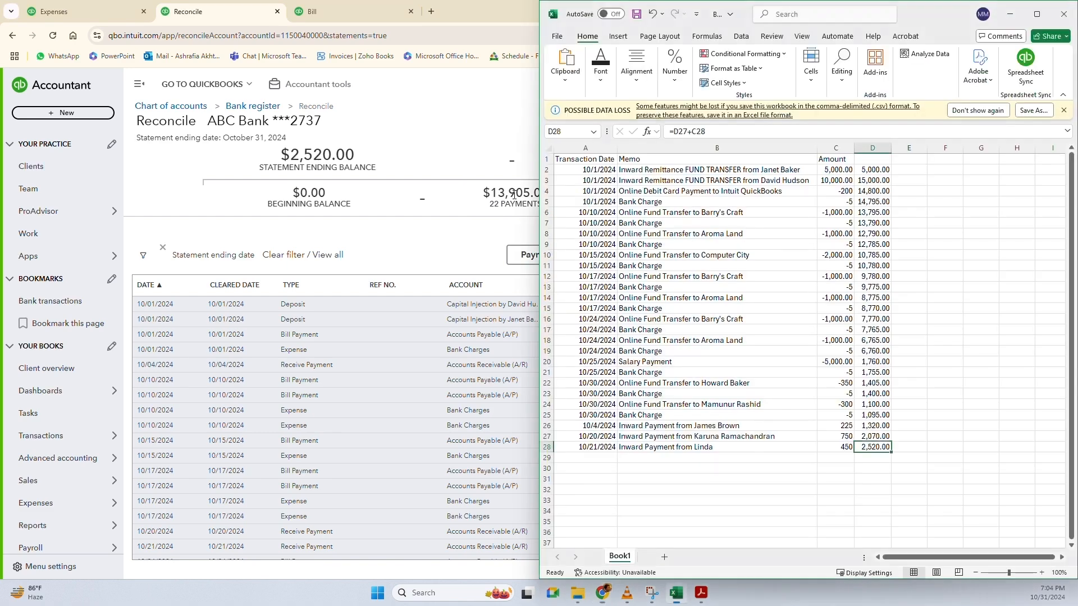
Turn on AutoFilter for the bank statement columns
{"action": "left_click", "coordinate": [836, 169]}
{"action": "key", "text": "Up"}
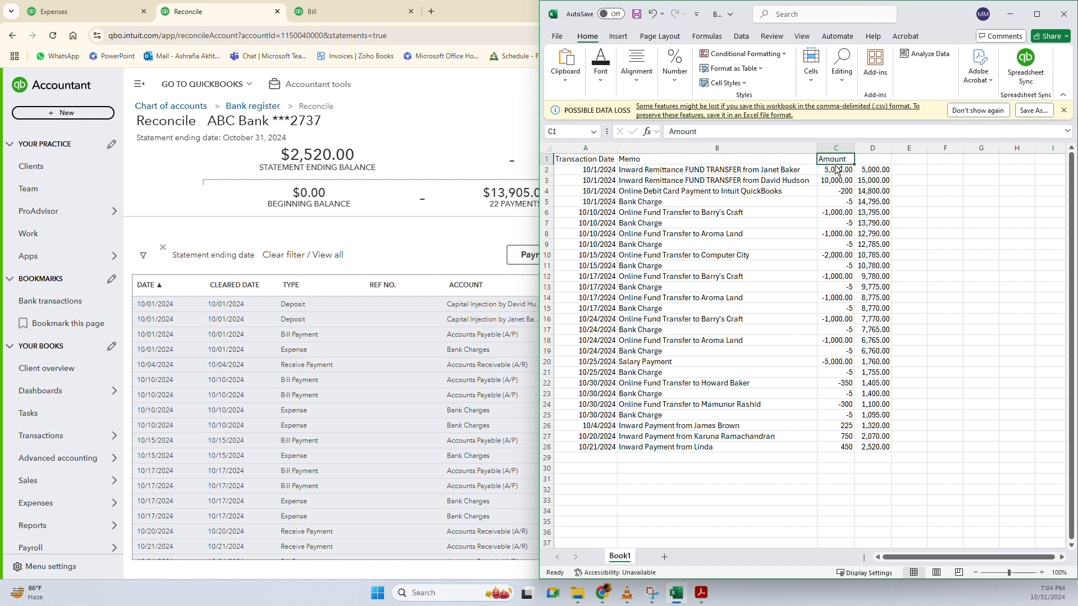
{"action": "key", "text": "ctrl+shift+l"}
Filter Amount to less than 0 and check the payments sum, -13,905, against QuickBooks
{"action": "left_click", "coordinate": [849, 159]}
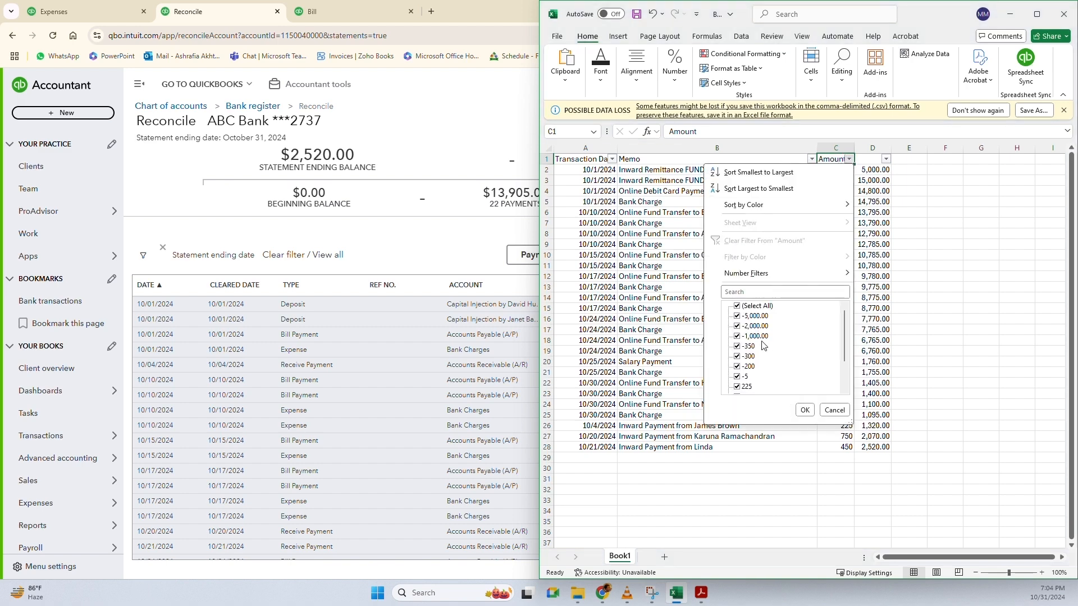
{"action": "mouse_move", "coordinate": [809, 273]}
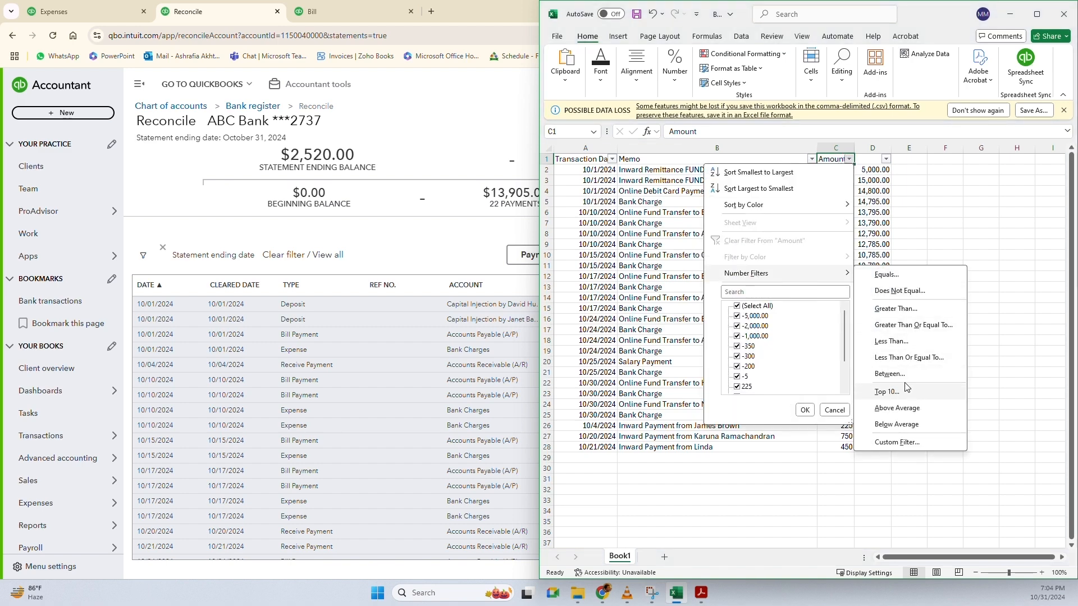
{"action": "left_click", "coordinate": [898, 343]}
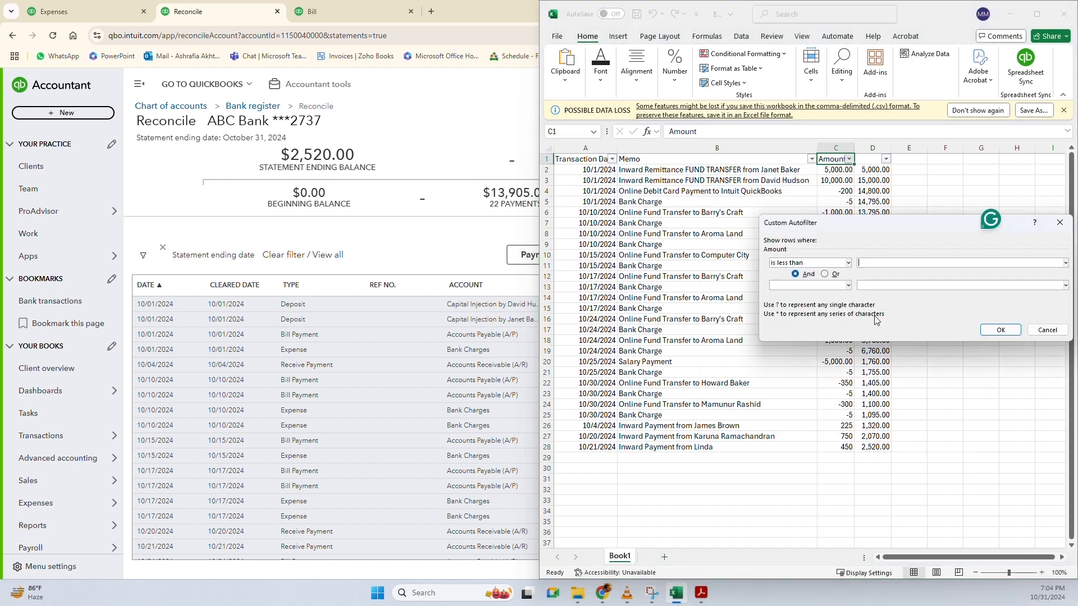
{"action": "left_click", "coordinate": [1000, 329]}
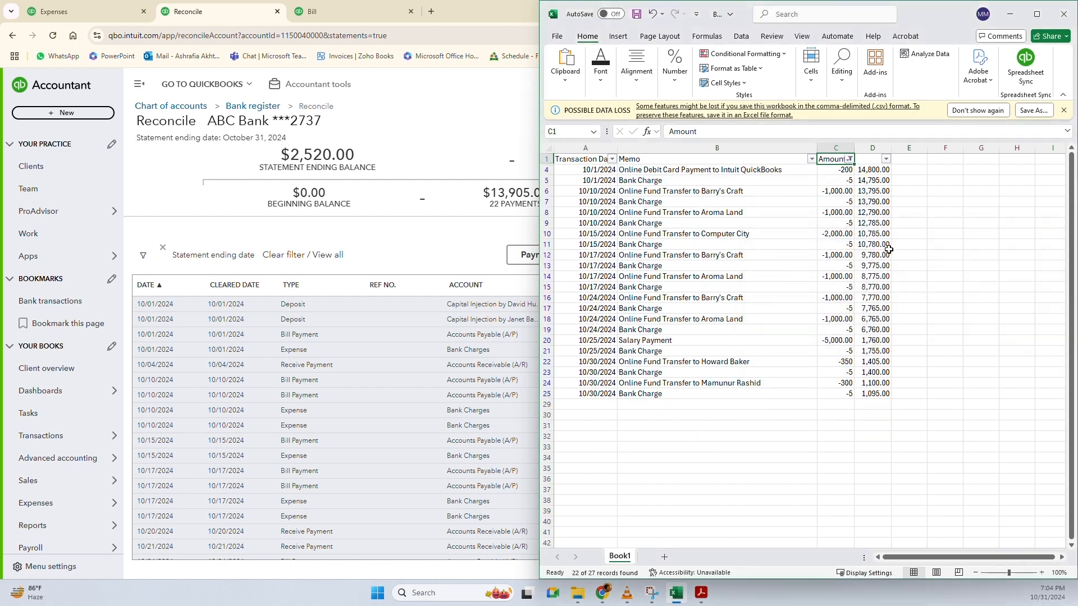
{"action": "key", "text": "Down"}
{"action": "key", "text": "ctrl+shift+Down"}
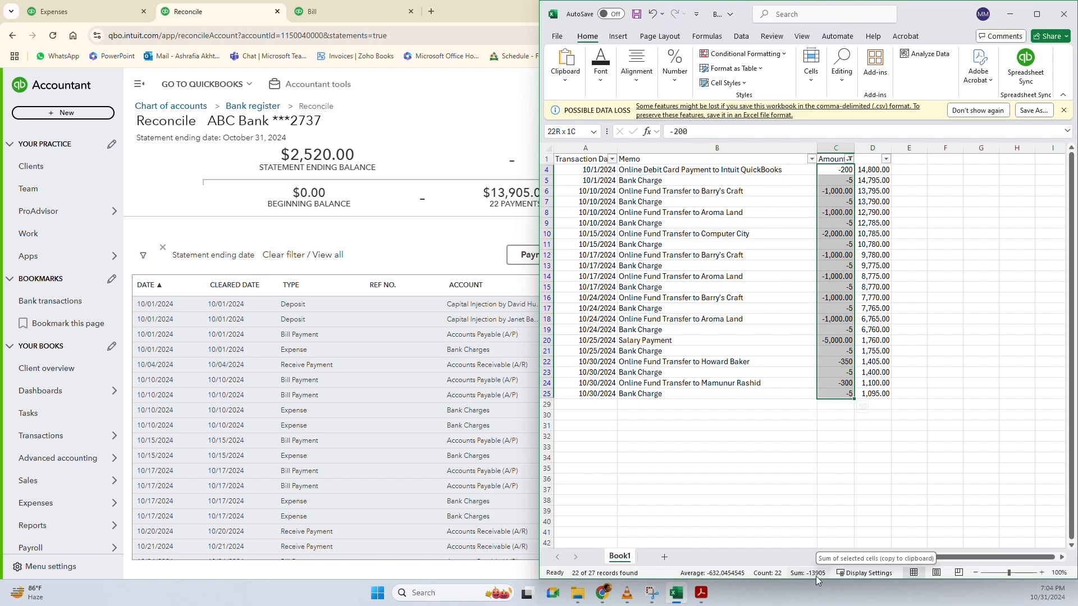
{"action": "left_click", "coordinate": [517, 192]}
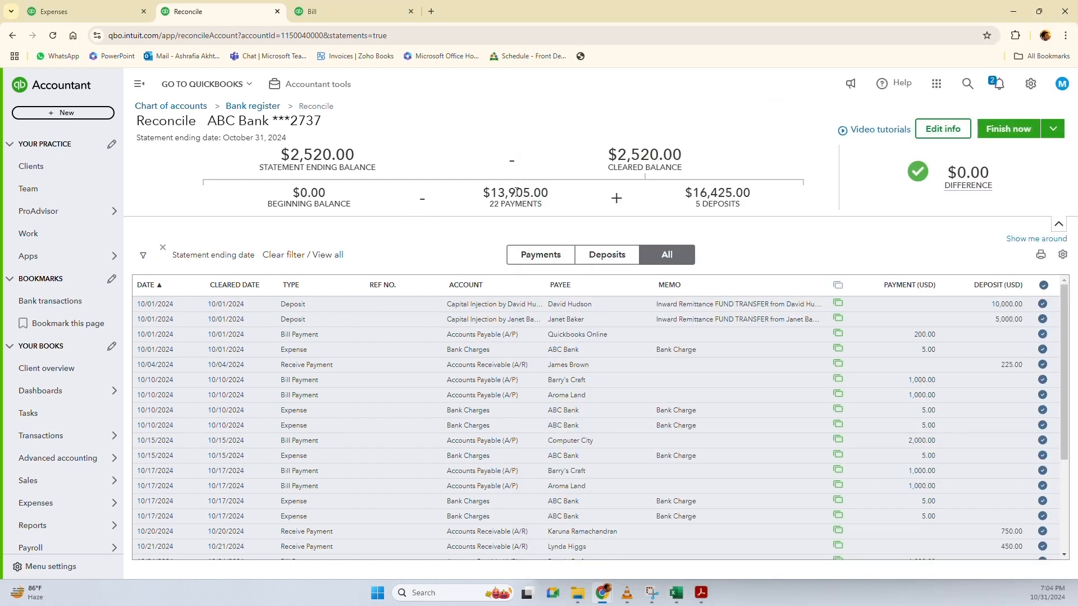
{"action": "key", "text": "alt+Tab"}
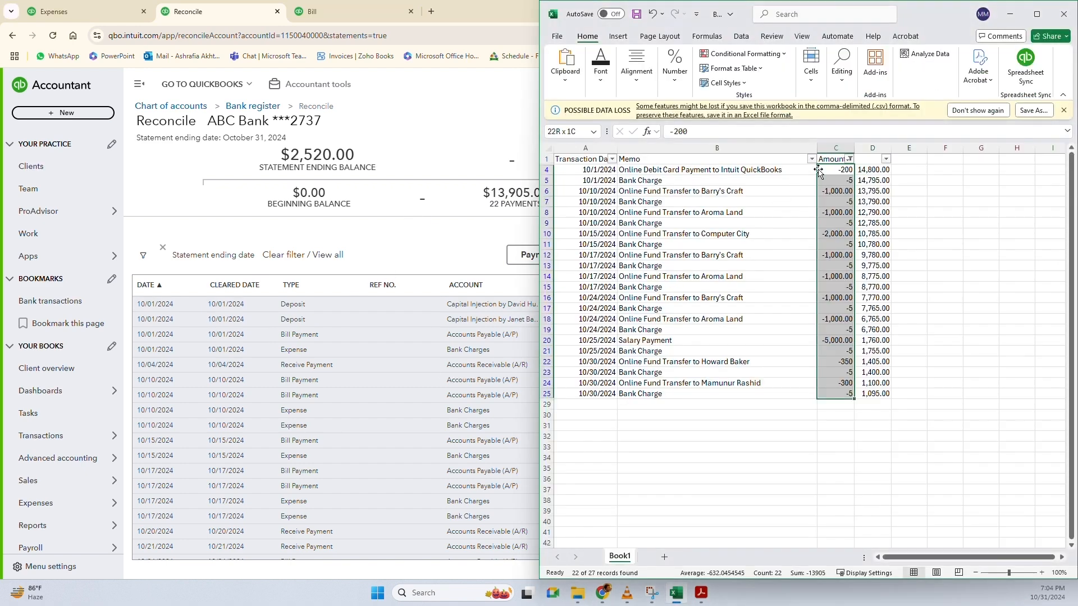
Filter Amount to greater than 0 and check the five deposits sum, 16,425, against QuickBooks
{"action": "left_click", "coordinate": [850, 158]}
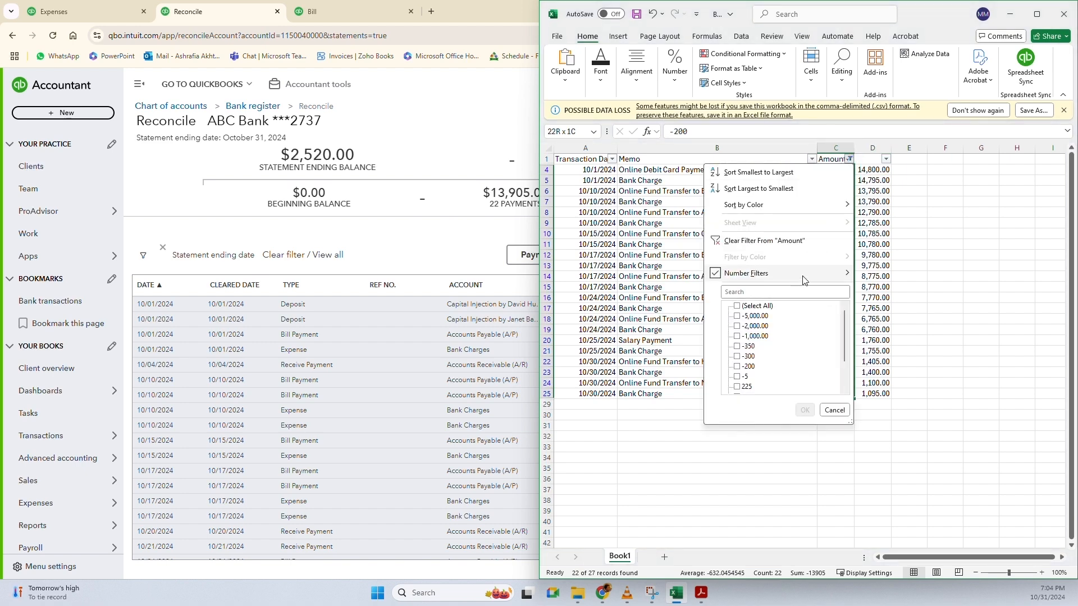
{"action": "mouse_move", "coordinate": [804, 280]}
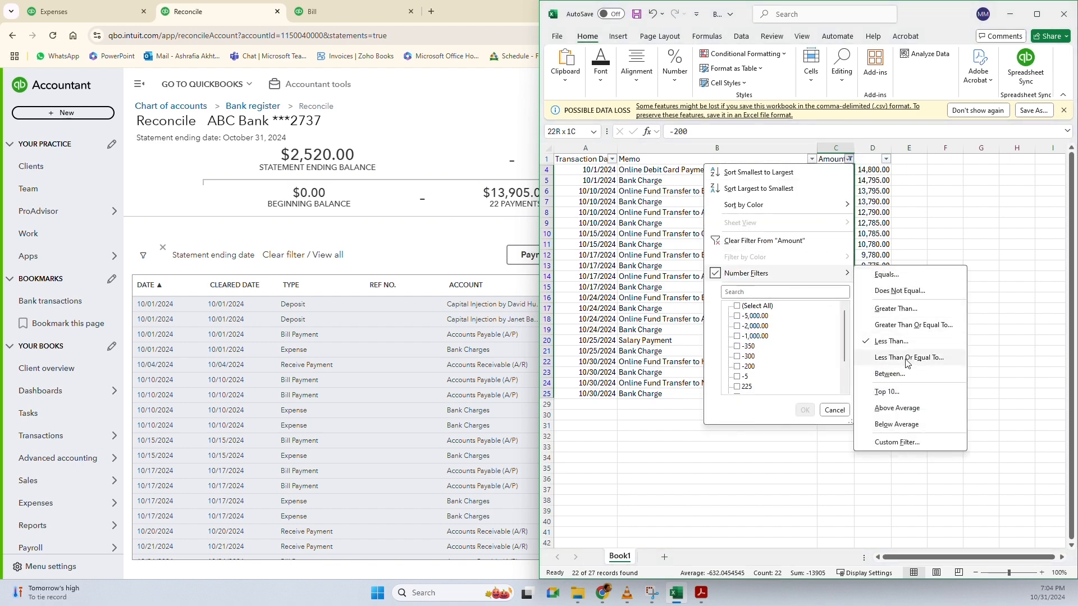
{"action": "left_click", "coordinate": [894, 308]}
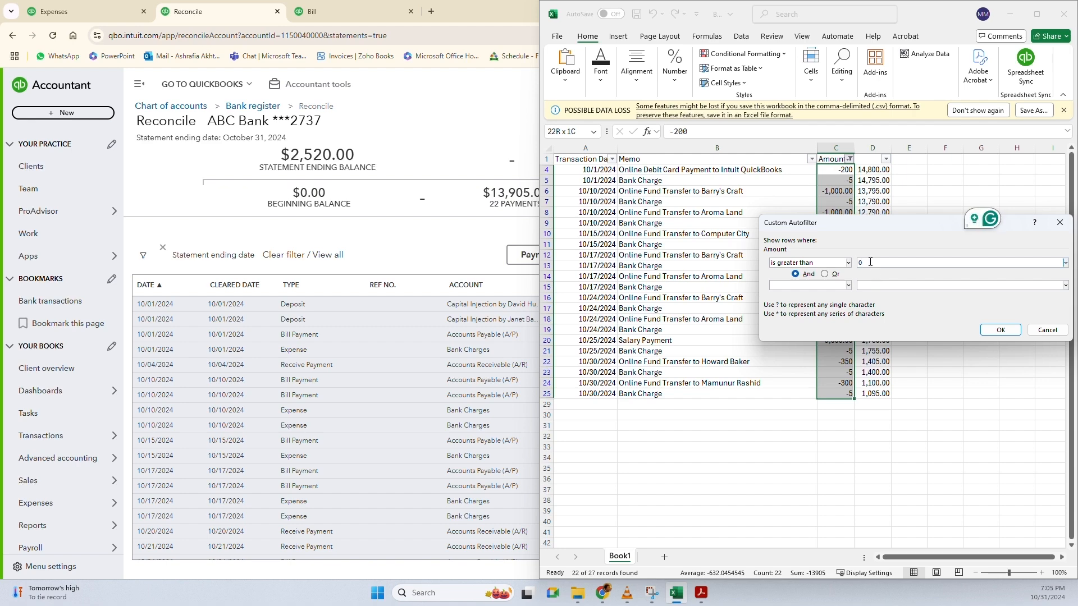
{"action": "key", "text": "Return"}
{"action": "left_click_drag", "start_coordinate": [842, 170], "coordinate": [842, 215]}
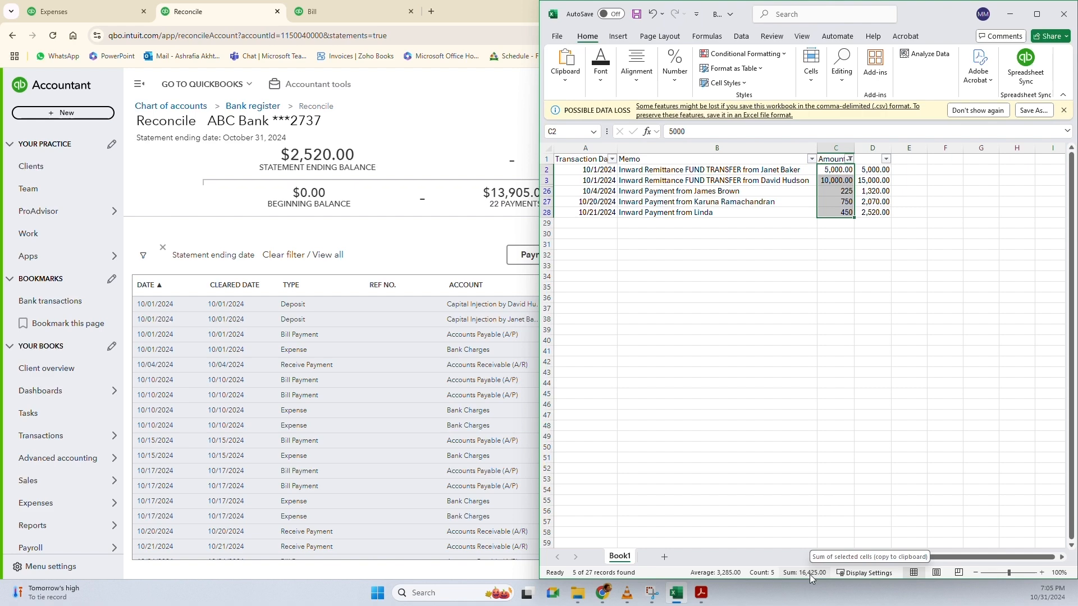
{"action": "left_click", "coordinate": [477, 234]}
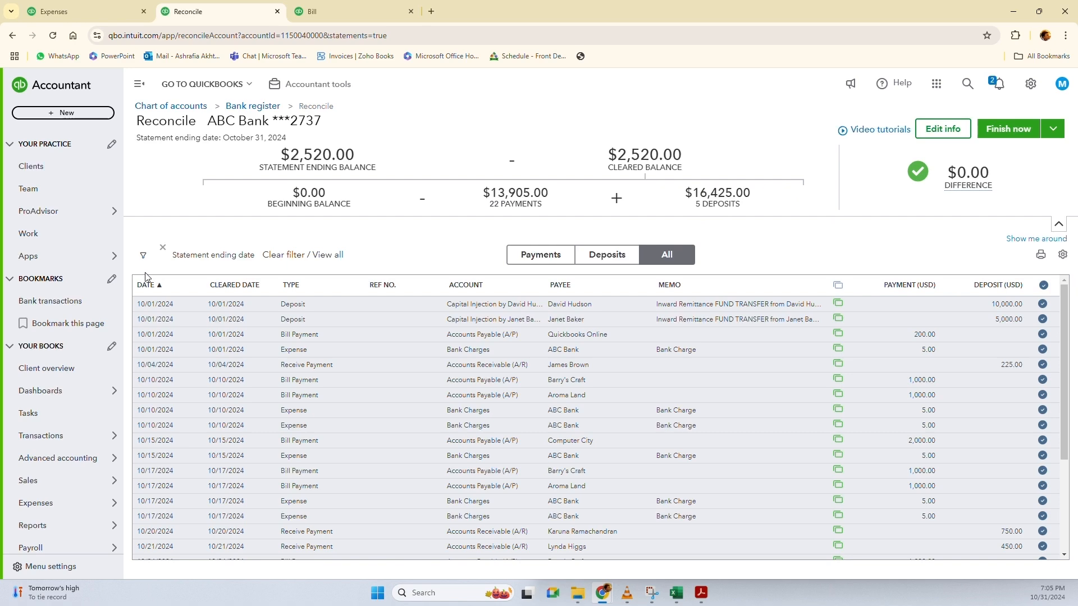
Mark all 27 transactions as cleared, confirming the select-all prompt
{"action": "left_click", "coordinate": [1047, 290]}
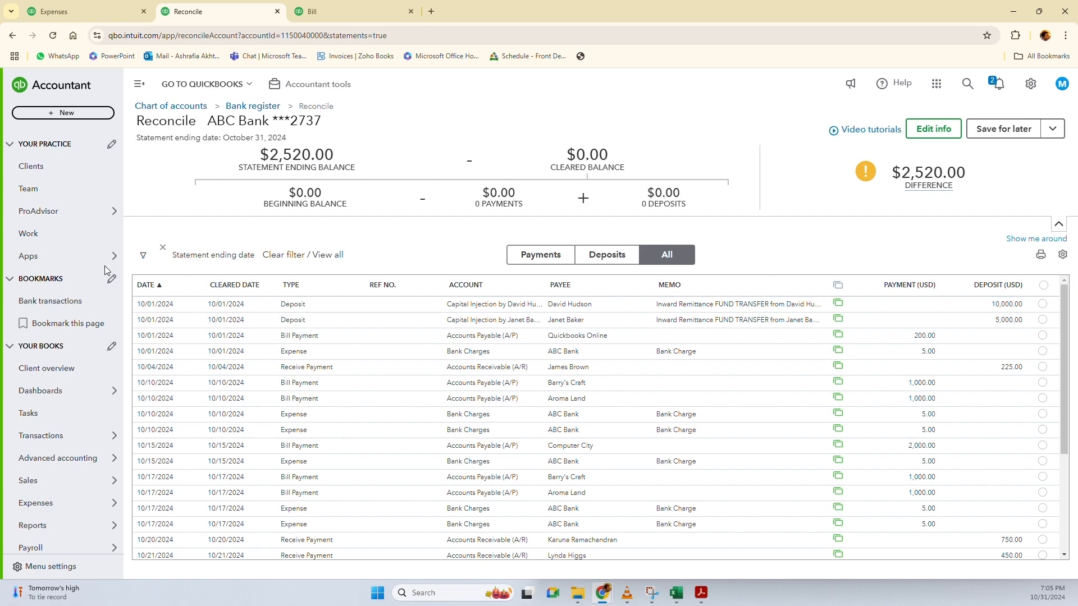
{"action": "left_click", "coordinate": [1047, 289]}
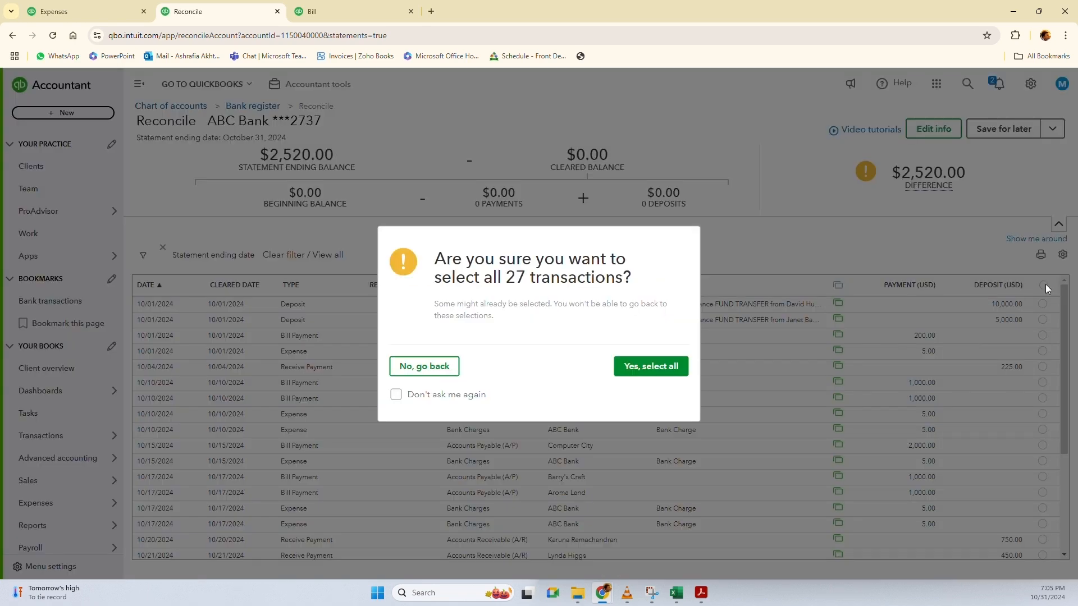
{"action": "left_click", "coordinate": [623, 367]}
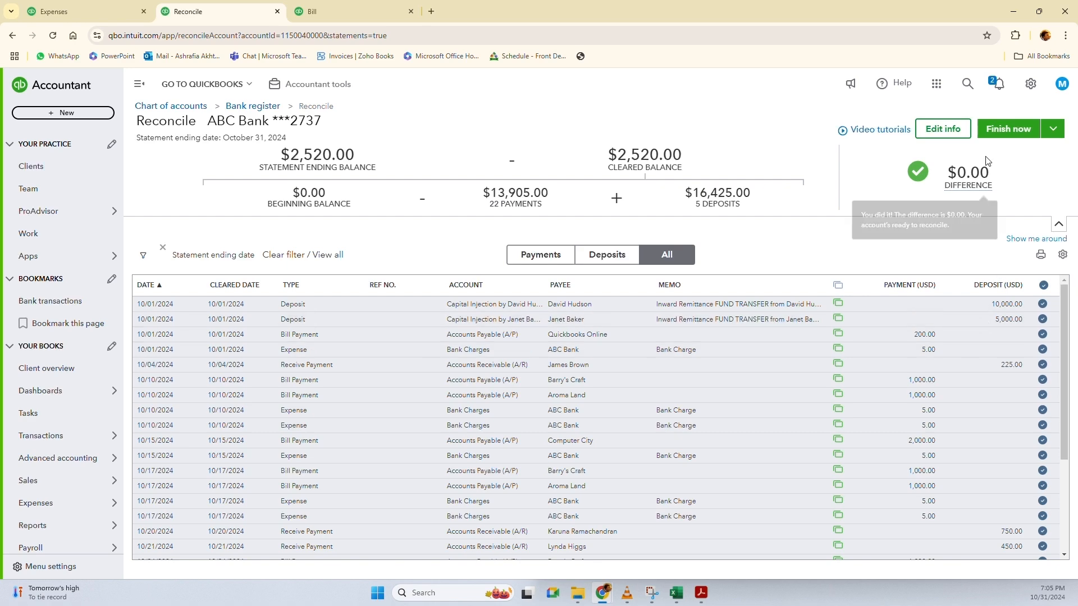
Finish reconciling ABC Bank through 10/31/2024 and close the success message
{"action": "left_click", "coordinate": [1006, 129]}
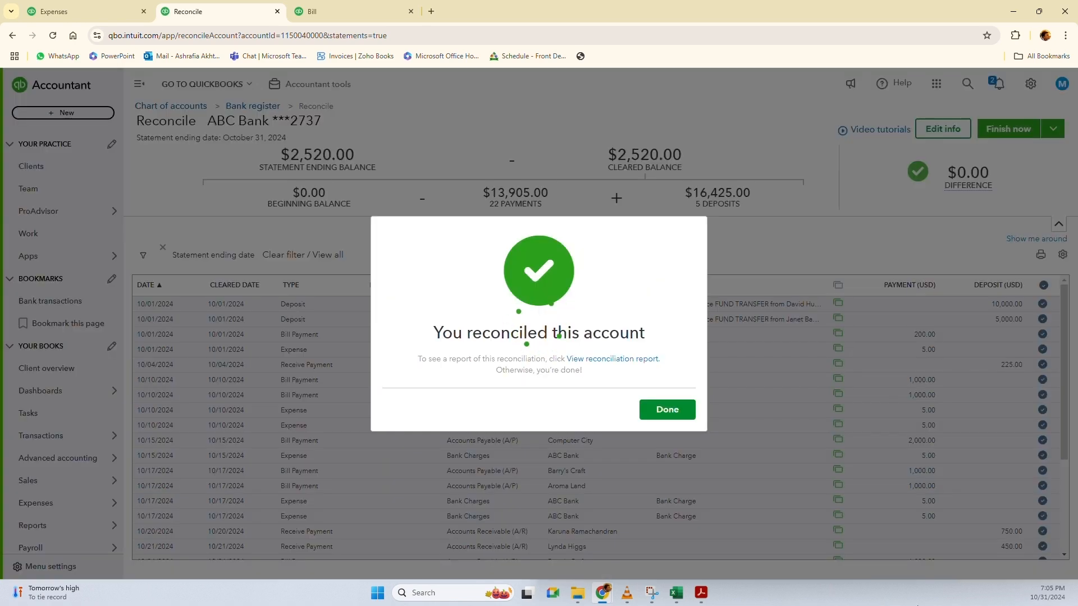
{"action": "left_click", "coordinate": [666, 410]}
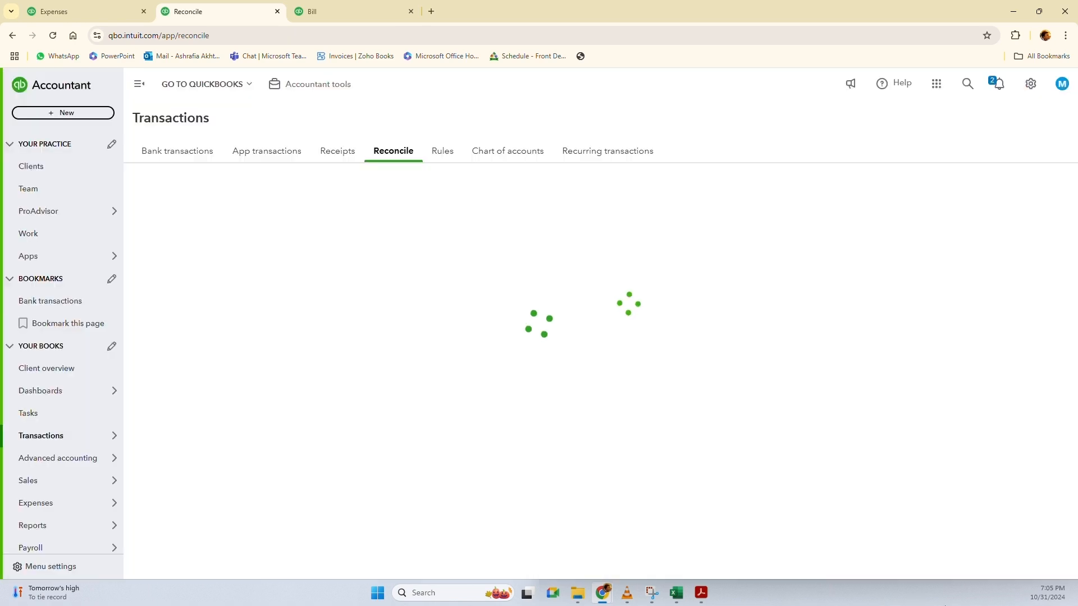
{"action": "left_click", "coordinate": [307, 386]}
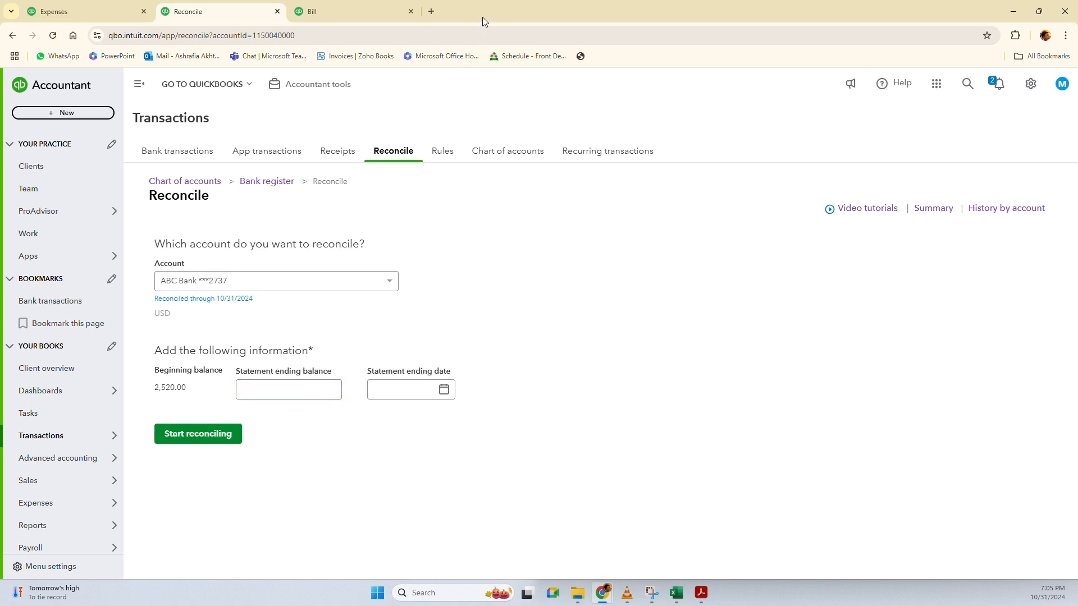